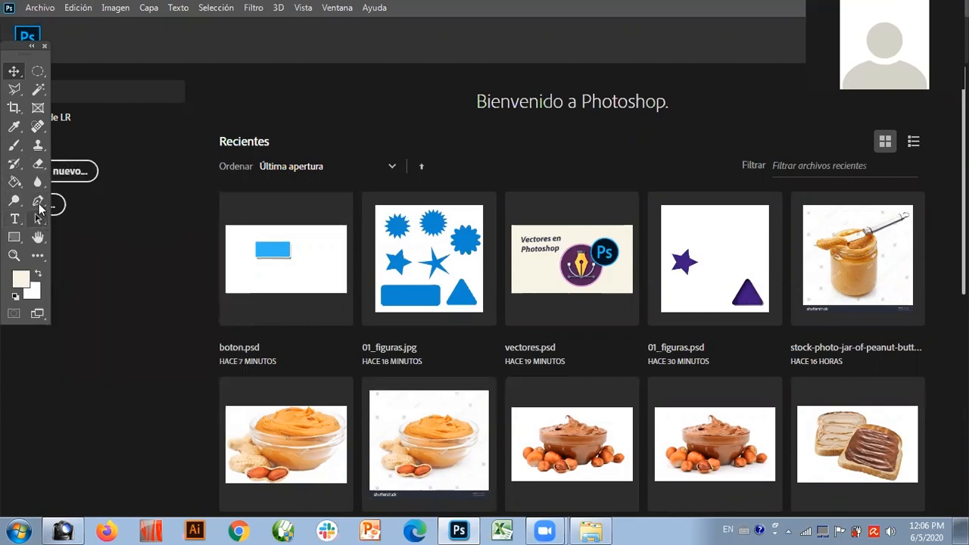
Step: Create a new document from the recent 1080 x 1080 px preset at 72 ppp with a white background
click(42, 9)
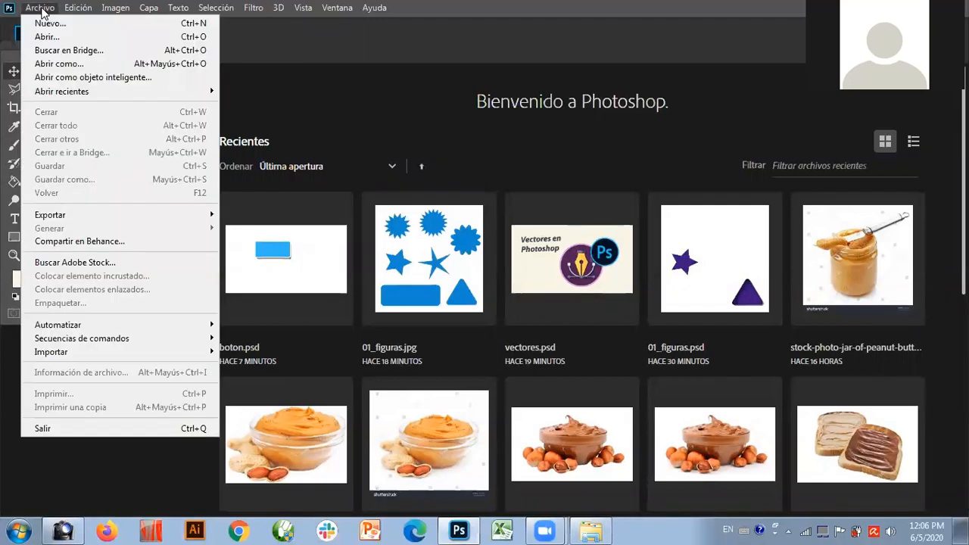
click(48, 24)
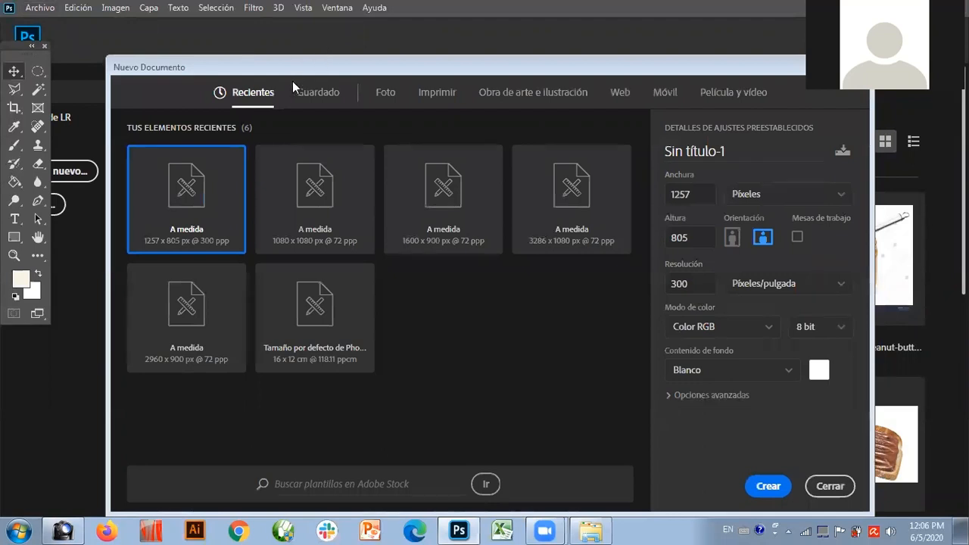
click(296, 195)
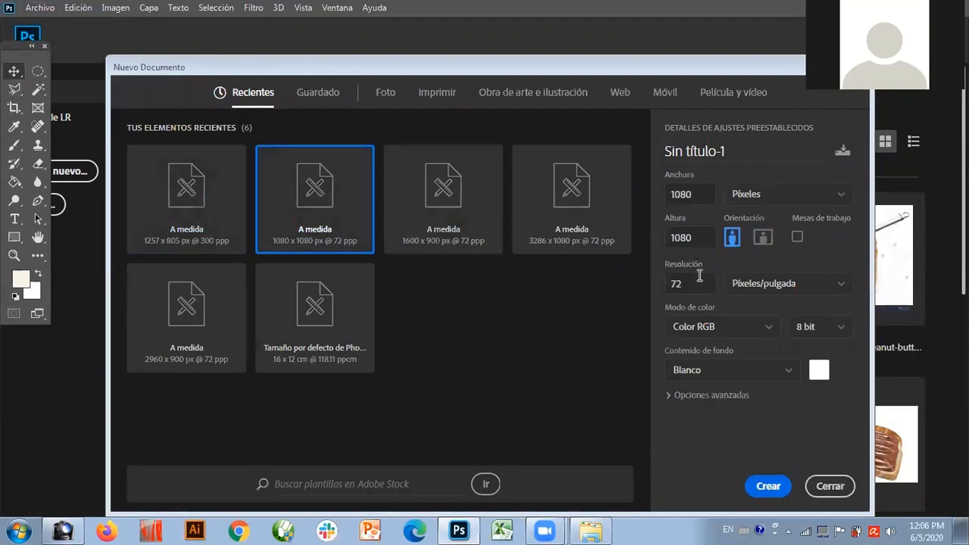
click(766, 487)
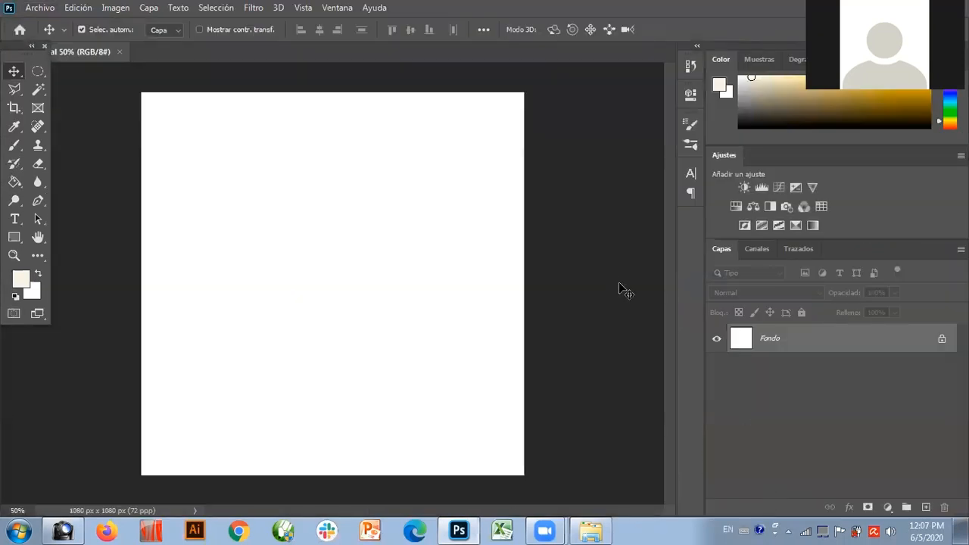
Step: Move the floating toolbox down so it no longer covers the document's title
drag(18, 44, 38, 73)
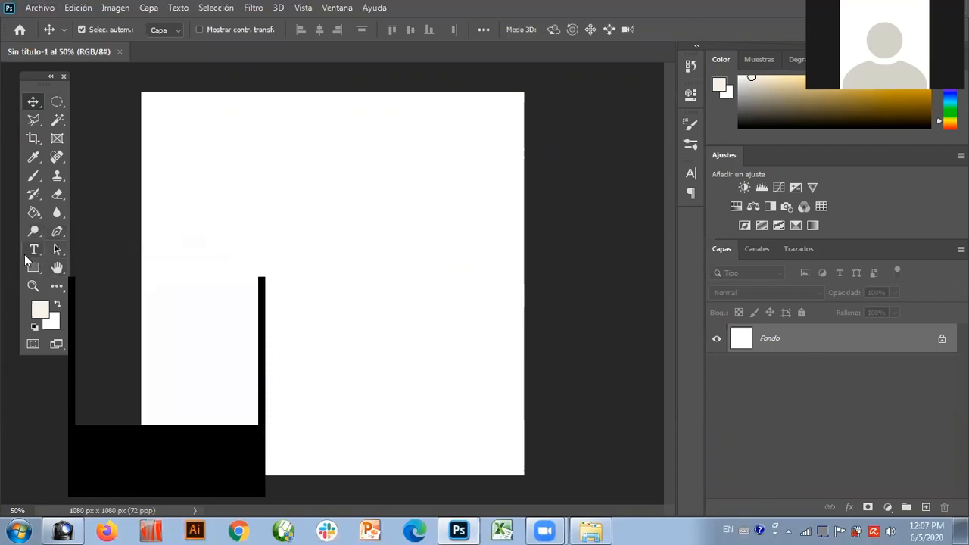
drag(30, 78, 9, 78)
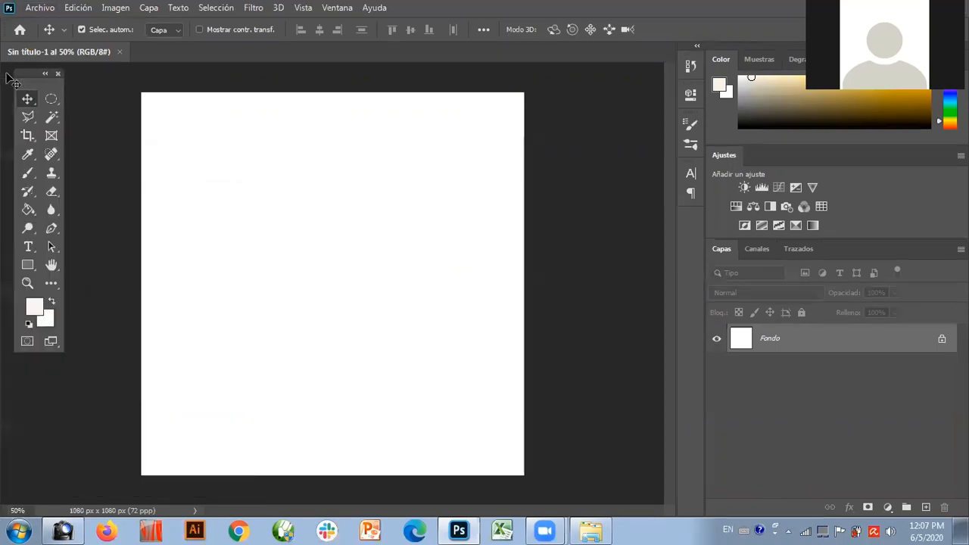
Step: Look through the variants of the Pen, Type and Path Selection tools
click(56, 230)
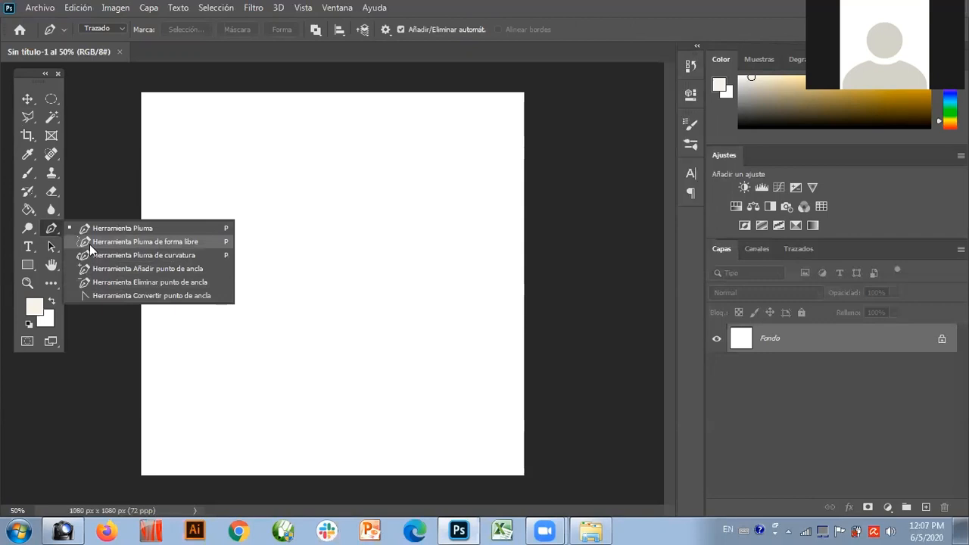
click(48, 229)
click(29, 249)
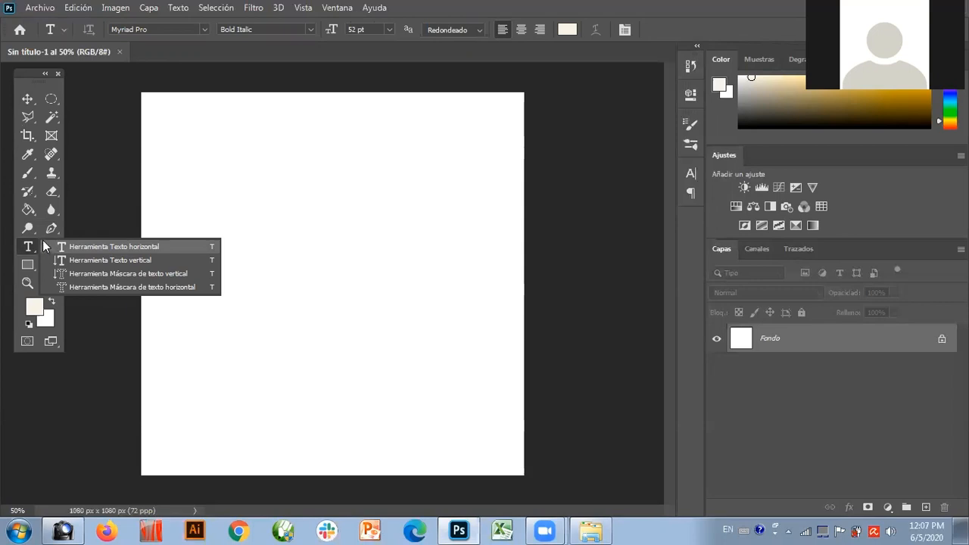
click(29, 247)
click(51, 244)
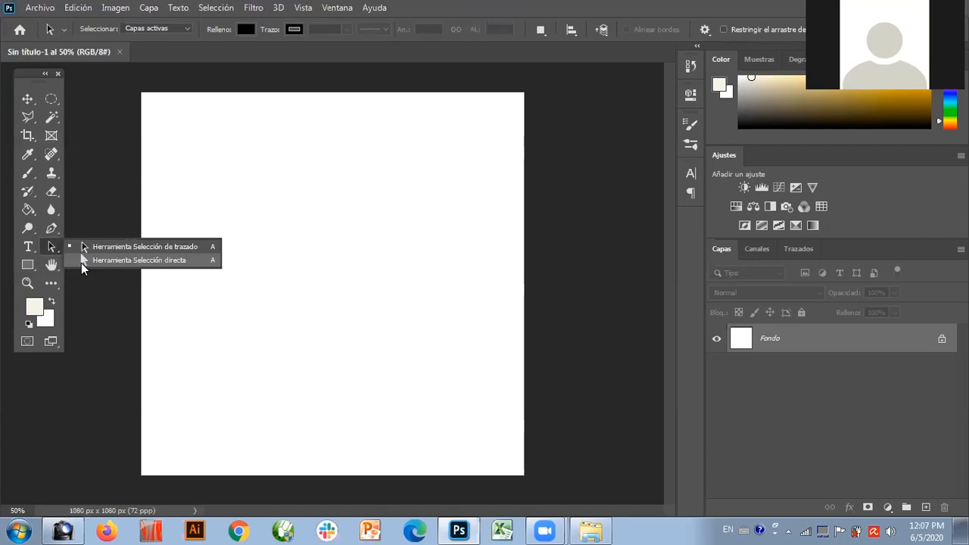
click(87, 250)
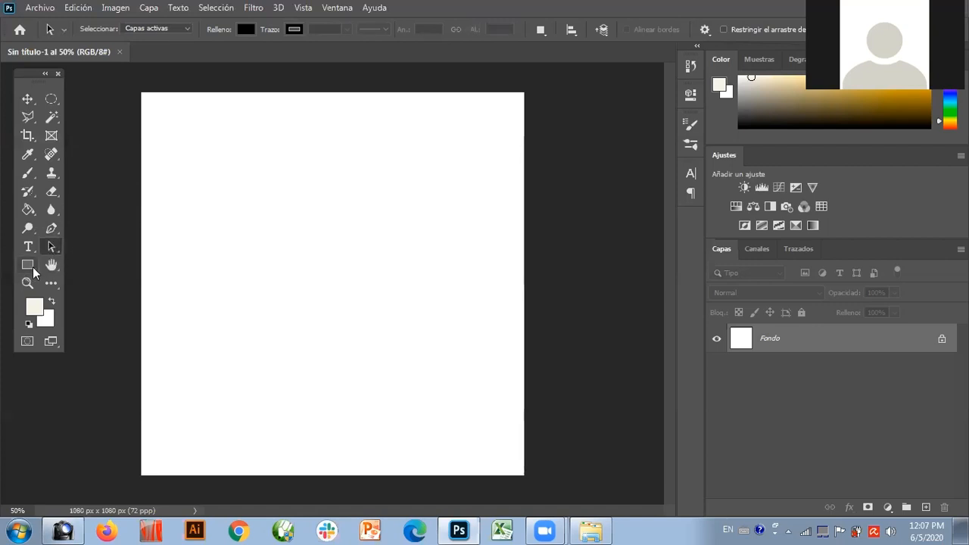
Step: Draw a square of about 420 x 420 px in the canvas's upper-left area with the Rectangle tool in Forma mode
click(34, 266)
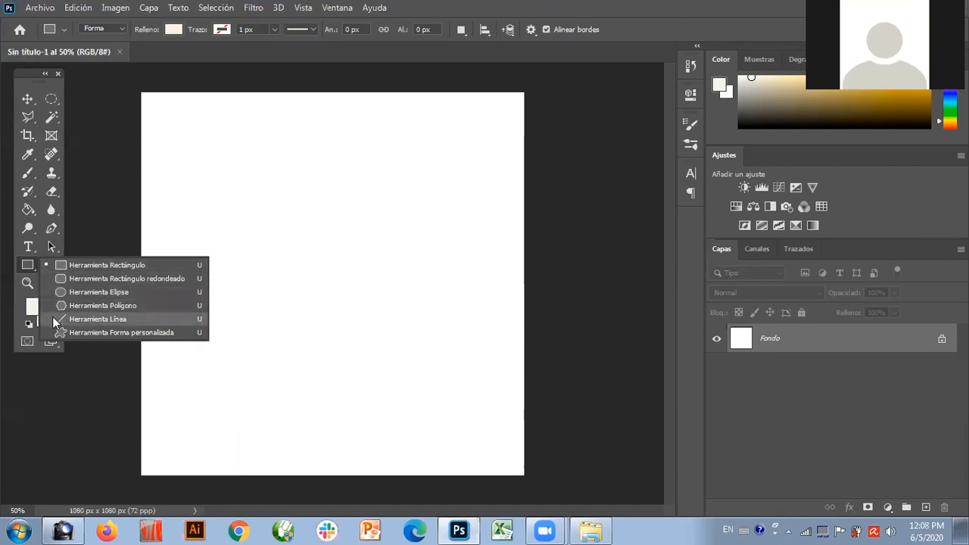
click(63, 266)
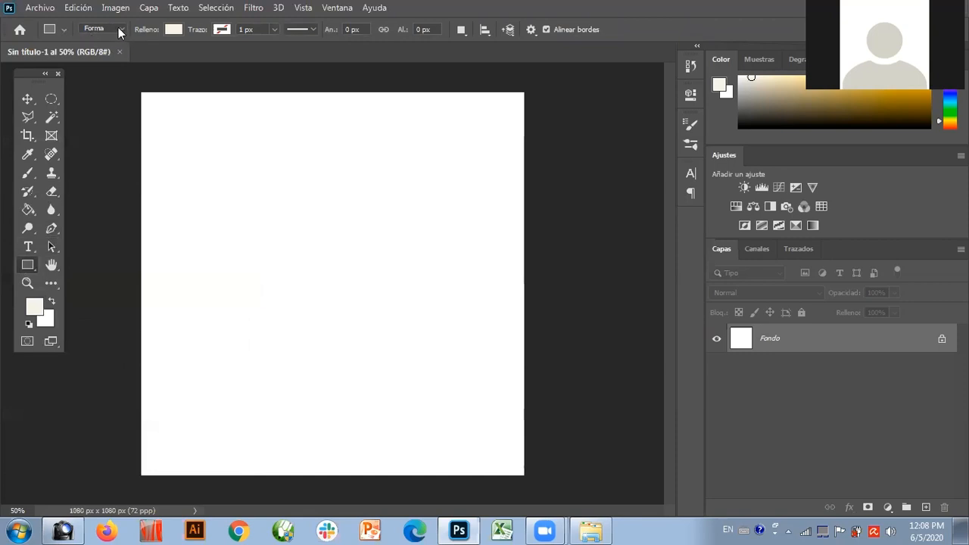
click(120, 29)
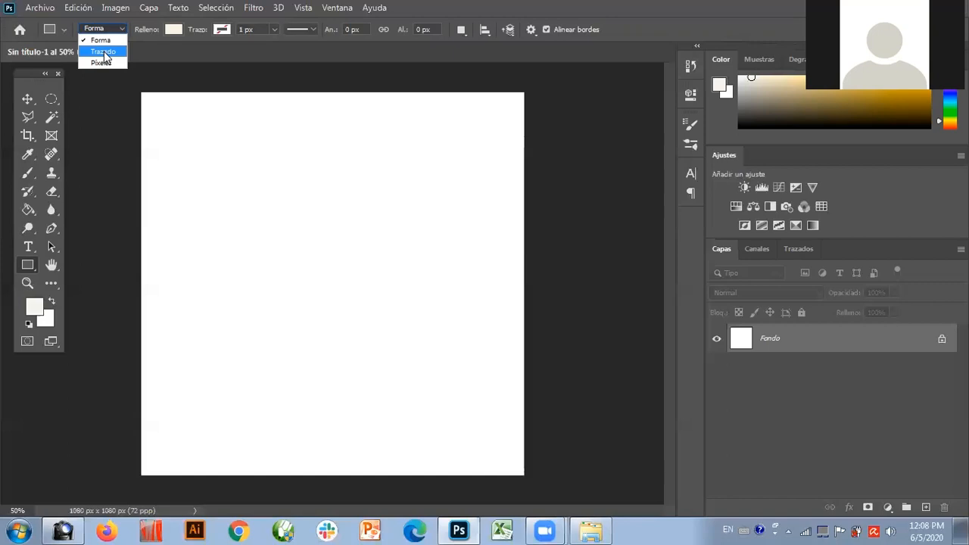
click(105, 31)
click(106, 30)
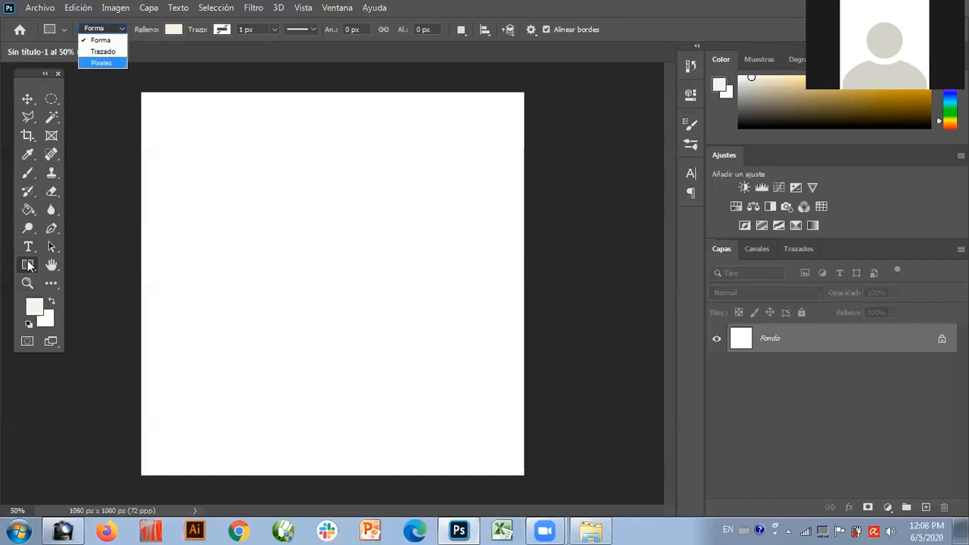
click(110, 39)
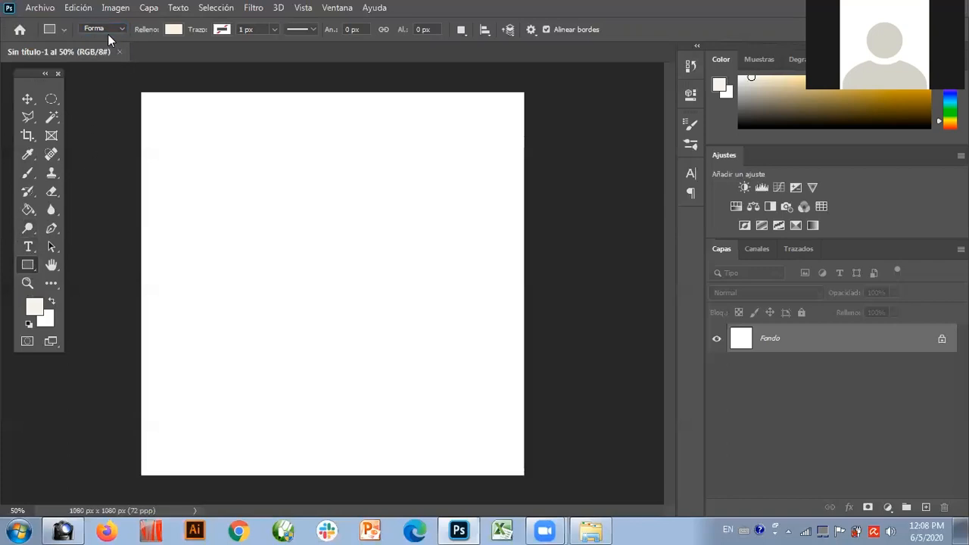
mouse_move(162, 125)
mouse_down()
mouse_move(275, 194)
mouse_move(356, 213)
mouse_move(268, 190)
mouse_move(305, 245)
mouse_move(226, 188)
mouse_move(319, 190)
mouse_move(212, 240)
mouse_move(333, 226)
mouse_move(309, 221)
mouse_move(358, 284)
mouse_move(339, 248)
mouse_move(399, 283)
mouse_move(341, 219)
mouse_move(397, 286)
mouse_move(377, 266)
mouse_move(396, 311)
mouse_move(360, 274)
mouse_move(394, 318)
mouse_move(363, 278)
mouse_move(408, 320)
mouse_move(357, 256)
mouse_move(375, 277)
mouse_move(450, 277)
mouse_move(337, 225)
mouse_move(467, 242)
mouse_move(330, 190)
mouse_move(439, 250)
mouse_move(282, 234)
mouse_move(350, 298)
mouse_move(405, 238)
mouse_move(315, 280)
mouse_move(400, 205)
mouse_move(264, 227)
mouse_move(377, 234)
mouse_move(399, 274)
mouse_up()
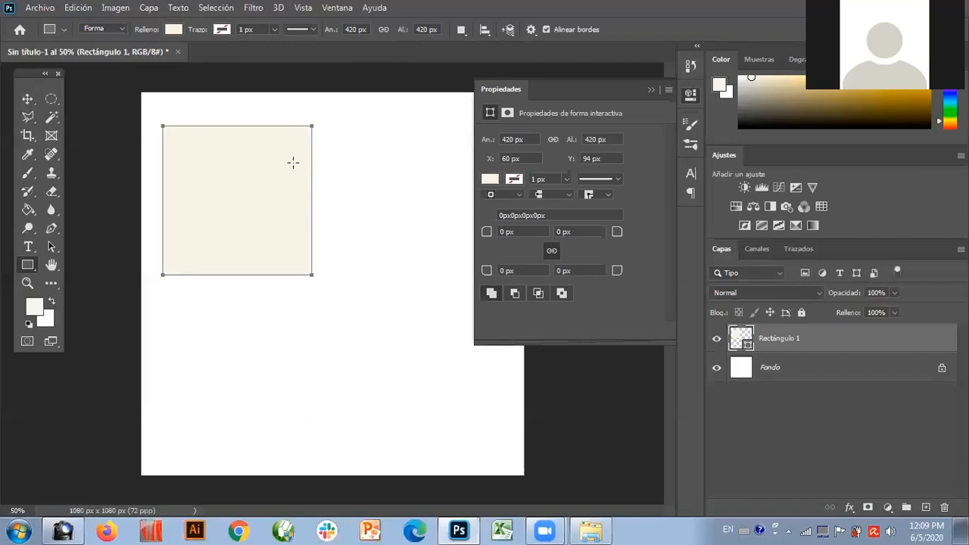
Step: Try a black-to-white linear gradient as the square's fill, and switch back to a solid color fill
click(175, 30)
click(175, 28)
click(174, 29)
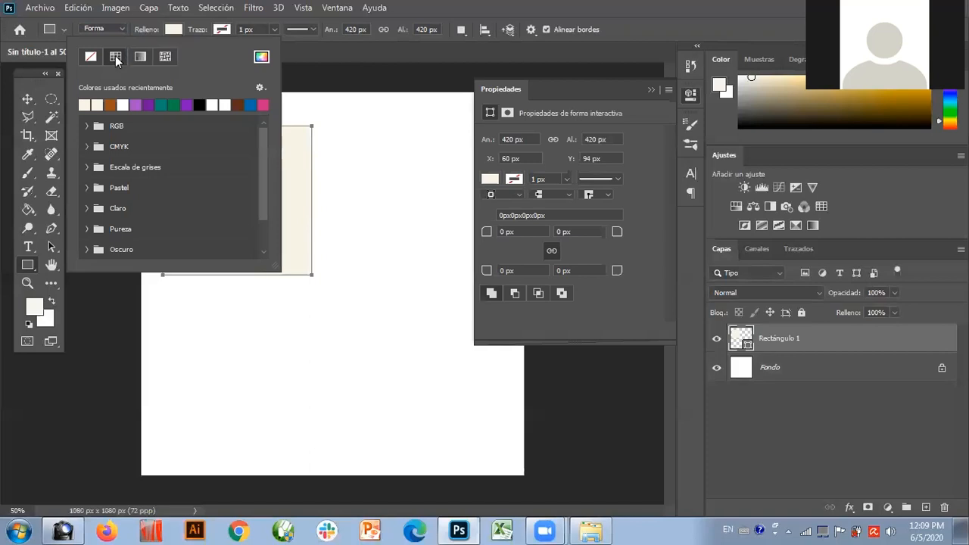
click(140, 57)
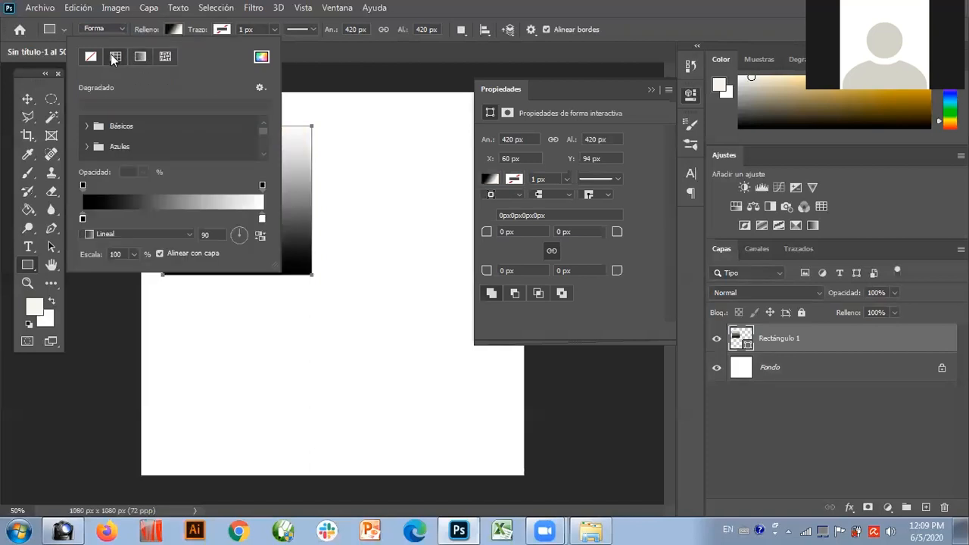
click(115, 57)
Step: Pick a pinkish-red custom color as the square's solid fill
click(261, 57)
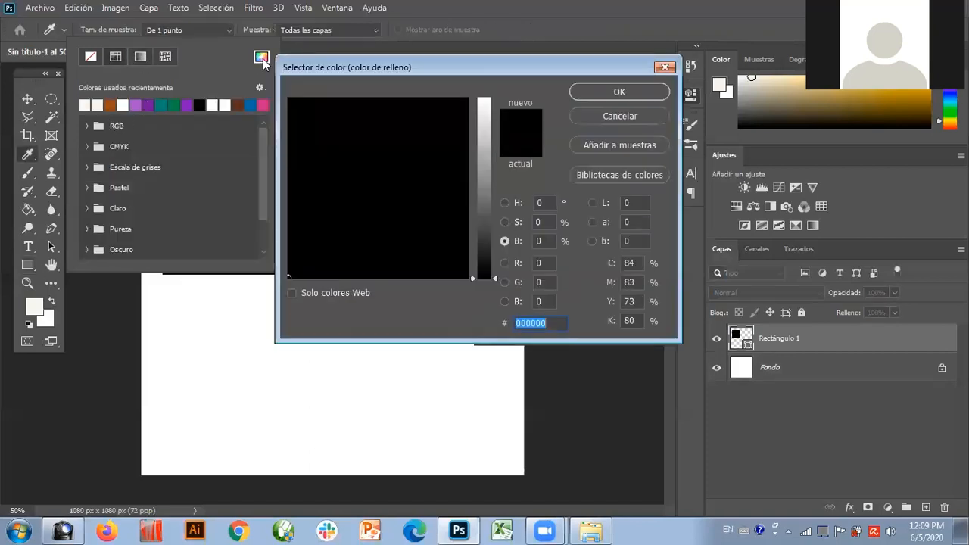
mouse_move(490, 144)
mouse_down()
mouse_move(481, 123)
mouse_move(483, 152)
mouse_move(452, 134)
mouse_move(457, 111)
mouse_up()
click(478, 125)
drag(481, 105, 481, 101)
click(589, 92)
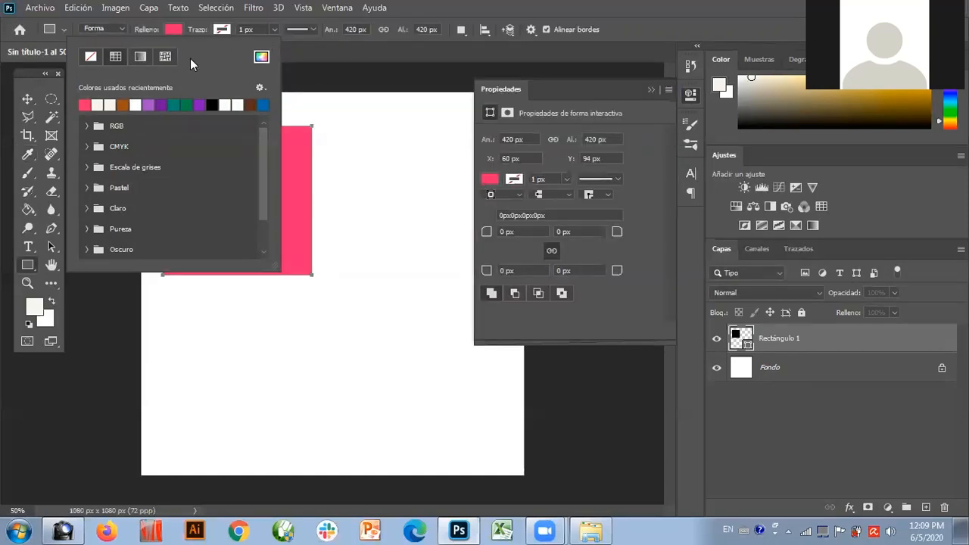
Step: Try the gradient fill on the square again, and replace it with the dark green leaf pattern
click(142, 57)
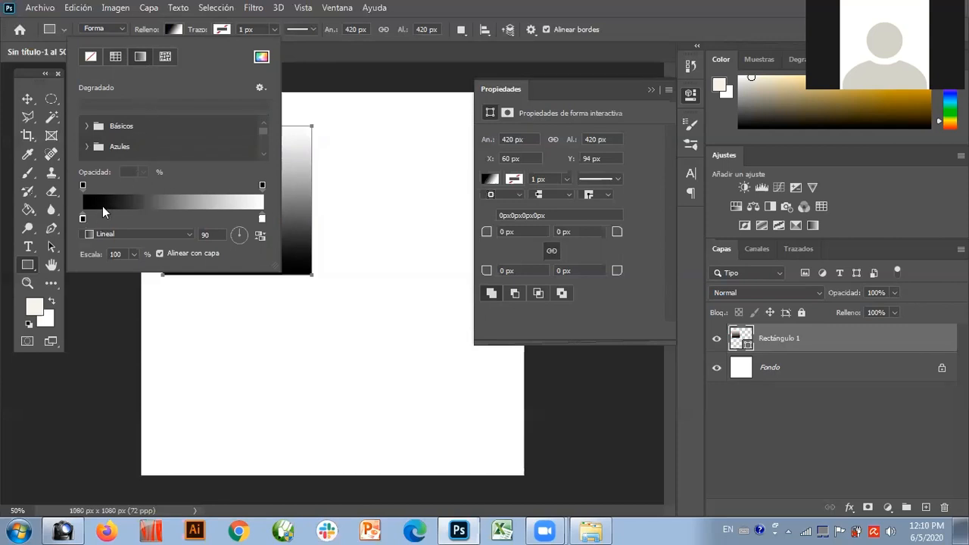
click(165, 58)
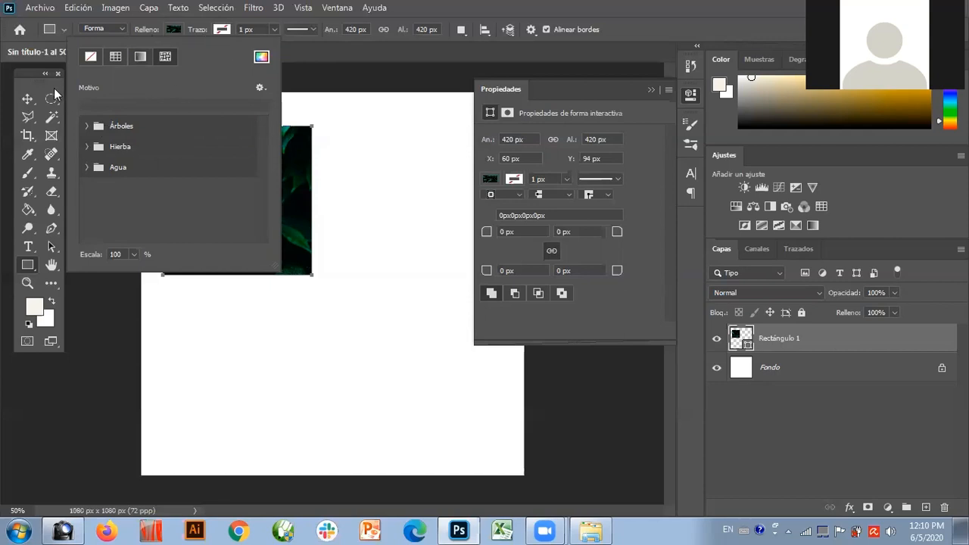
click(27, 99)
key(space)
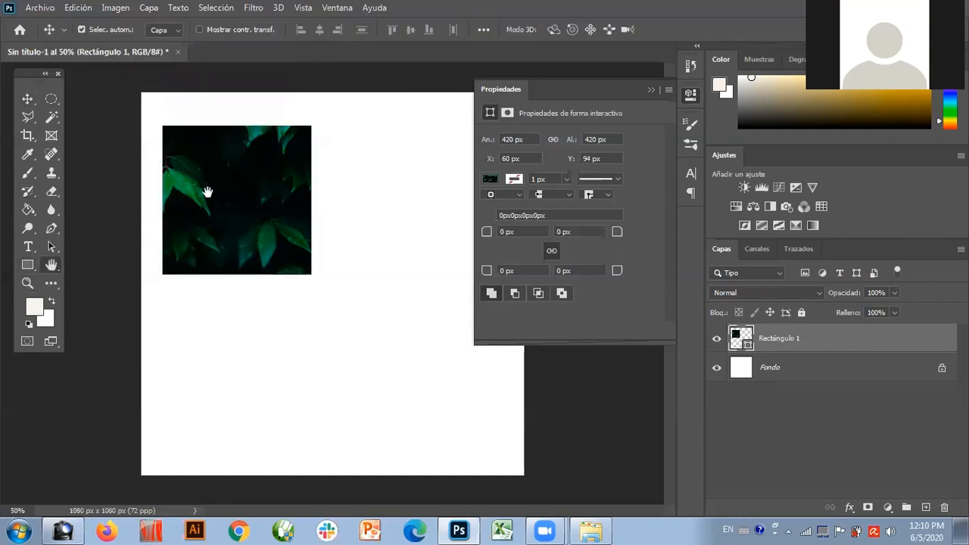
Step: Select the square with the Direct Selection tool
click(51, 247)
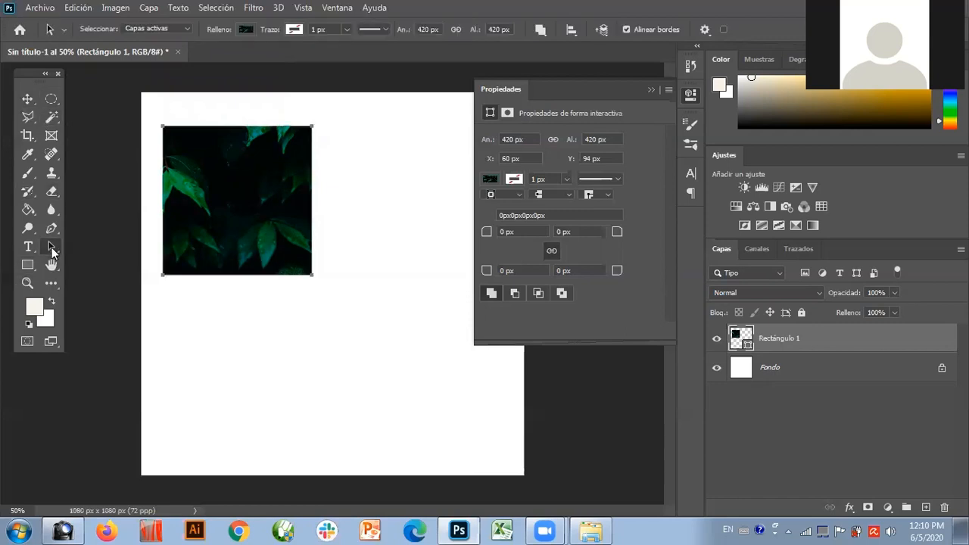
right_click(53, 252)
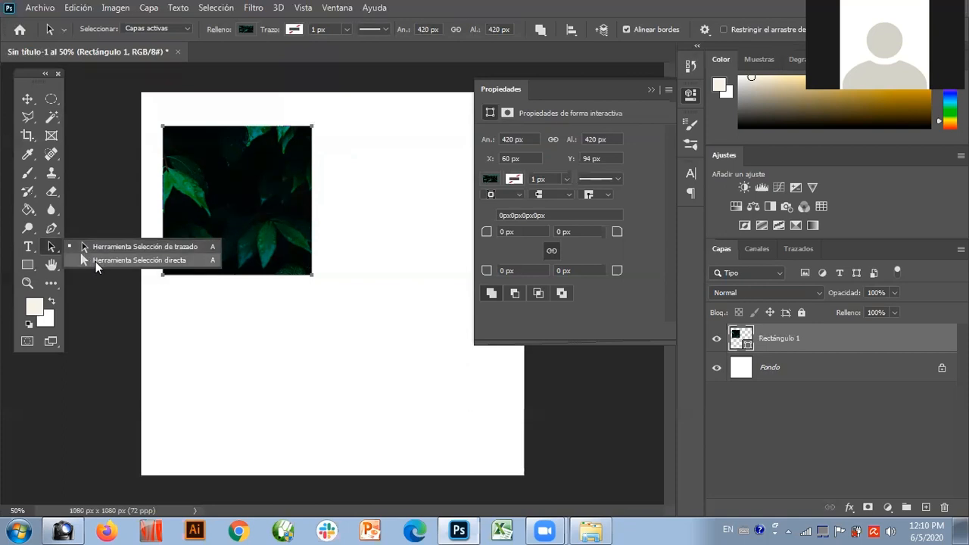
click(165, 261)
click(223, 182)
Step: Move the whole square to the canvas's lower-right area with the Path Selection tool, and collapse the Propiedades panel
click(53, 246)
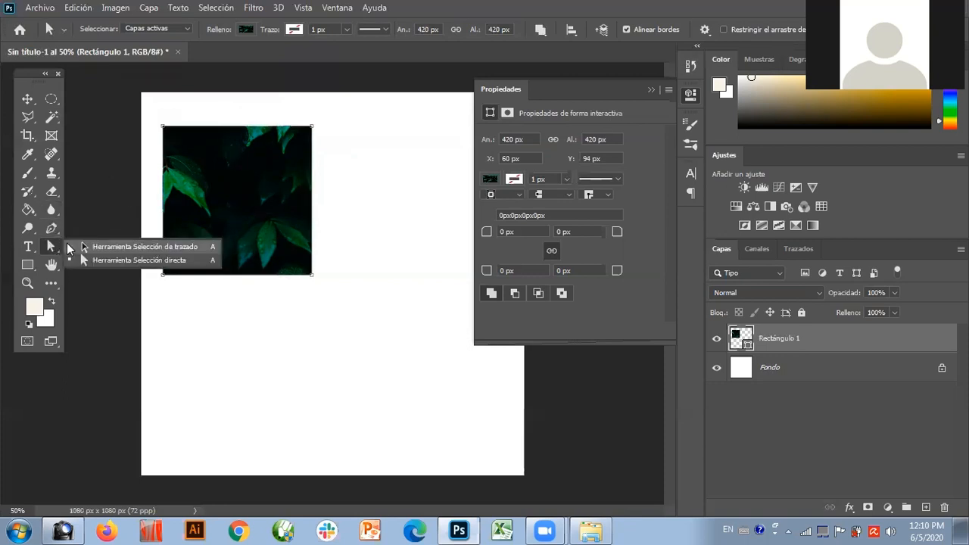
click(99, 247)
drag(199, 174, 375, 325)
click(651, 90)
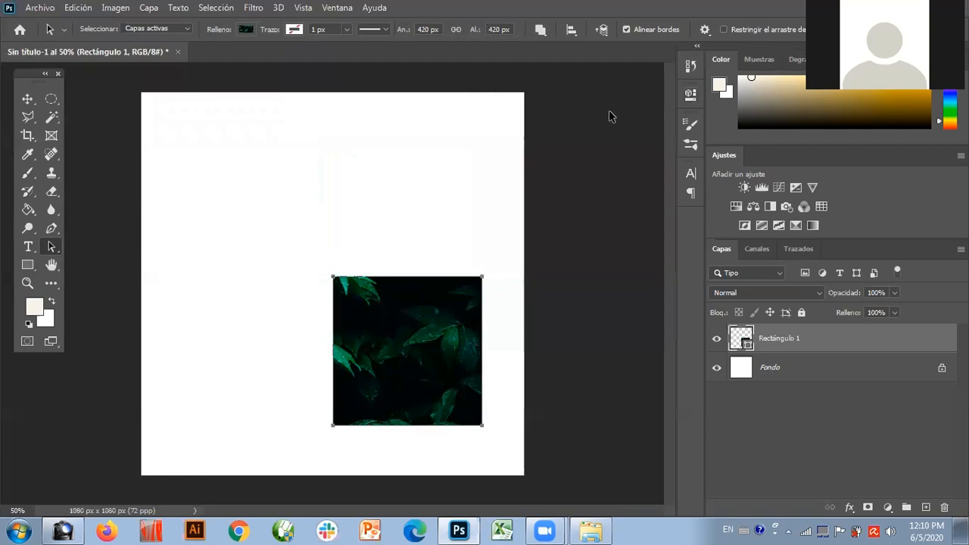
mouse_move(413, 353)
mouse_down()
mouse_move(428, 361)
mouse_move(422, 354)
mouse_up()
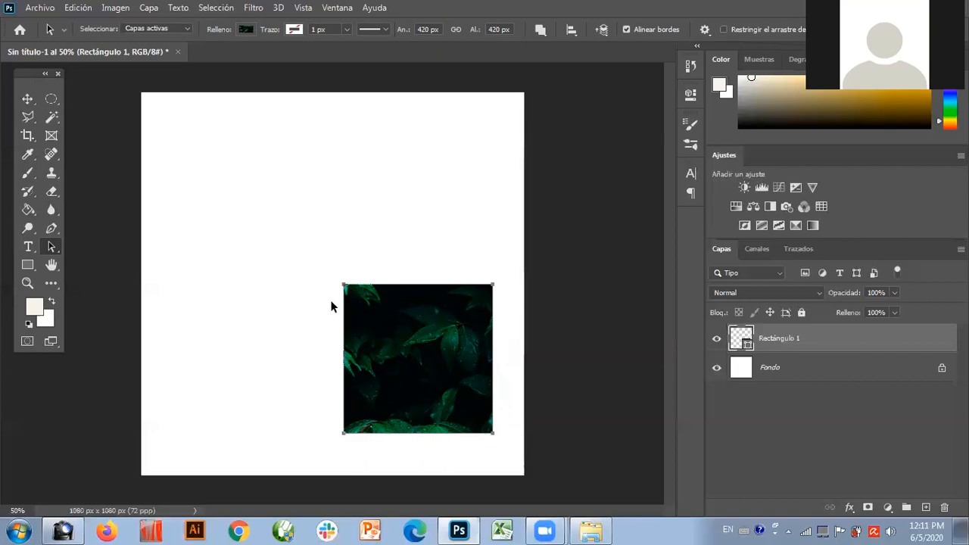
Step: Pull the square's upper-left anchor point inward with the Direct Selection tool, converting the live shape into a normal path
right_click(51, 254)
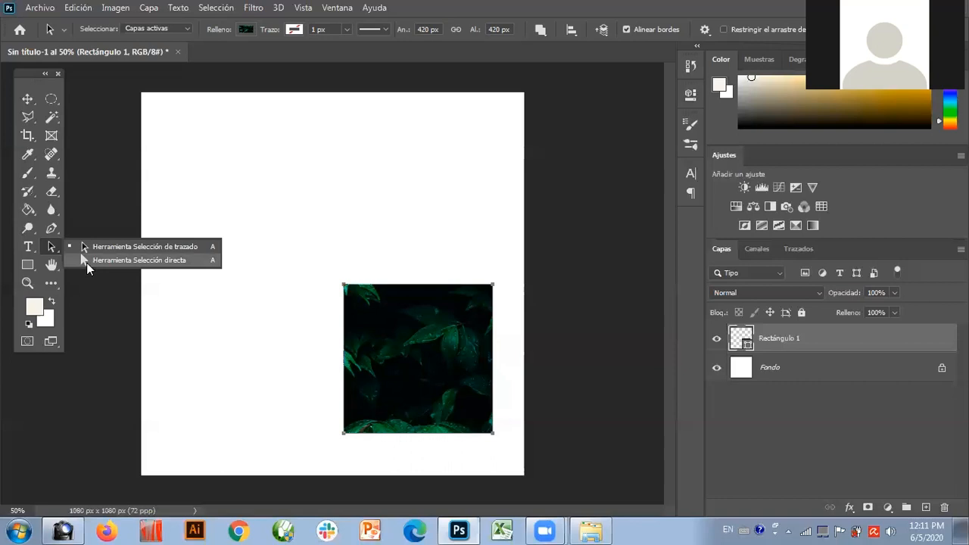
click(86, 253)
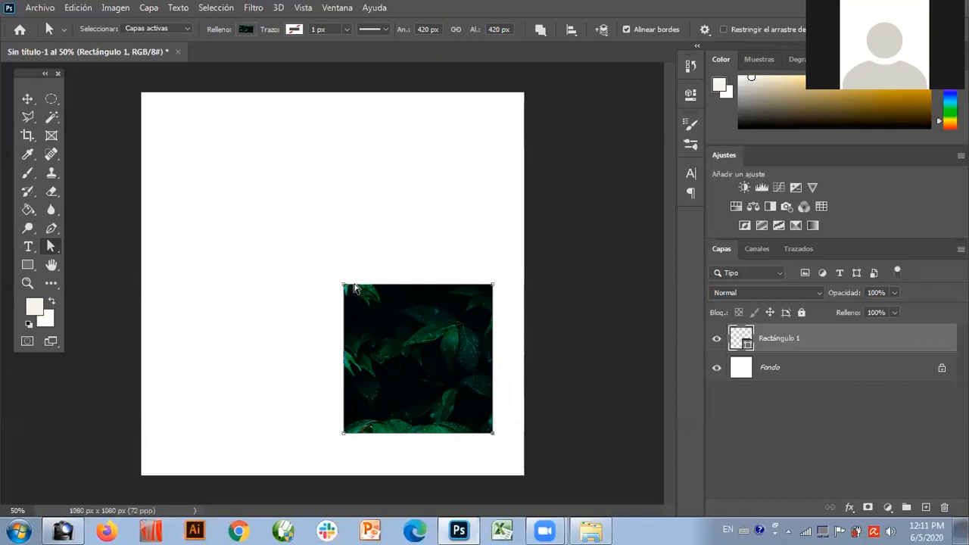
click(371, 266)
click(344, 289)
drag(345, 289, 368, 312)
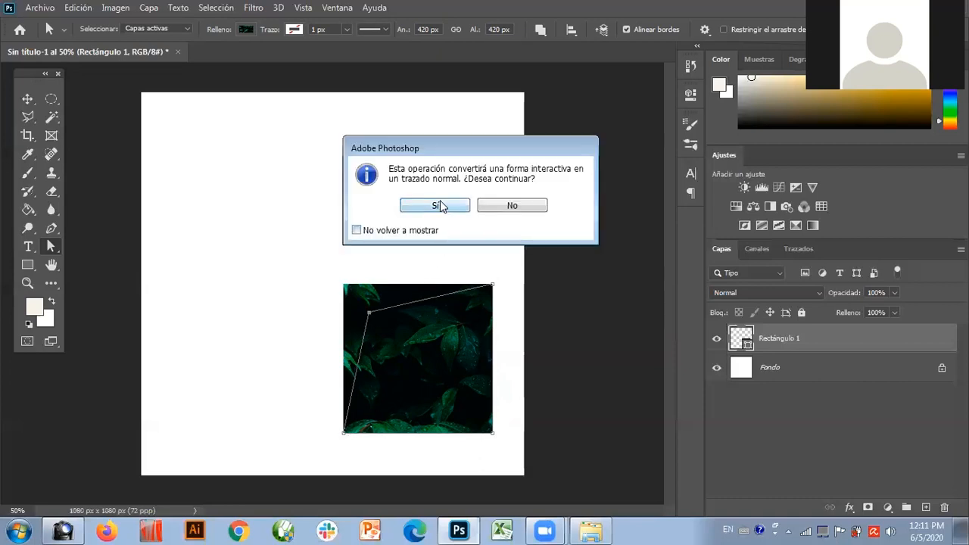
click(439, 205)
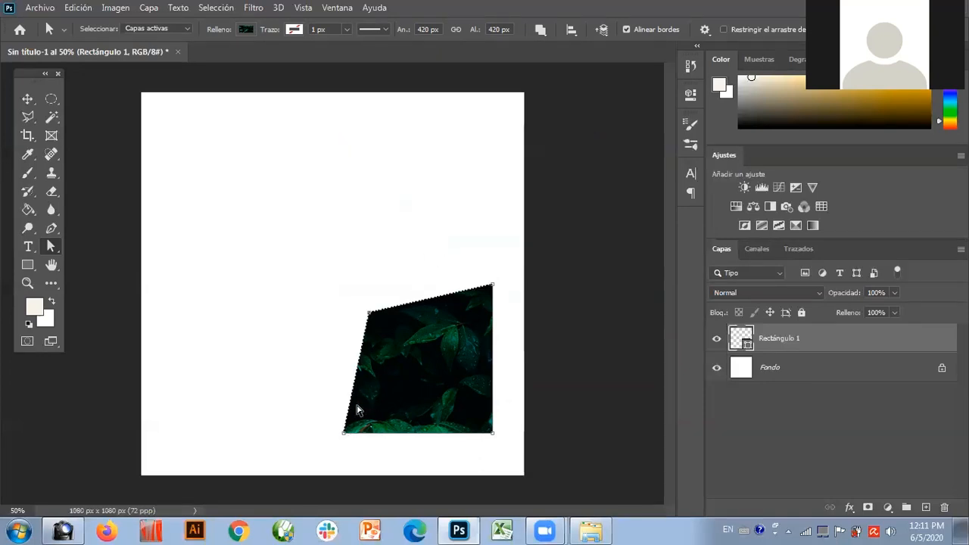
Step: Reshape the path by moving the lower-left corner outward, the upper-right slightly down and the upper-left outward, about 482 x 410 px overall
drag(343, 437, 324, 423)
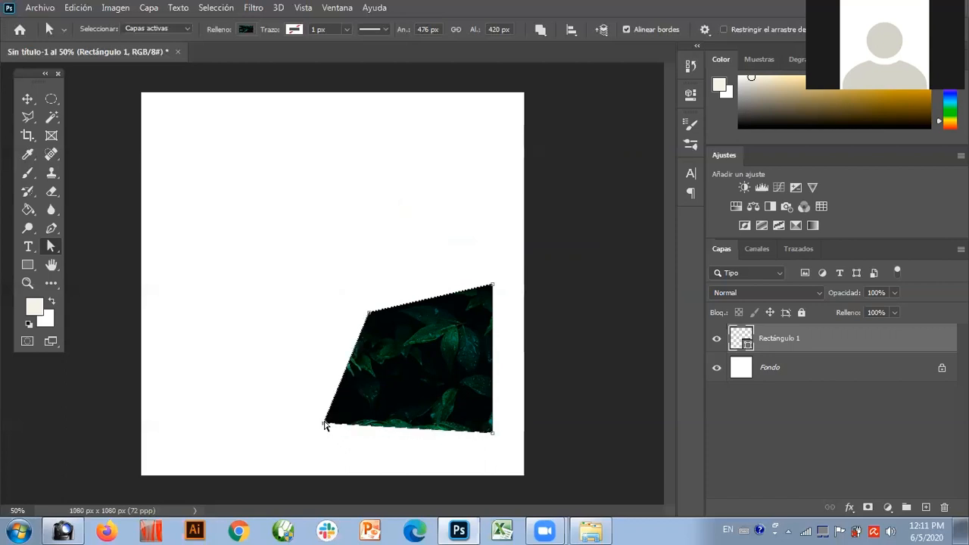
mouse_move(491, 285)
mouse_down()
mouse_move(464, 315)
mouse_move(492, 290)
mouse_up()
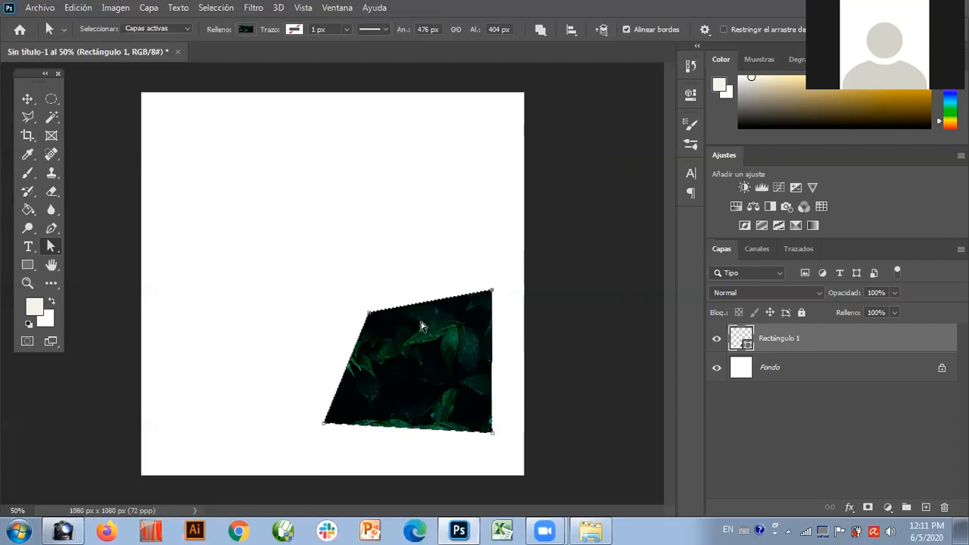
drag(367, 309, 321, 289)
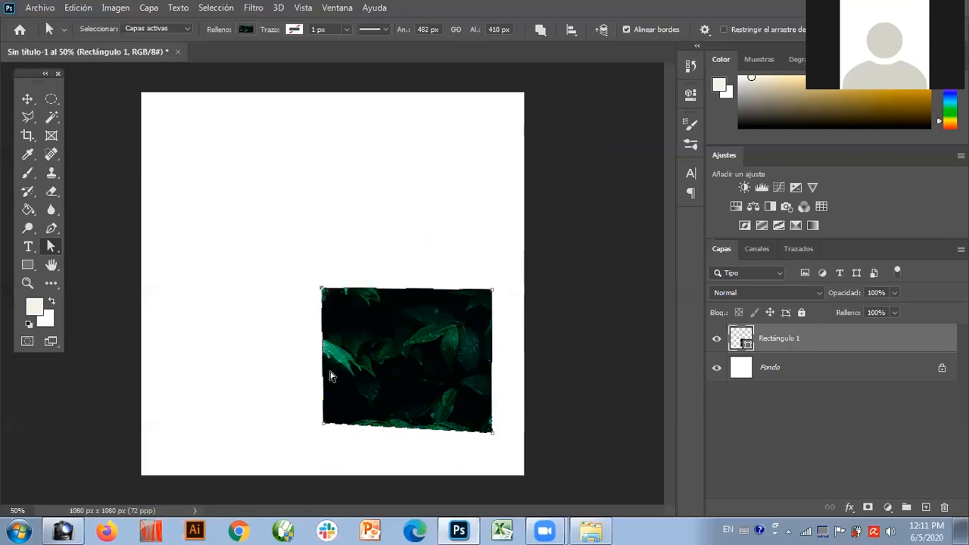
Step: Reshape the quadrilateral by repositioning all four corner anchor points, making it about 408 x 474 px overall
drag(324, 426, 376, 410)
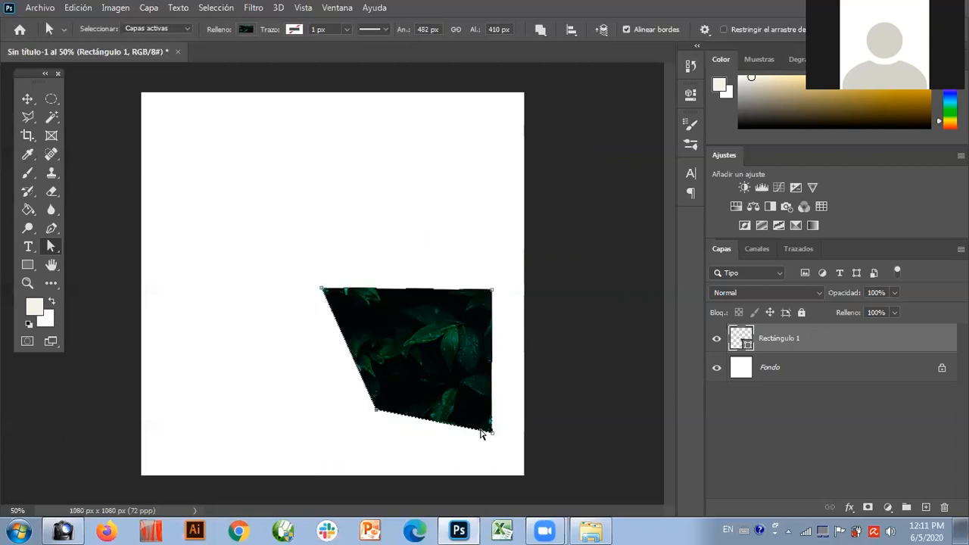
drag(492, 432, 454, 443)
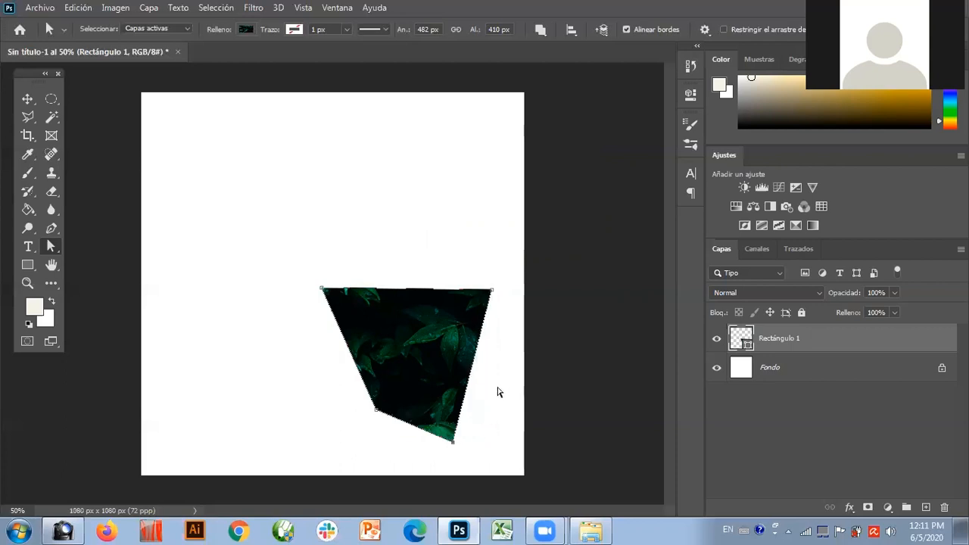
drag(492, 288, 487, 275)
drag(321, 289, 354, 280)
drag(377, 411, 343, 415)
drag(453, 442, 465, 443)
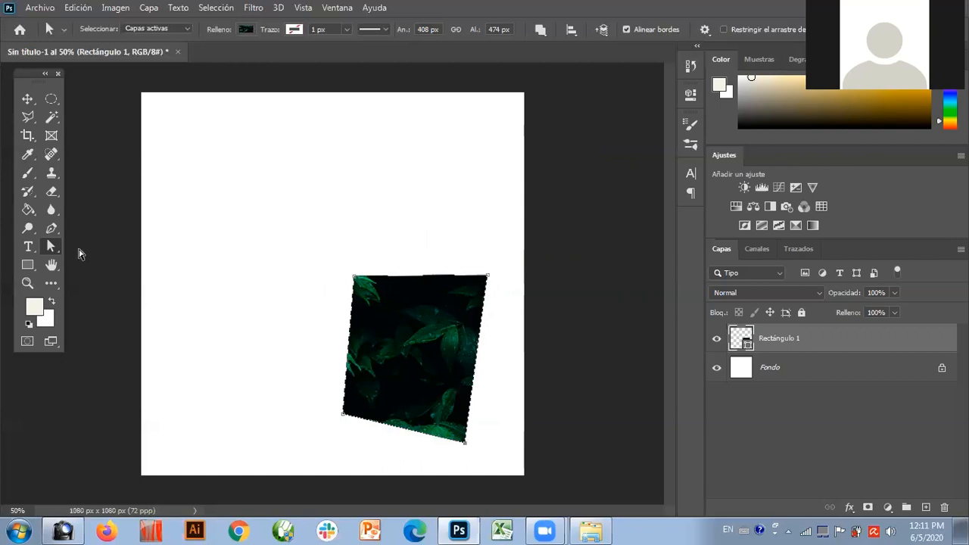
Step: Move the whole shape slightly up and to the right with the Path Selection tool
click(55, 247)
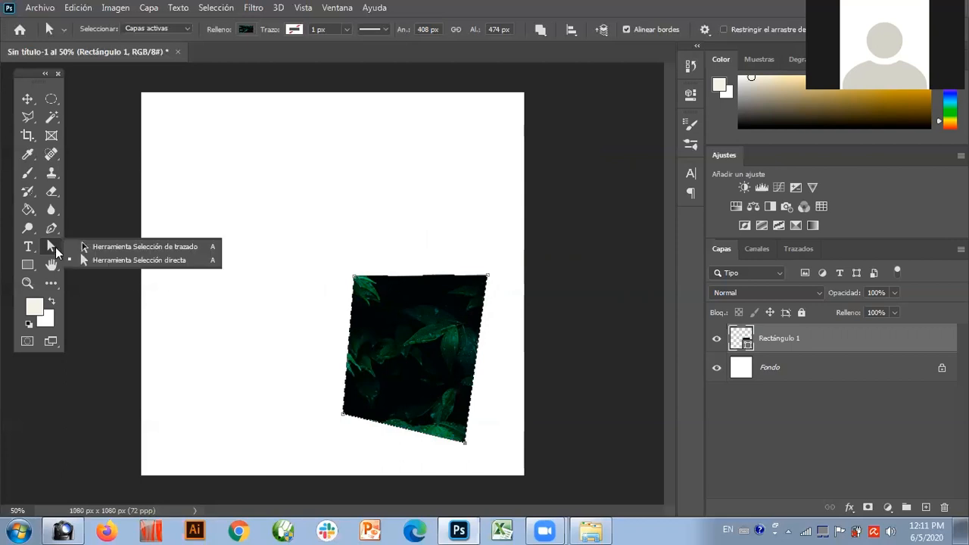
click(97, 250)
mouse_move(424, 326)
mouse_down()
mouse_move(356, 320)
mouse_move(430, 275)
mouse_move(428, 336)
mouse_move(447, 330)
mouse_move(430, 326)
mouse_move(430, 304)
mouse_move(430, 323)
mouse_up()
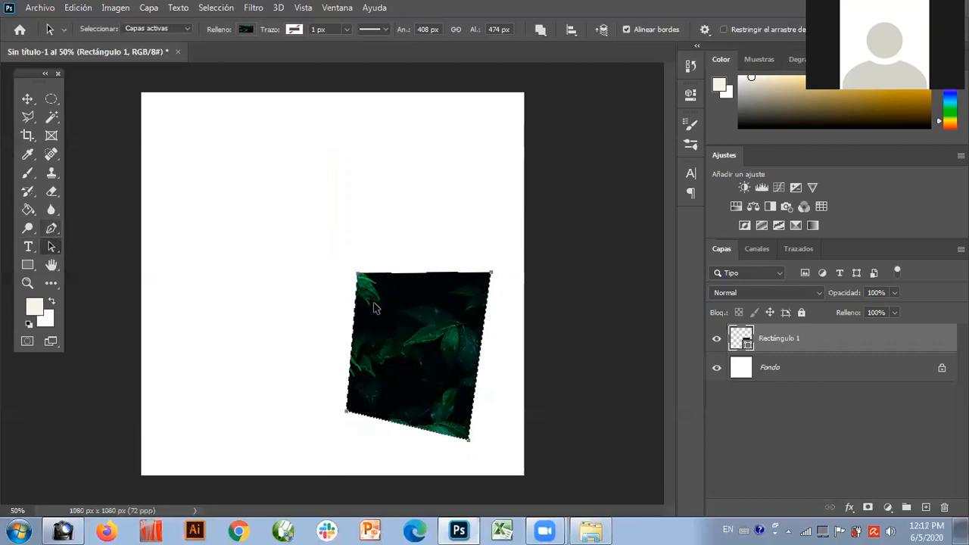
Step: Try each of the three Hierba patterns in turn as the shape's fill, ending on the dark green one
click(245, 28)
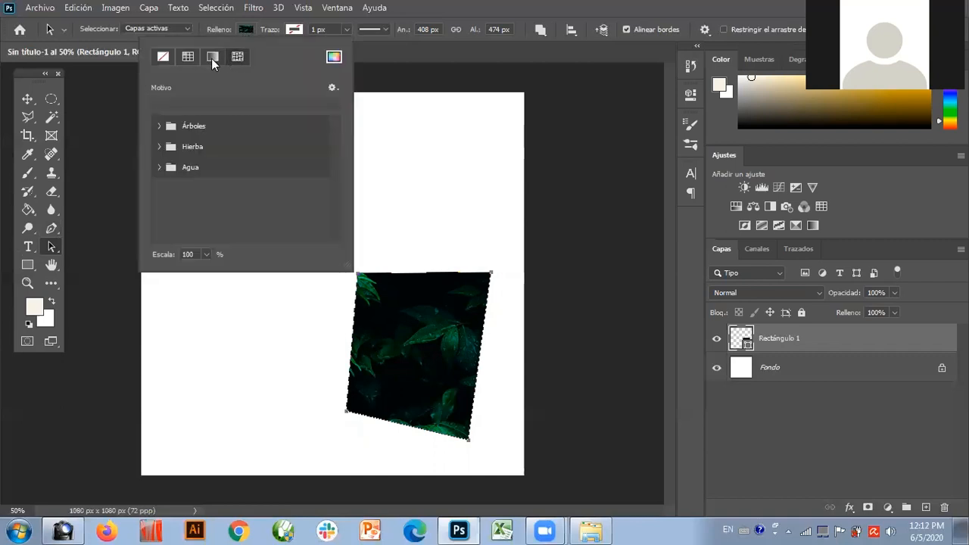
click(160, 127)
click(160, 170)
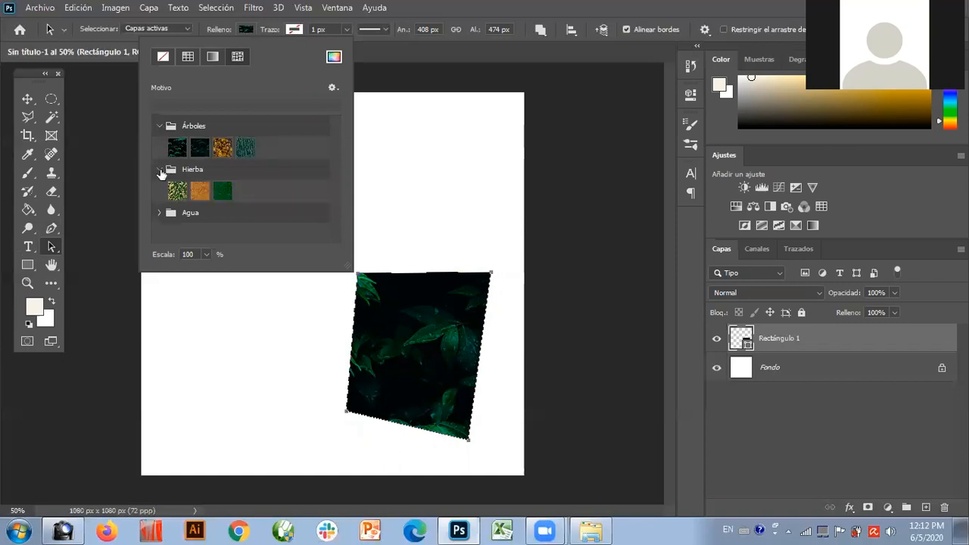
click(176, 191)
click(199, 191)
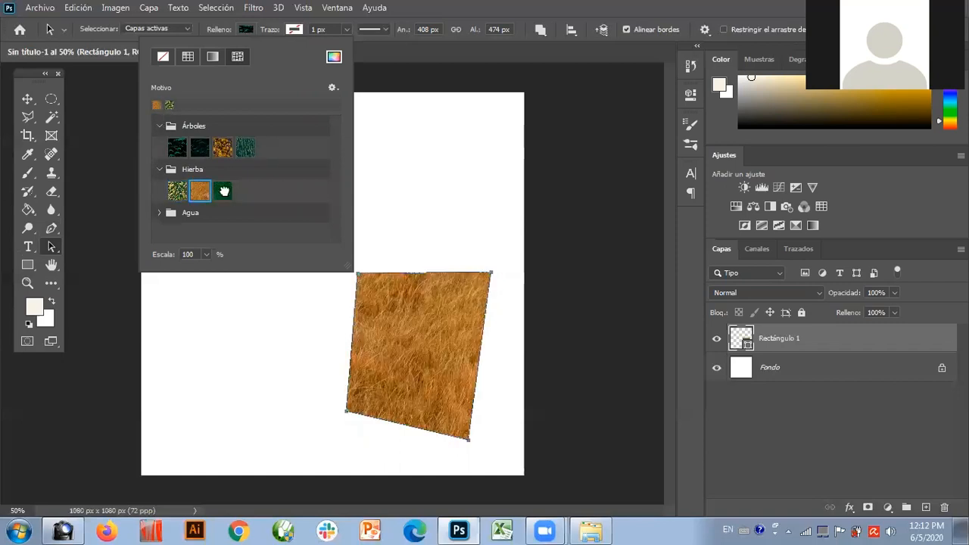
click(223, 191)
Step: Try the three Agua patterns in turn as the shape's fill, ending on the light blue rippled one
click(160, 213)
click(176, 234)
click(200, 235)
click(223, 234)
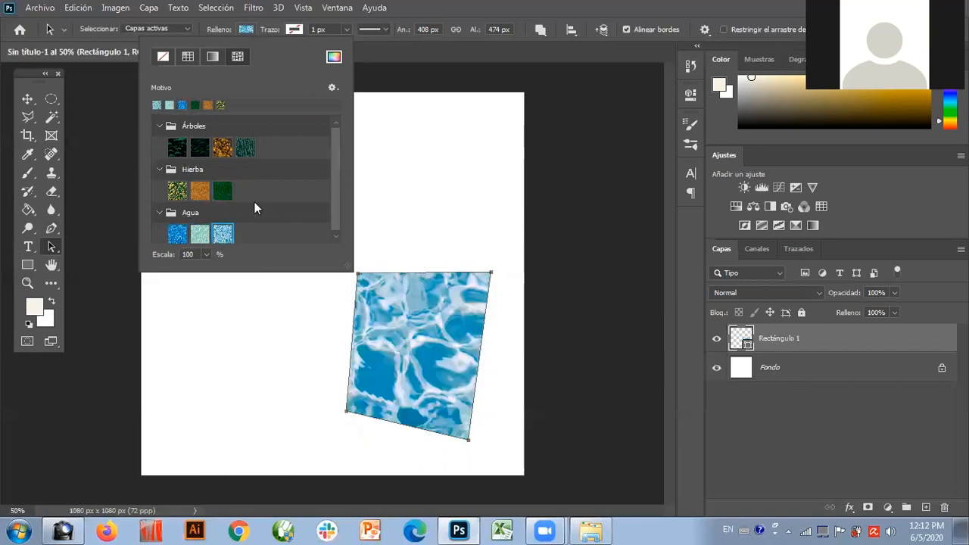
Step: Switch the fill back through the Hierba patterns to the yellow-leaf one, and replace it with a black-to-white linear gradient
click(222, 191)
click(199, 192)
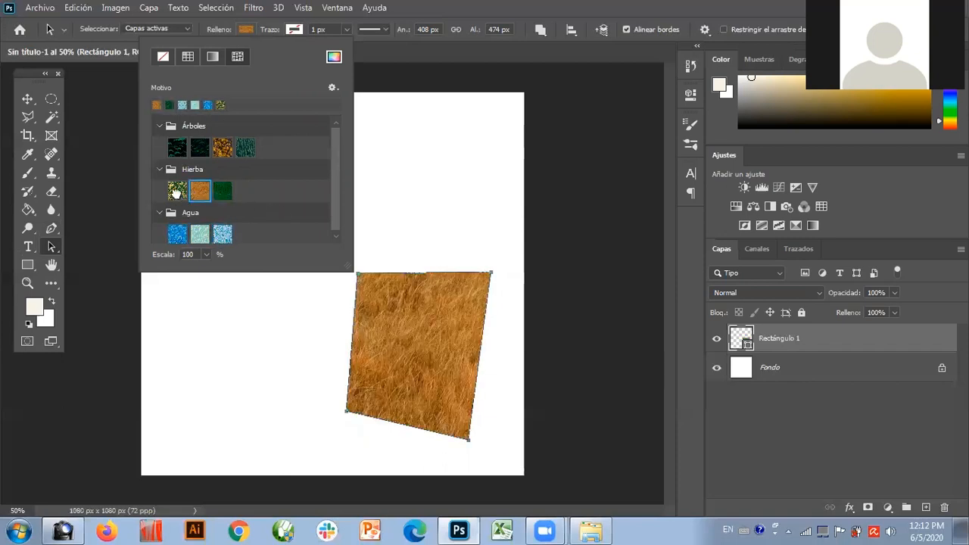
click(177, 192)
click(332, 87)
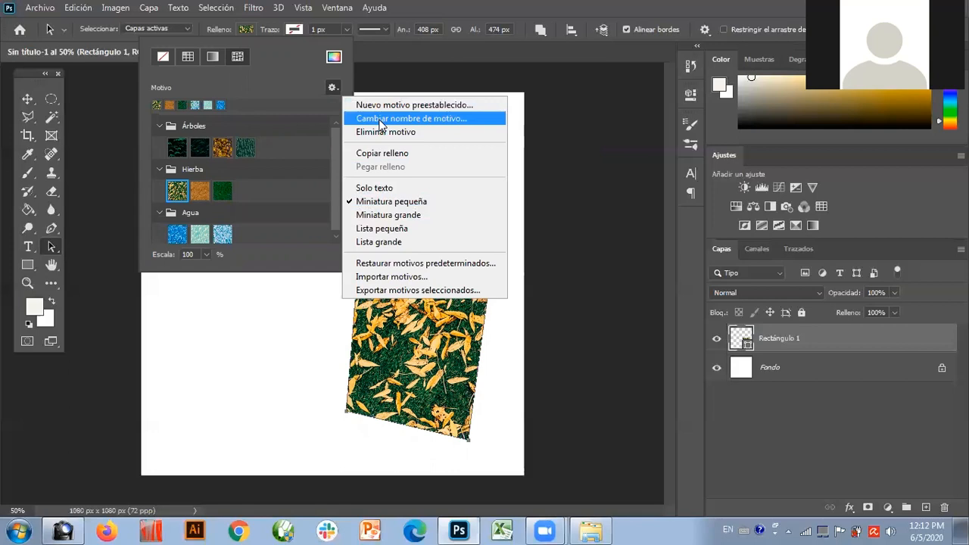
click(211, 58)
click(211, 58)
Step: Change the shape's fill to a solid bright pink picked in the color picker
click(187, 58)
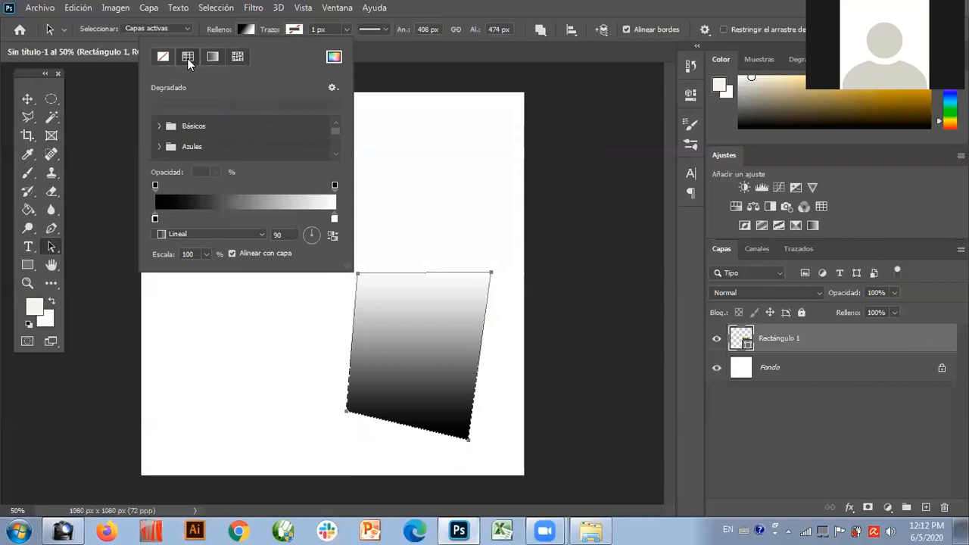
click(334, 58)
mouse_move(480, 220)
mouse_down()
mouse_move(489, 174)
mouse_move(436, 153)
mouse_move(452, 125)
mouse_up()
drag(481, 156, 484, 139)
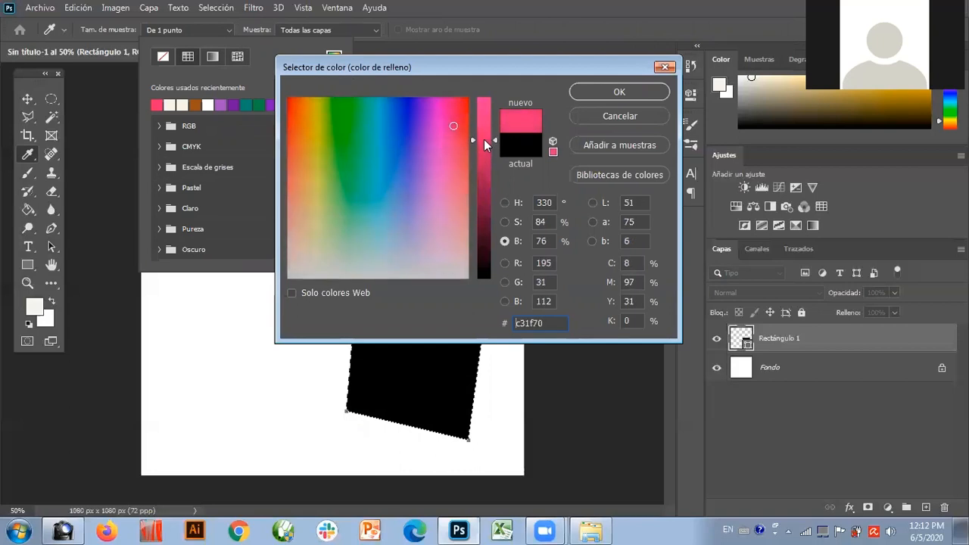
click(595, 93)
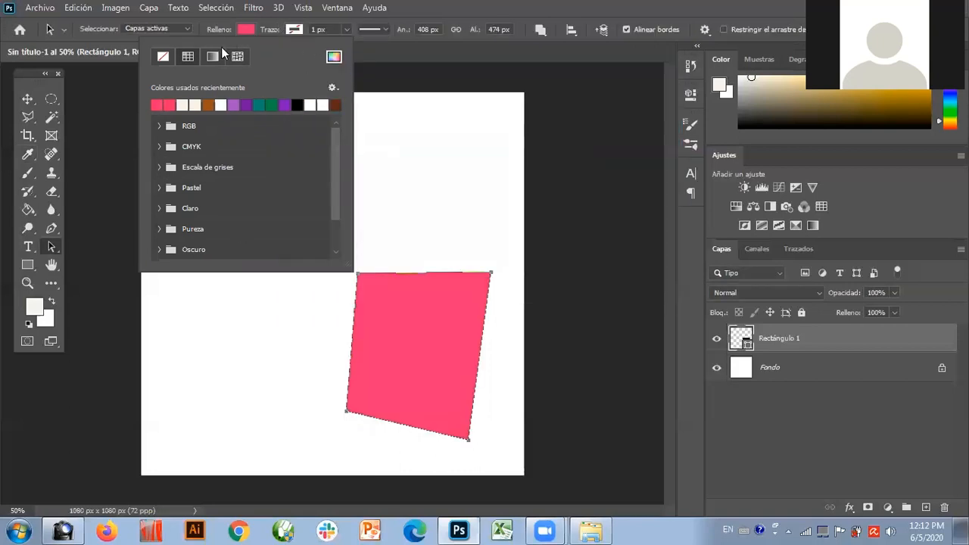
click(250, 29)
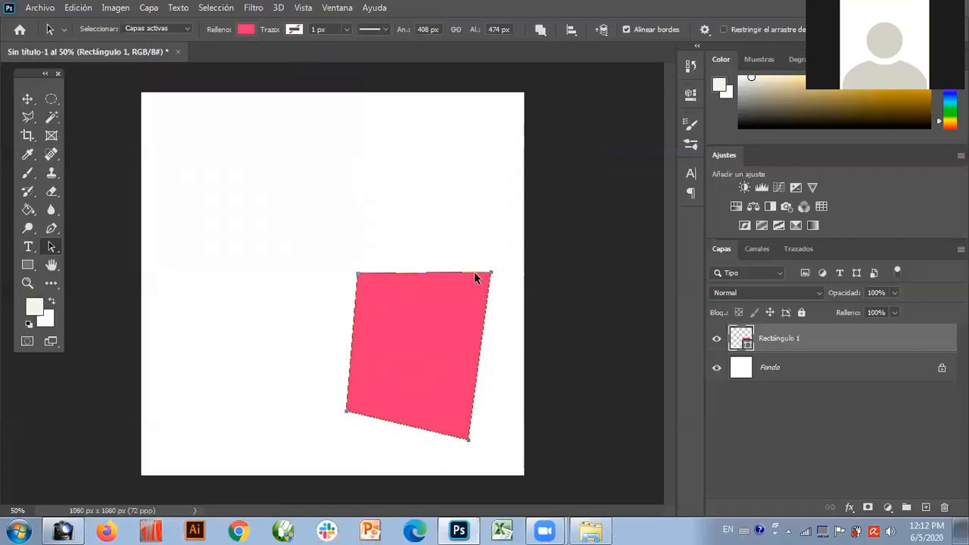
Step: Give the shape a solid black (000000) stroke
click(298, 32)
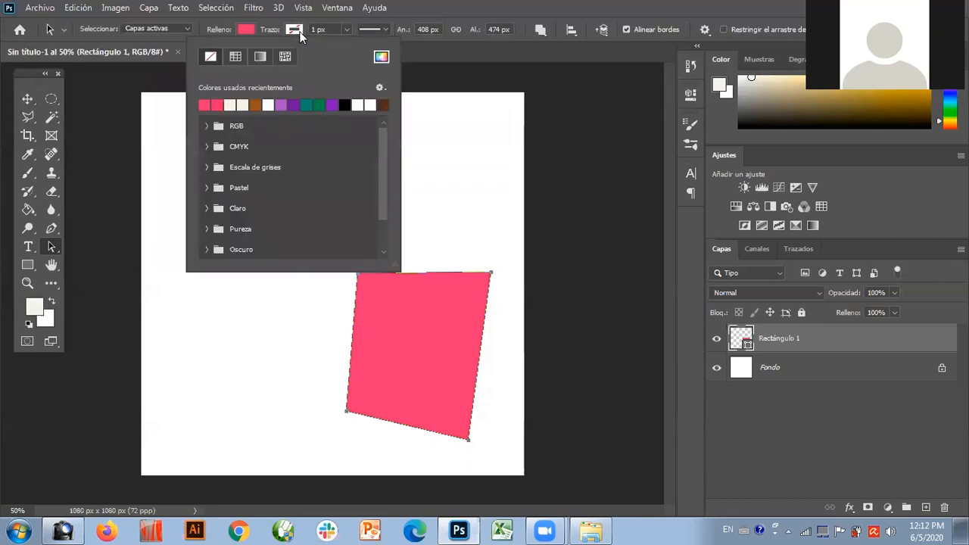
click(381, 57)
drag(483, 256, 482, 285)
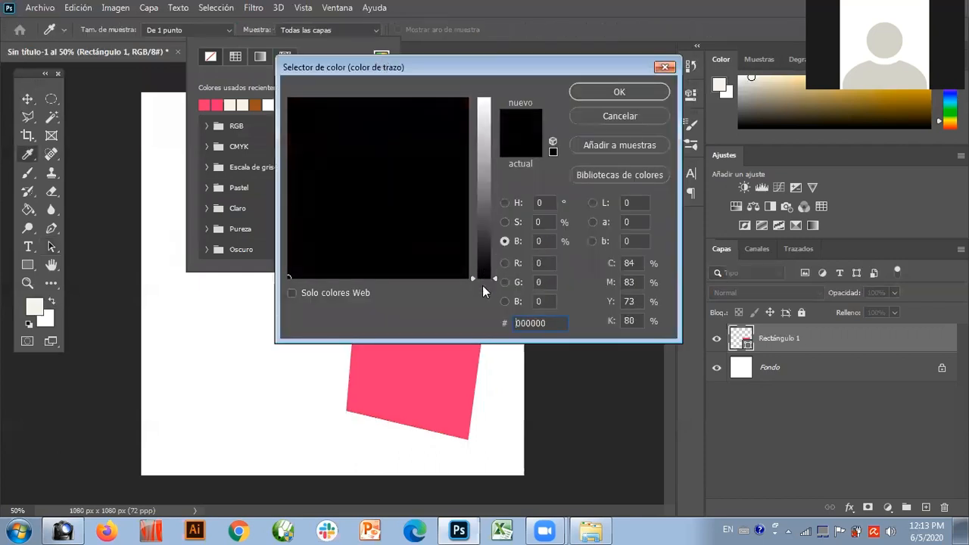
click(586, 92)
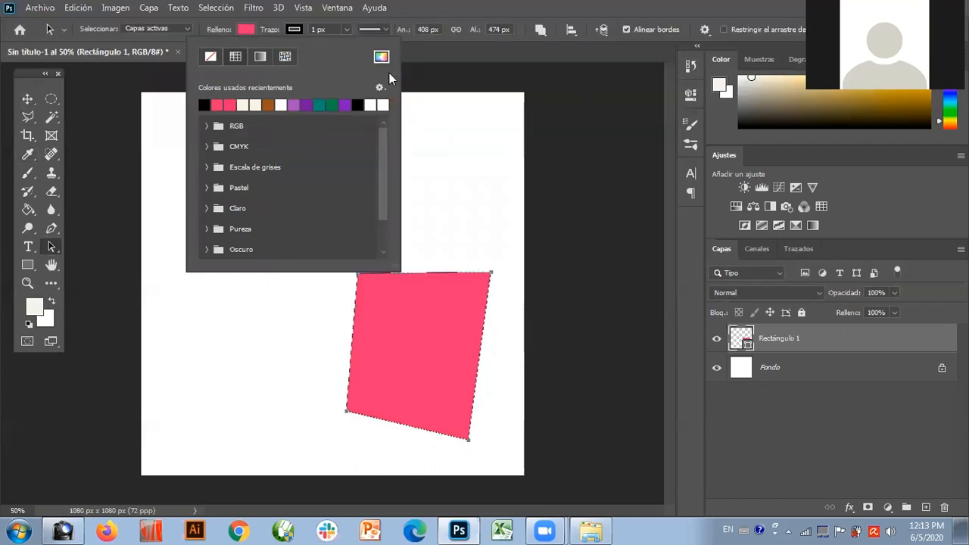
click(301, 32)
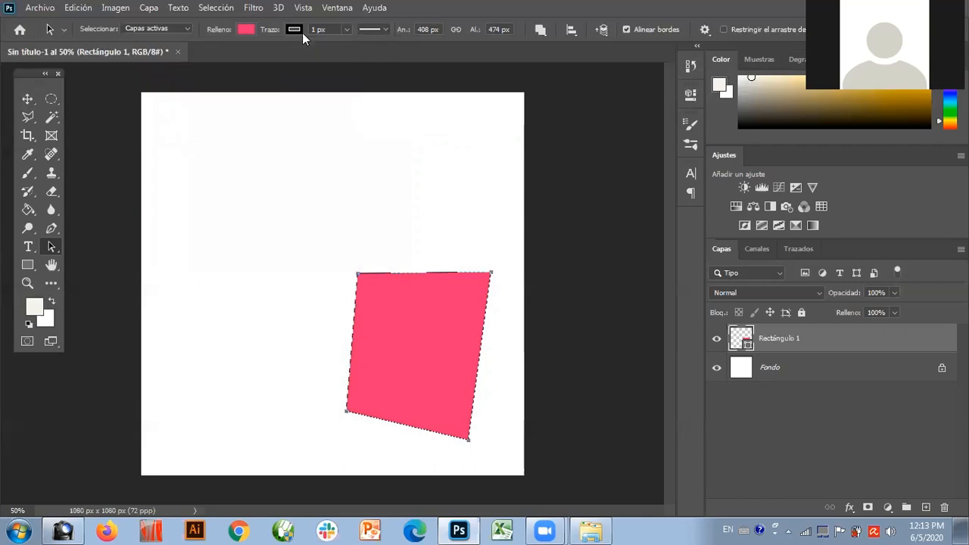
Step: Increase the shape's stroke width to 10.20 px
click(344, 29)
mouse_move(346, 47)
mouse_down()
mouse_move(369, 46)
mouse_move(360, 45)
mouse_up()
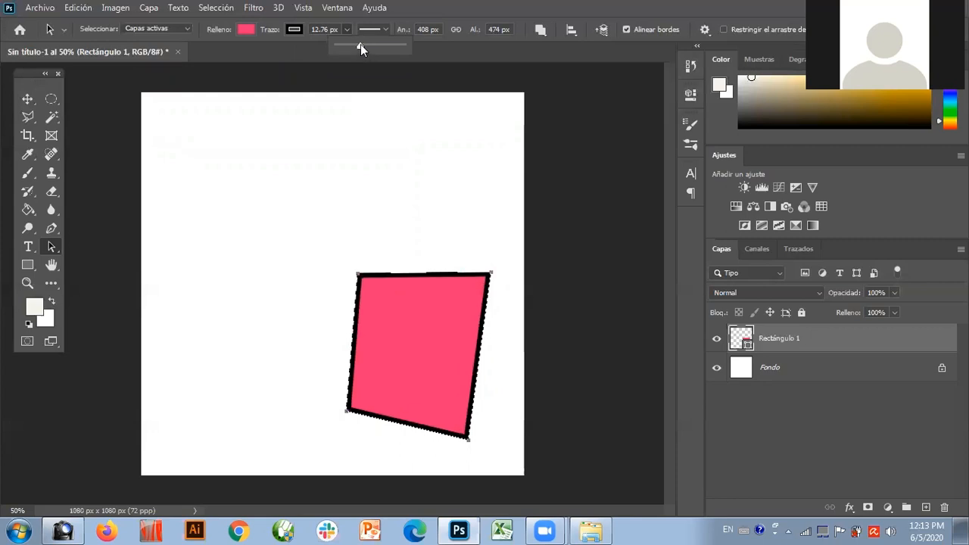
mouse_move(361, 46)
mouse_down()
mouse_move(381, 46)
mouse_move(344, 45)
mouse_move(357, 46)
mouse_up()
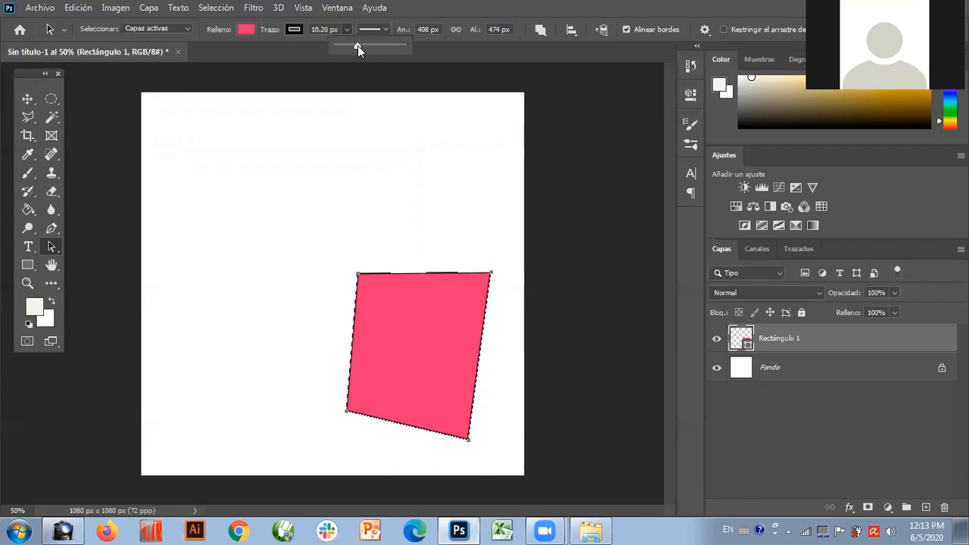
Step: Compare the dashed, dotted and solid stroke types on the shape, ending with the dashed line
click(386, 28)
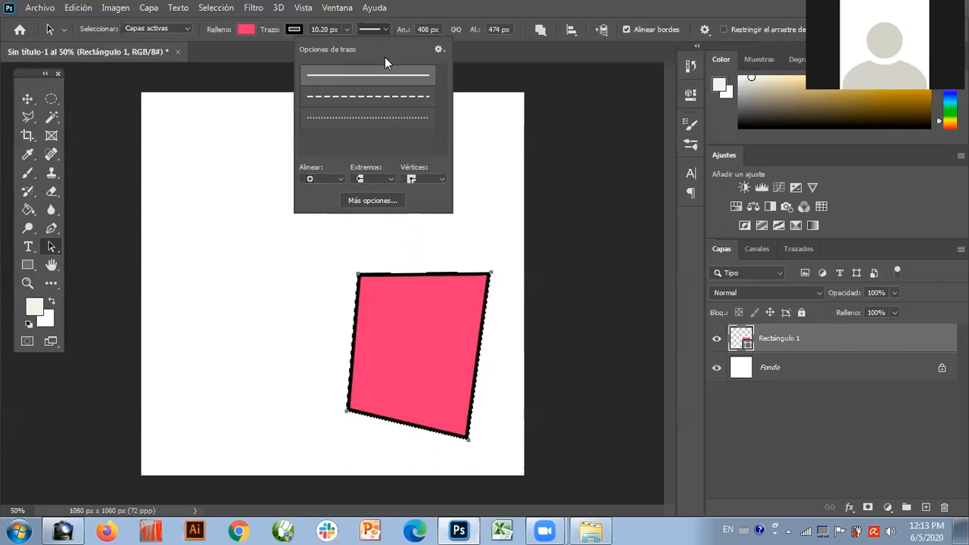
click(363, 98)
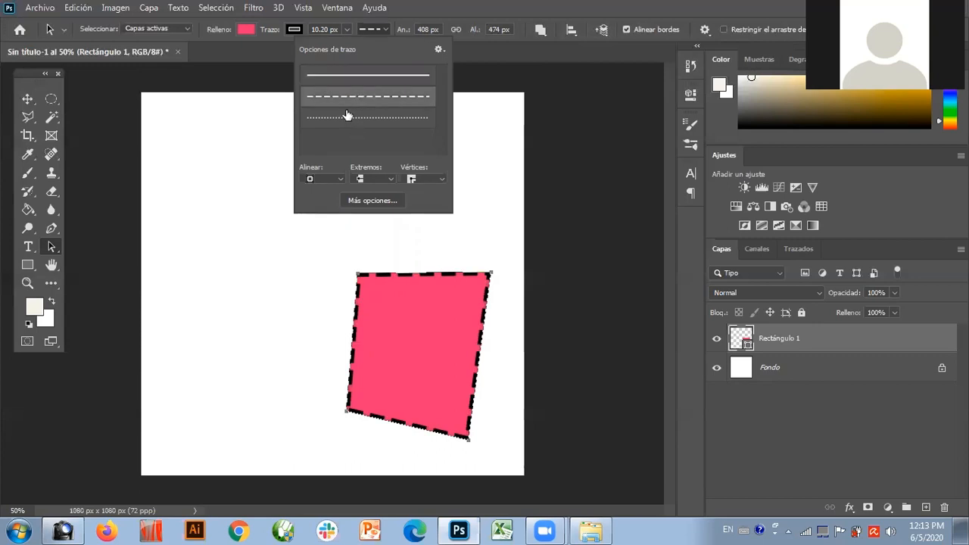
click(347, 119)
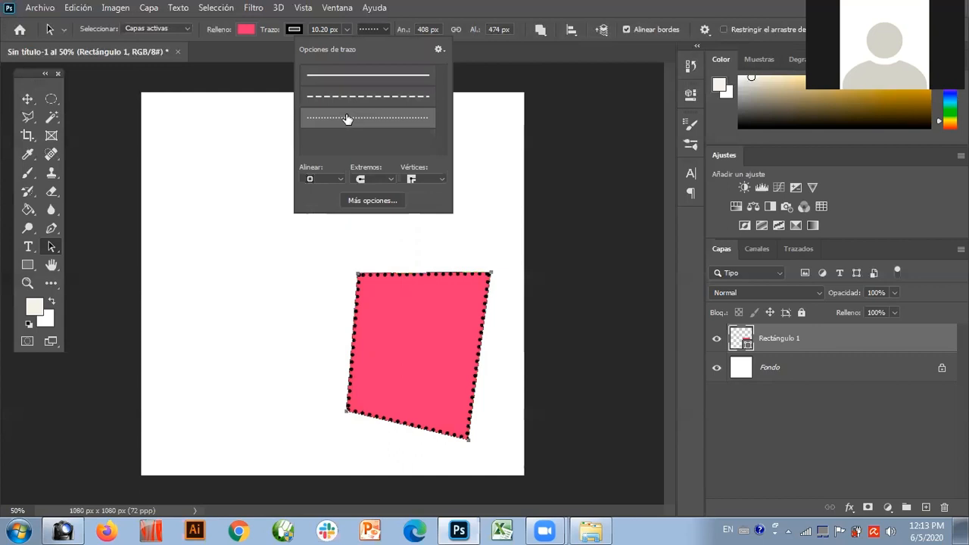
click(367, 97)
click(366, 80)
click(364, 97)
click(364, 119)
click(368, 93)
click(373, 80)
click(369, 96)
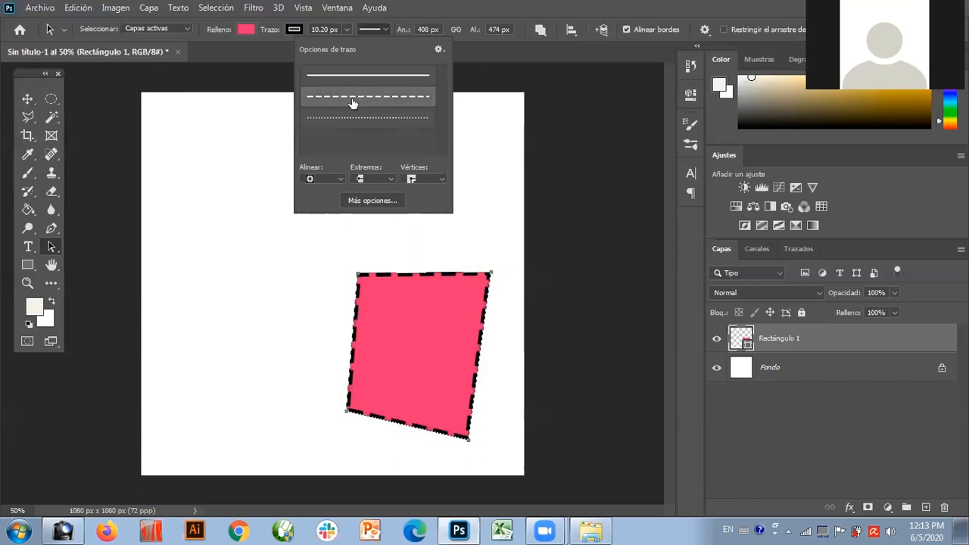
Step: Customize the dashed stroke with a first dash of 3 and a first gap of 5
click(371, 201)
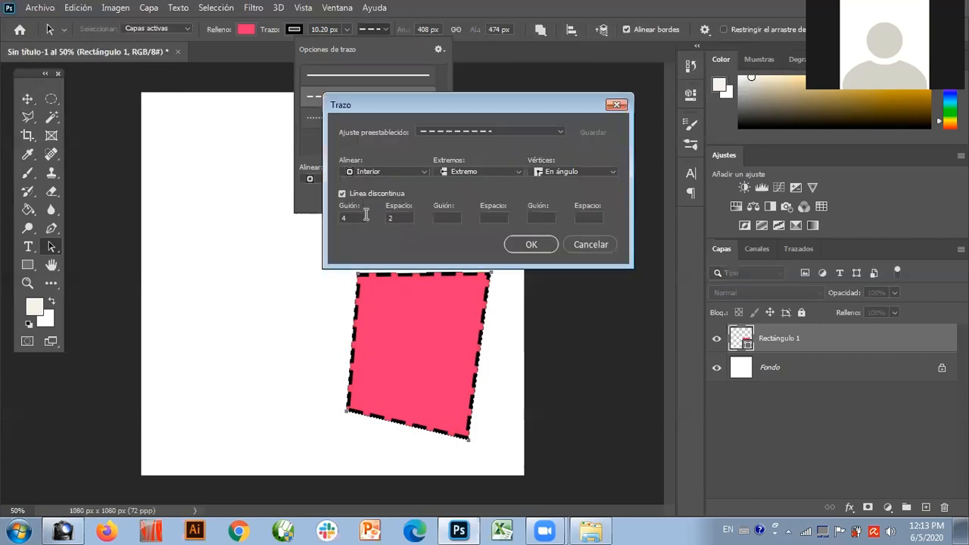
double_click(352, 219)
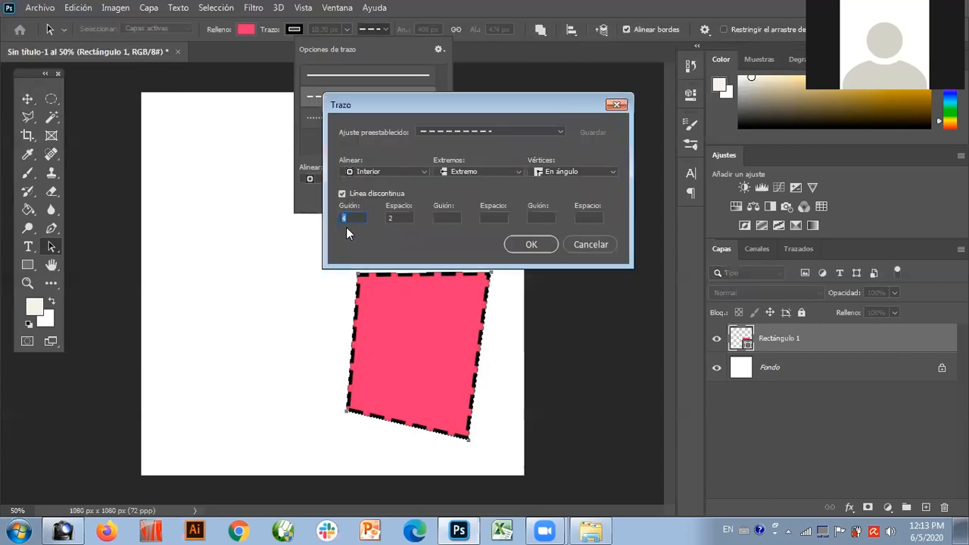
text(3)
double_click(392, 219)
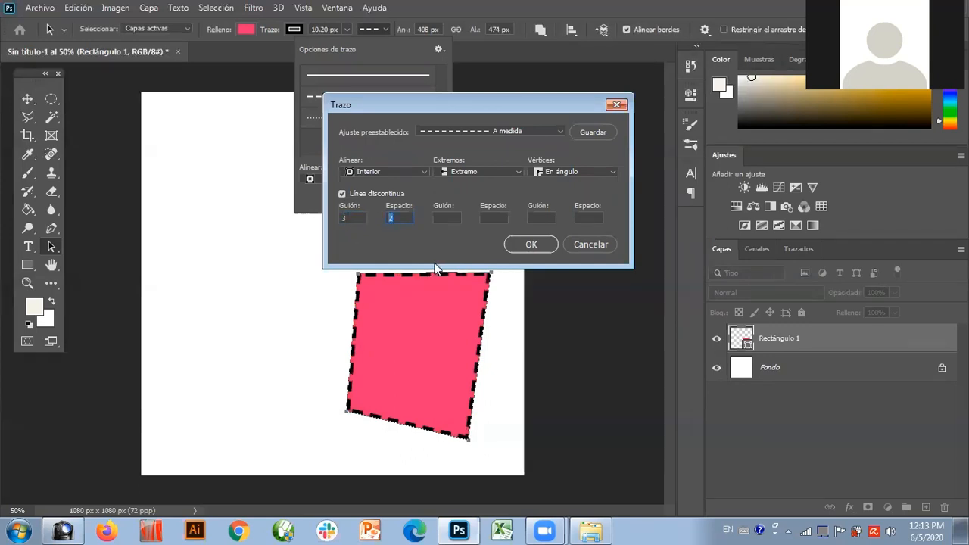
text(5)
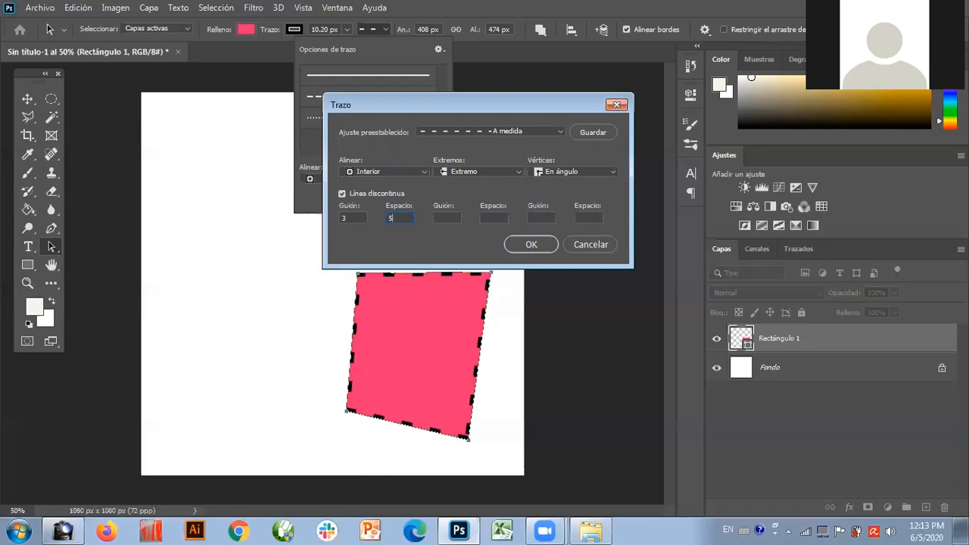
Step: Change the stroke's first dash to 7 and its first gap to 1
key(shift+Tab)
text(7)
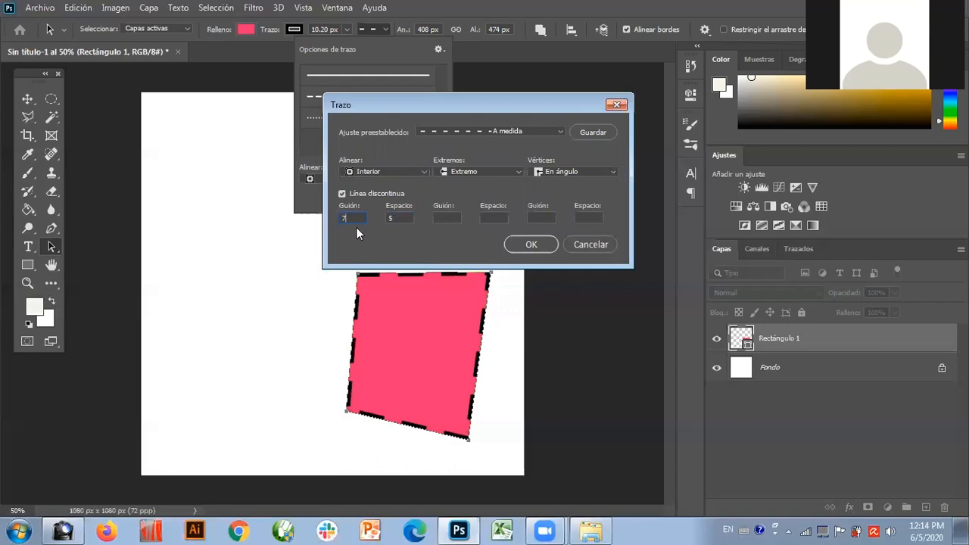
drag(405, 217, 379, 222)
text(1)
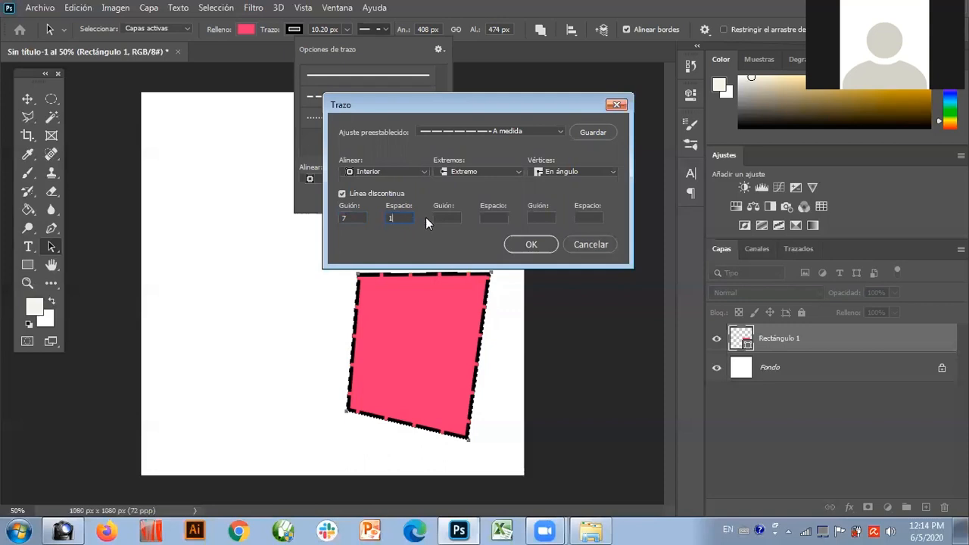
Step: Add a second dash of 3 with a gap of 2 to the stroke pattern and apply the custom settings
click(455, 216)
text(3)
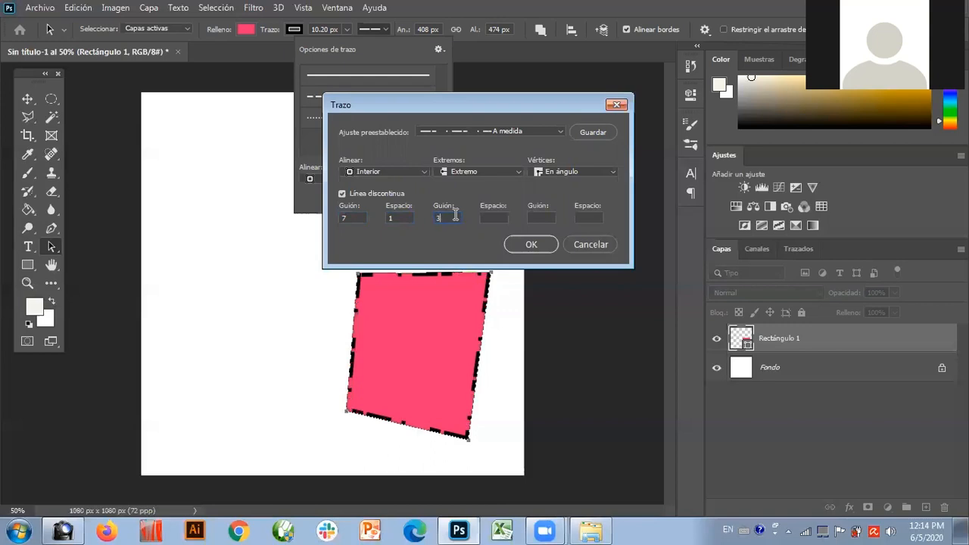
click(487, 218)
text(1)
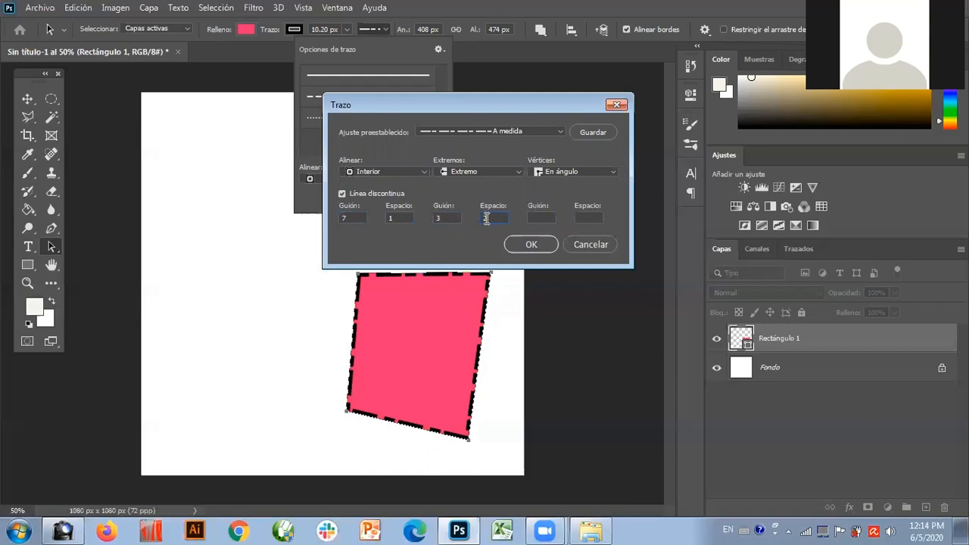
text(2)
click(531, 243)
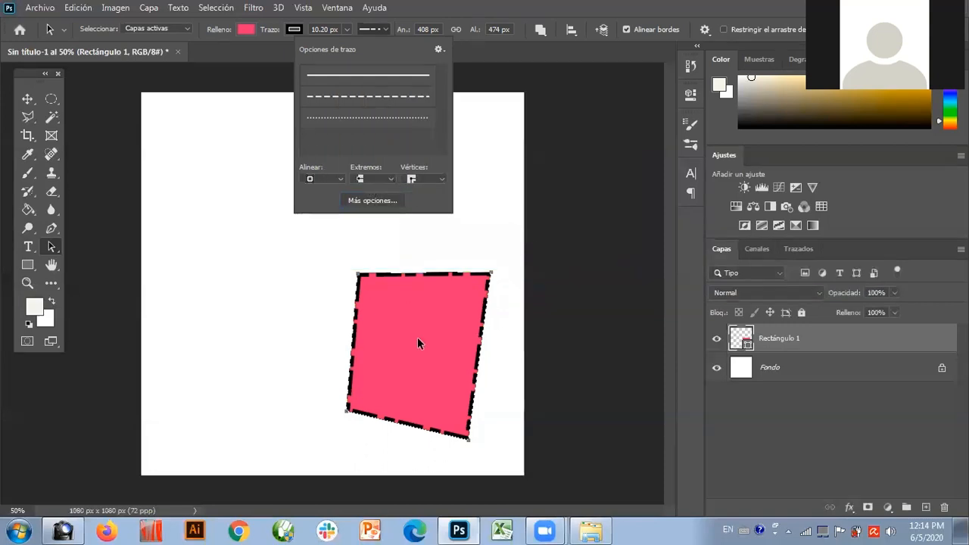
Step: Set the shape's stroke type back to a solid line
click(374, 76)
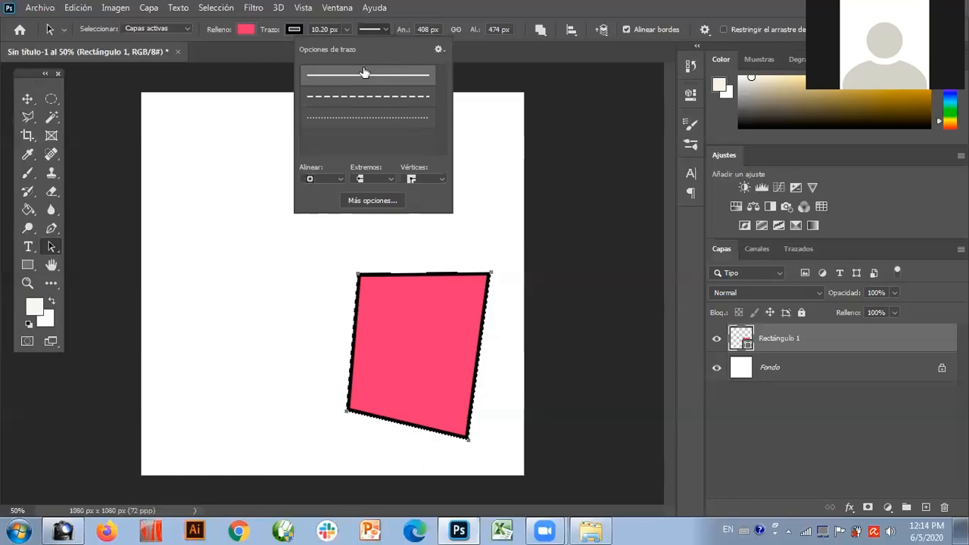
Step: Draw a rounded rectangle about 384 by 194 px with a 10 px corner radius in the canvas's upper left area
click(369, 30)
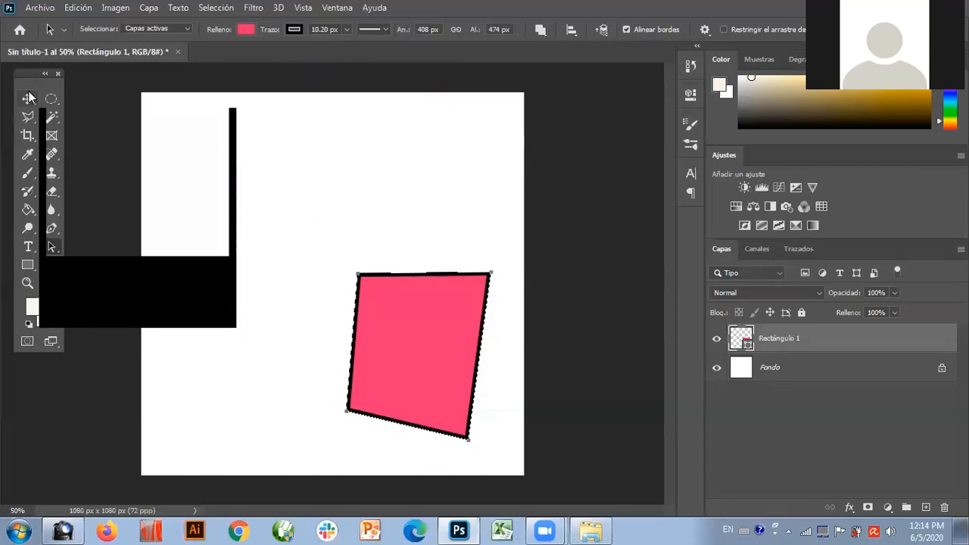
click(28, 265)
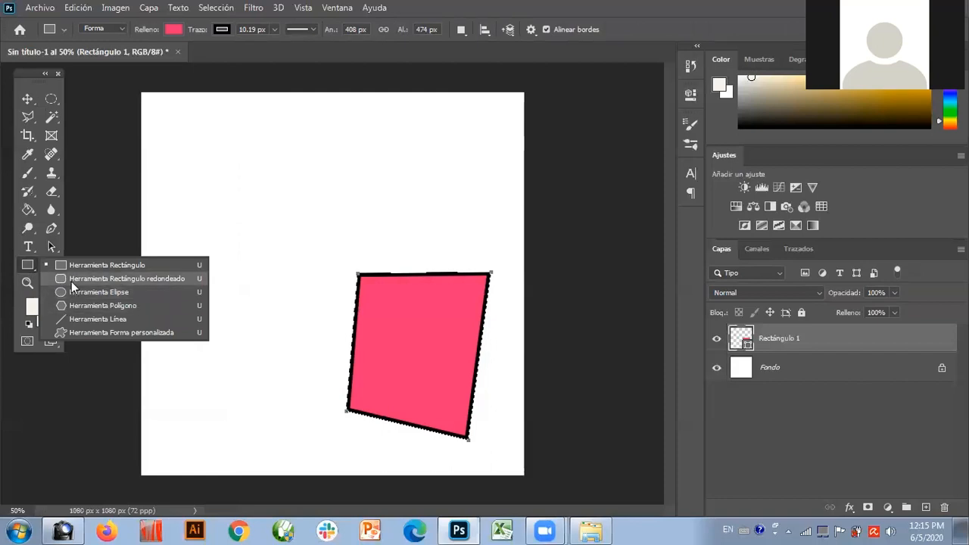
click(72, 282)
mouse_move(184, 178)
mouse_down()
mouse_move(277, 240)
mouse_move(319, 244)
mouse_up()
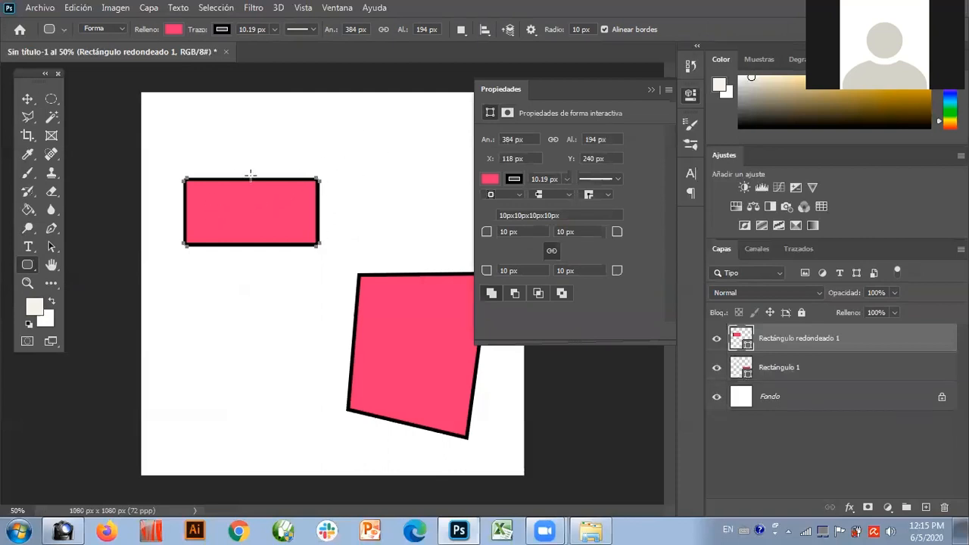
Step: Try a corner radius of 30 px for the rounded rectangle tool, set it back to 10 px and close the shape properties
double_click(573, 30)
text(30)
key(Return)
text(10)
click(651, 89)
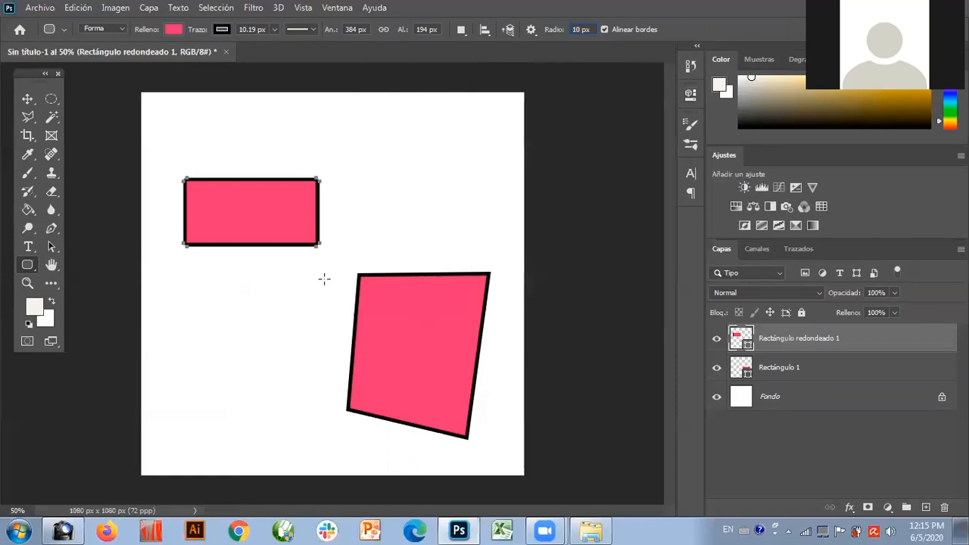
Step: Draw a second rounded rectangle about 454 by 158 px with a 50 px corner radius near the canvas's upper right
click(29, 102)
click(27, 265)
double_click(579, 29)
text(50)
drag(318, 128, 479, 183)
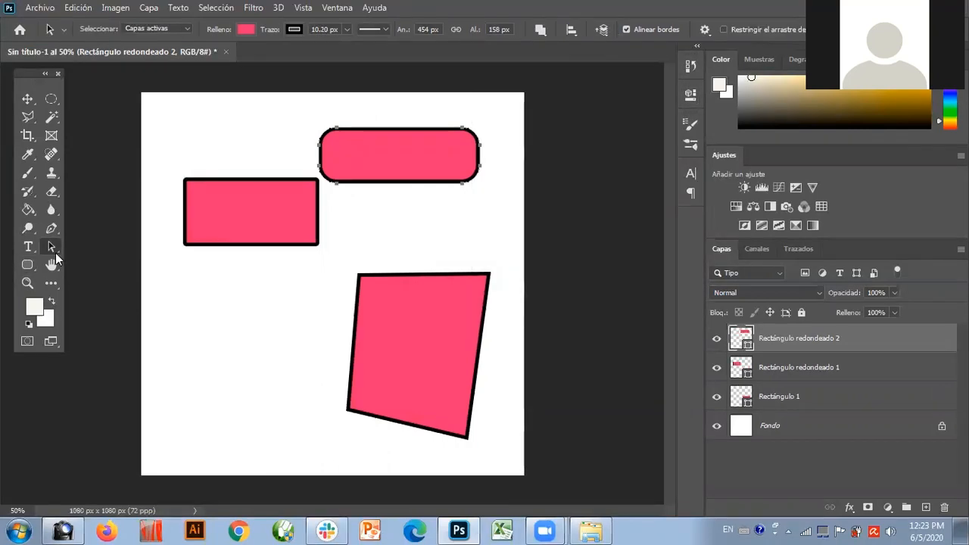
Step: Show the anchor points of the second rounded rectangle with the Direct Selection tool
right_click(55, 252)
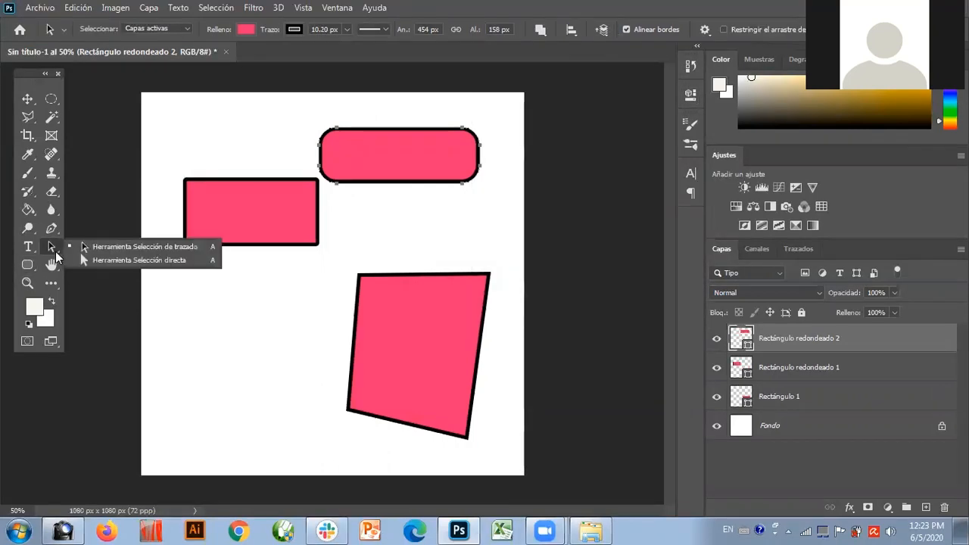
click(114, 260)
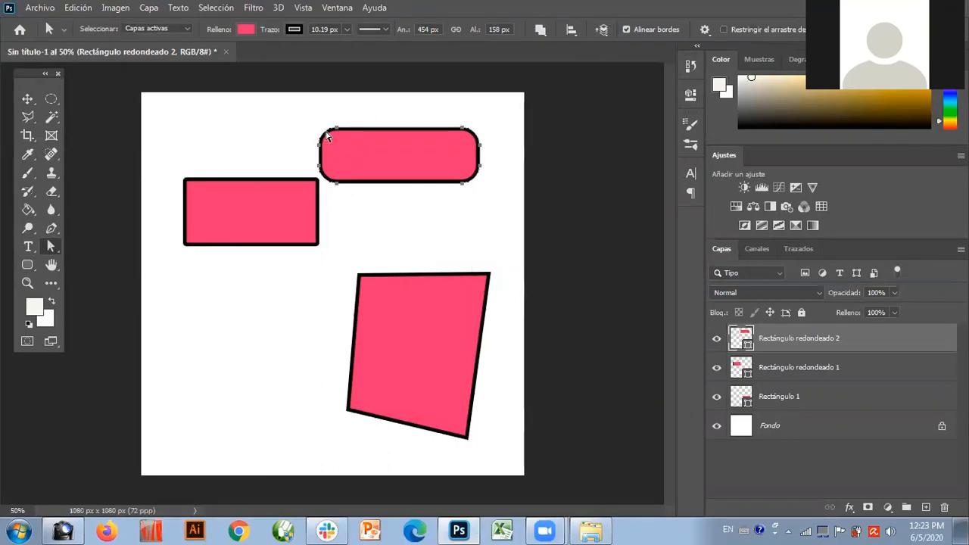
click(500, 172)
click(467, 131)
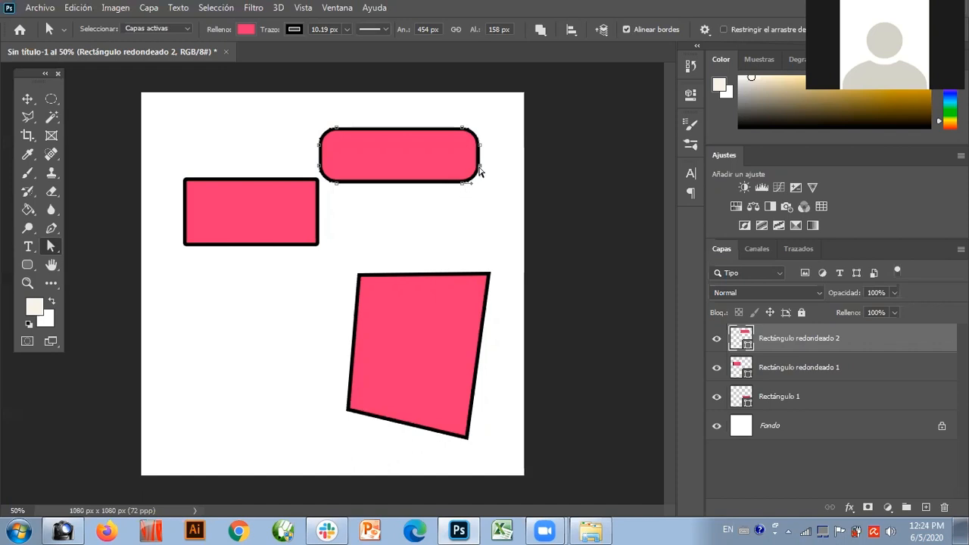
Step: Select the Rectángulo 1 layer and examine the anchor points of its shape, then deselect its path
click(492, 278)
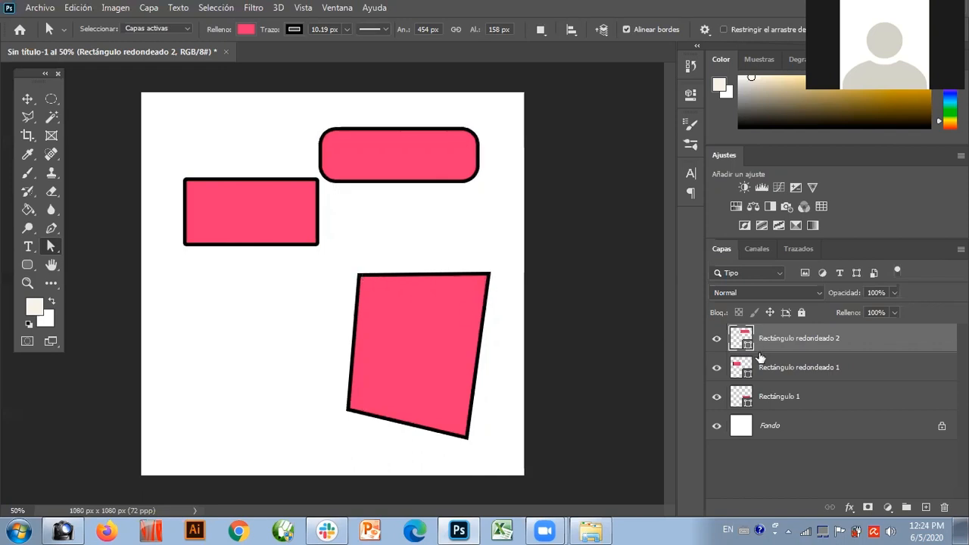
click(766, 402)
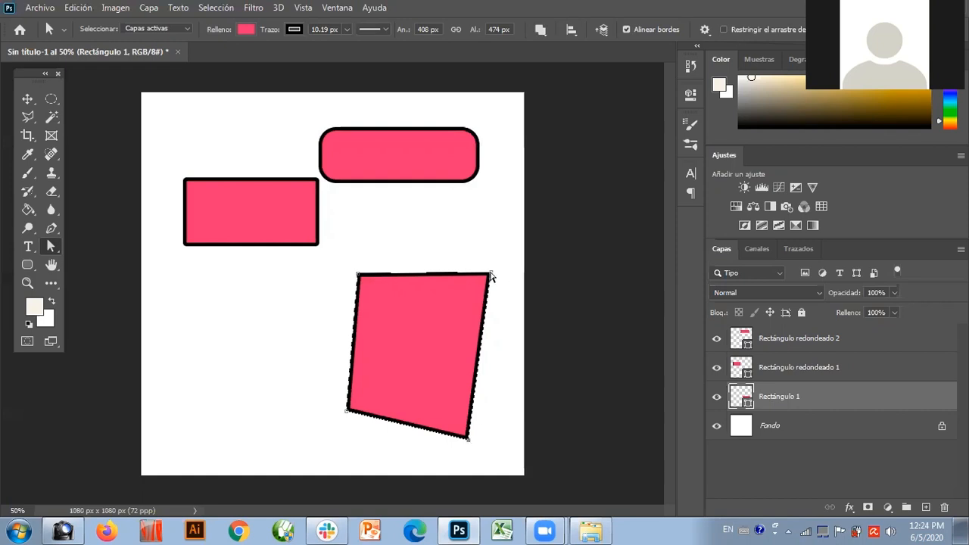
click(471, 188)
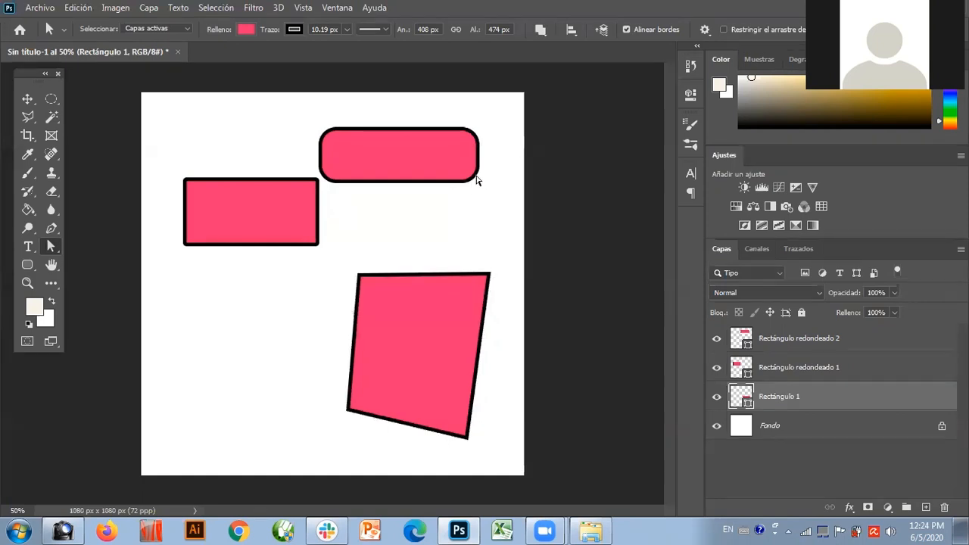
Step: Reshape Rectángulo redondeado 2 by extending its upper-right curve handle, accepting conversion to a regular path, and pulling the right-side anchor outward
click(796, 369)
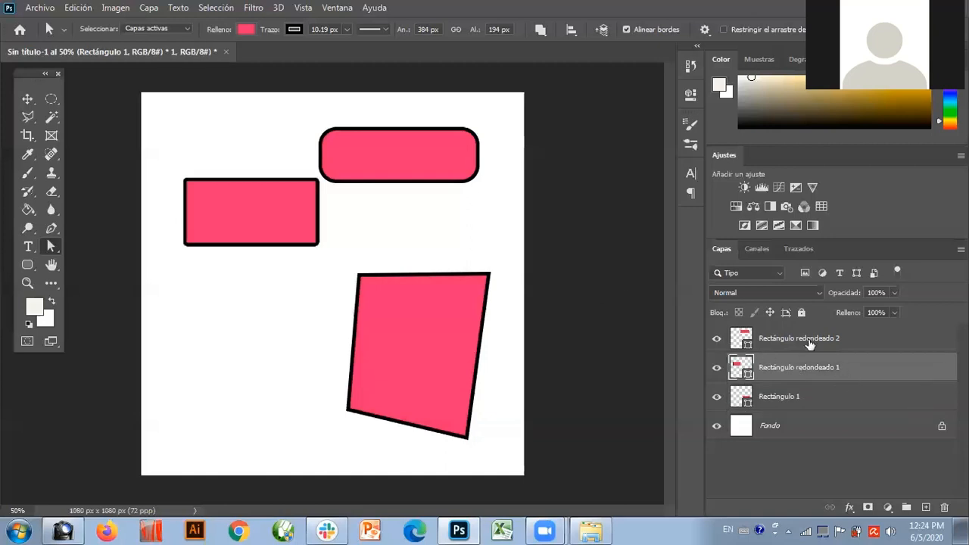
click(784, 343)
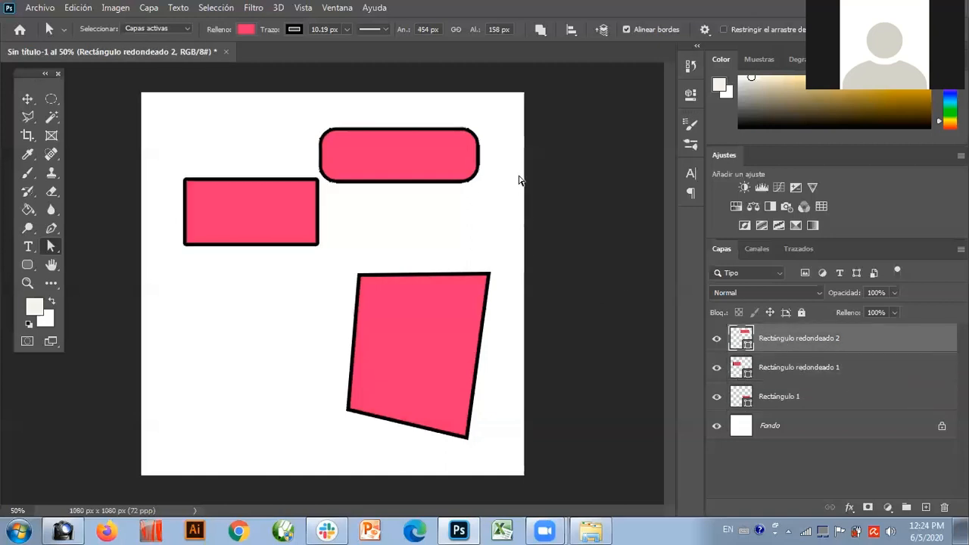
click(467, 133)
mouse_move(472, 127)
mouse_down()
mouse_move(500, 117)
mouse_move(483, 112)
mouse_move(504, 99)
mouse_move(477, 115)
mouse_move(485, 120)
mouse_up()
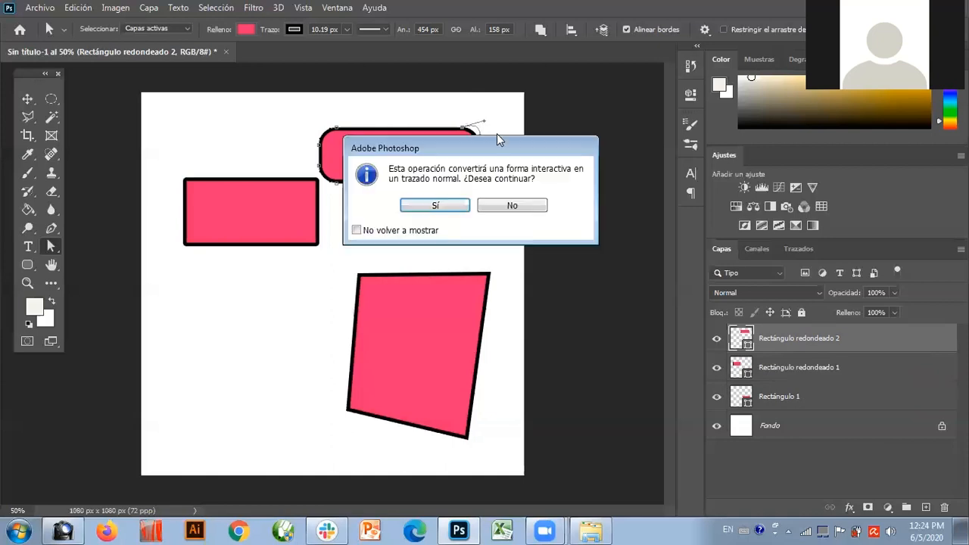
click(455, 208)
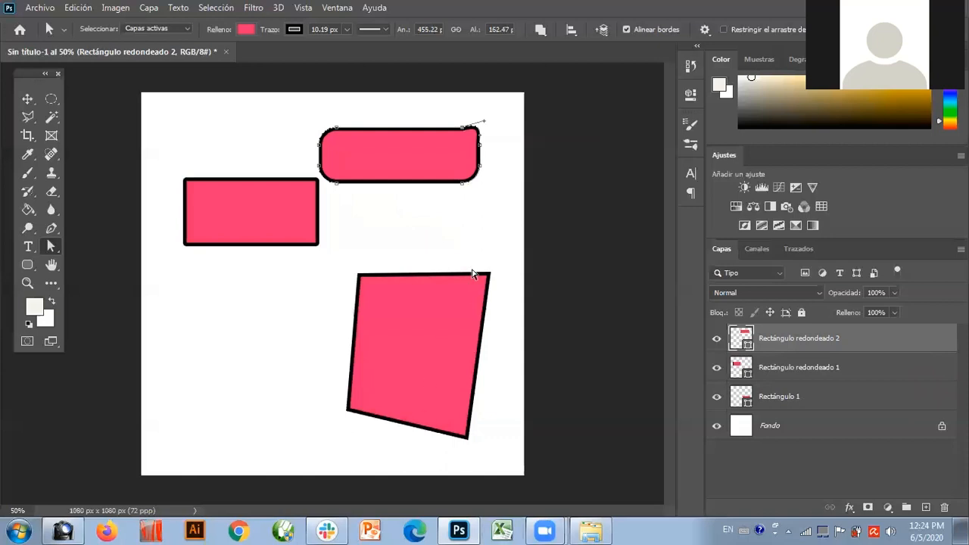
drag(486, 150, 493, 153)
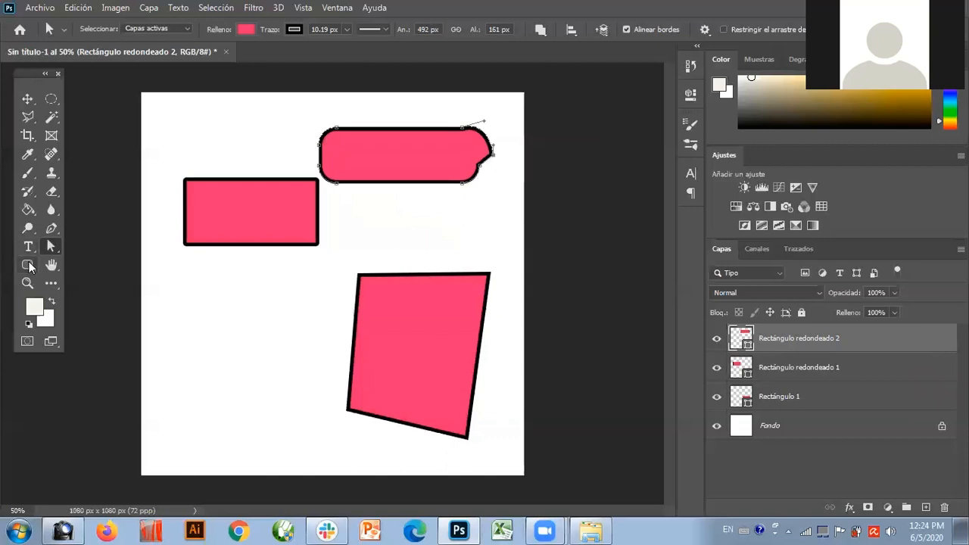
Step: Activate the Ellipse tool and change the fill of the reshaped rounded rectangle to the recently used light purple
click(27, 265)
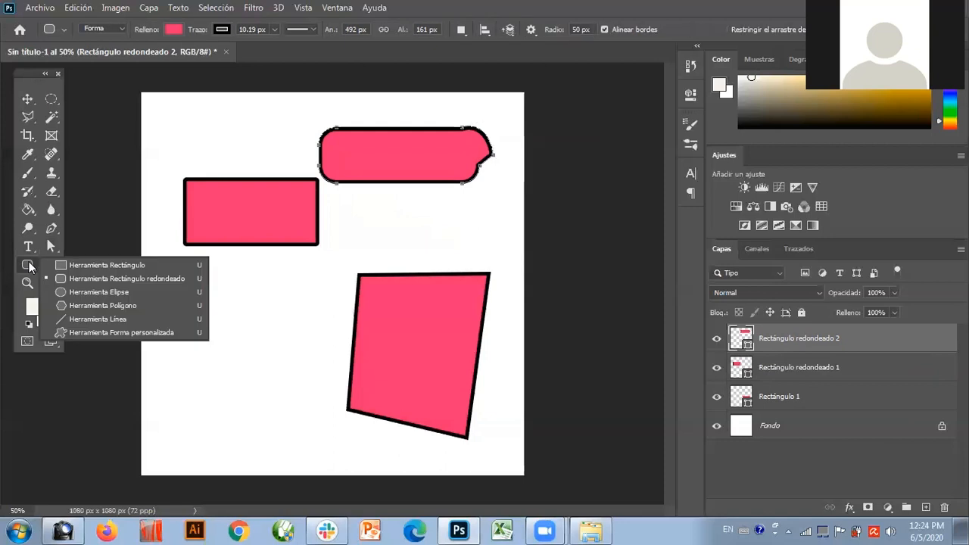
click(59, 292)
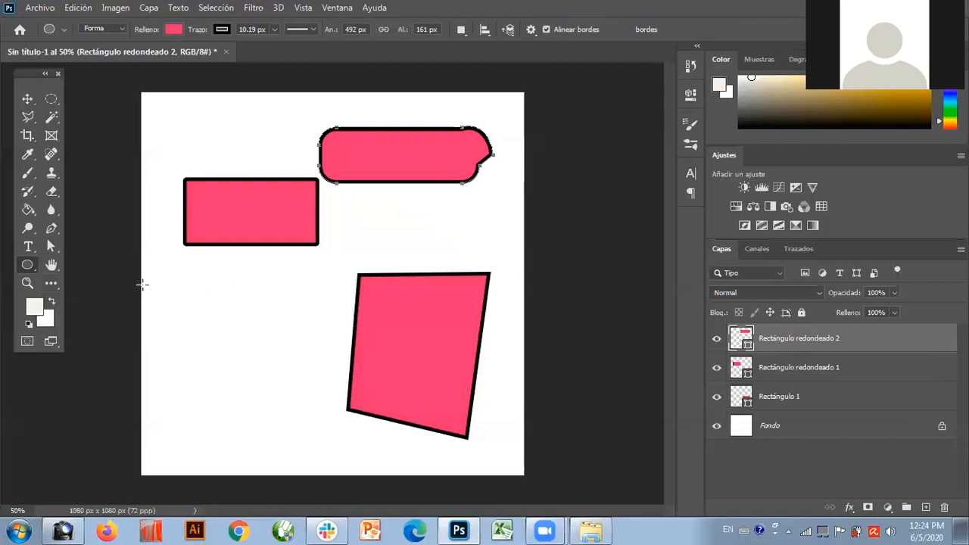
click(174, 29)
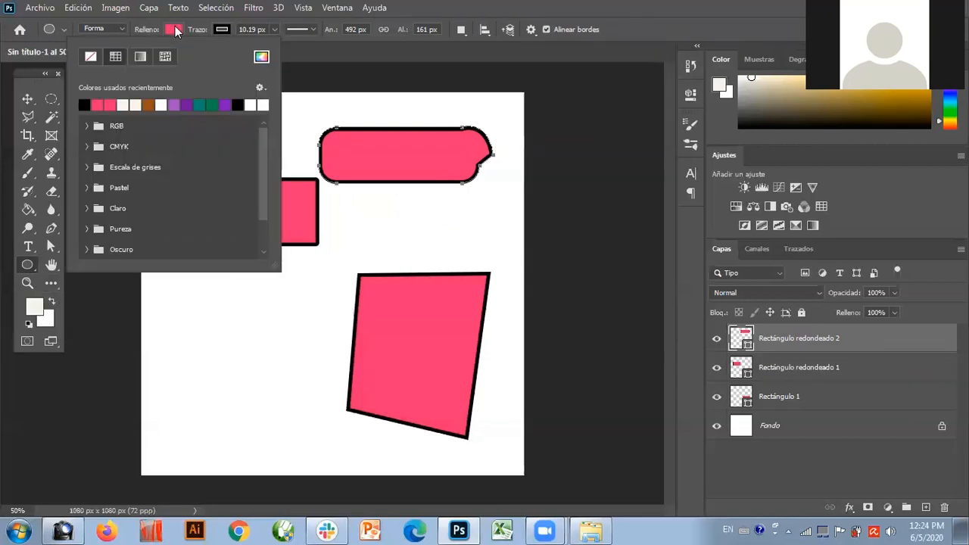
click(174, 105)
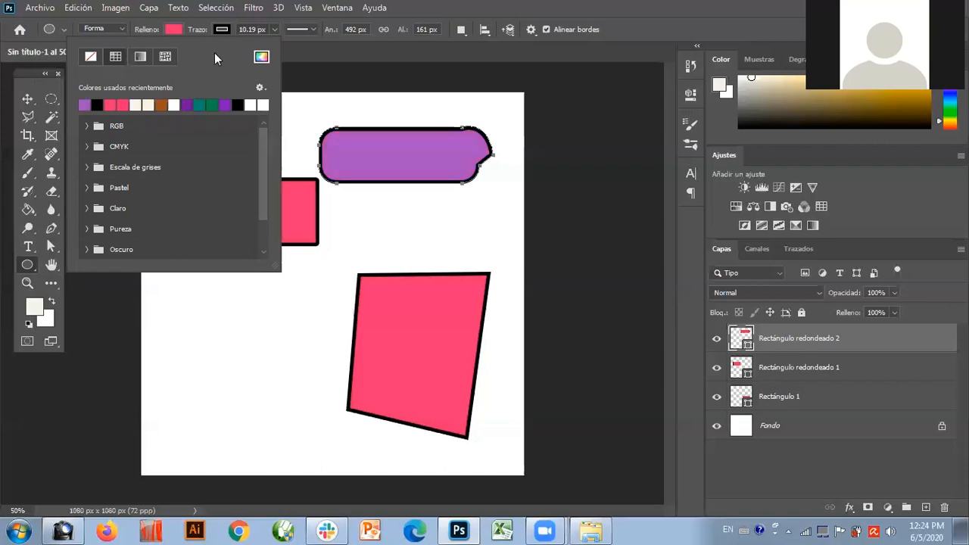
Step: Draw two purple circles, about 262 px and 188 px in diameter, between the canvas's lower left and its centre
click(264, 316)
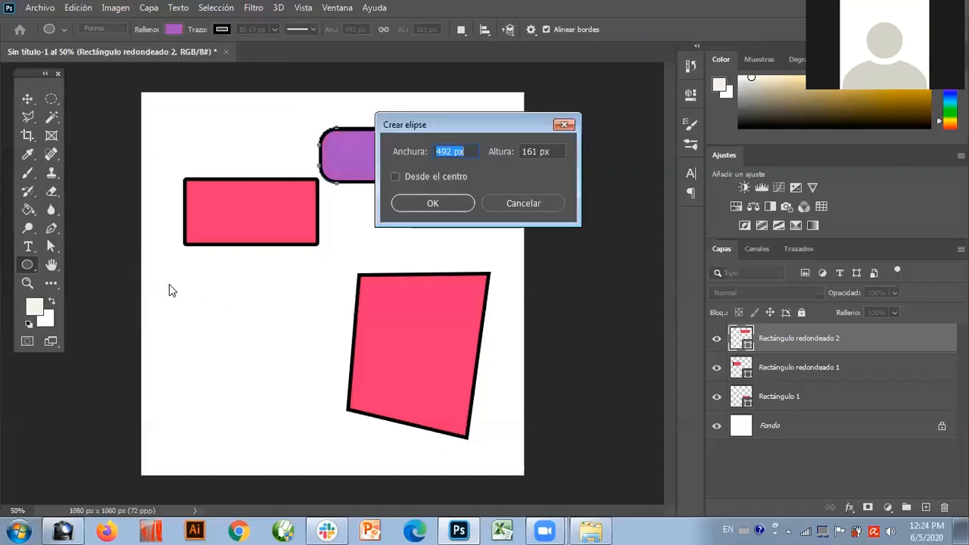
click(458, 214)
drag(168, 291, 264, 383)
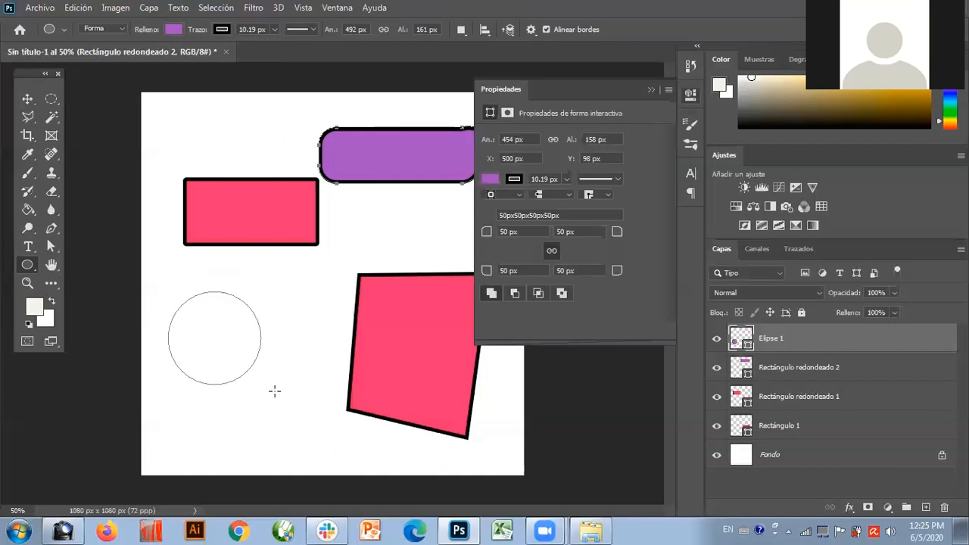
click(652, 89)
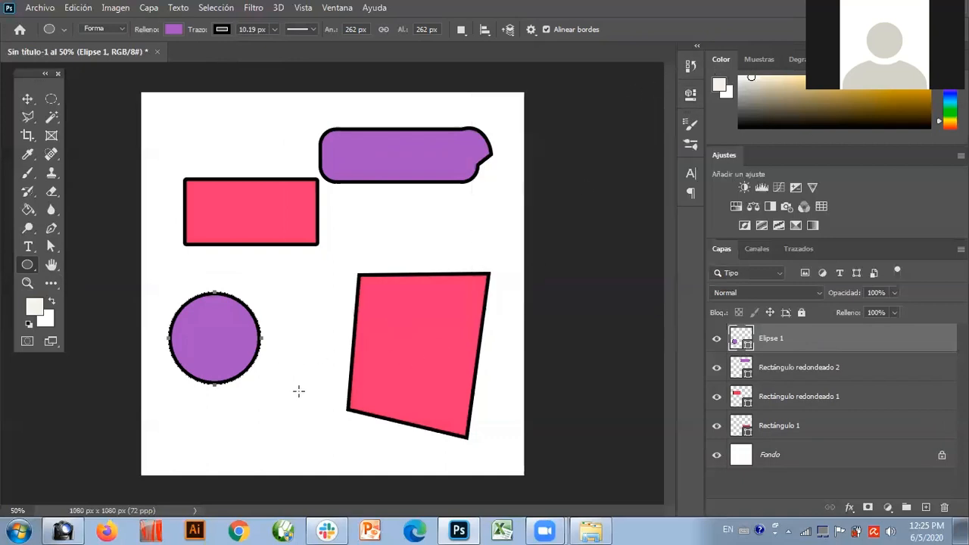
drag(271, 271, 337, 372)
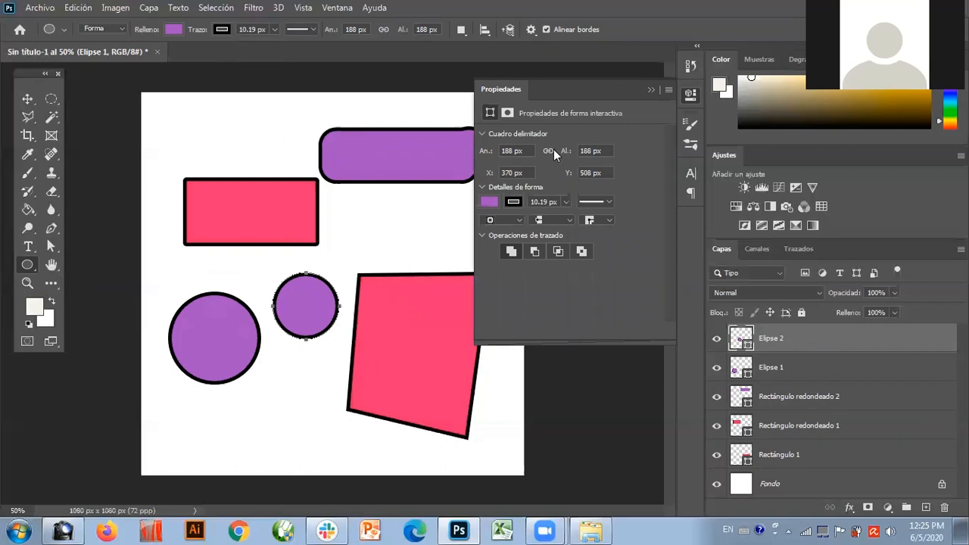
click(649, 91)
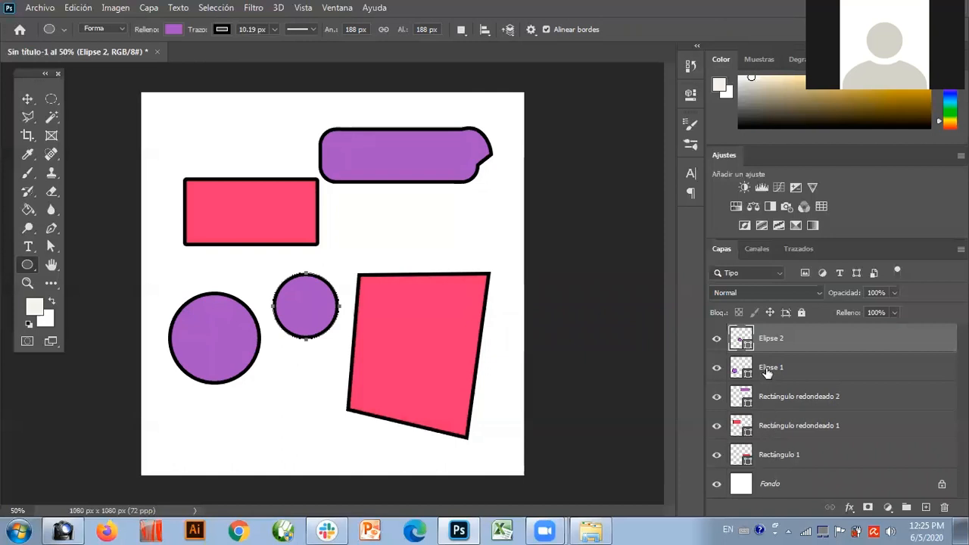
Step: Draw a three-sided polygon about 100 by 90 px in the canvas's upper left corner with the Polygon tool
right_click(29, 265)
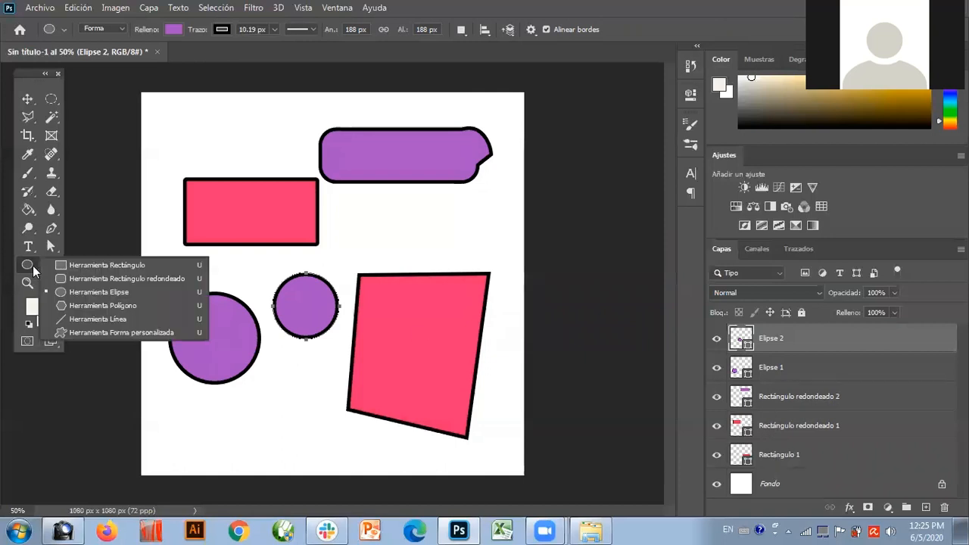
click(54, 305)
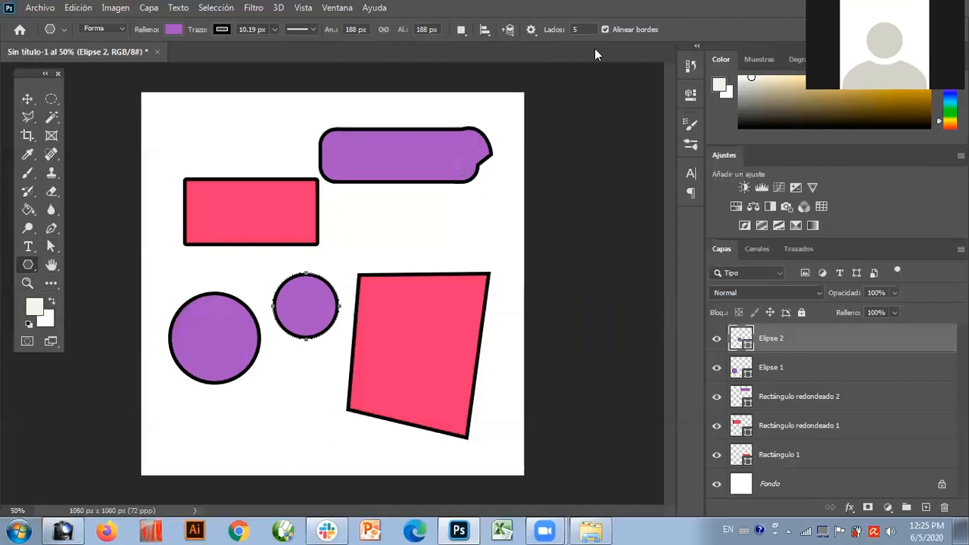
click(581, 29)
drag(176, 115, 195, 107)
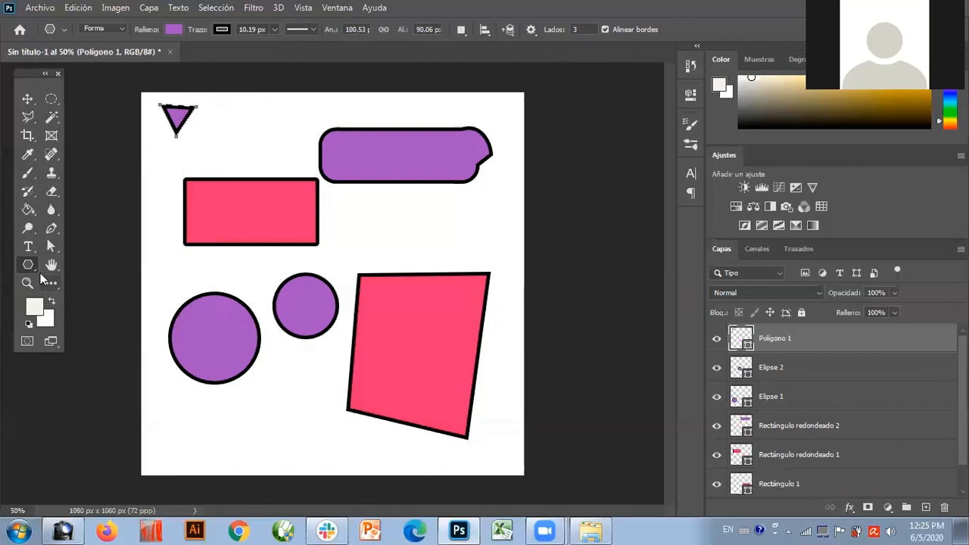
Step: Activate the Custom Shape tool, expand the Animales salvajes shape group and enlarge the shape picker
right_click(30, 267)
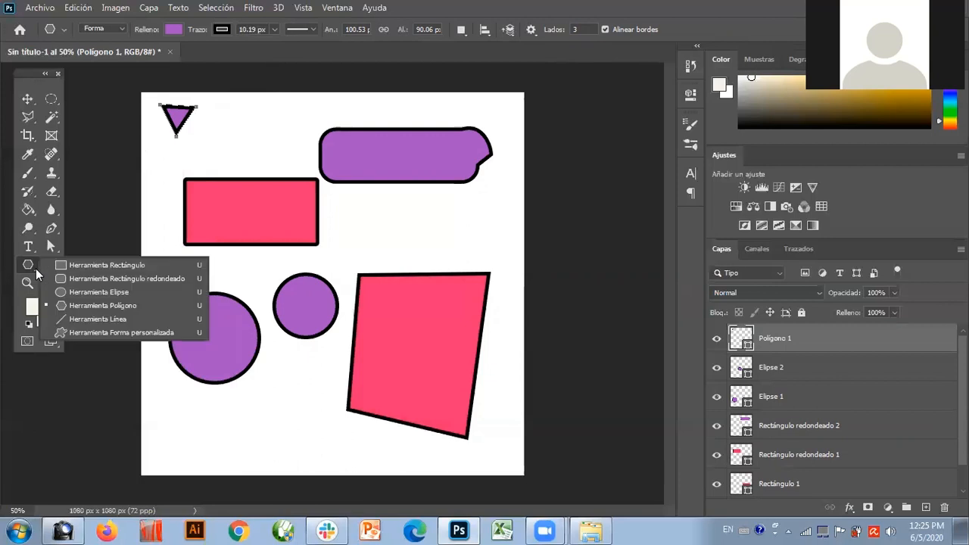
click(84, 332)
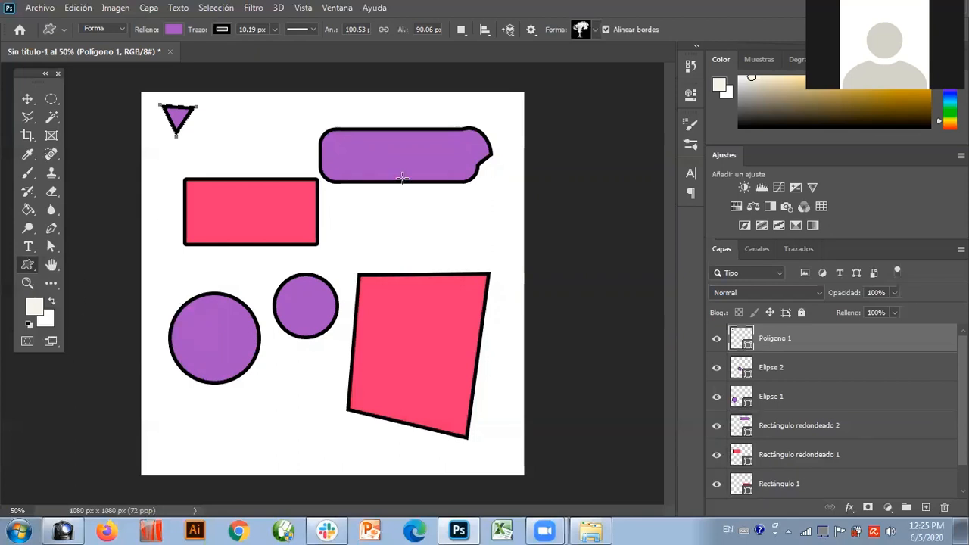
click(596, 28)
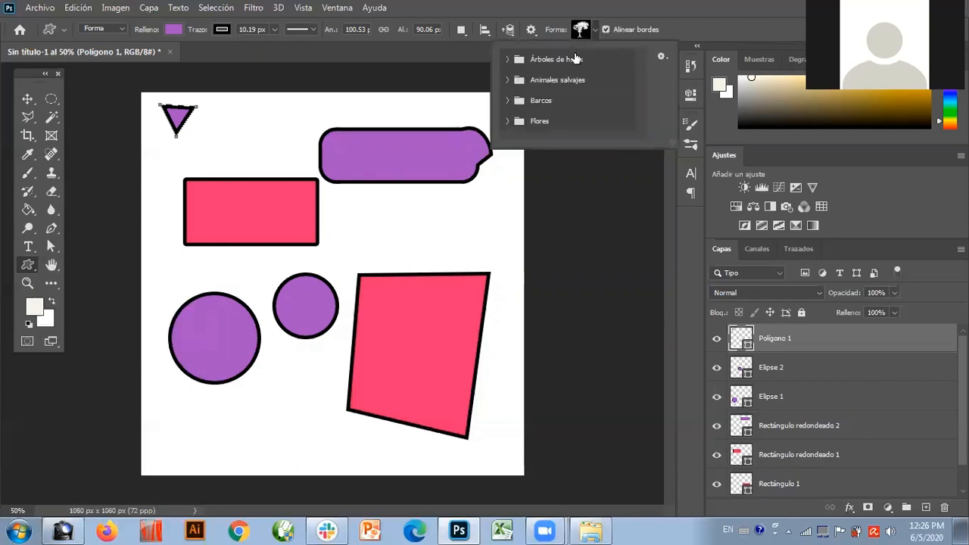
click(506, 78)
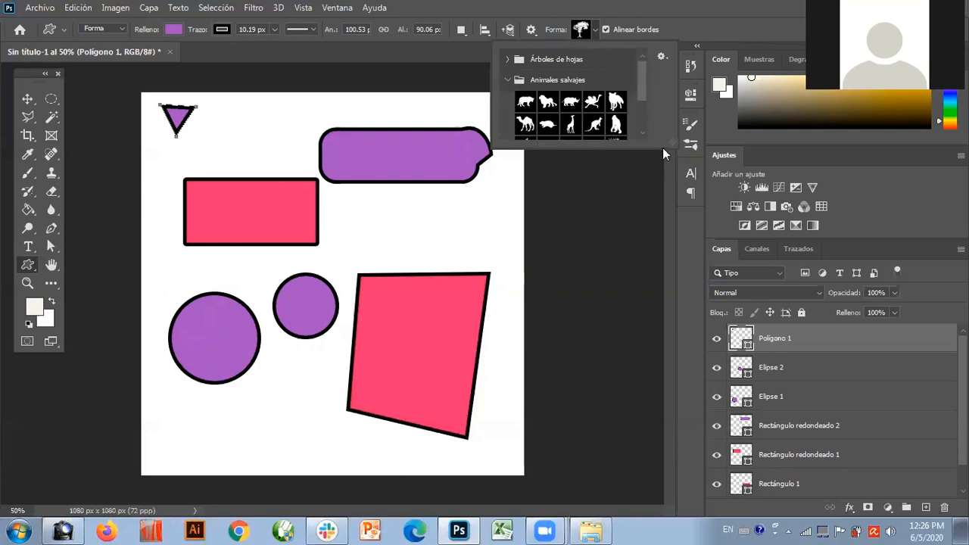
drag(670, 146, 685, 327)
Step: Expand the Barcos and Flores groups in the shape picker and sample several boat and flower shapes
click(512, 170)
click(549, 193)
click(571, 190)
click(570, 213)
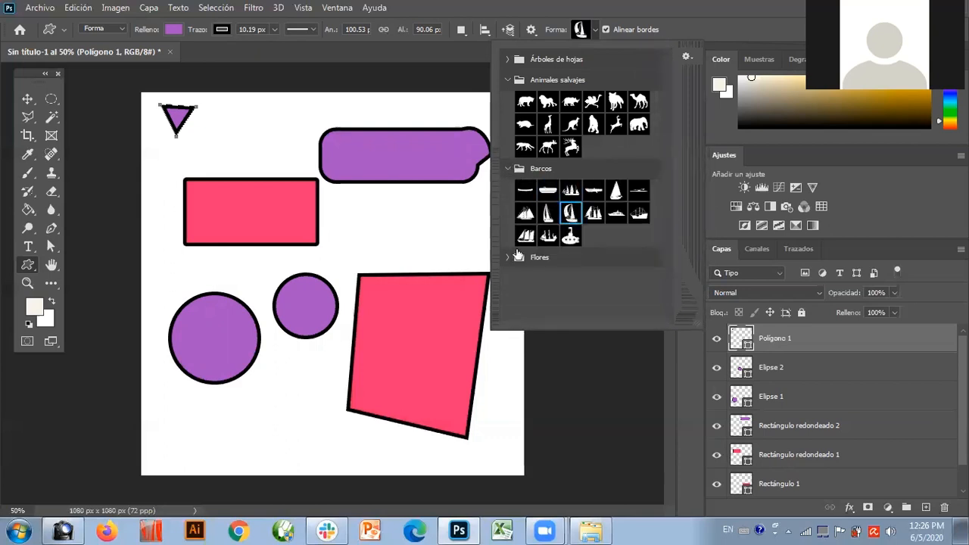
click(505, 255)
click(547, 279)
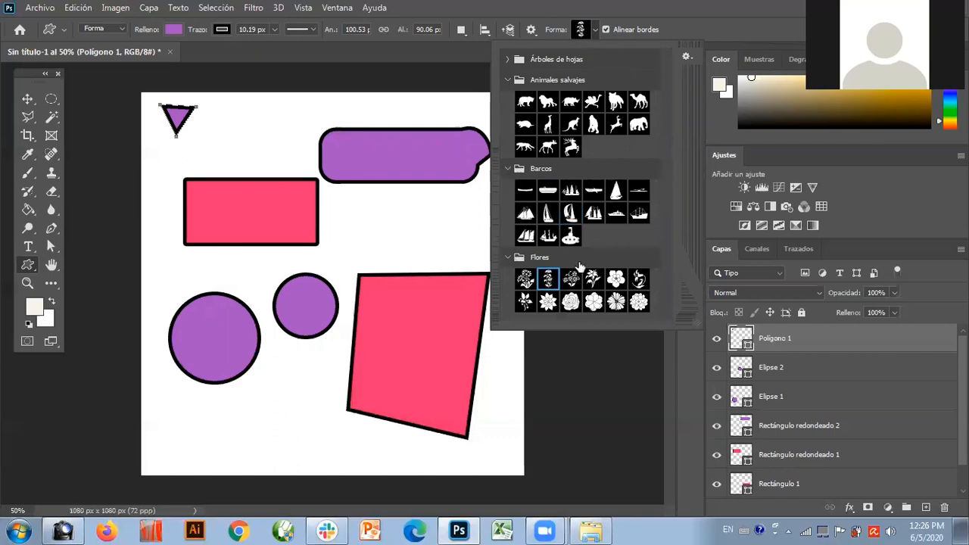
click(621, 280)
Step: Draw the yacht custom shape from the Barcos group, about 352 by 117 px, between the rounded purple shape and the large pink quadrilateral
click(616, 213)
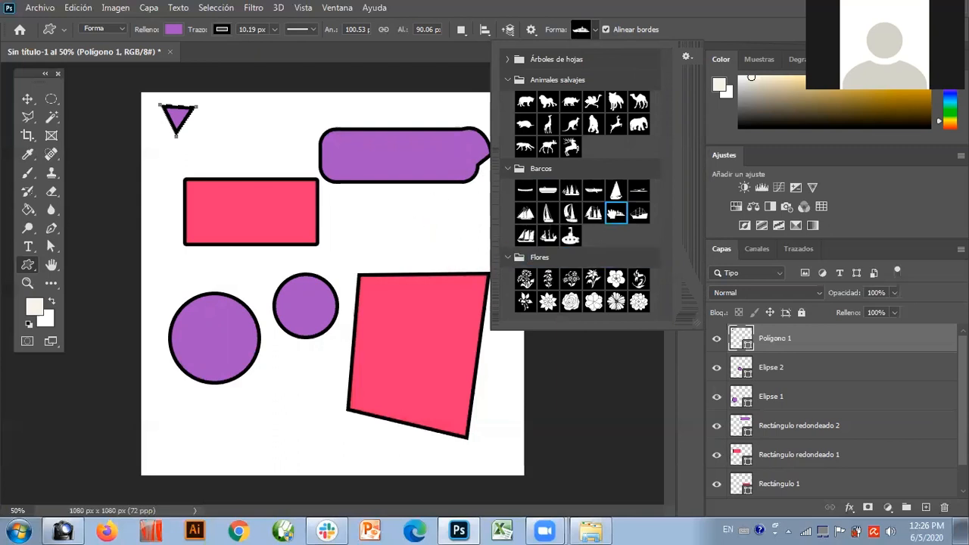
double_click(612, 214)
drag(379, 211, 513, 255)
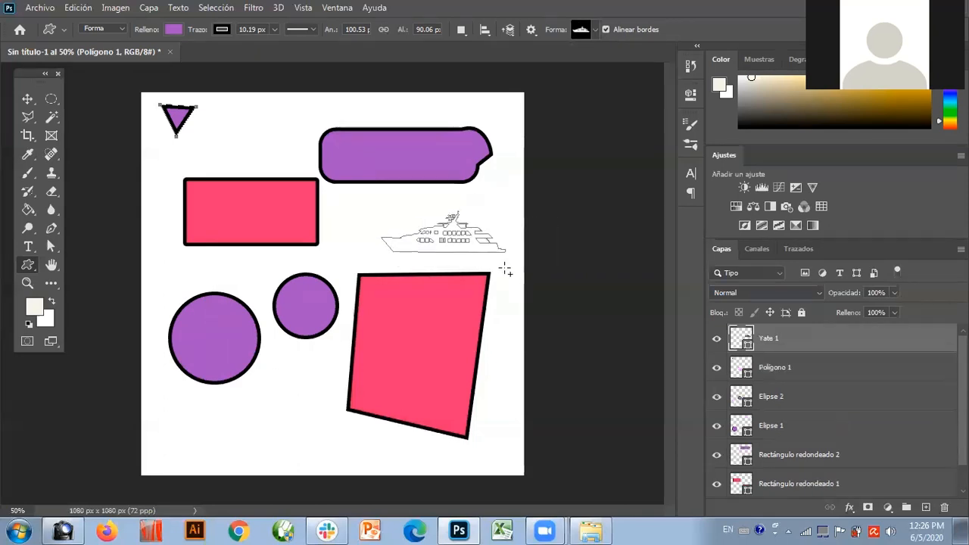
click(34, 102)
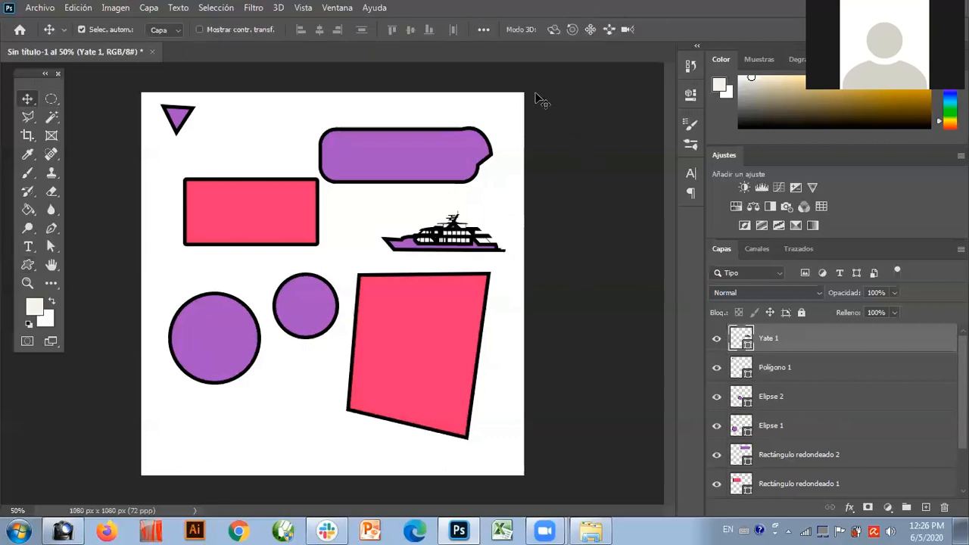
Step: Collapse the Animales salvajes, Barcos and Flores groups in the Custom Shape picker and switch to the Rectangle tool
click(29, 267)
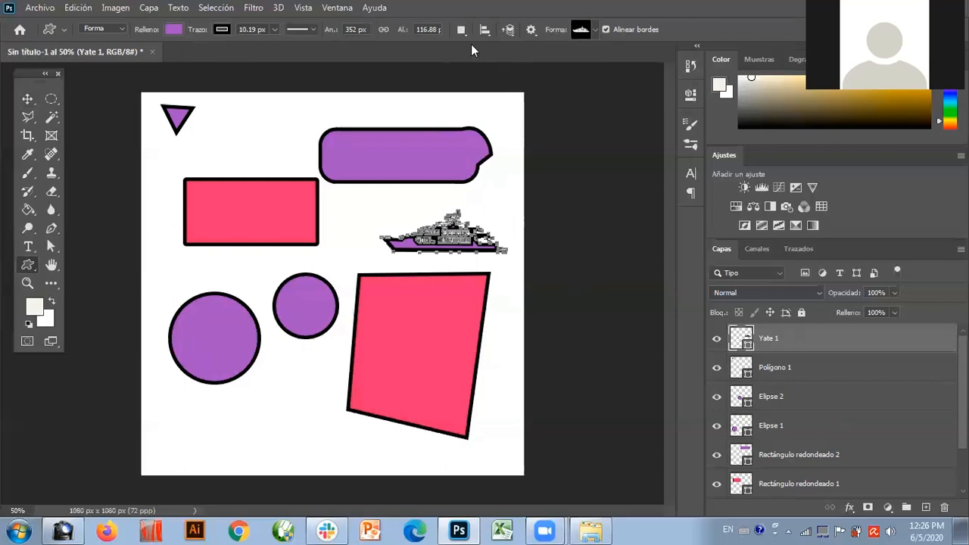
click(596, 31)
click(673, 57)
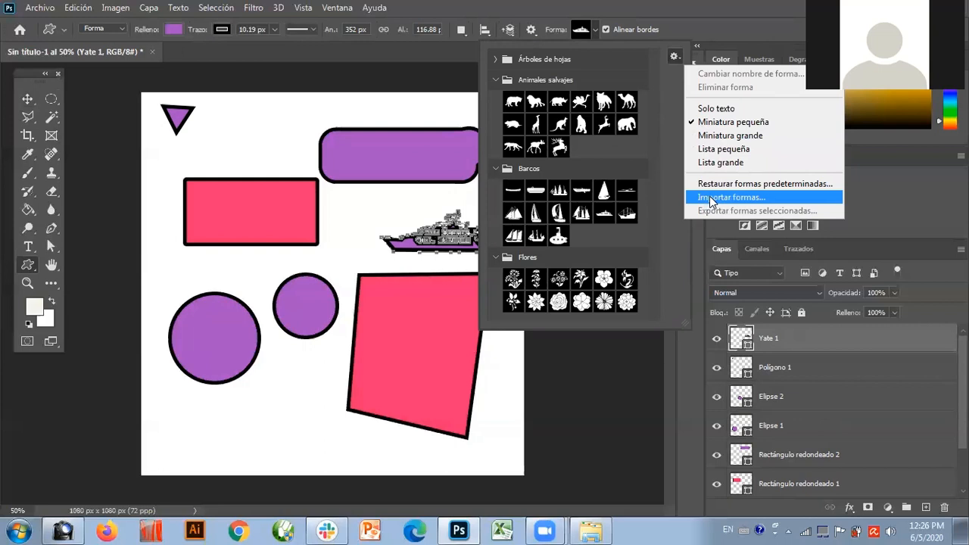
click(495, 76)
click(495, 80)
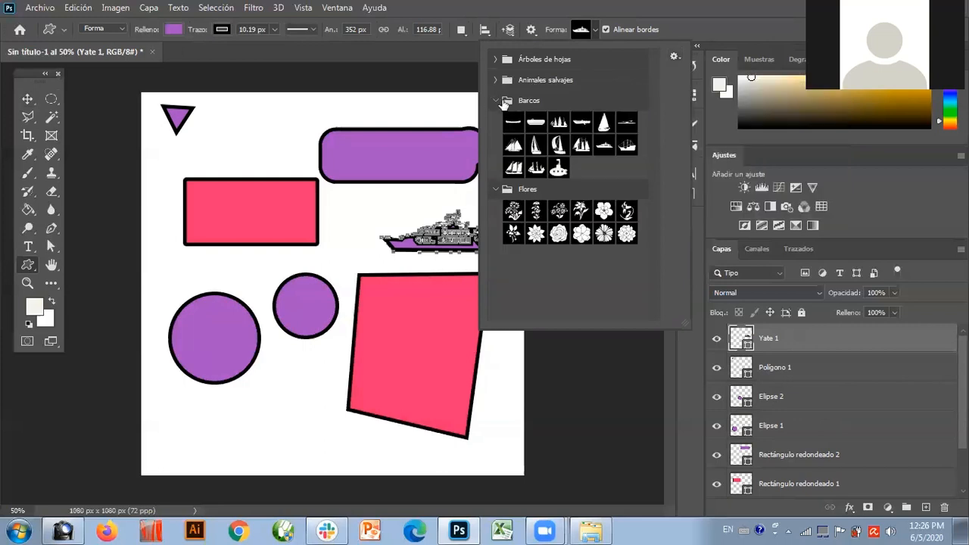
click(495, 100)
click(496, 121)
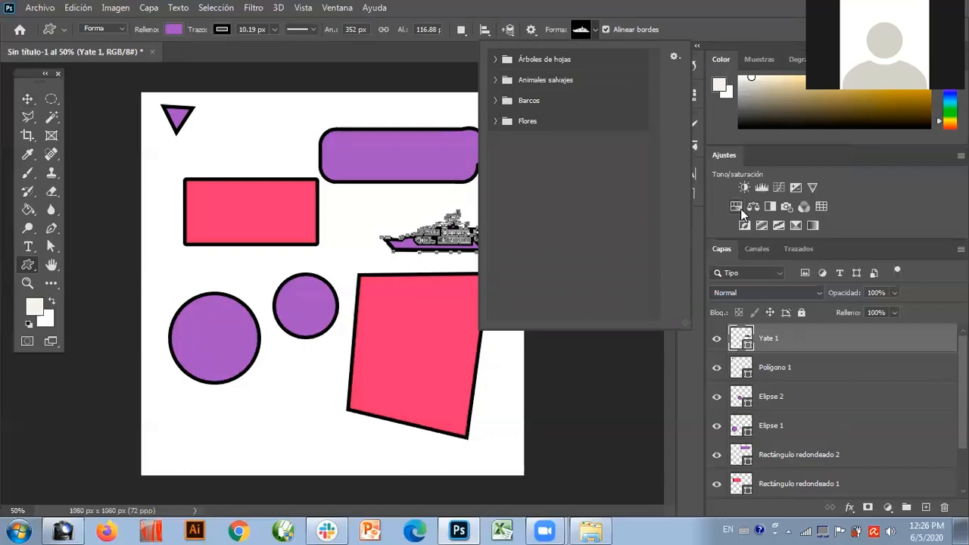
click(593, 32)
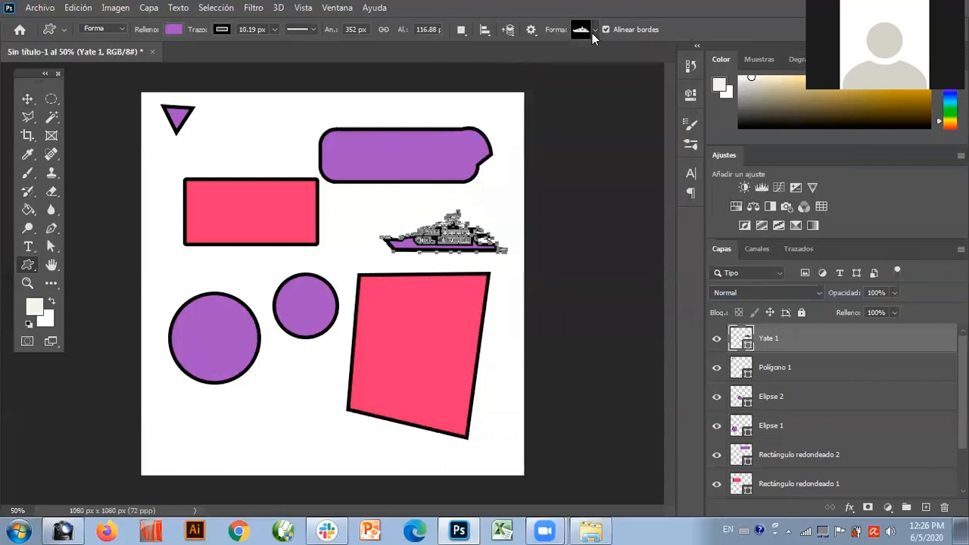
right_click(27, 269)
click(59, 264)
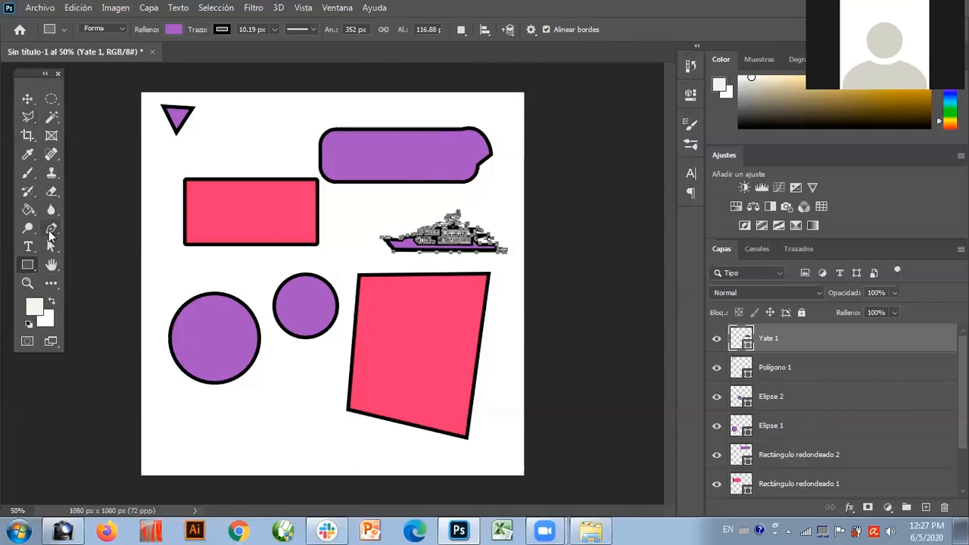
Step: Delete all the shape layers from Yate 1 down to Rectángulo 1, keeping only the background, and activate the Pen tool
click(28, 98)
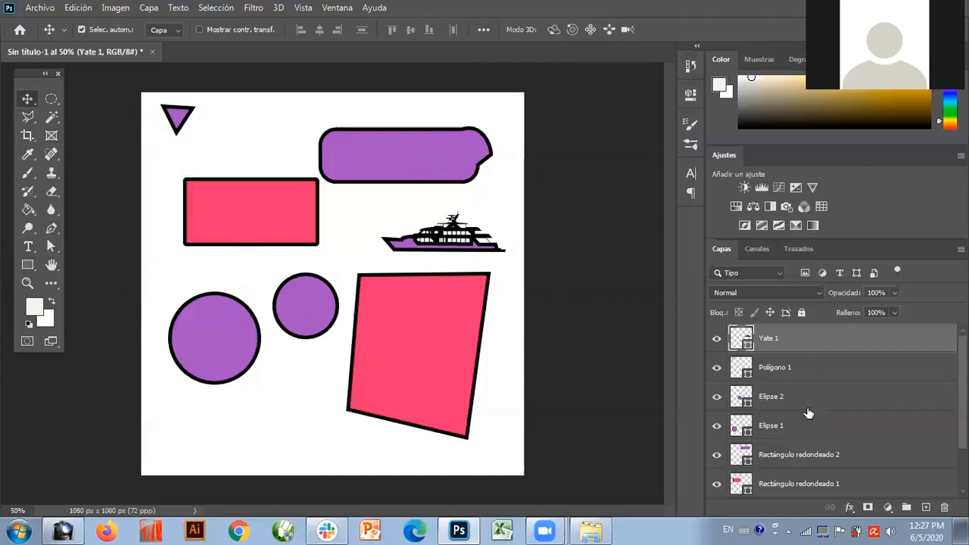
scroll(804, 409, down, 2)
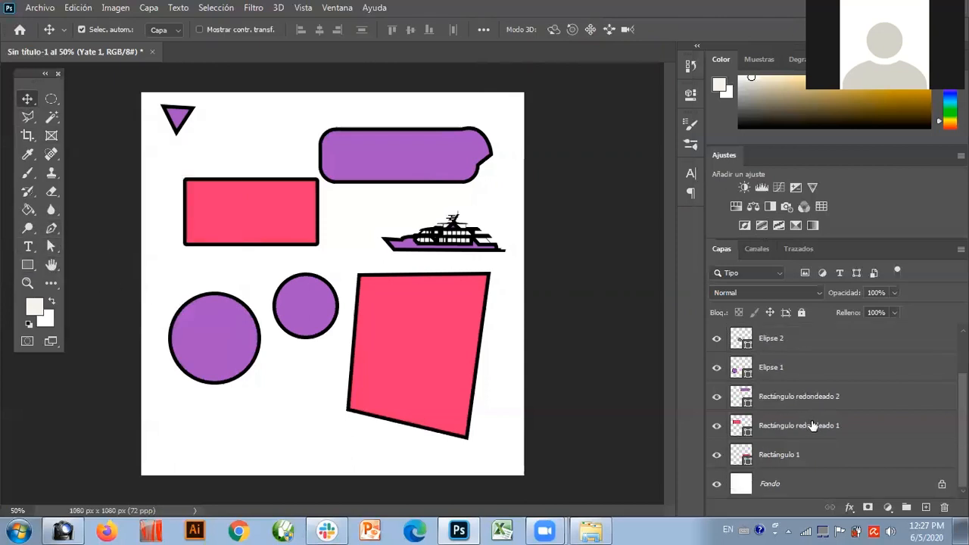
shift+click(797, 453)
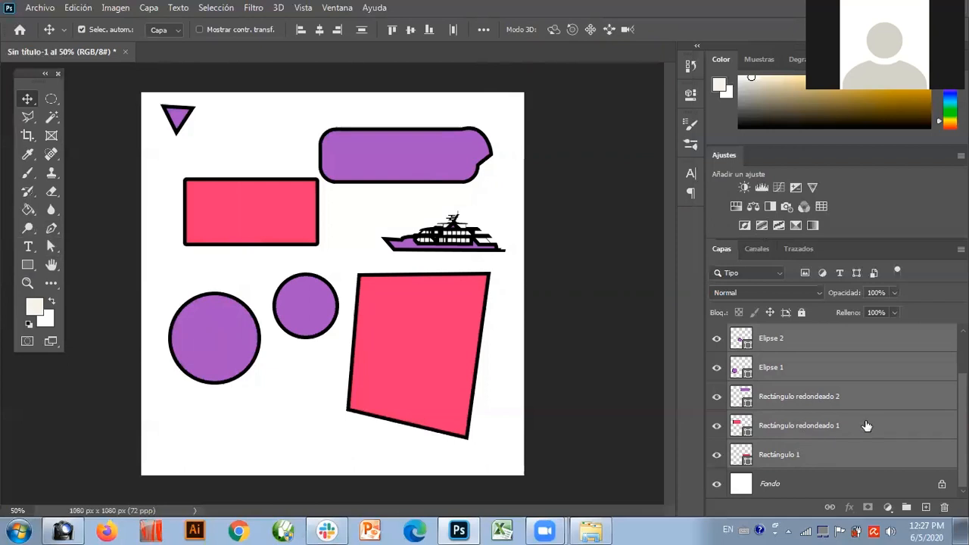
click(944, 512)
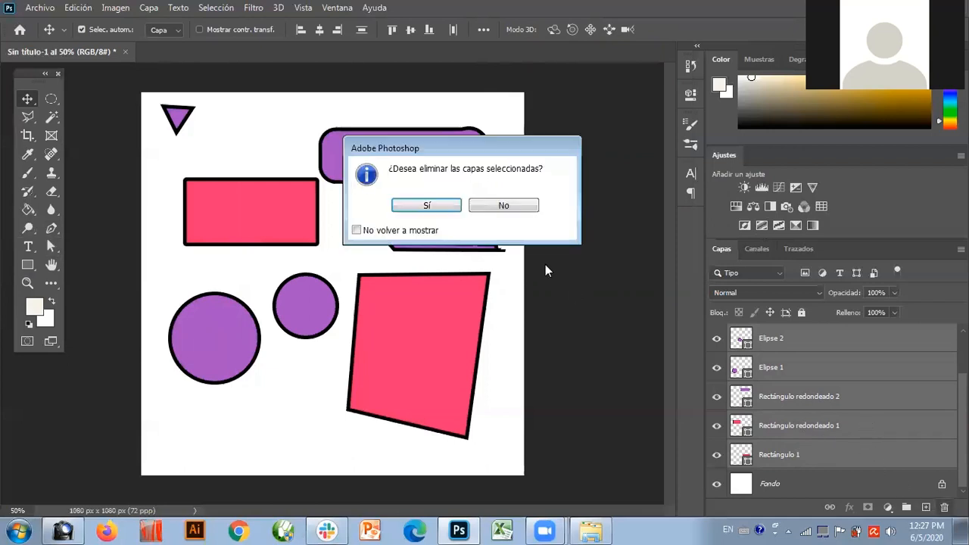
click(447, 207)
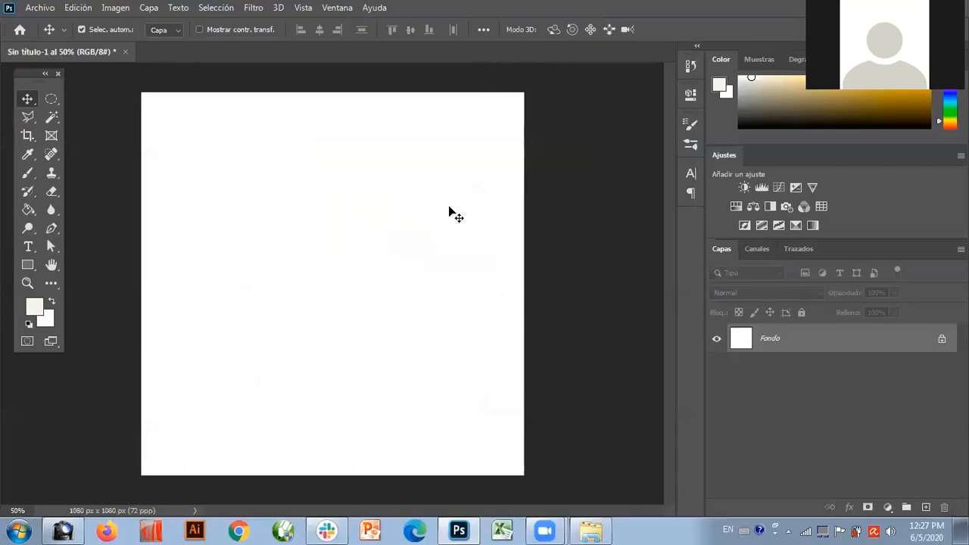
click(52, 228)
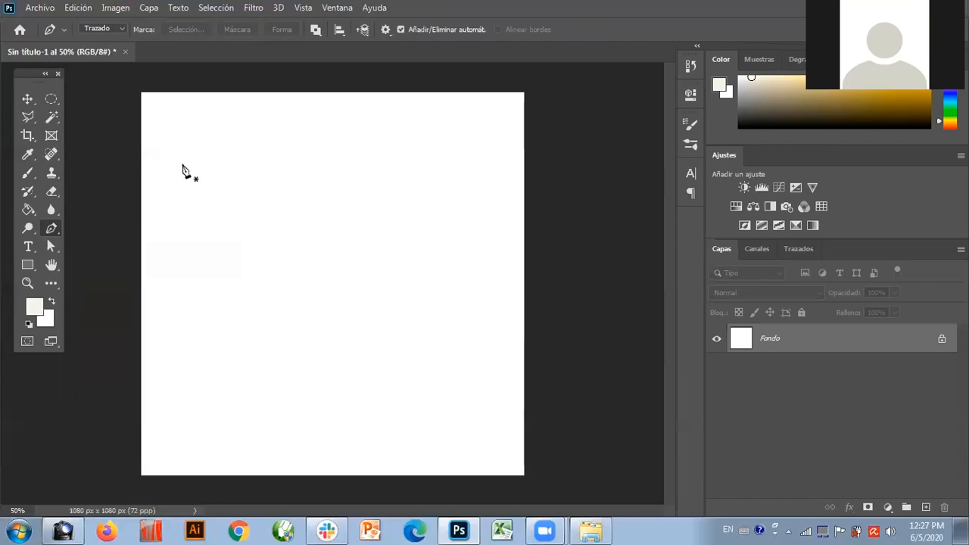
click(218, 177)
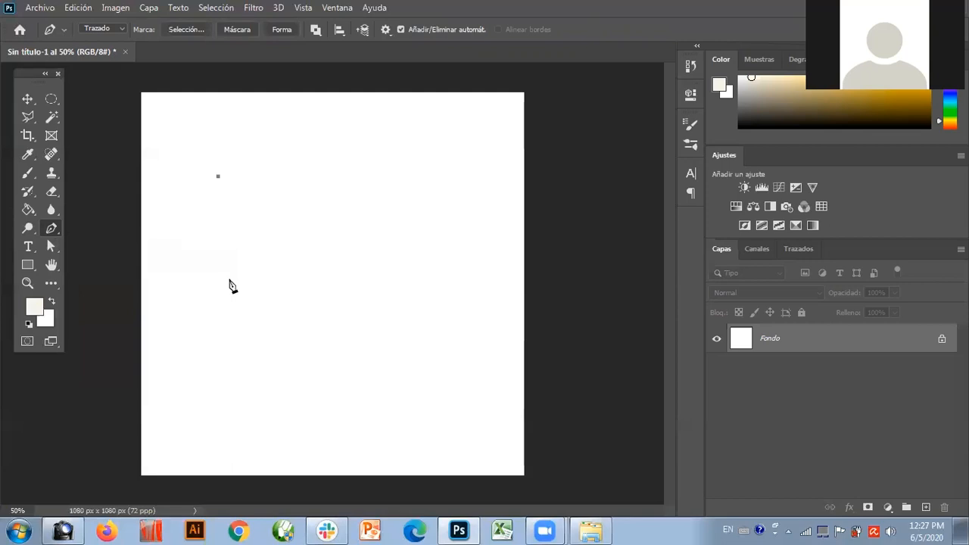
click(230, 281)
key(ctrl+z)
key(ctrl+z)
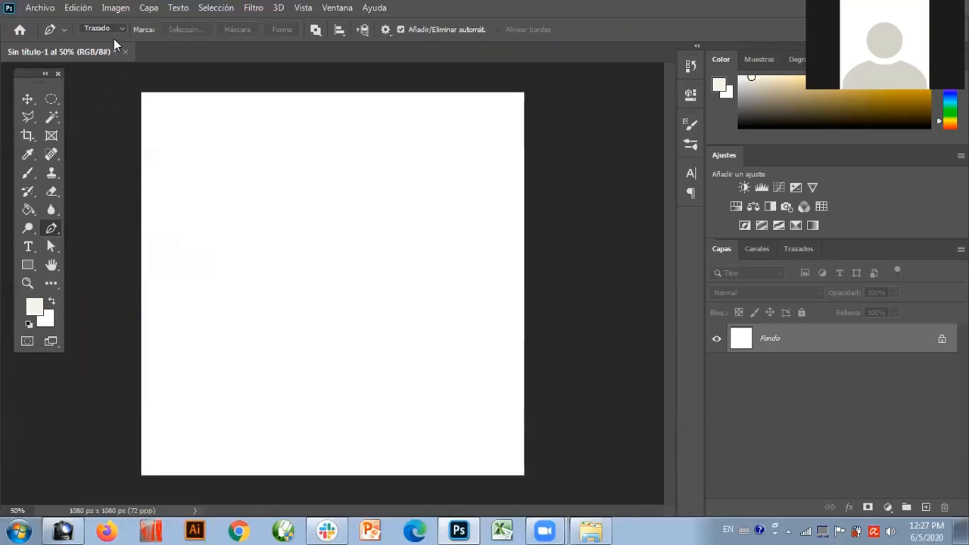
Step: Set the Pen tool to Forma mode and choose a custom bright blue as its fill
click(96, 29)
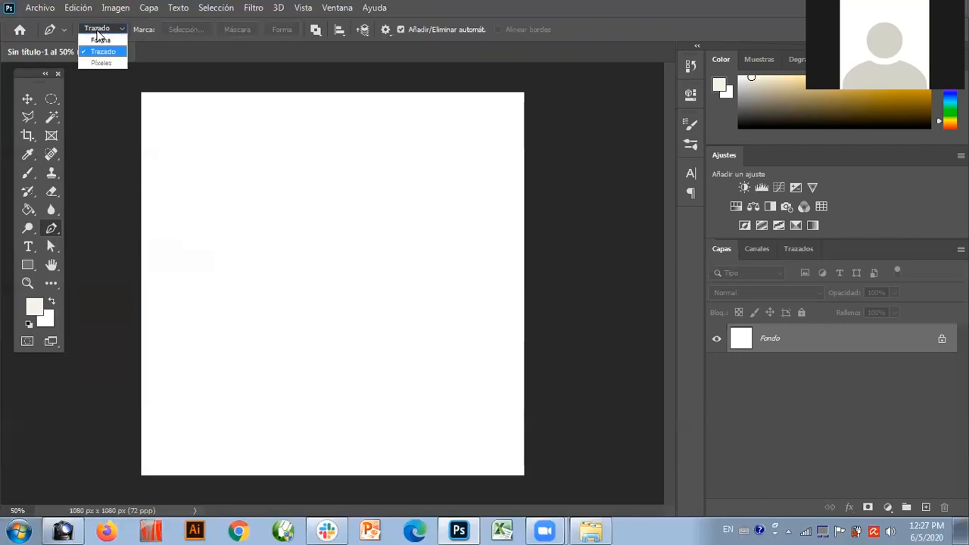
click(102, 39)
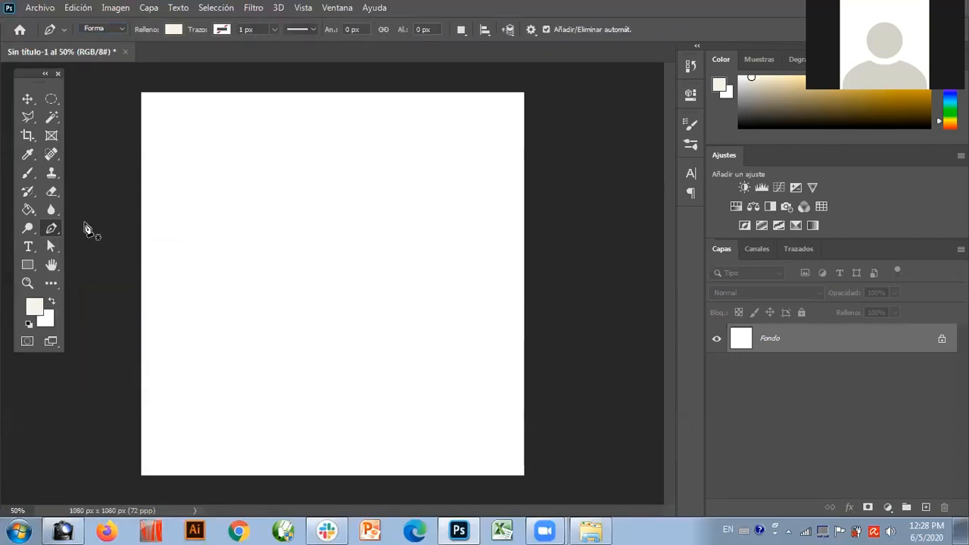
click(174, 30)
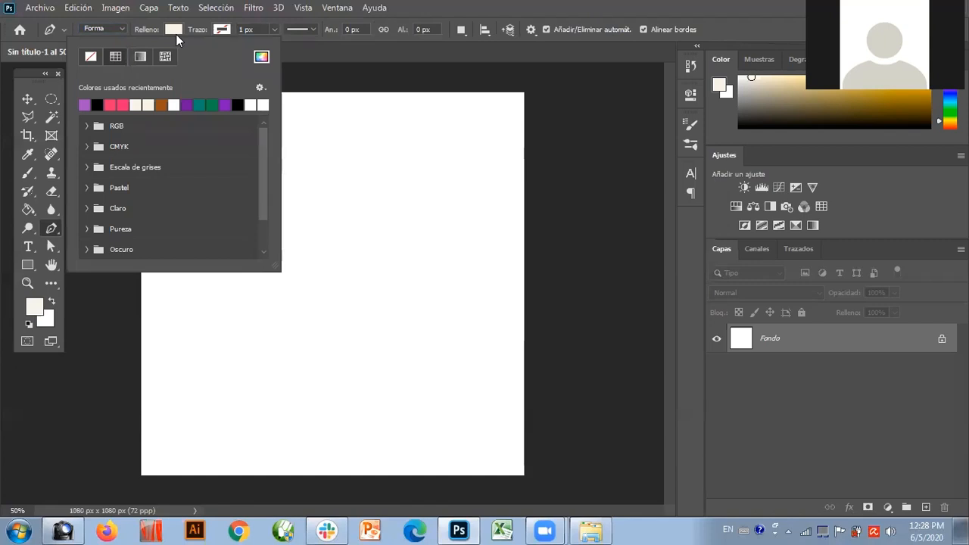
click(123, 105)
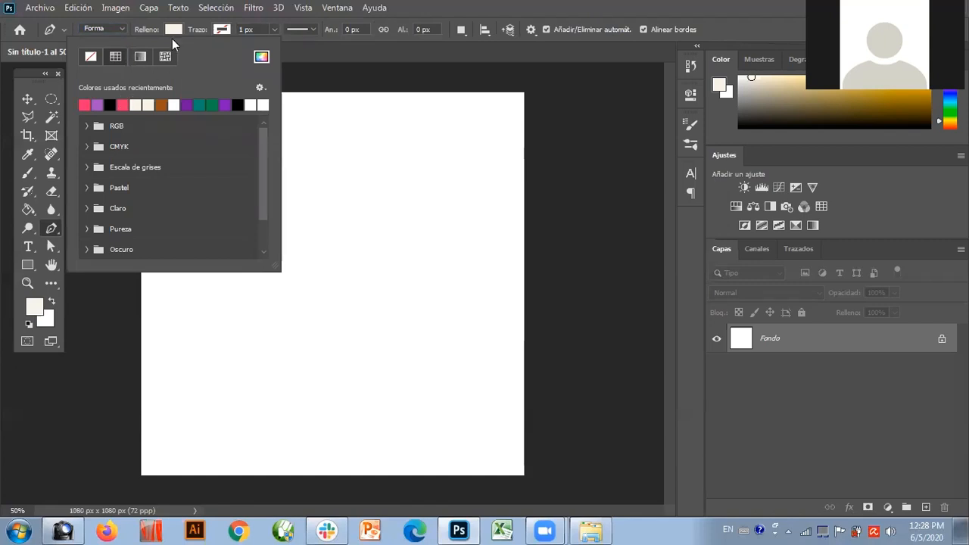
click(261, 56)
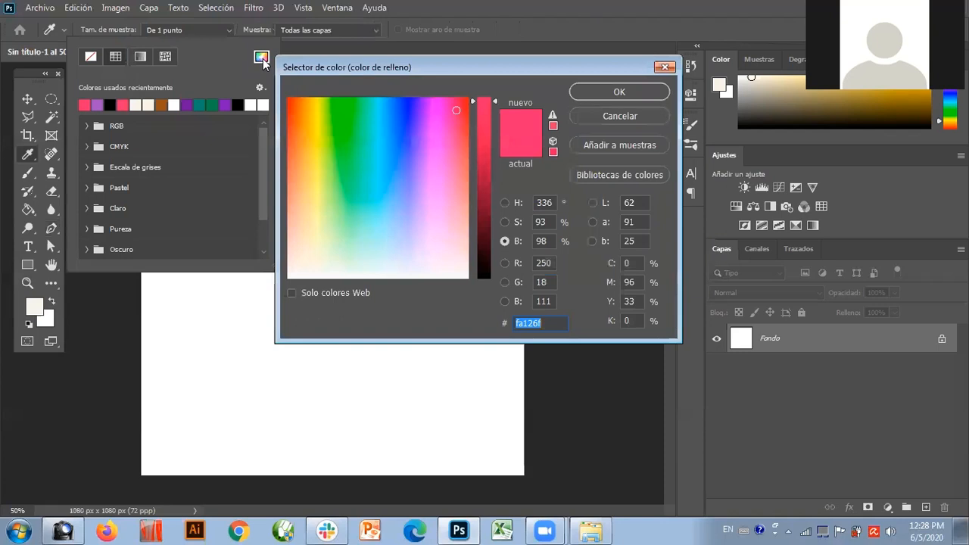
click(505, 222)
drag(480, 139, 474, 183)
drag(455, 100, 386, 98)
click(622, 91)
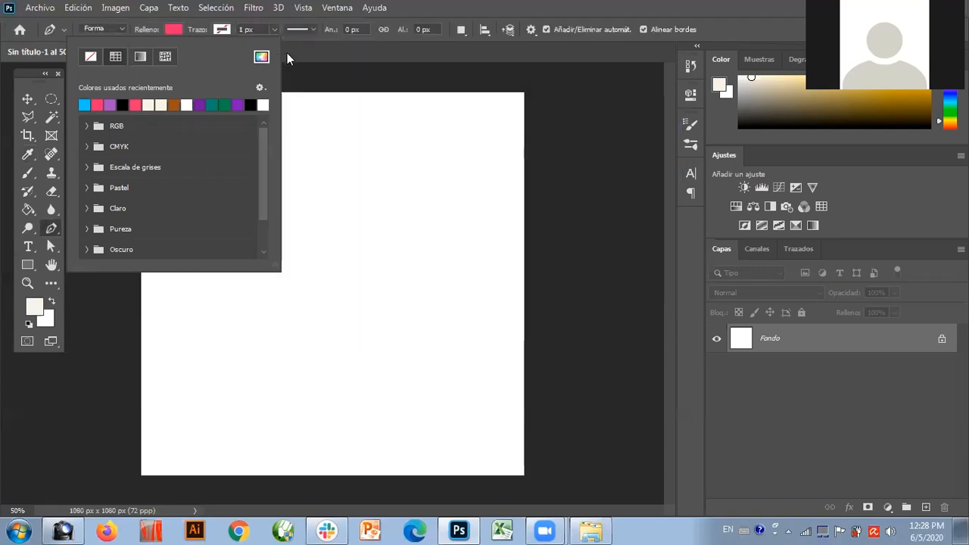
click(172, 31)
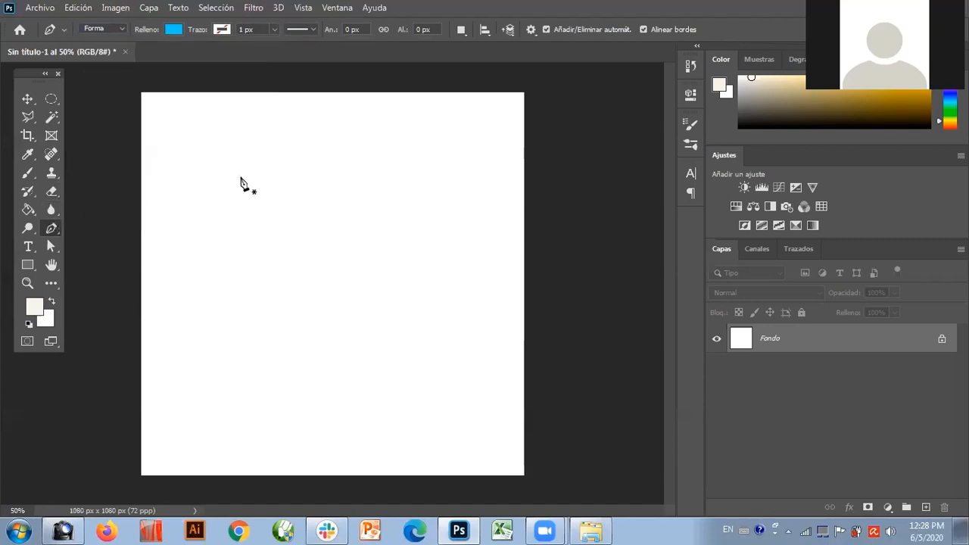
Step: Draw a closed four-point blue shape about 308 by 335 px with a curved lower right side in the canvas's upper left area
click(195, 171)
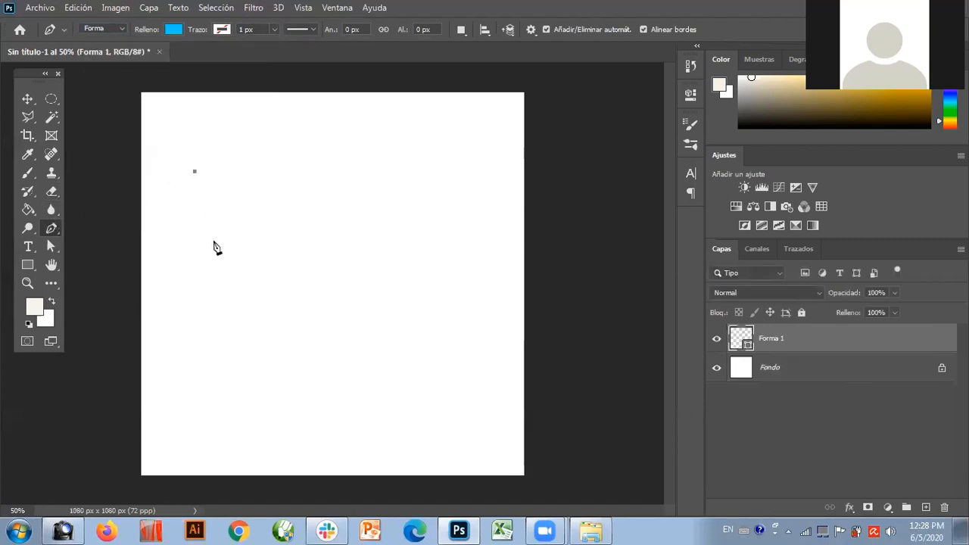
click(213, 273)
click(300, 271)
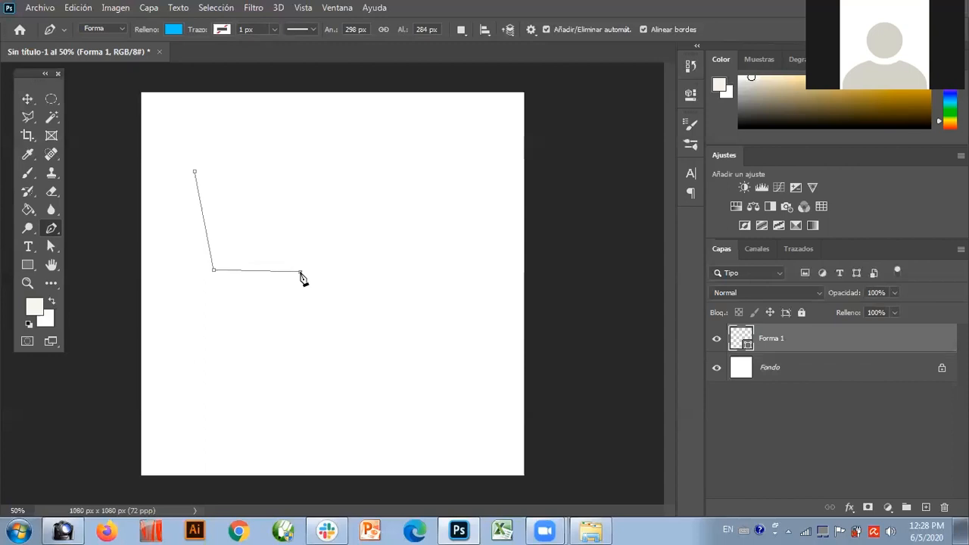
drag(300, 273, 313, 230)
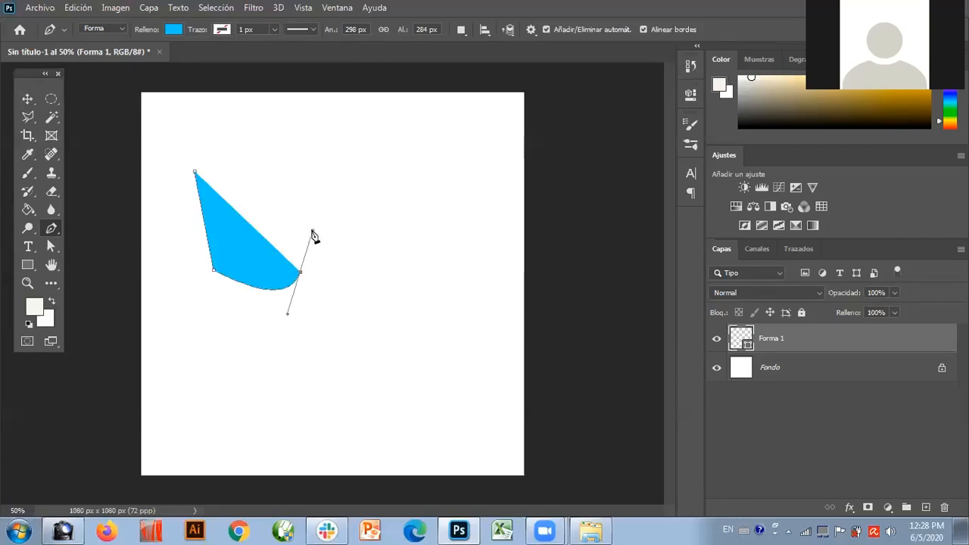
click(288, 203)
click(199, 178)
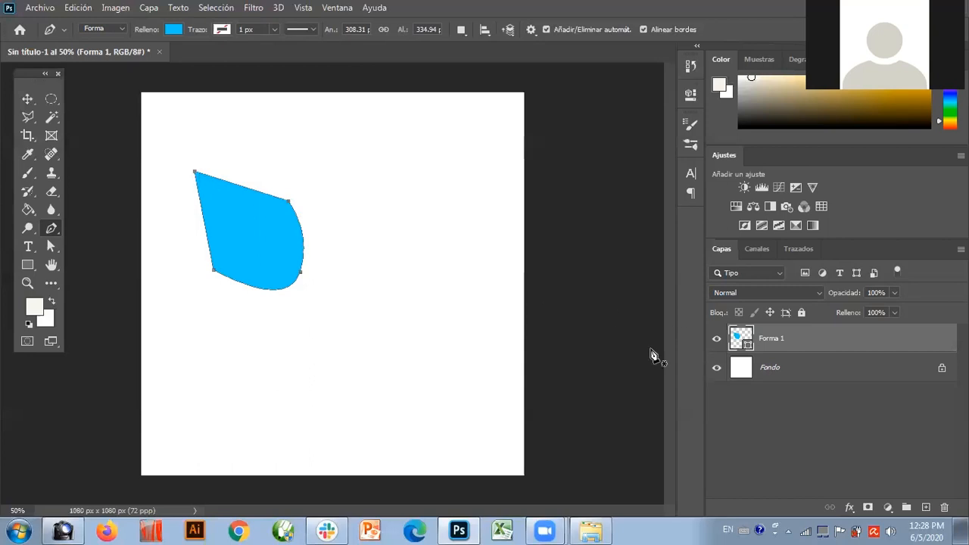
Step: Add anchor points along the left, lower, right and upper edges of the blue shape with the Add Anchor Point tool
click(50, 246)
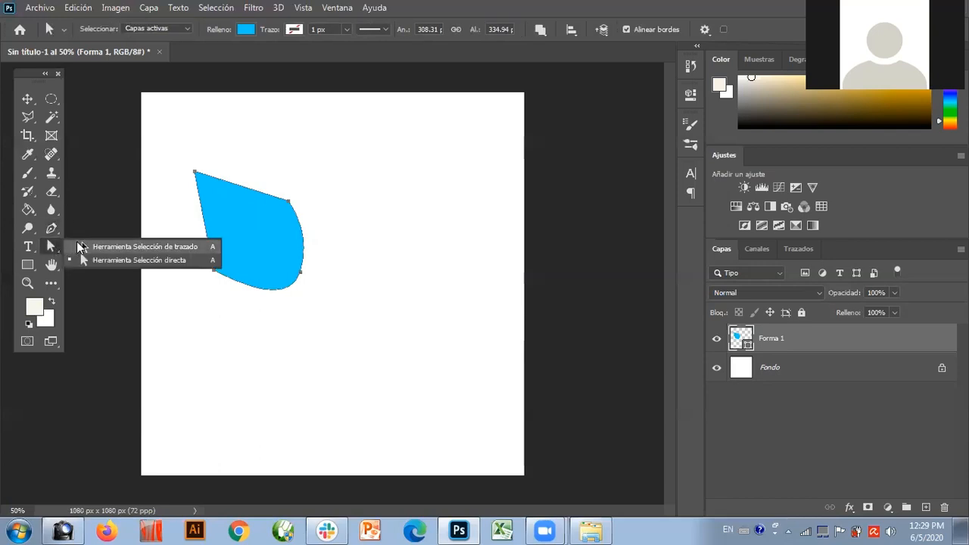
click(74, 248)
click(51, 231)
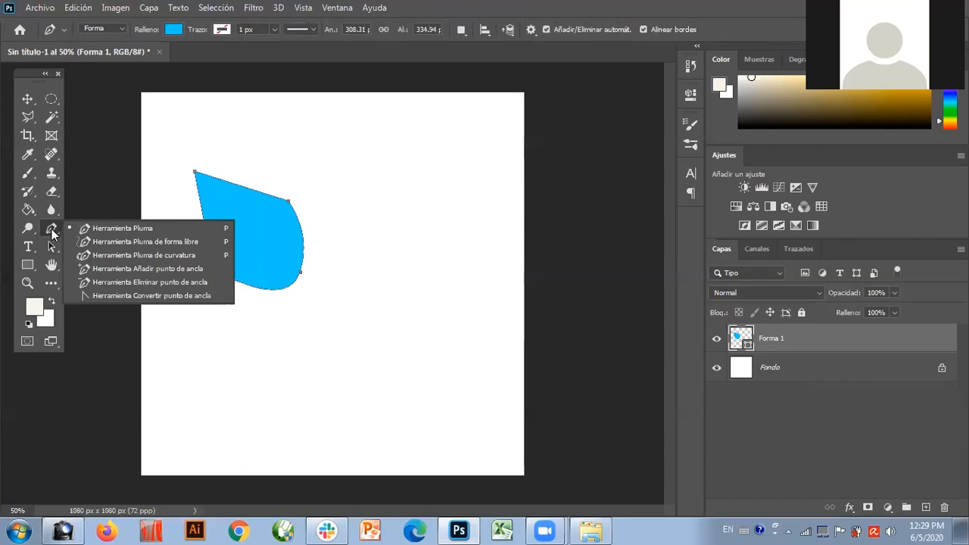
click(83, 270)
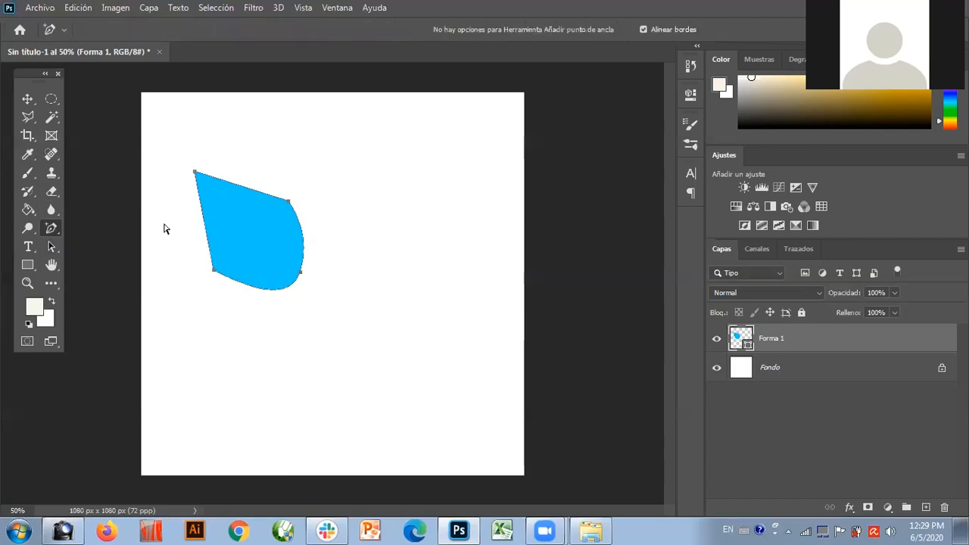
click(206, 228)
click(238, 283)
click(304, 241)
Step: Reduce the blue shape to a triangle by removing its added edge points and curved lower right point with the Delete Anchor Point tool
right_click(56, 232)
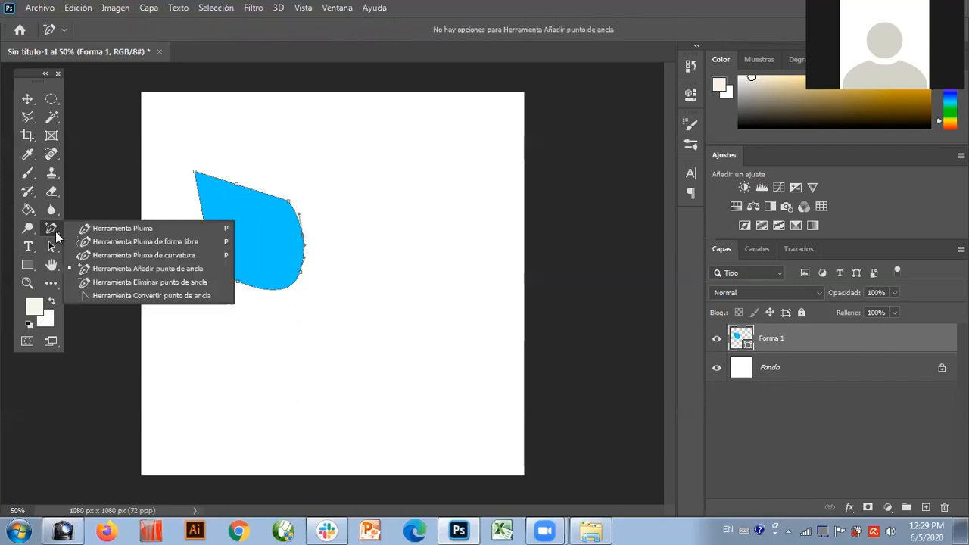
click(78, 282)
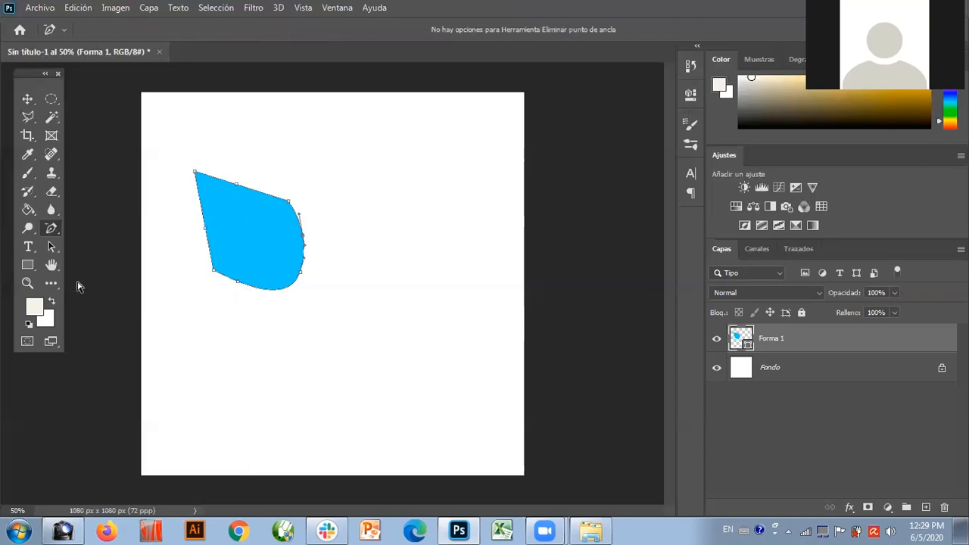
click(205, 227)
click(240, 286)
click(303, 241)
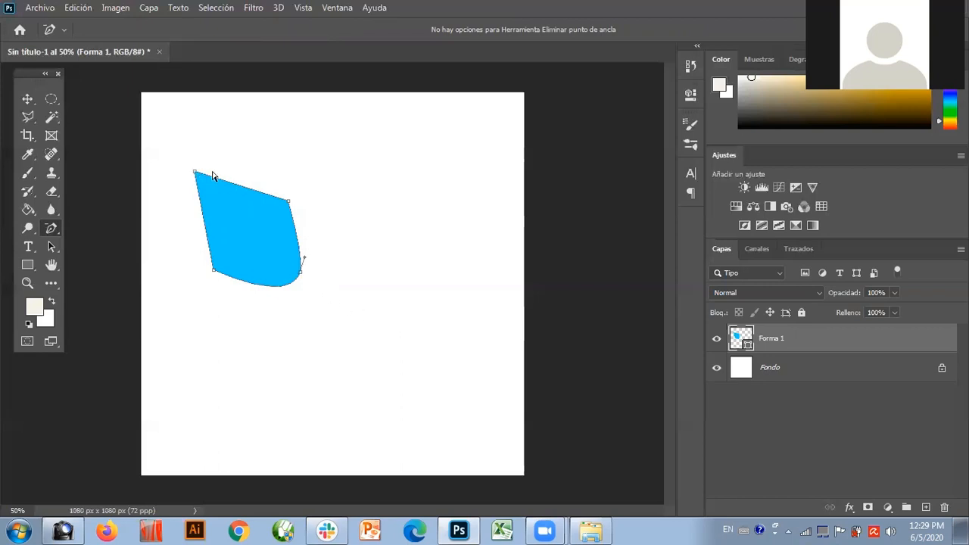
click(301, 276)
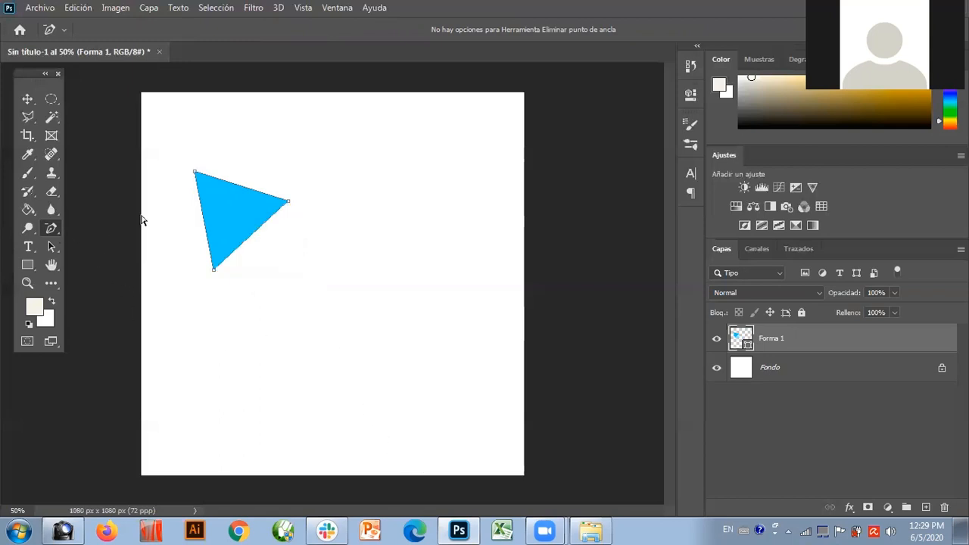
Step: Select the triangle's upper left, lower and right anchor points one after another with the Direct Selection tool
click(50, 246)
click(84, 257)
click(205, 171)
click(194, 170)
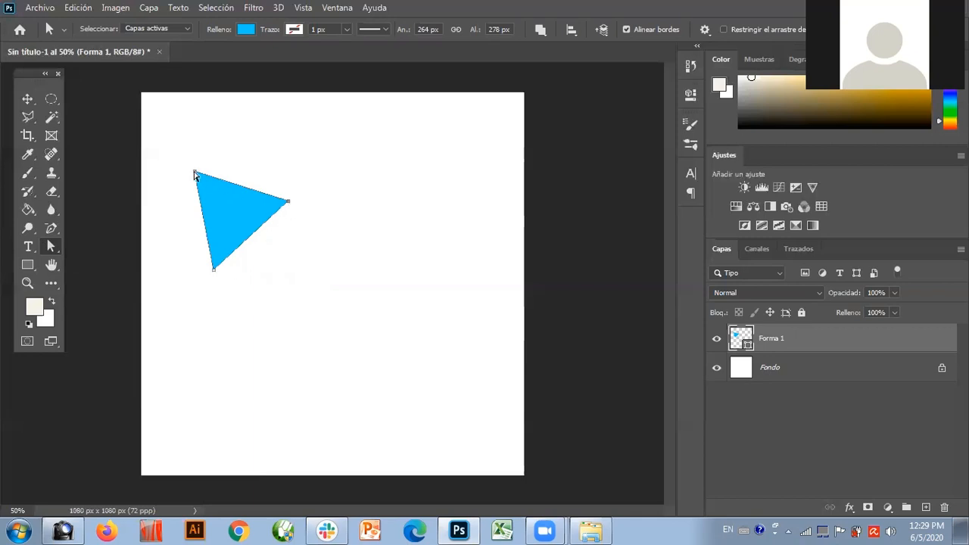
click(213, 270)
click(288, 201)
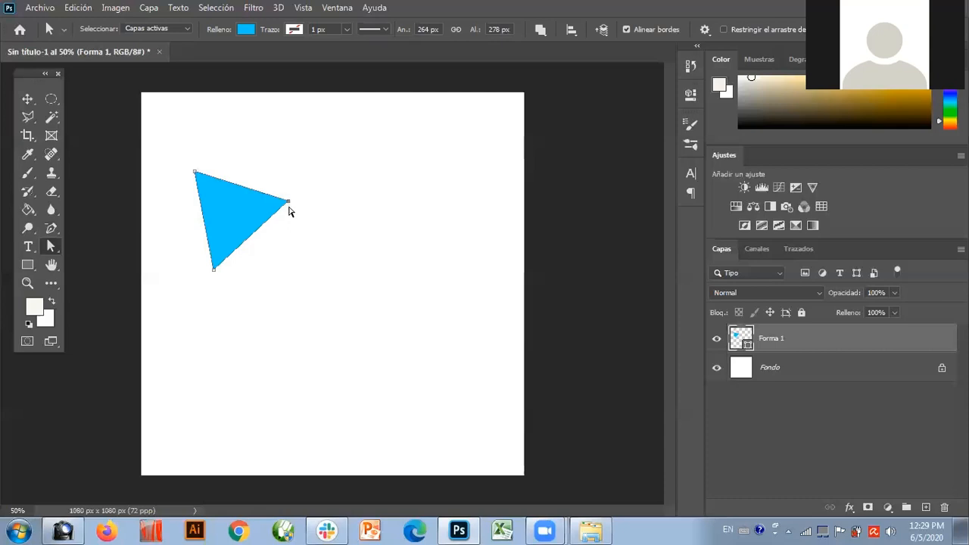
Step: Alternate the triangle's right anchor point between smooth and corner with the Convert Point tool, ending with a smooth rounded curve
click(57, 226)
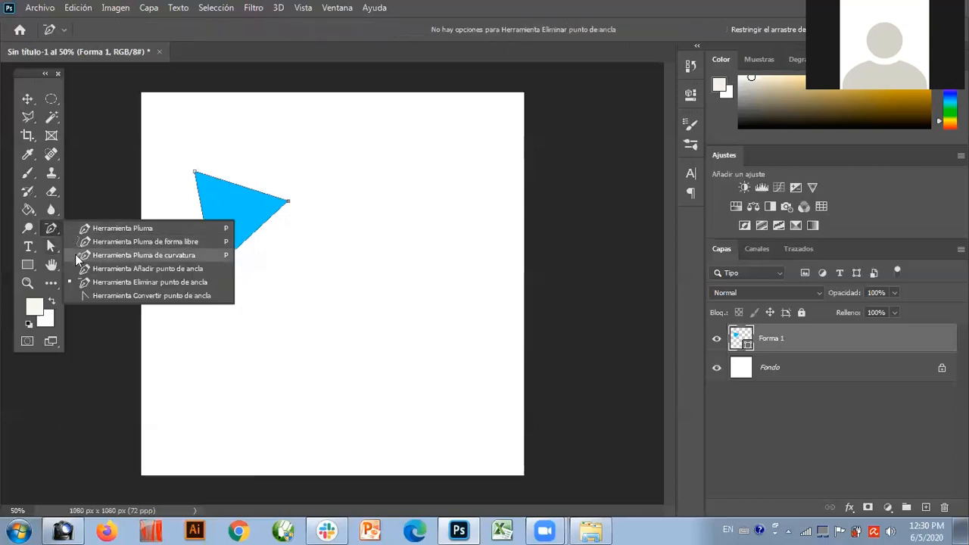
click(85, 296)
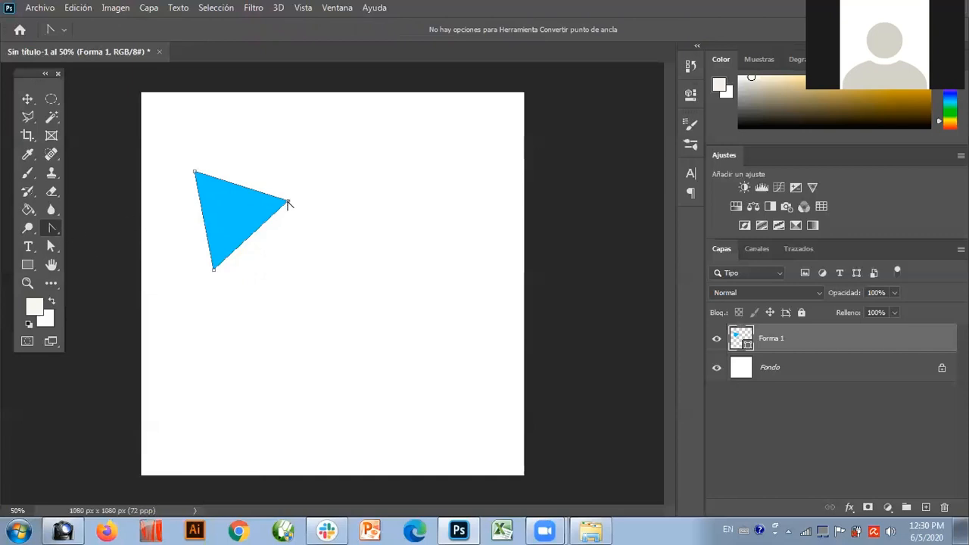
drag(288, 205, 286, 170)
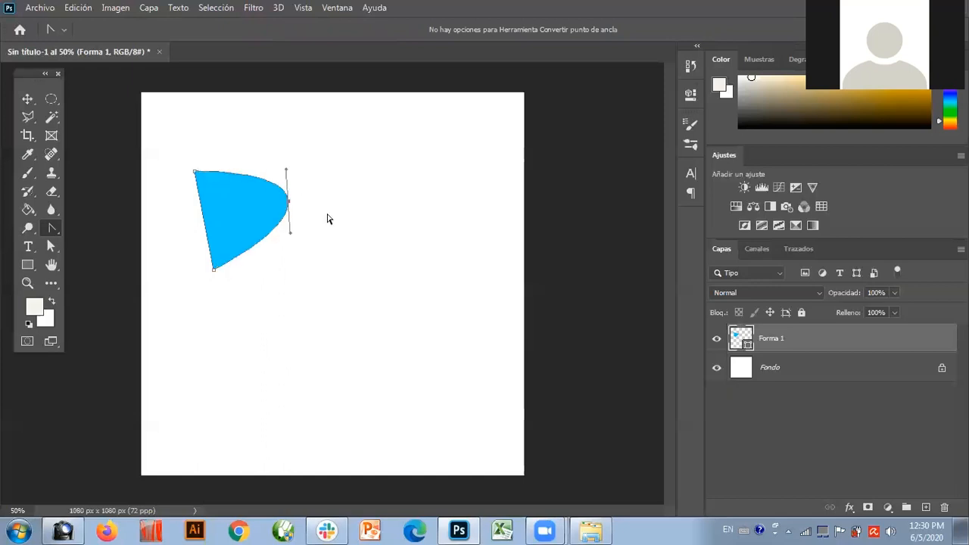
click(288, 201)
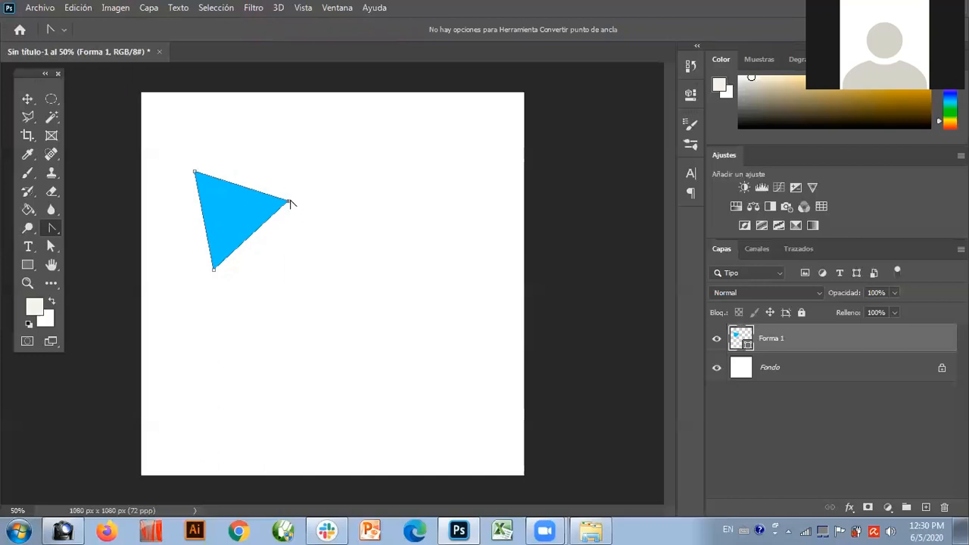
drag(288, 203, 282, 172)
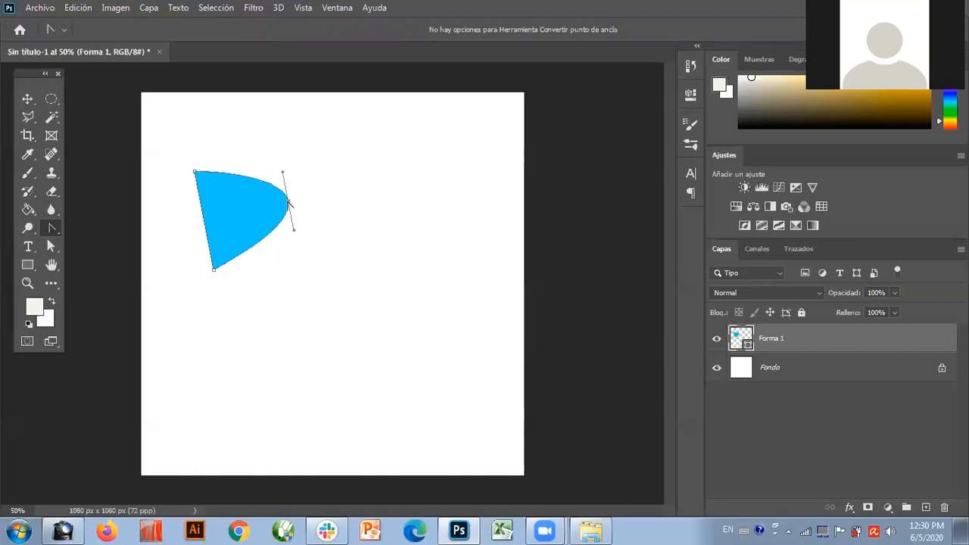
click(289, 203)
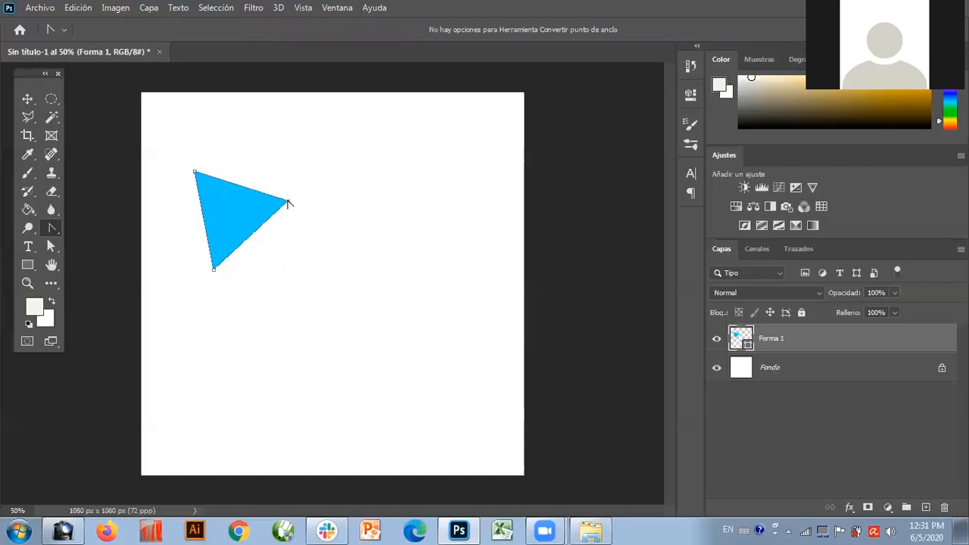
drag(289, 203, 281, 170)
mouse_move(283, 171)
mouse_down()
mouse_move(280, 160)
mouse_move(199, 158)
mouse_move(296, 182)
mouse_move(274, 171)
mouse_move(282, 175)
mouse_up()
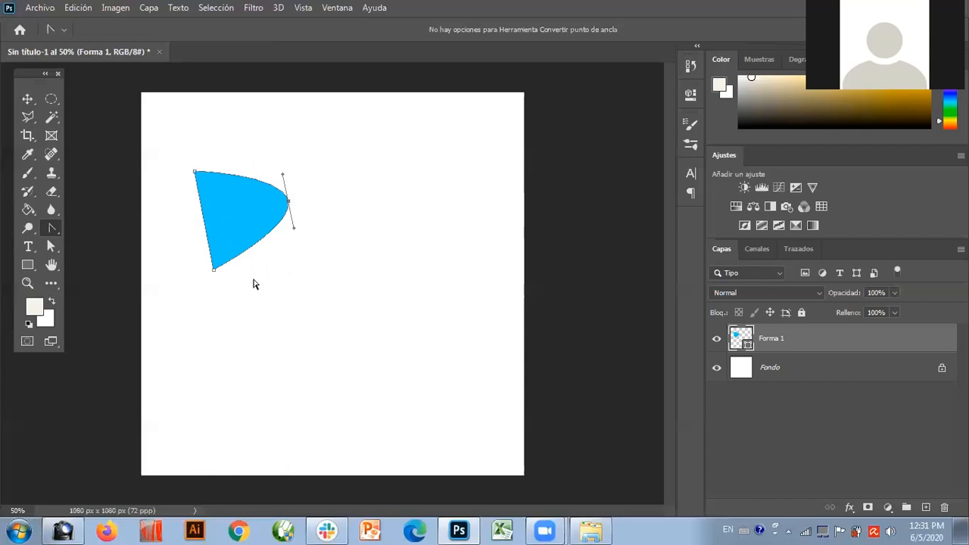
Step: Adjust the right anchor point's two direction handles to nearly vertical with the Direct Selection tool and shift the point slightly outward
click(50, 246)
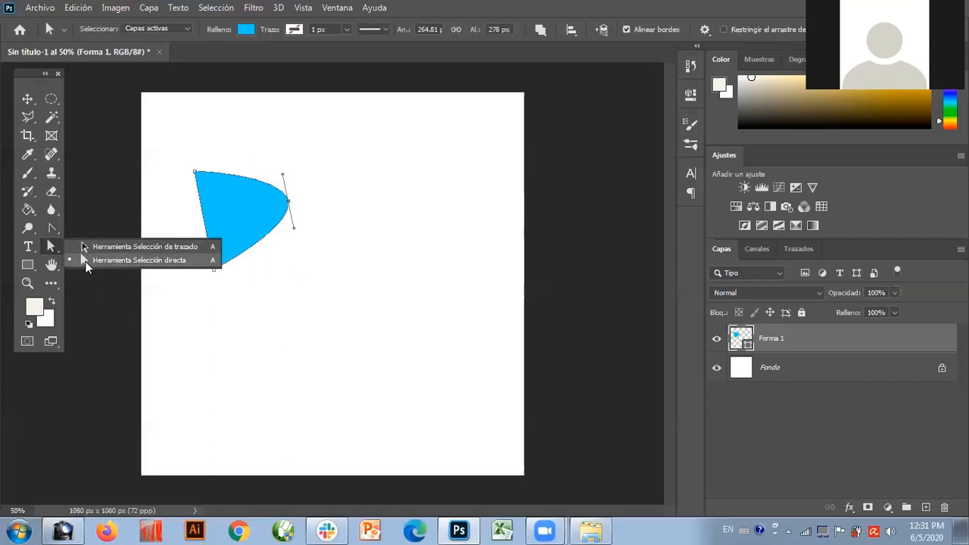
click(85, 261)
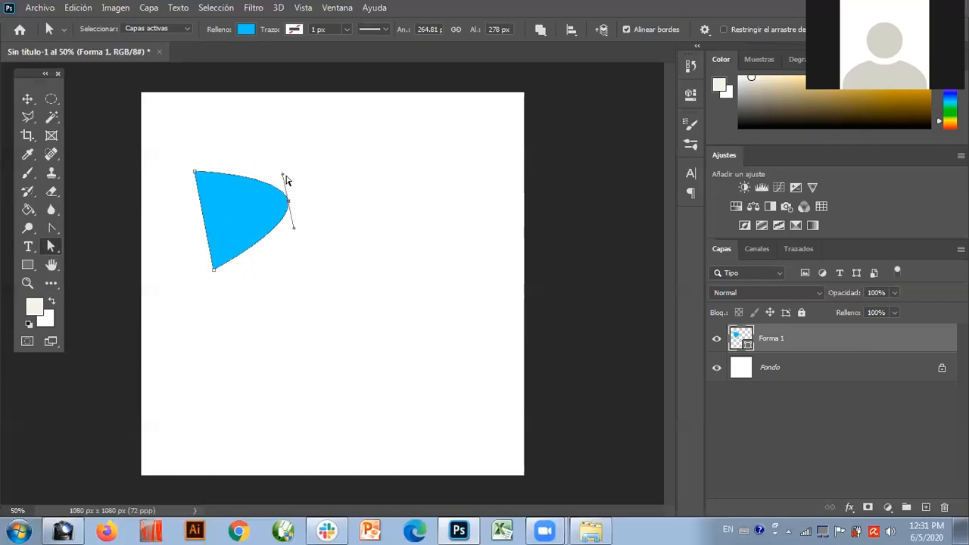
drag(284, 178, 290, 177)
drag(288, 230, 288, 230)
click(287, 245)
click(289, 205)
mouse_move(290, 177)
mouse_down()
mouse_move(234, 186)
mouse_move(274, 162)
mouse_move(290, 165)
mouse_up()
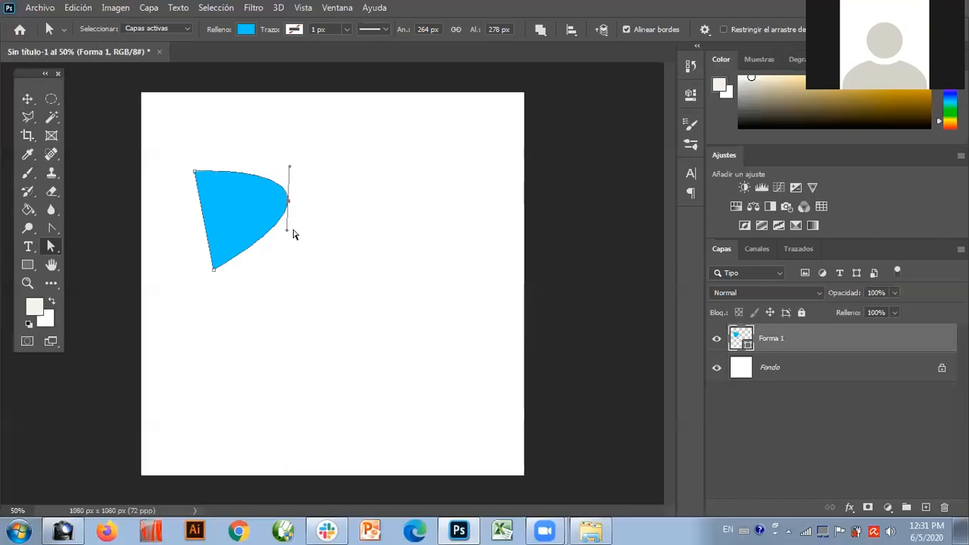
mouse_move(288, 201)
mouse_down()
mouse_move(296, 210)
mouse_move(257, 209)
mouse_move(296, 209)
mouse_move(290, 203)
mouse_up()
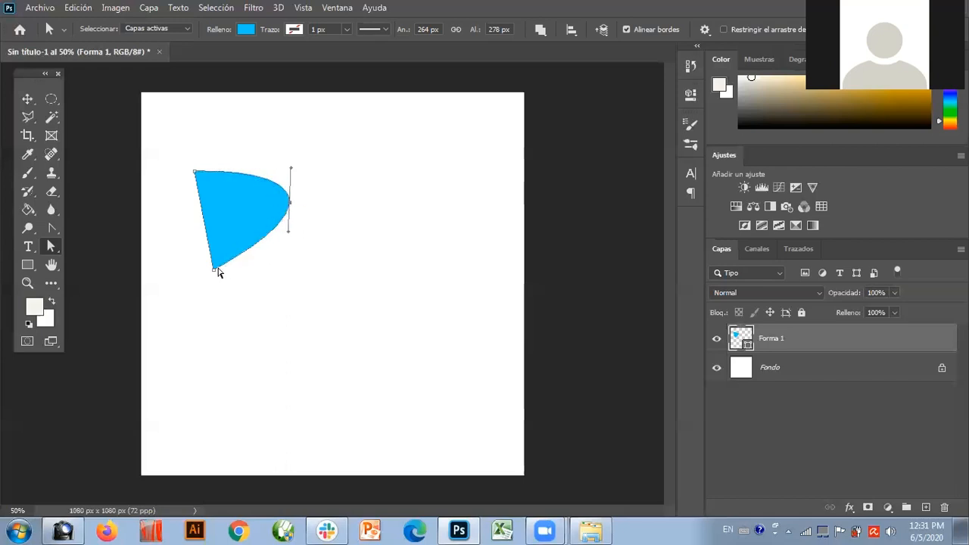
Step: Move the shape's lower and upper left anchor points outward for a shorter left side, and lengthen the right point's upper handle slightly
drag(213, 274, 189, 239)
drag(196, 177, 185, 174)
mouse_move(290, 168)
mouse_down()
mouse_move(299, 177)
mouse_move(270, 169)
mouse_move(295, 177)
mouse_move(296, 144)
mouse_move(290, 163)
mouse_up()
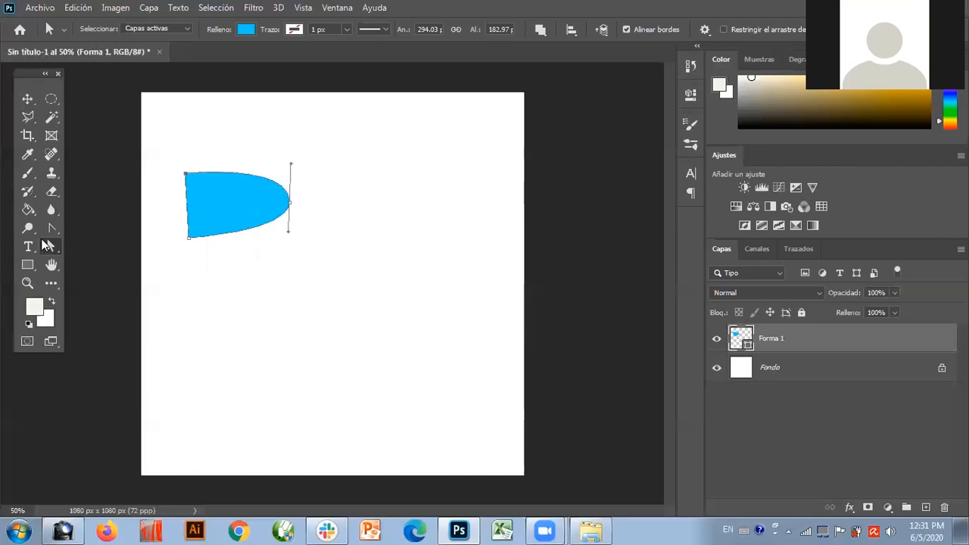
Step: Reshape the right point's two handles independently with the Convert Point tool, bulging the upper edge and bending the lower edge inward
click(51, 228)
drag(288, 232, 314, 255)
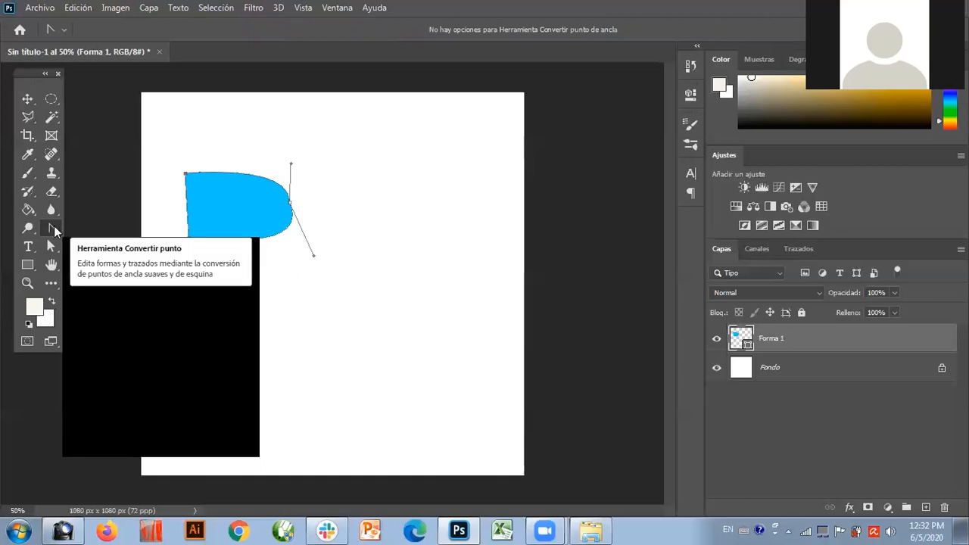
drag(291, 163, 289, 112)
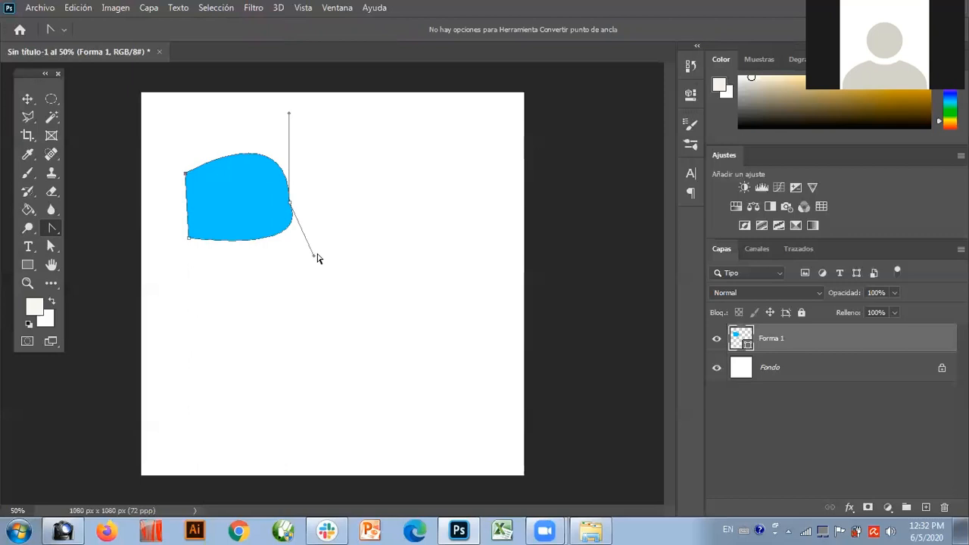
drag(314, 259, 249, 237)
drag(237, 193, 232, 190)
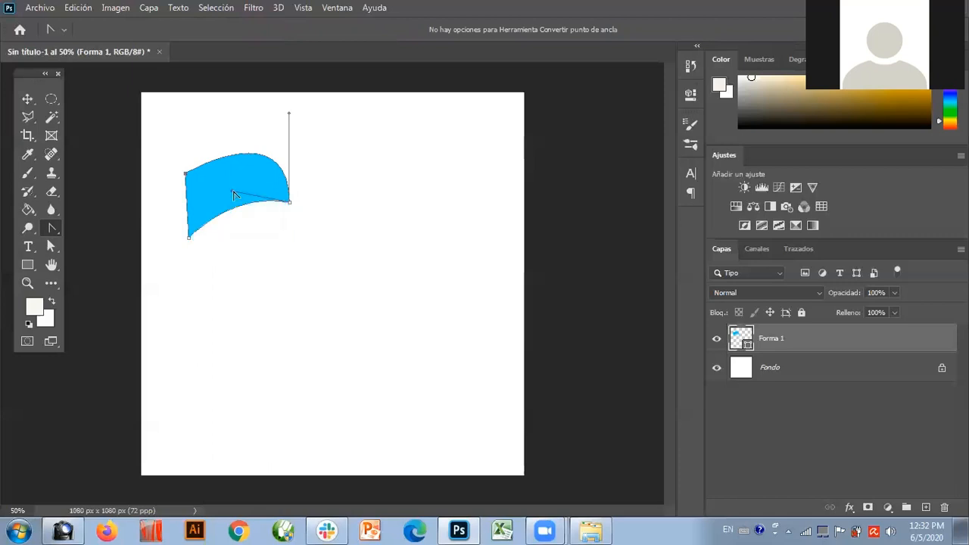
drag(290, 116, 321, 130)
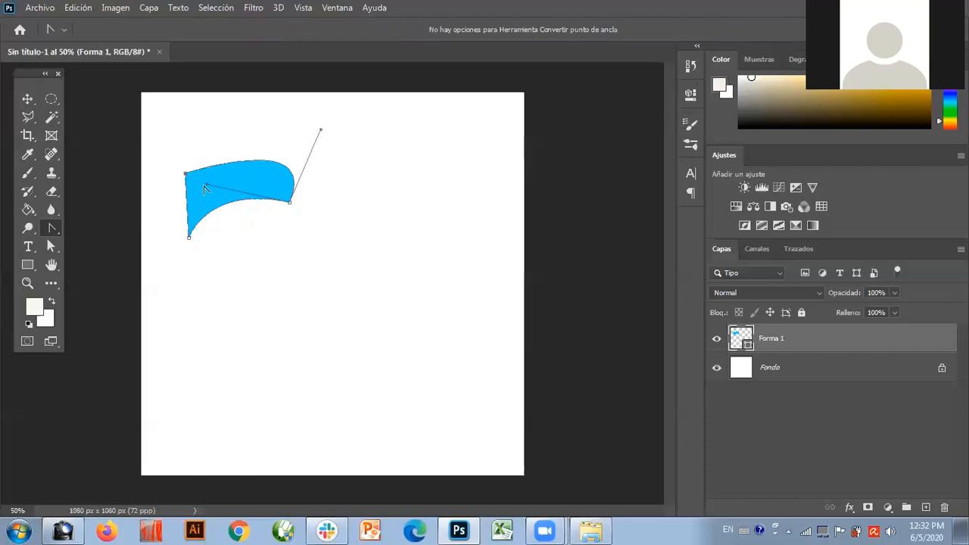
Step: Add an anchor point on the shape's upper edge, raise it to form an arch, and move the upper left corner slightly outward
right_click(56, 229)
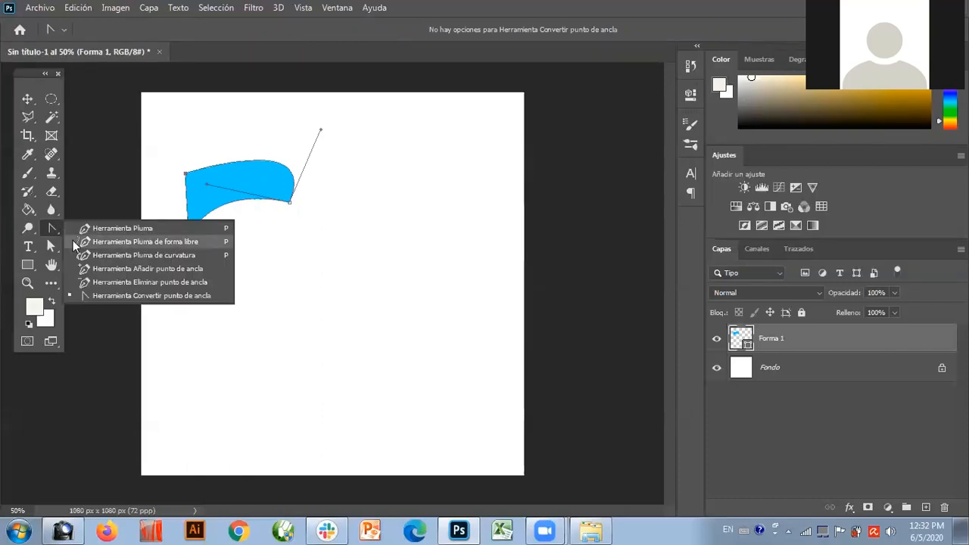
click(86, 266)
click(231, 162)
click(50, 246)
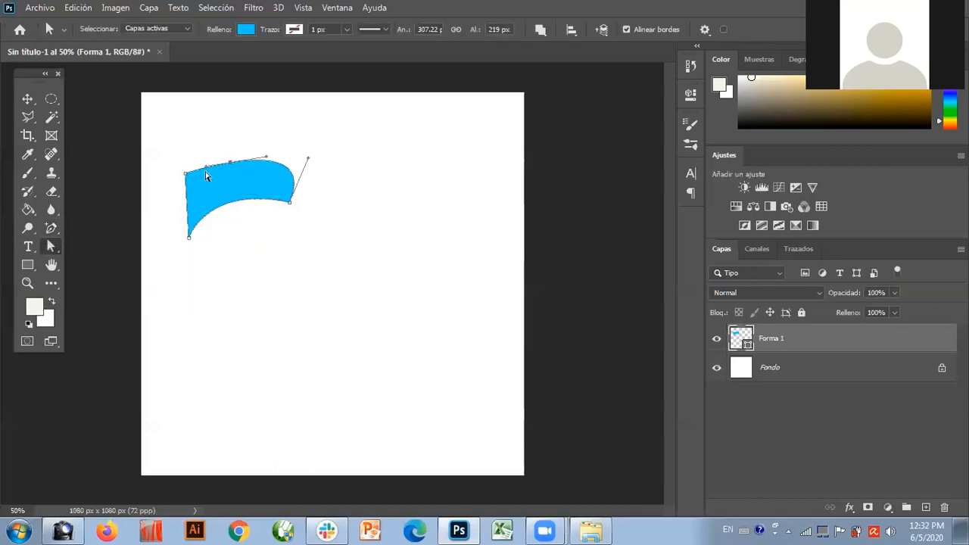
drag(233, 162, 220, 140)
drag(185, 177, 177, 173)
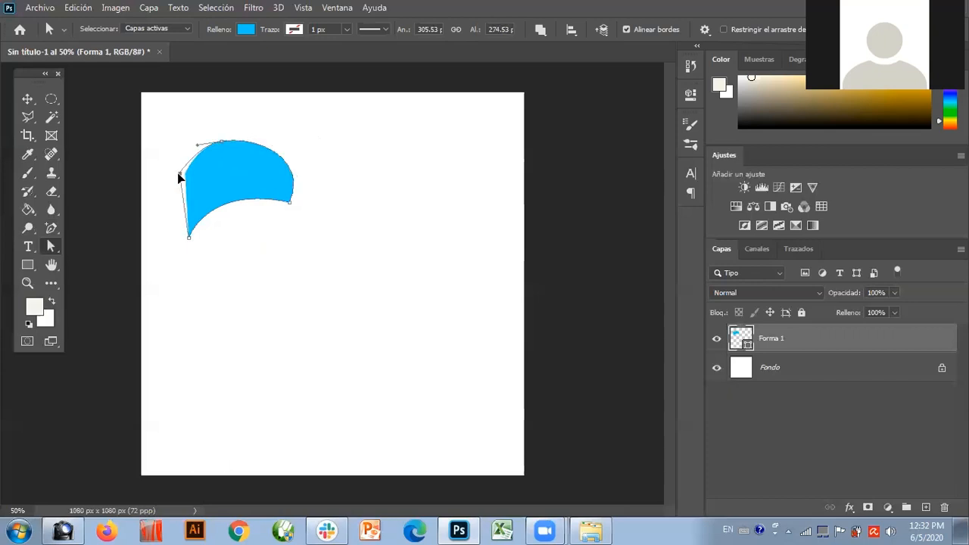
Step: Draw a closed five-point straight-sided shape about 182 by 194 px below the first shape with the Pen tool
click(50, 228)
click(88, 231)
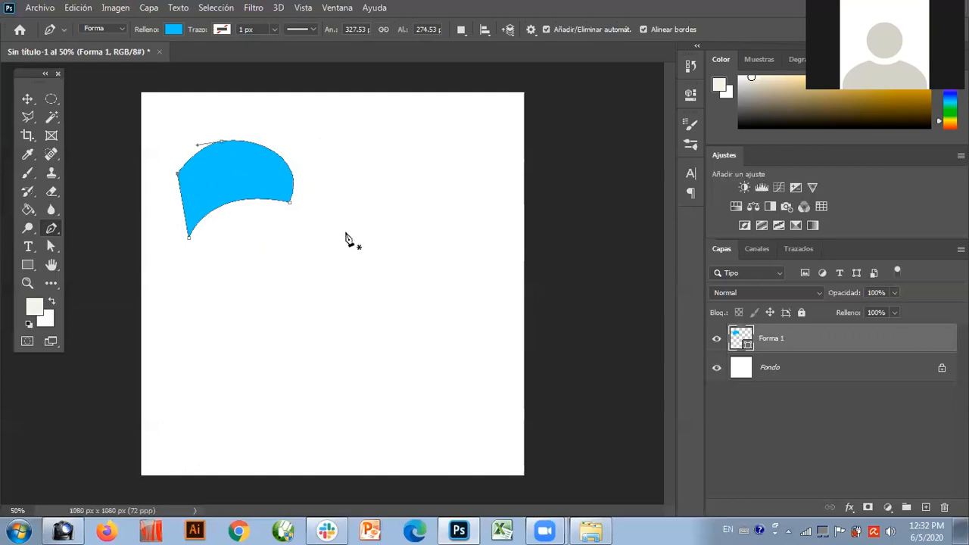
click(279, 255)
click(262, 305)
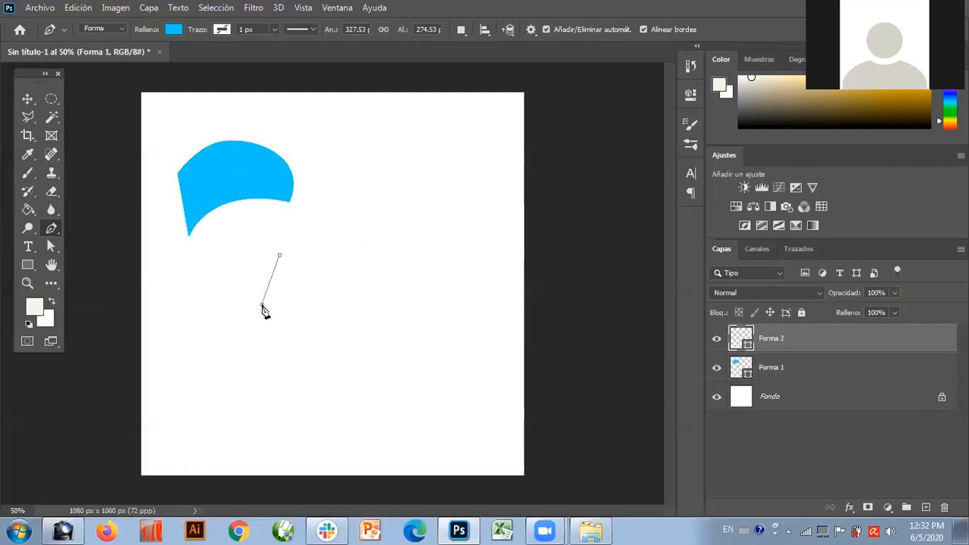
click(296, 324)
click(327, 299)
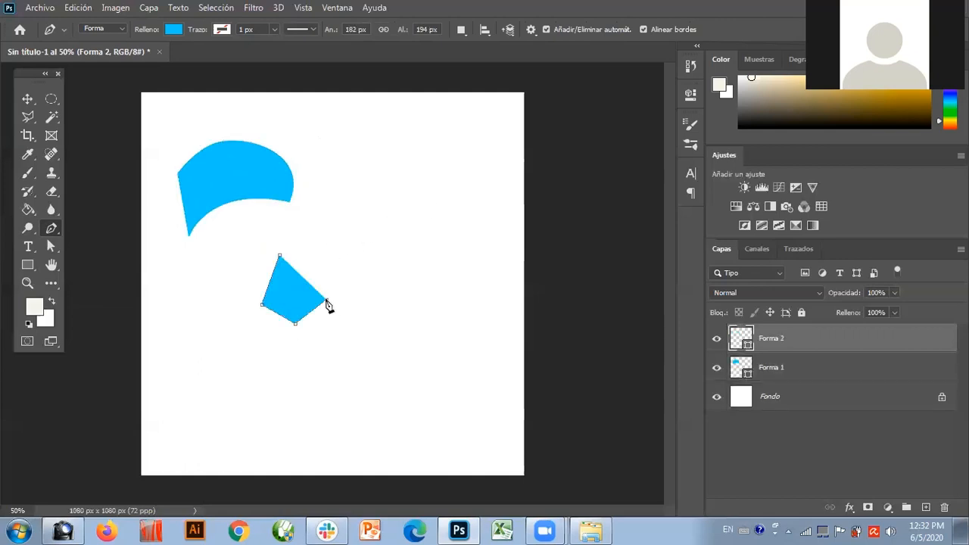
click(317, 262)
click(279, 255)
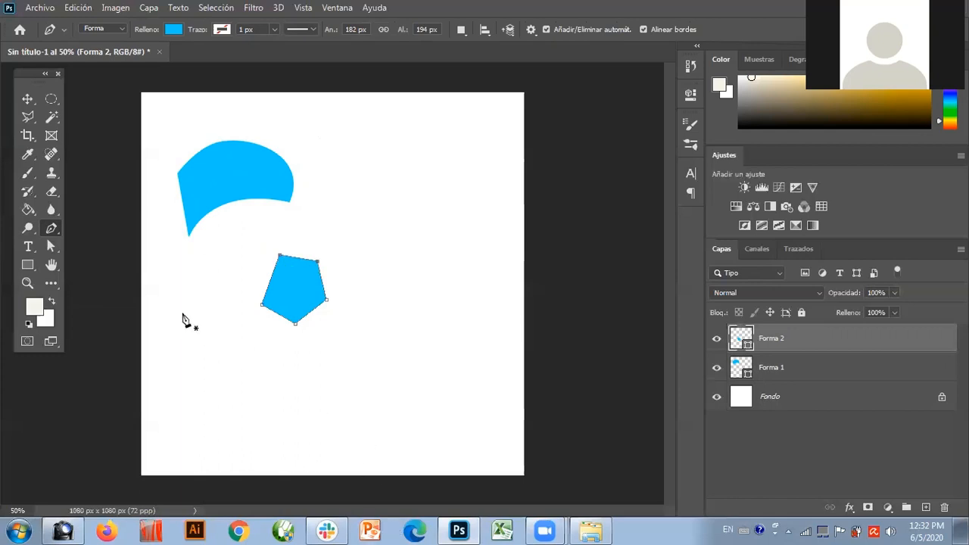
Step: Convert the pentagon's left, lower right and upper right corners to smooth curves with the Convert Point tool
drag(52, 230, 115, 290)
drag(262, 305, 268, 331)
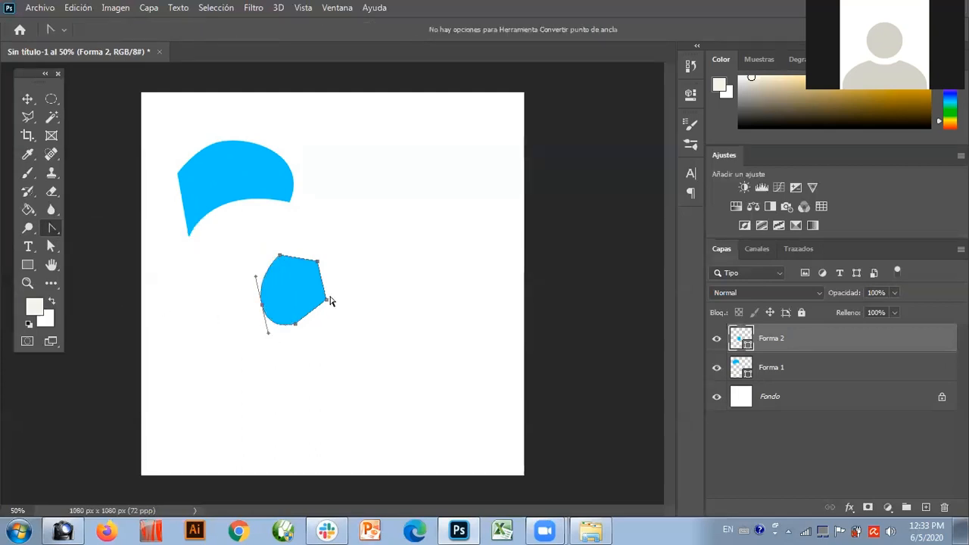
mouse_move(348, 286)
mouse_down()
mouse_move(353, 305)
mouse_move(363, 289)
mouse_up()
drag(316, 263, 296, 249)
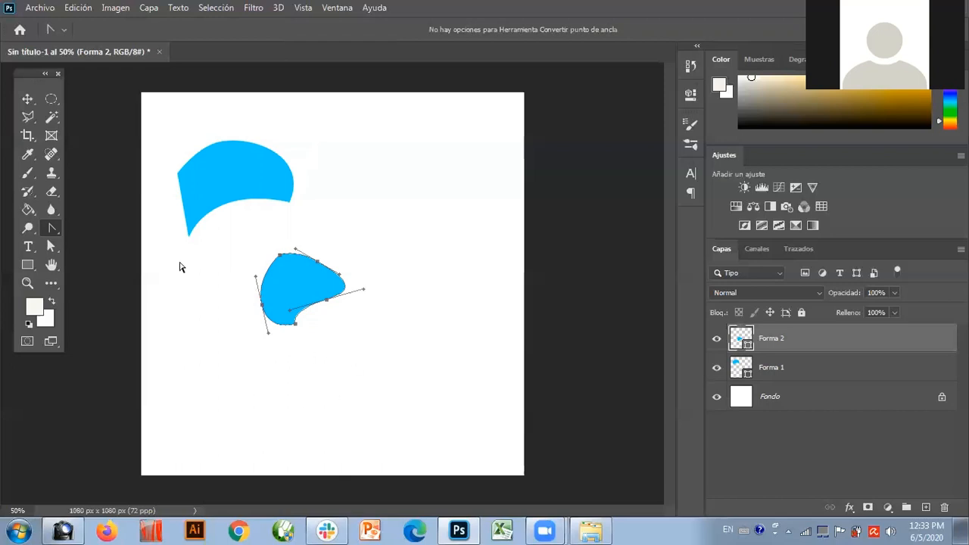
Step: Draw a closed eight-point curved blue shape about 299 by 234 px in the canvas's upper right area with the Pen tool
right_click(53, 232)
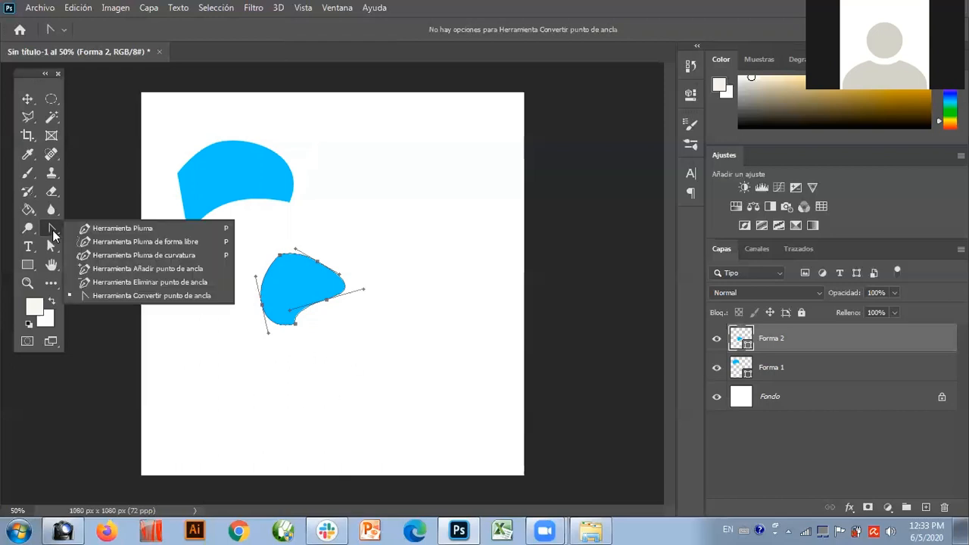
click(95, 228)
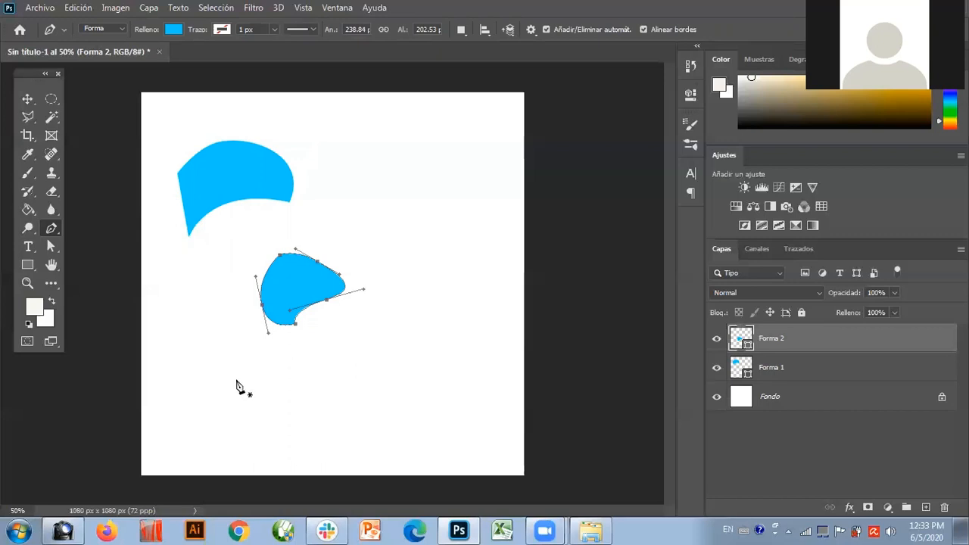
click(386, 184)
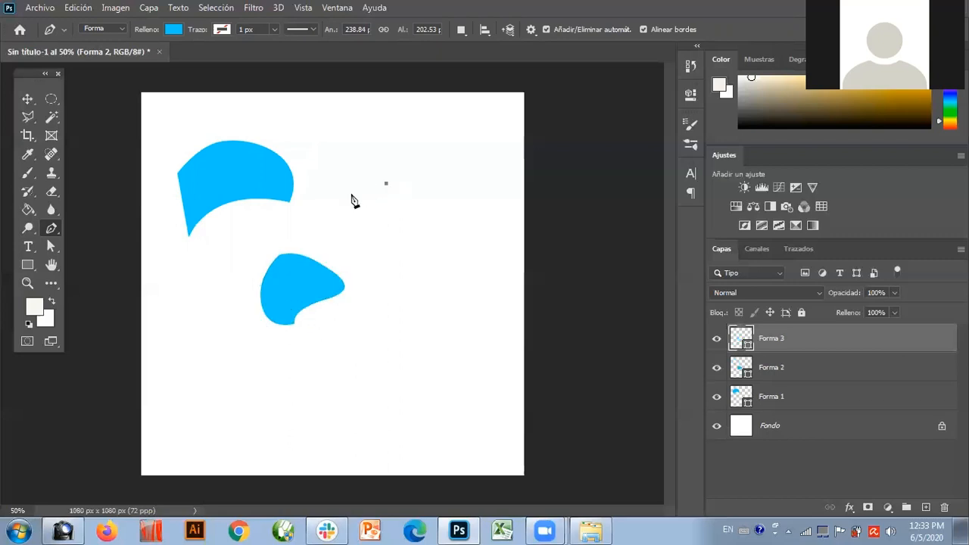
click(348, 196)
drag(347, 210, 386, 192)
click(395, 220)
click(385, 185)
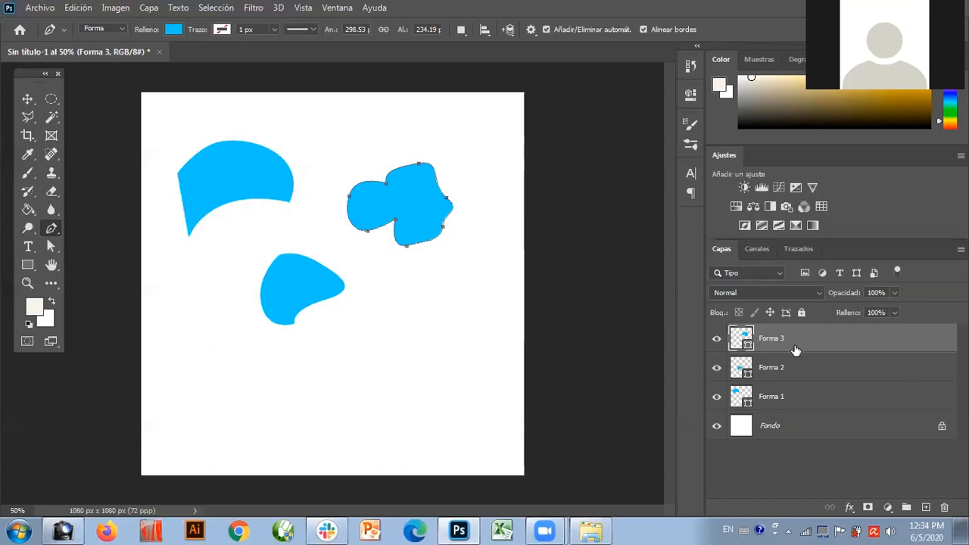
Step: Add a Bevel and Emboss effect to the Forma 3 layer with 115% depth, 32 px size and 12 px soften
click(849, 509)
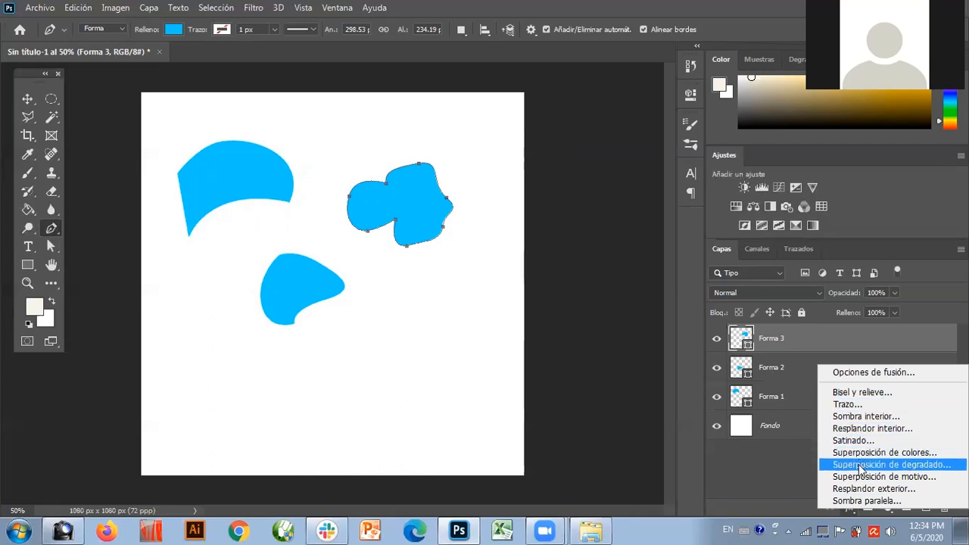
click(851, 394)
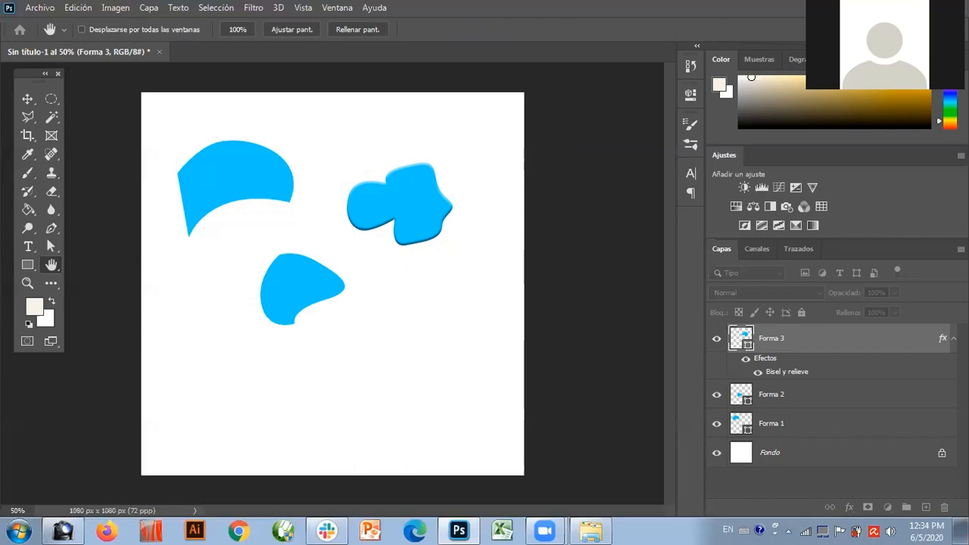
drag(102, 193, 116, 191)
drag(205, 115, 428, 284)
drag(338, 365, 360, 363)
drag(322, 395, 325, 365)
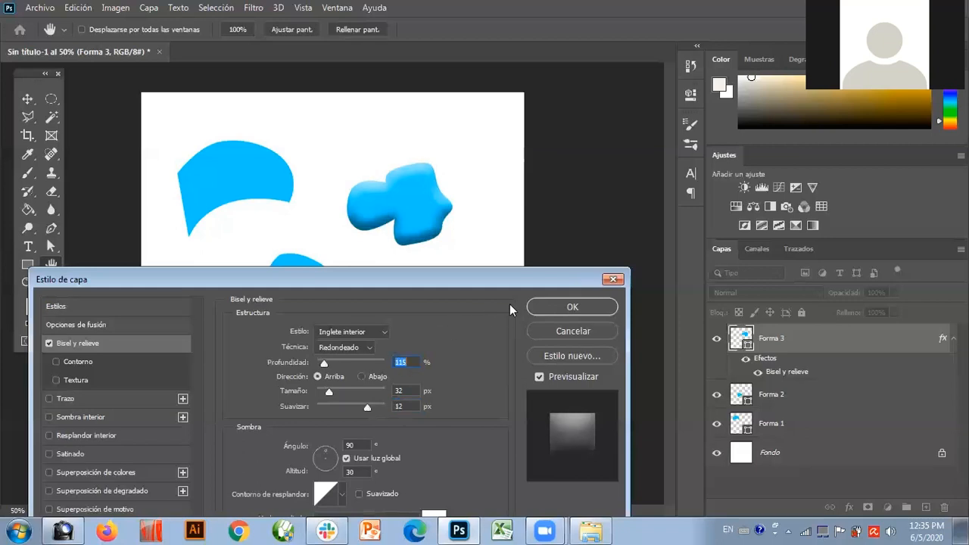
Step: Compare the shape with and without its Bevel and Emboss effect, leaving the effect disabled
click(48, 344)
click(49, 343)
click(49, 344)
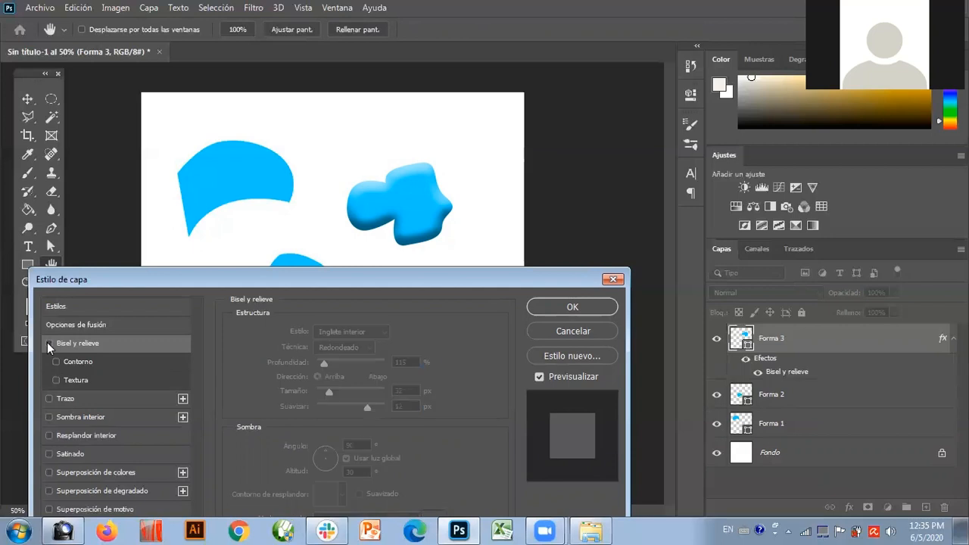
click(49, 344)
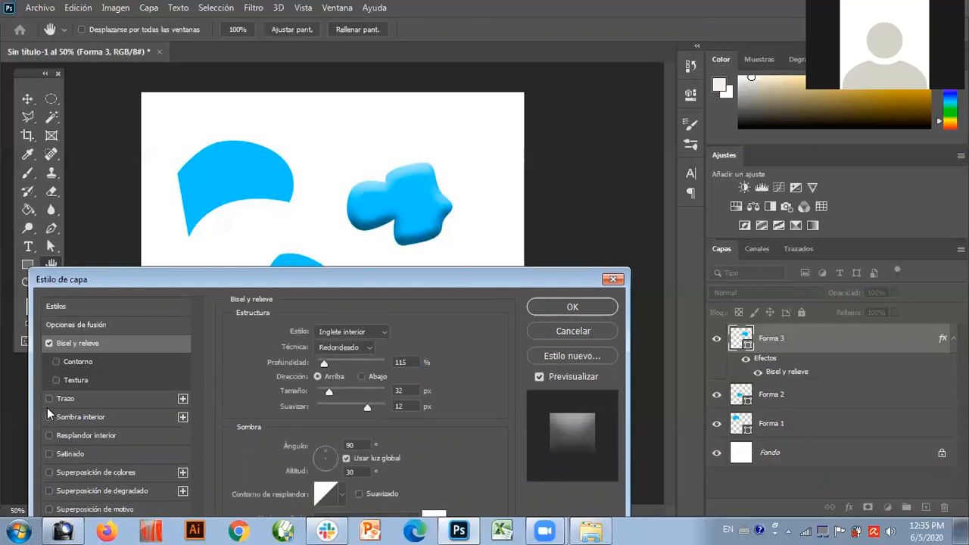
click(48, 344)
Step: Enable an Inner Shadow on Forma 3 with 23 px distance and 95 px size, comparing it on and off
click(48, 418)
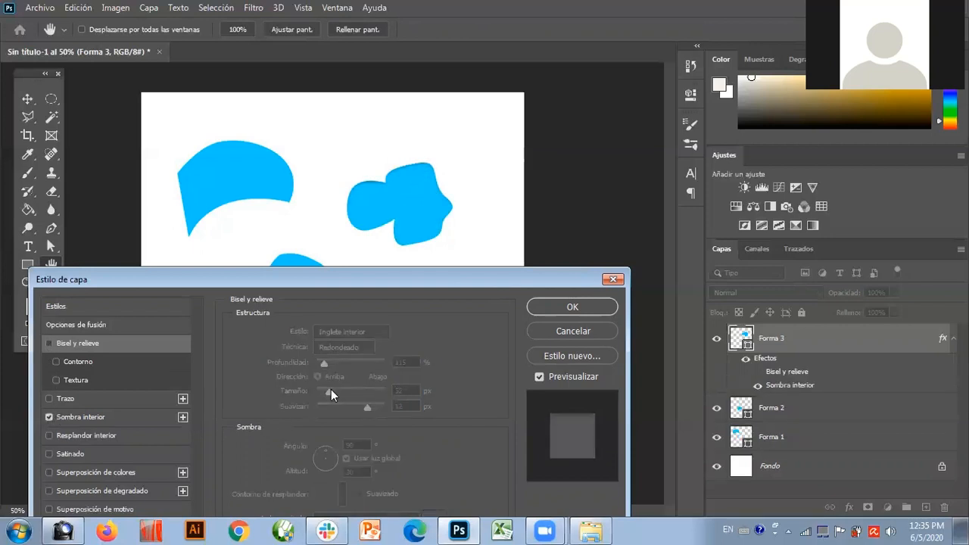
click(130, 417)
drag(297, 397, 324, 432)
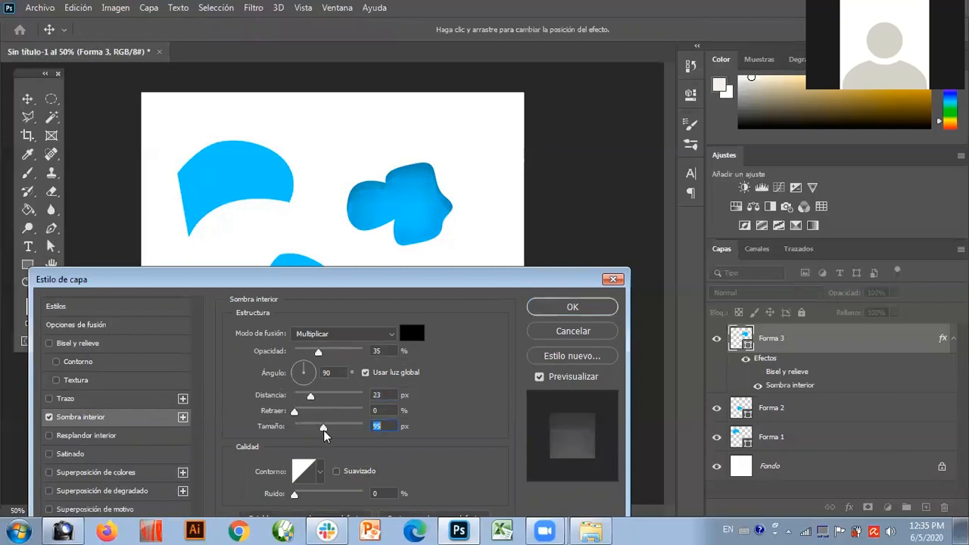
click(48, 418)
click(48, 418)
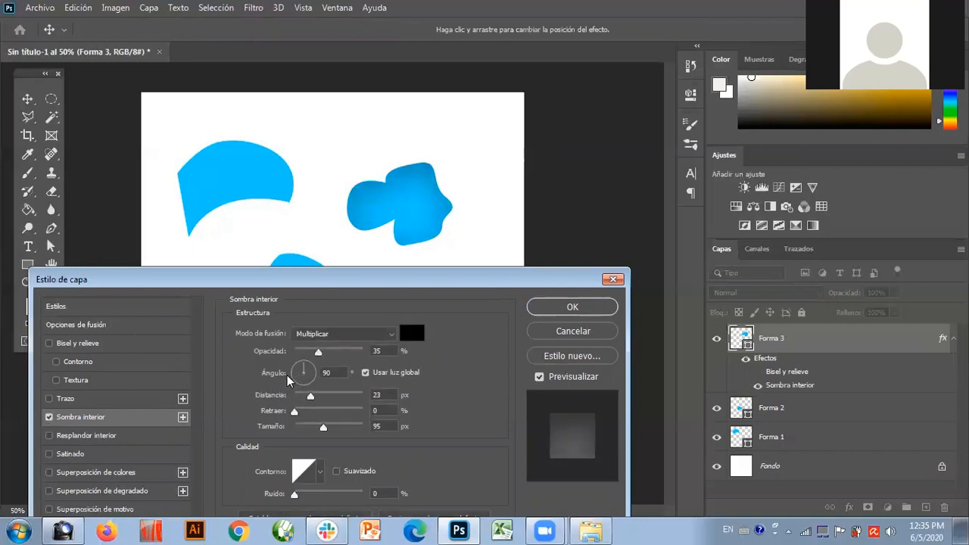
Step: Try an Inner Glow on Forma 3 with a 40 px size, compare it on and off, and leave it disabled
click(50, 437)
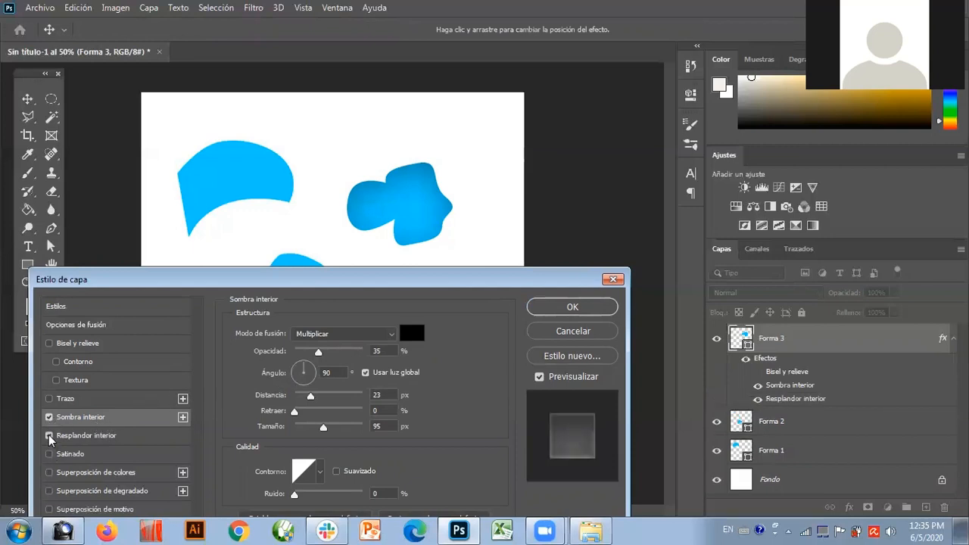
click(65, 437)
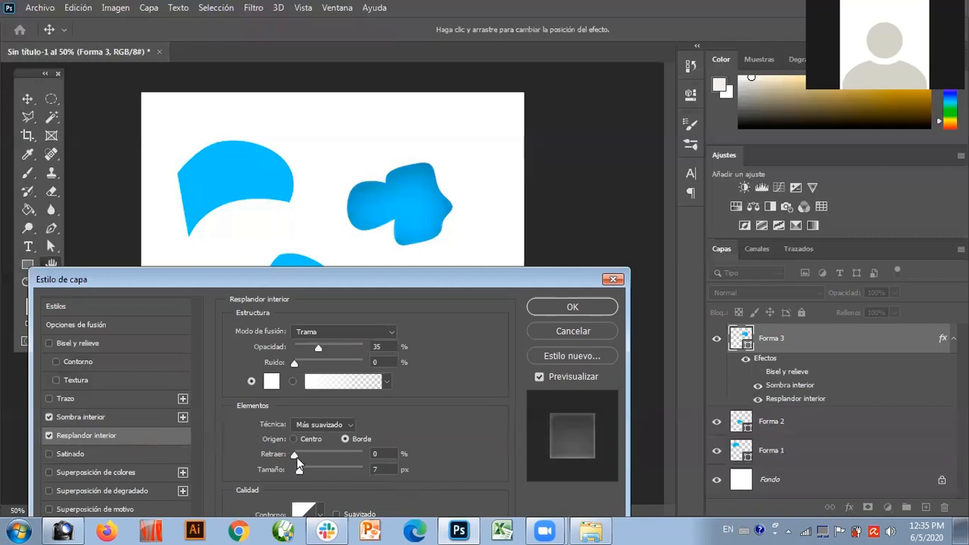
drag(300, 470, 309, 472)
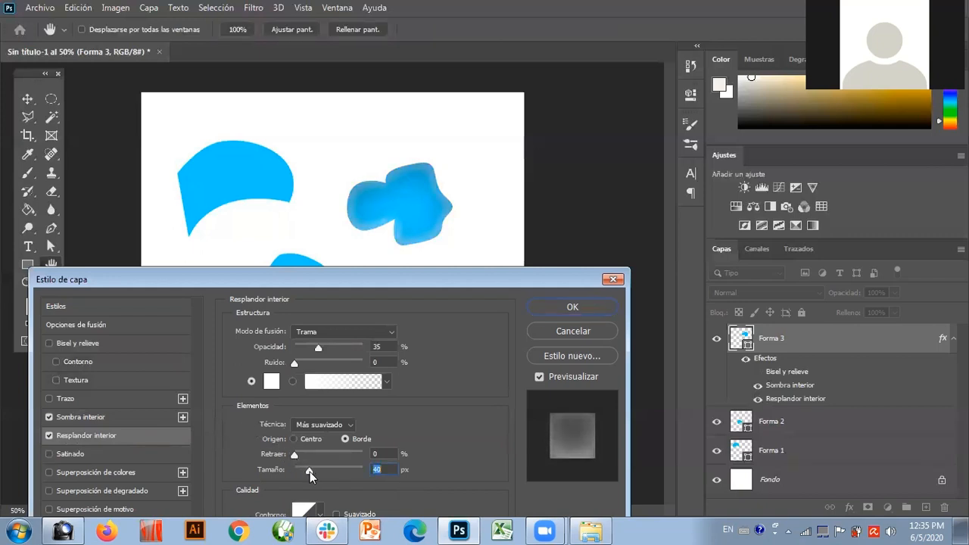
click(48, 436)
click(49, 437)
click(48, 438)
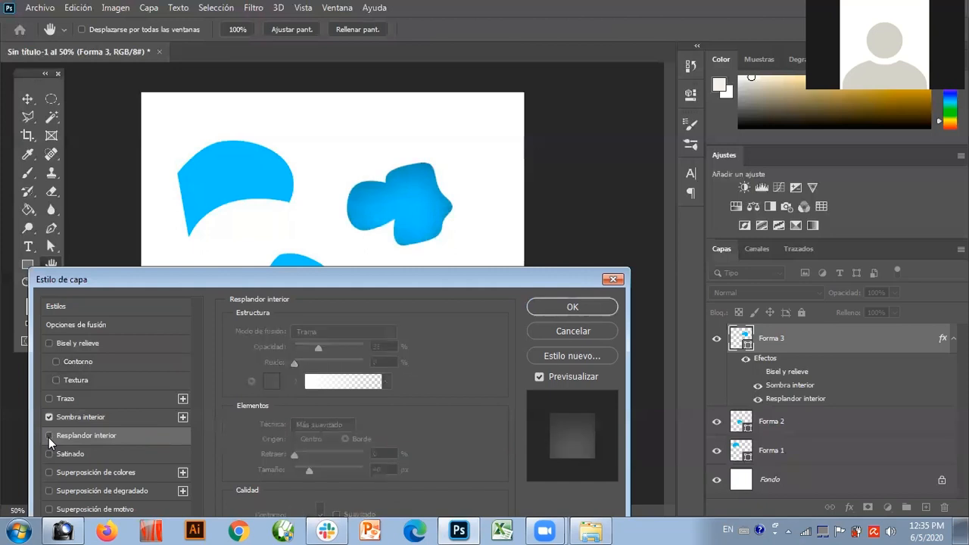
Step: Add a 10 px outside stroke in light grey e3e3e3 to Forma 3 and compare the shape with and without it
drag(115, 286, 166, 232)
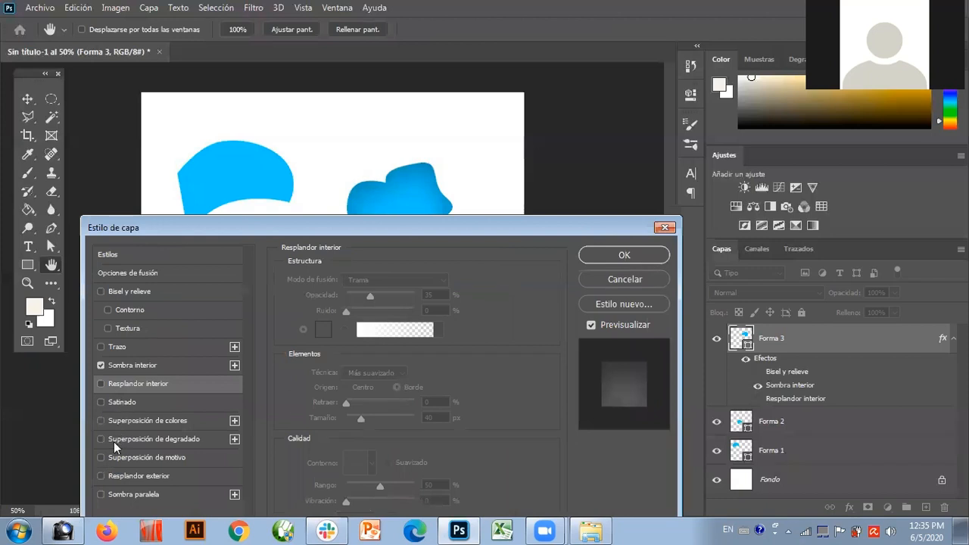
click(102, 347)
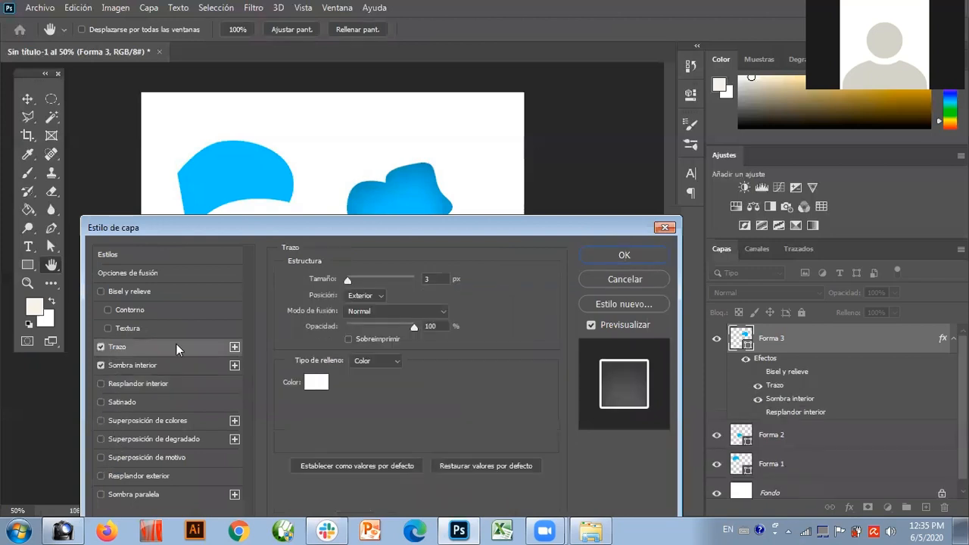
mouse_move(349, 284)
mouse_down()
mouse_move(362, 282)
mouse_move(353, 288)
mouse_up()
click(315, 383)
mouse_move(346, 227)
mouse_down()
mouse_move(284, 193)
mouse_move(270, 116)
mouse_up()
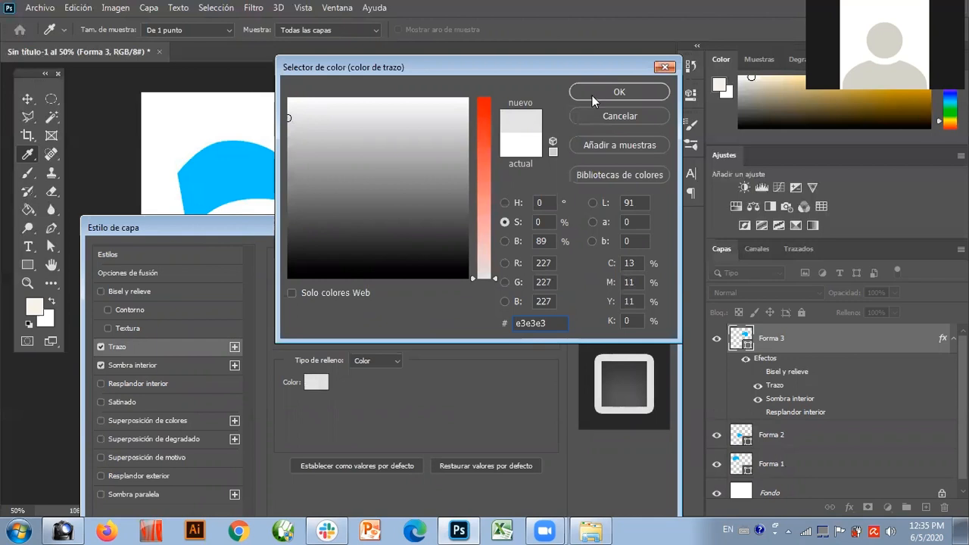
click(592, 95)
drag(492, 230, 513, 231)
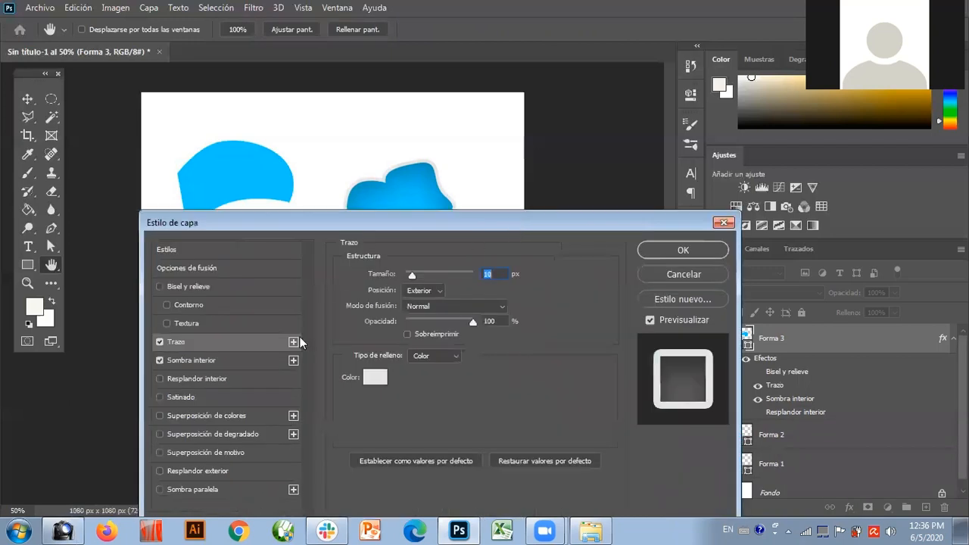
click(159, 343)
click(160, 342)
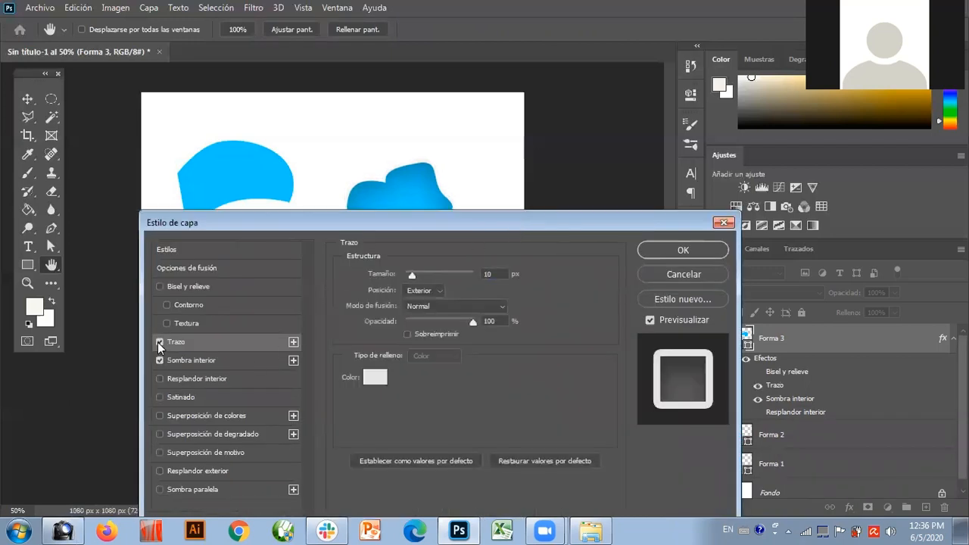
click(160, 360)
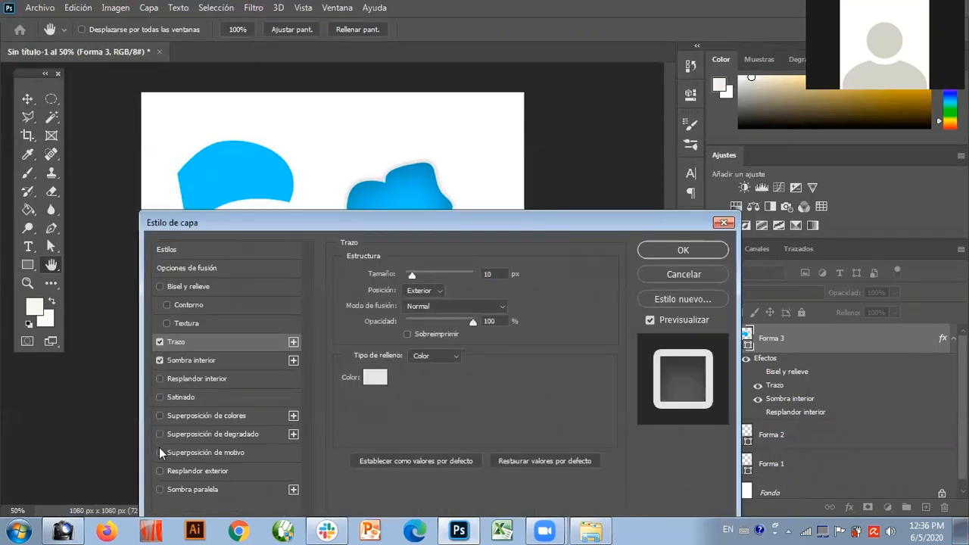
Step: Apply a Drop Shadow to Forma 3 with 38% opacity, 130° angle, 20 px distance and 0 px size, and accept the layer style
click(196, 491)
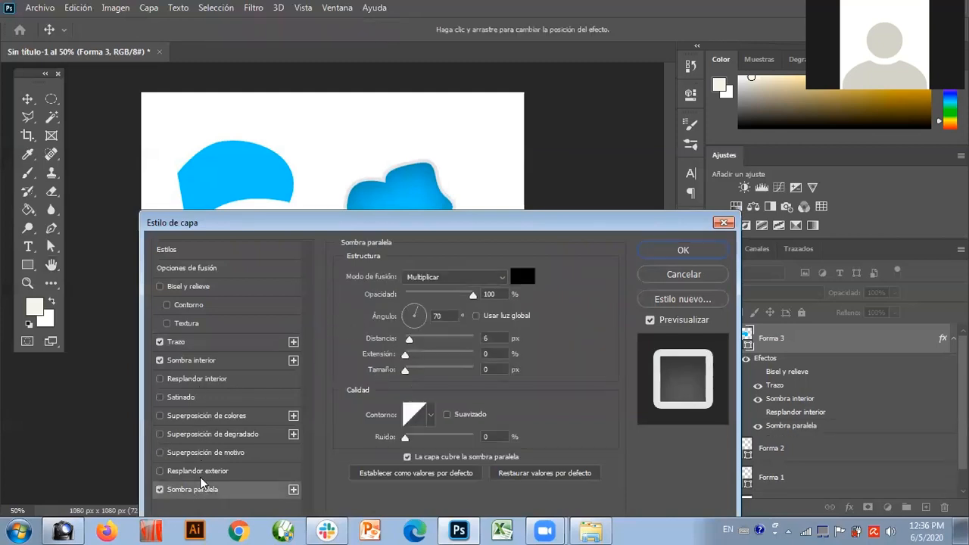
drag(329, 222, 204, 287)
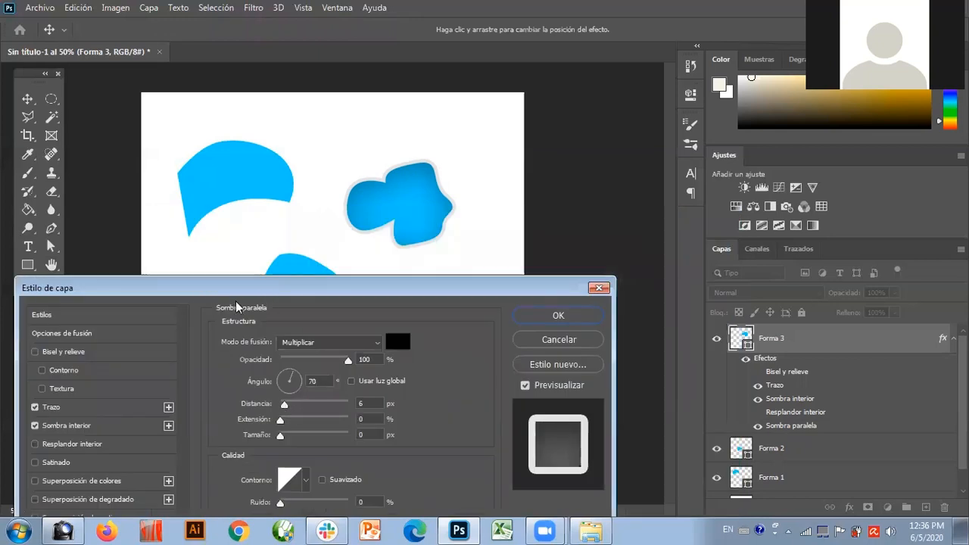
drag(242, 280, 276, 137)
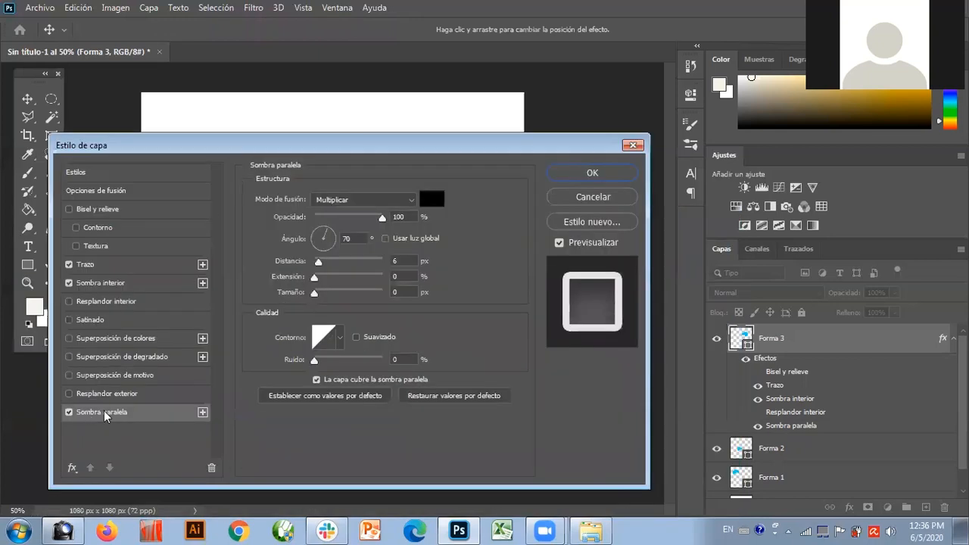
drag(344, 145, 296, 281)
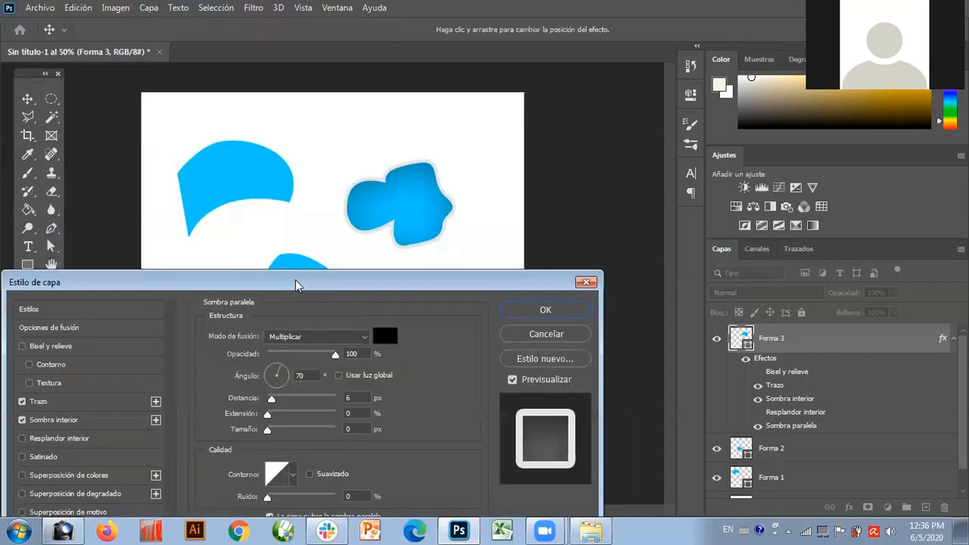
drag(271, 398, 265, 446)
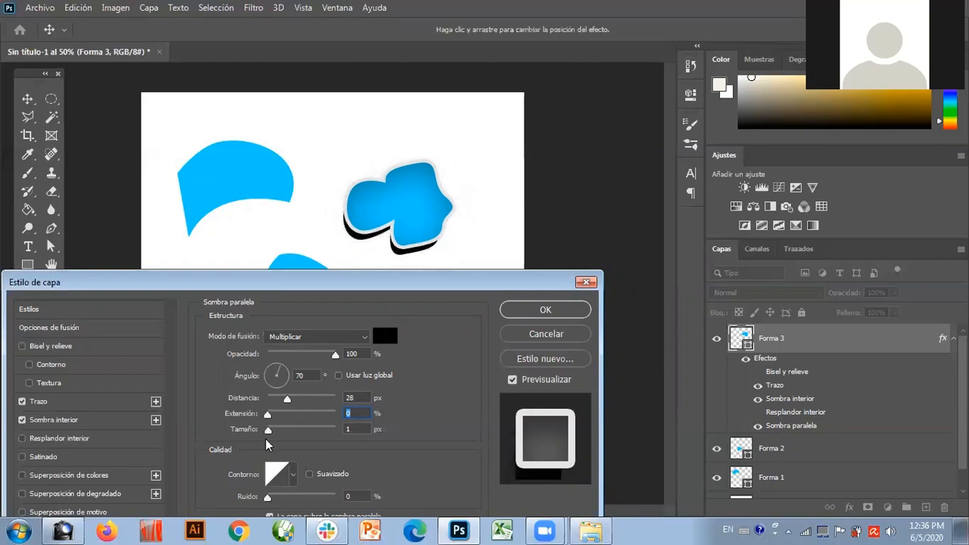
drag(338, 362, 295, 367)
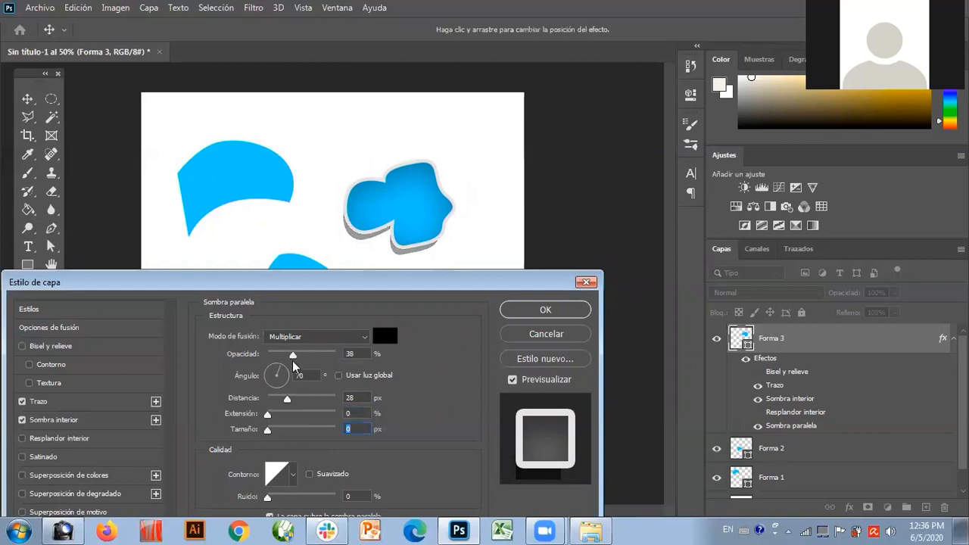
drag(287, 399, 273, 374)
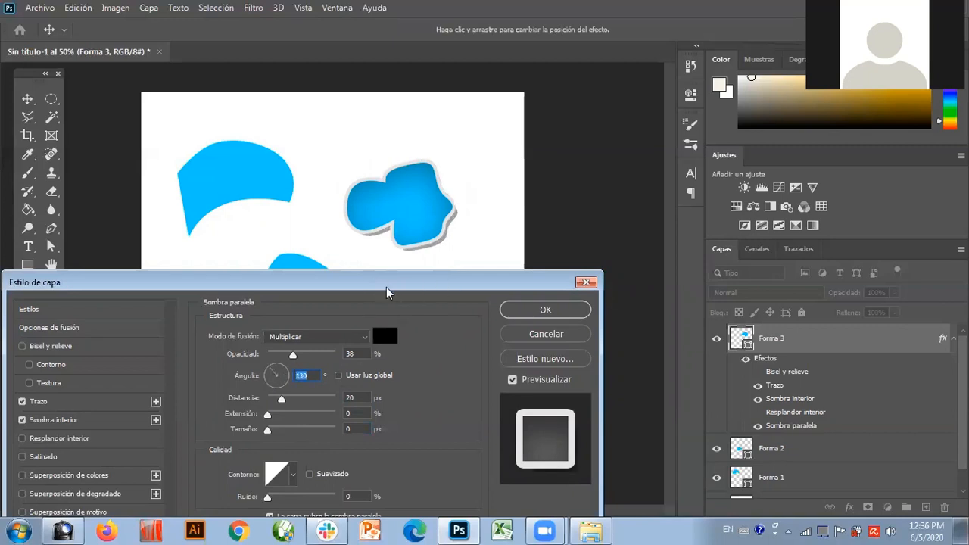
drag(320, 283, 374, 310)
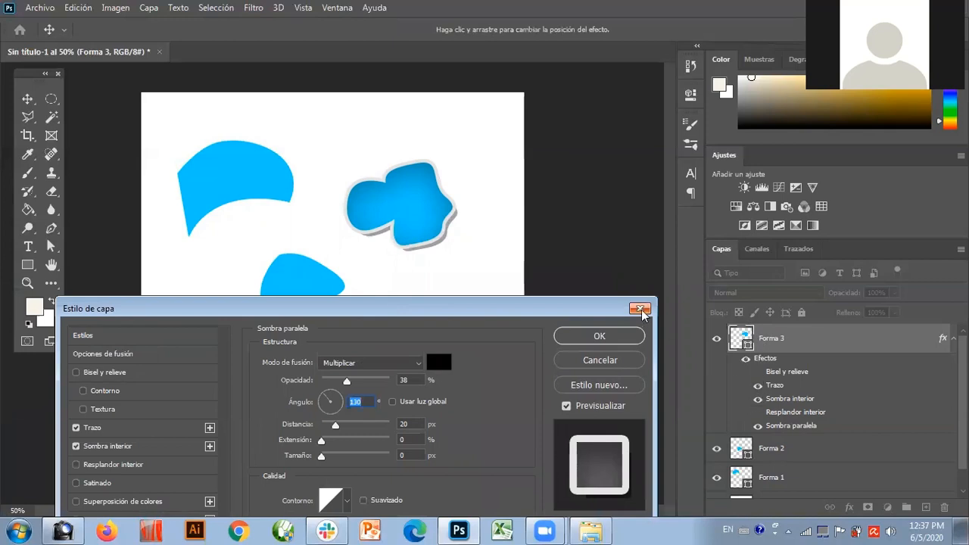
click(600, 336)
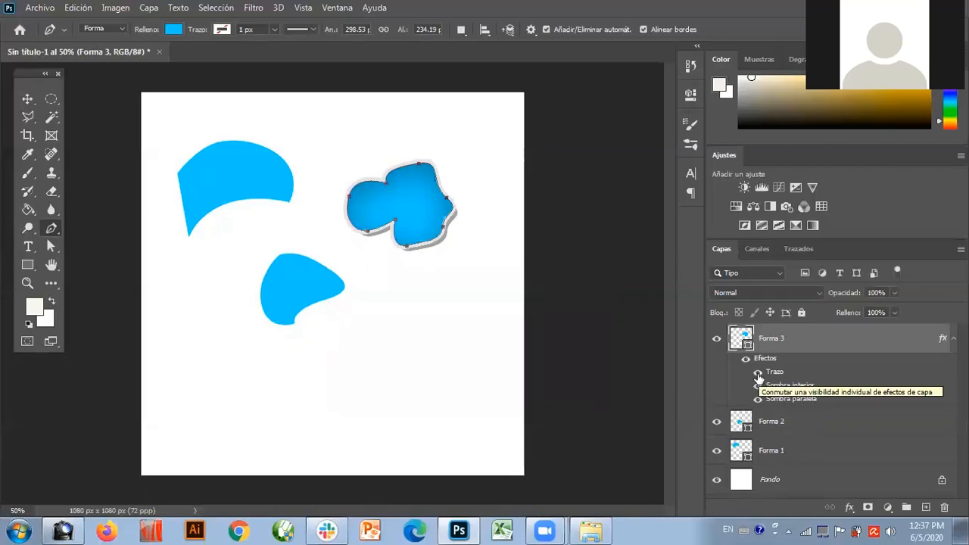
Step: Toggle the visibility of Forma 3's stroke, inner shadow and drop shadow individually, and of all its effects together, to compare the shape's look
click(757, 373)
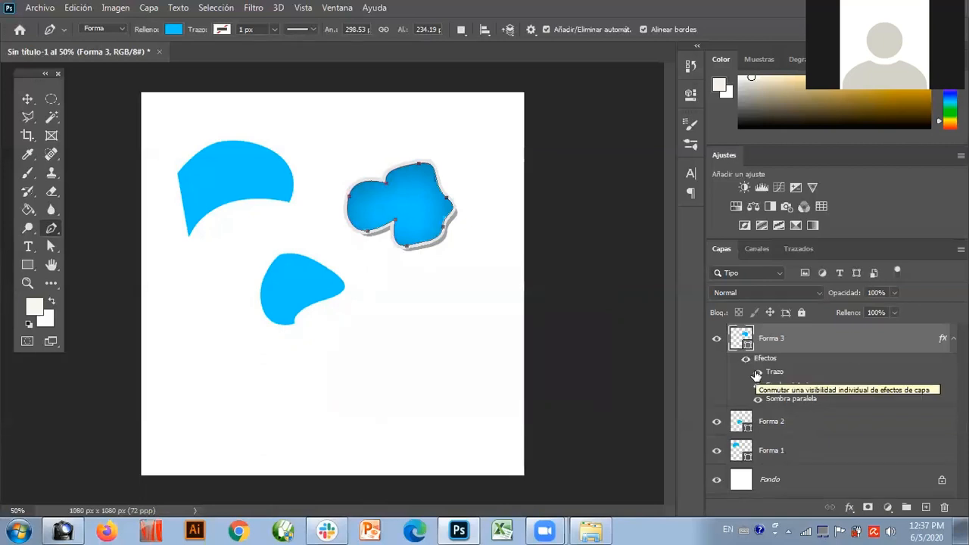
click(758, 386)
click(758, 399)
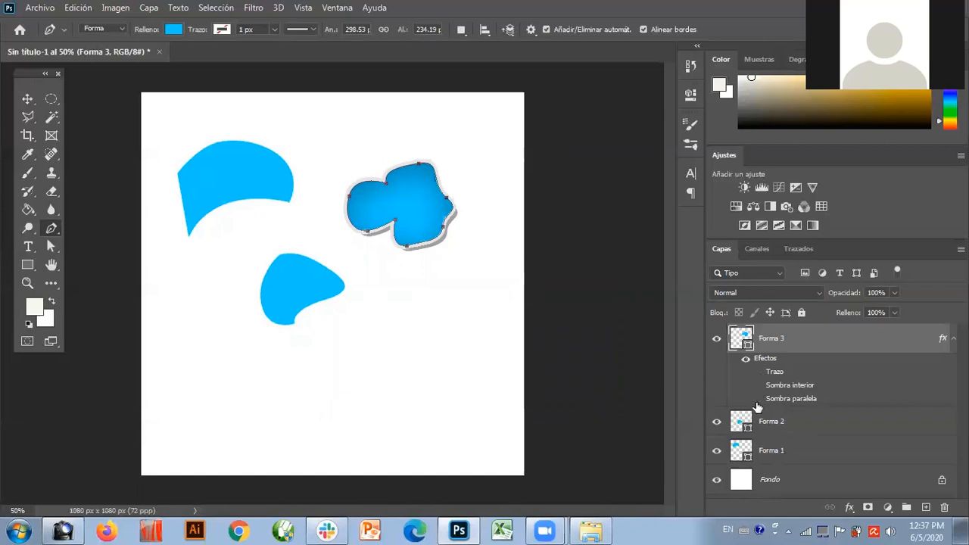
click(757, 385)
click(758, 371)
click(745, 362)
click(745, 362)
click(745, 363)
click(745, 364)
Step: Close the untitled document without saving and open the recent file 01_figuras.jpg using its embedded colour profile
click(159, 51)
click(493, 208)
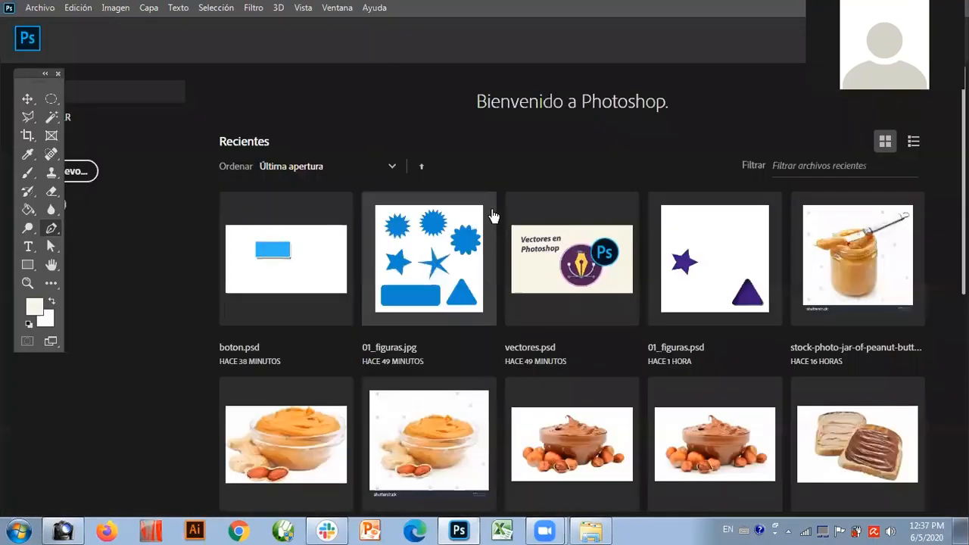
click(407, 242)
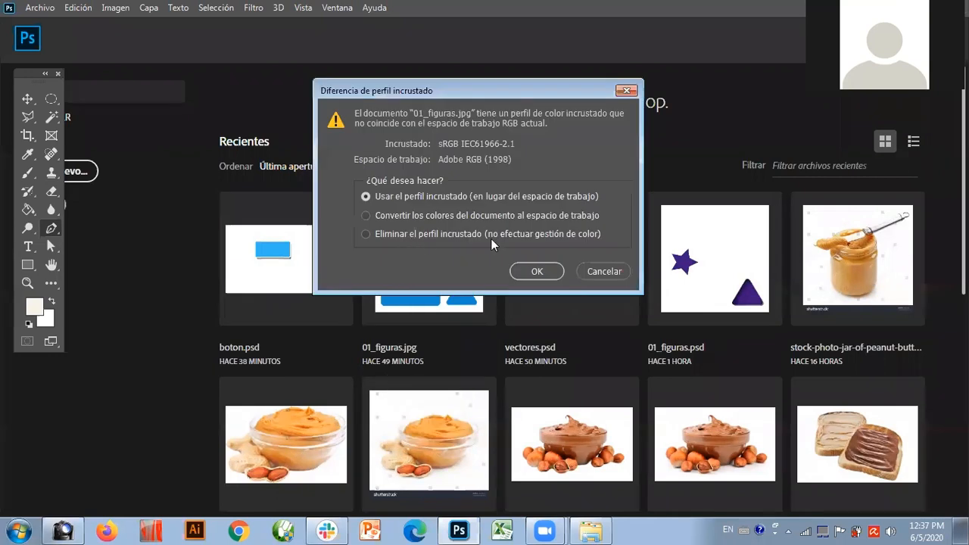
click(522, 271)
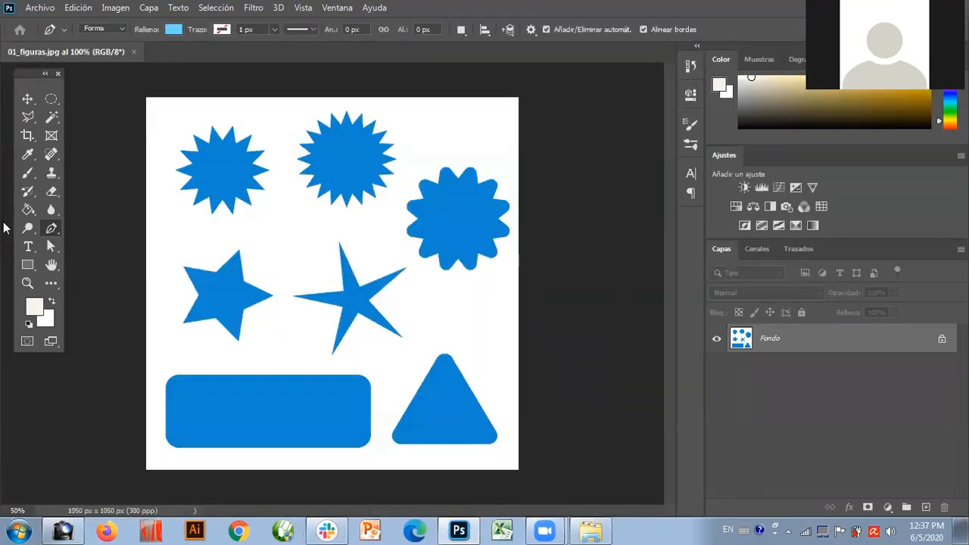
Step: Trace the thin five-pointed star in the middle of the image with the Pen tool as a closed straight-sided shape
click(27, 99)
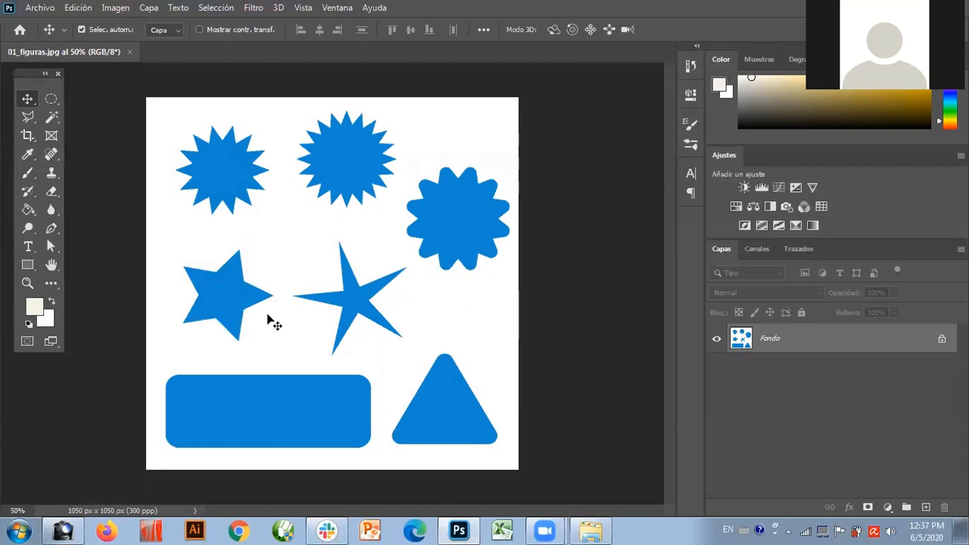
click(51, 228)
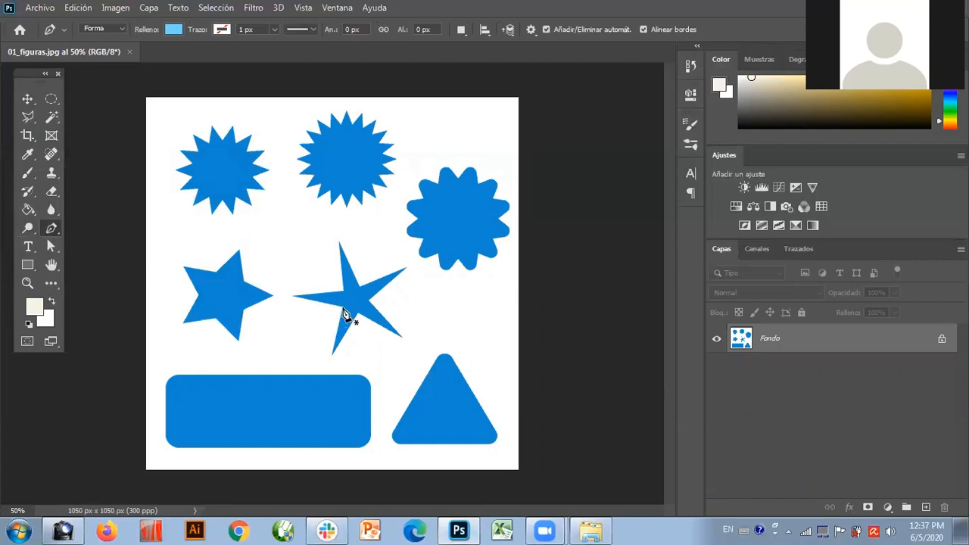
click(343, 307)
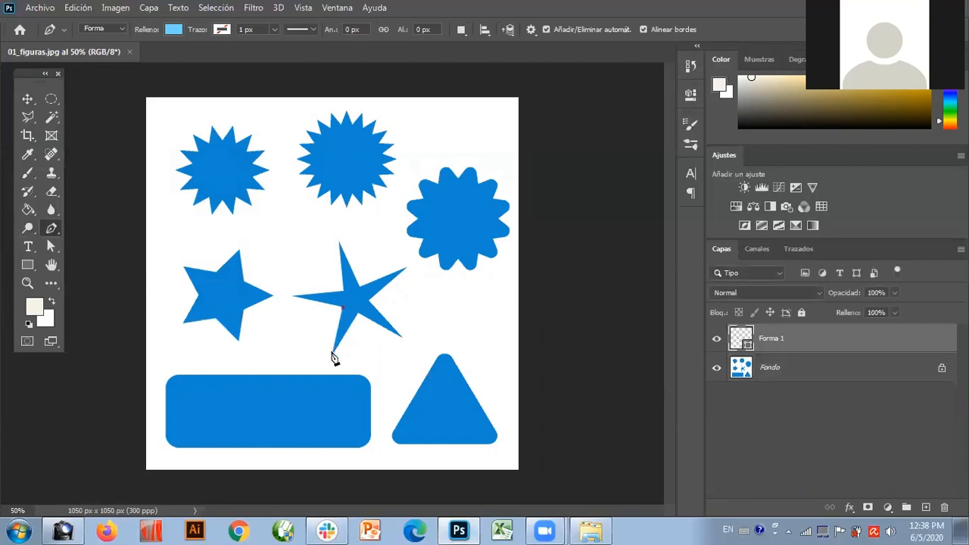
click(332, 353)
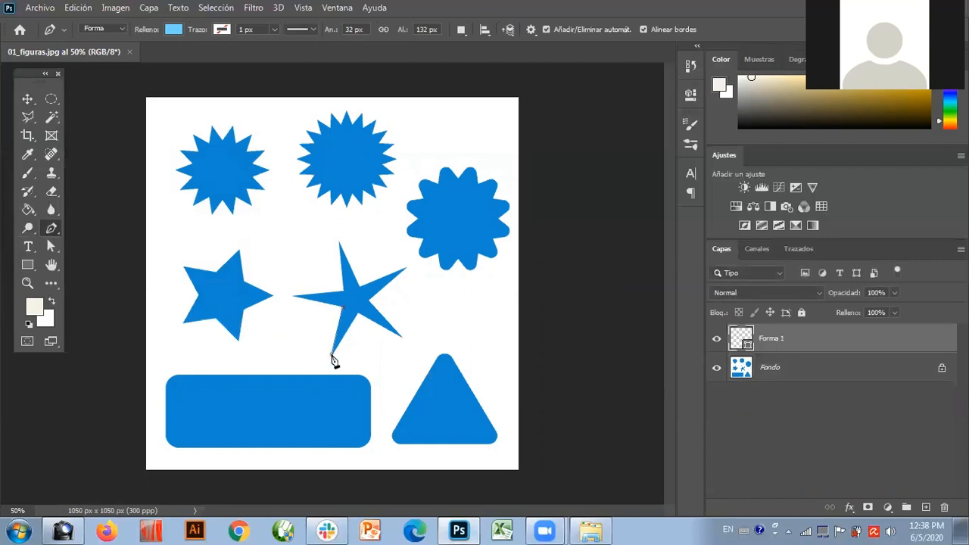
click(359, 313)
click(402, 339)
click(370, 301)
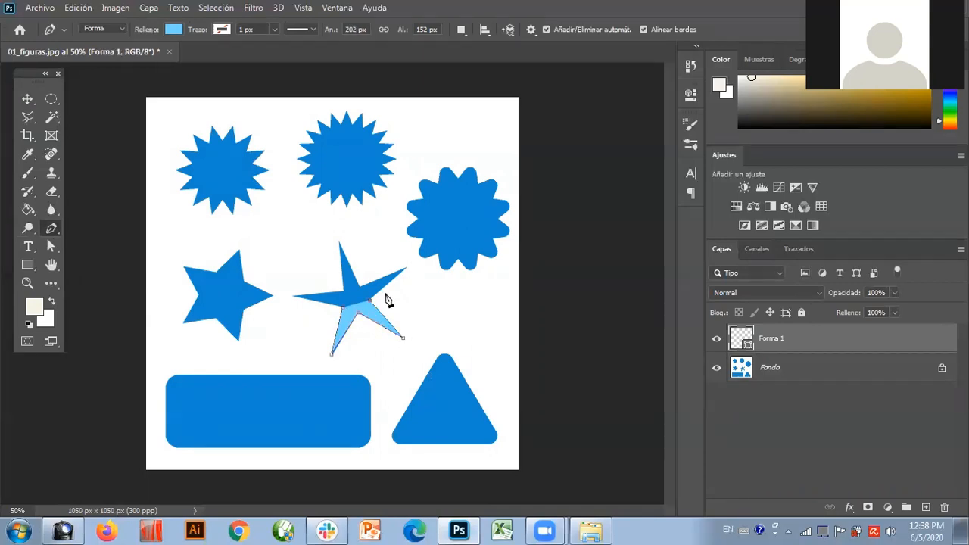
click(407, 267)
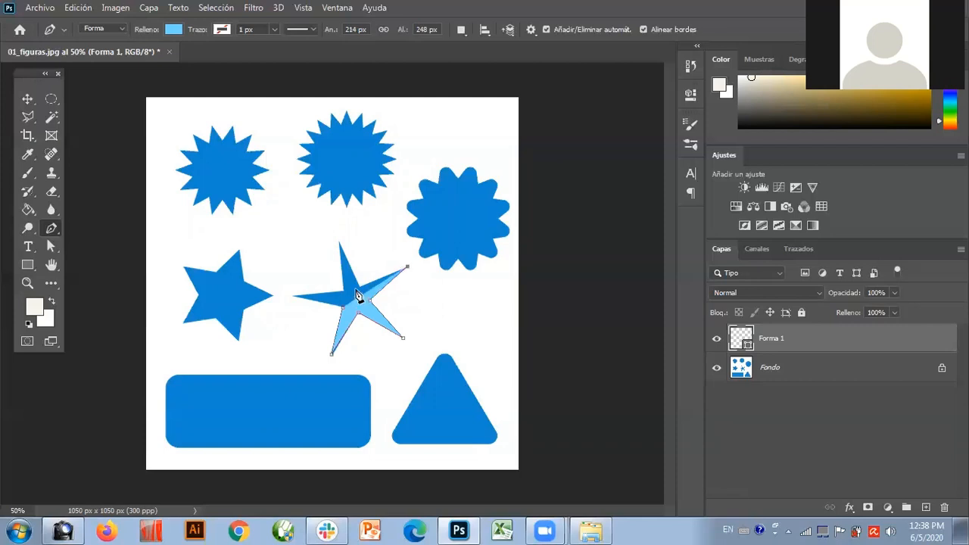
click(357, 286)
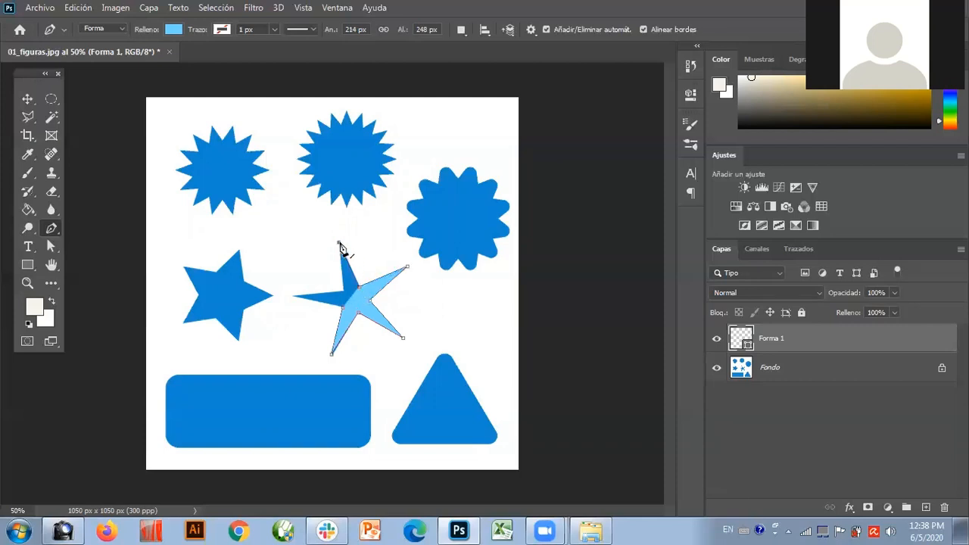
click(338, 244)
click(345, 294)
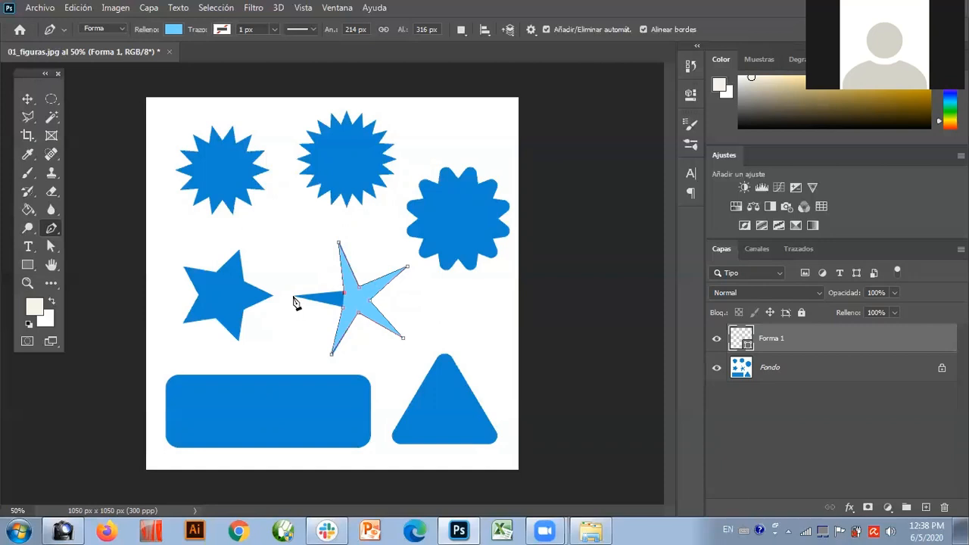
click(295, 297)
click(344, 309)
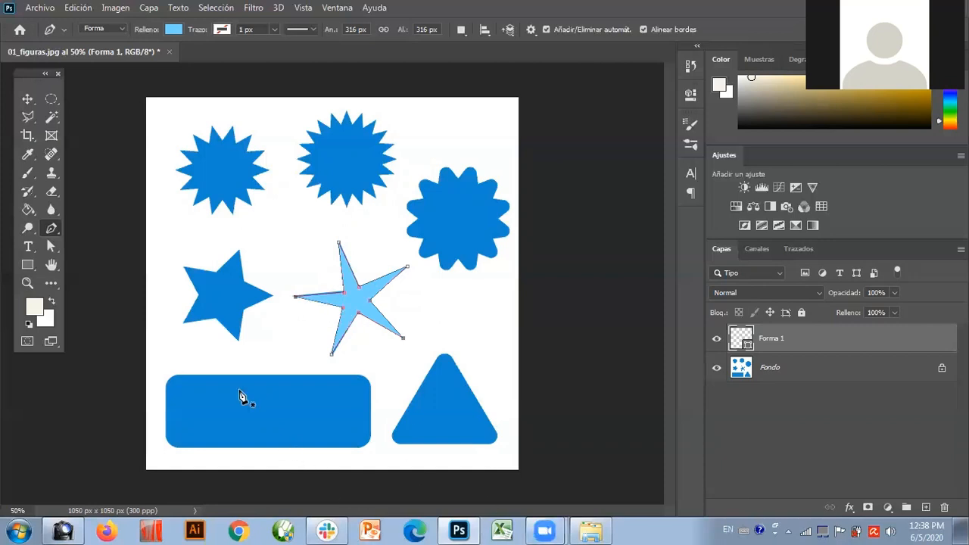
Step: Rename the traced star's layer as estrella
double_click(785, 340)
text(estrella)
key(Return)
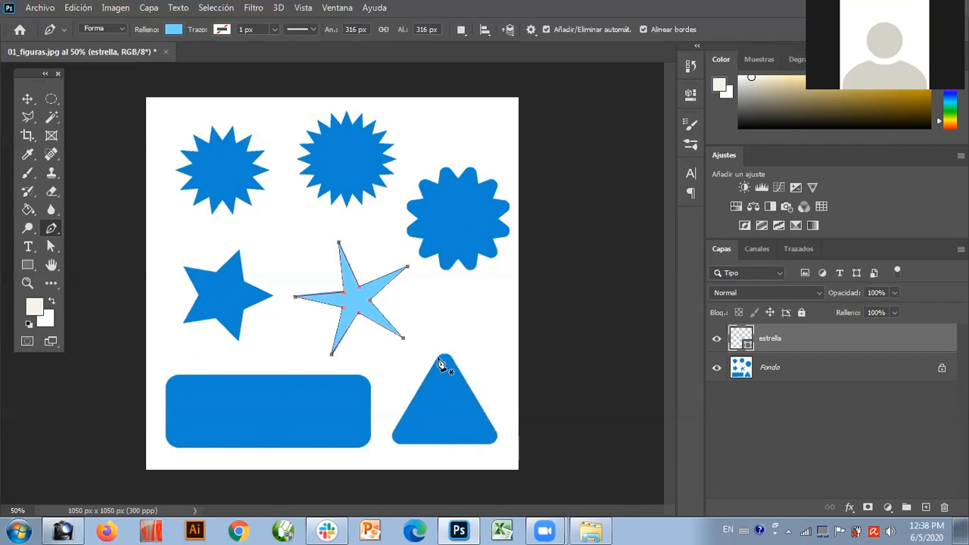
Step: Trace the rounded triangle with the Pen tool on a new shape layer, placing two anchor points at each corner joined by straight segments
click(439, 359)
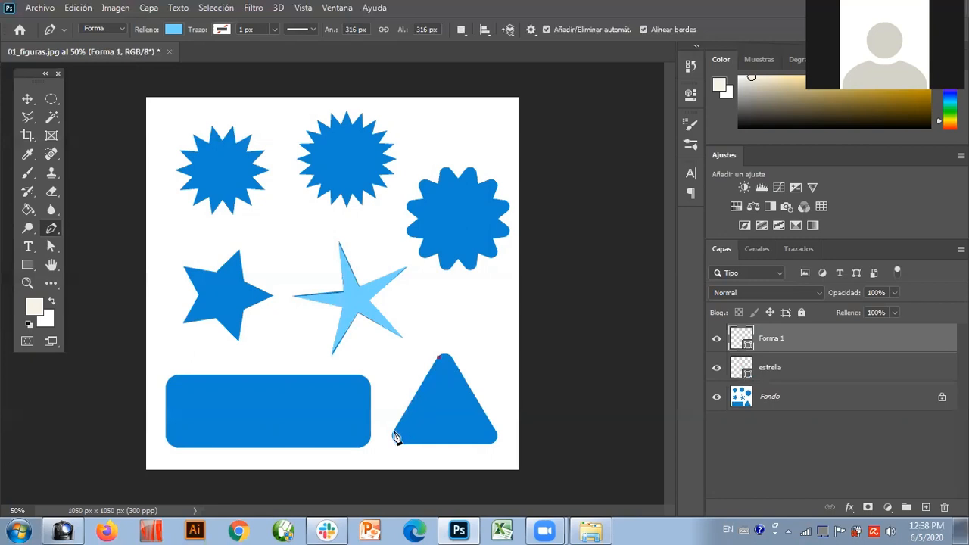
click(393, 432)
click(402, 445)
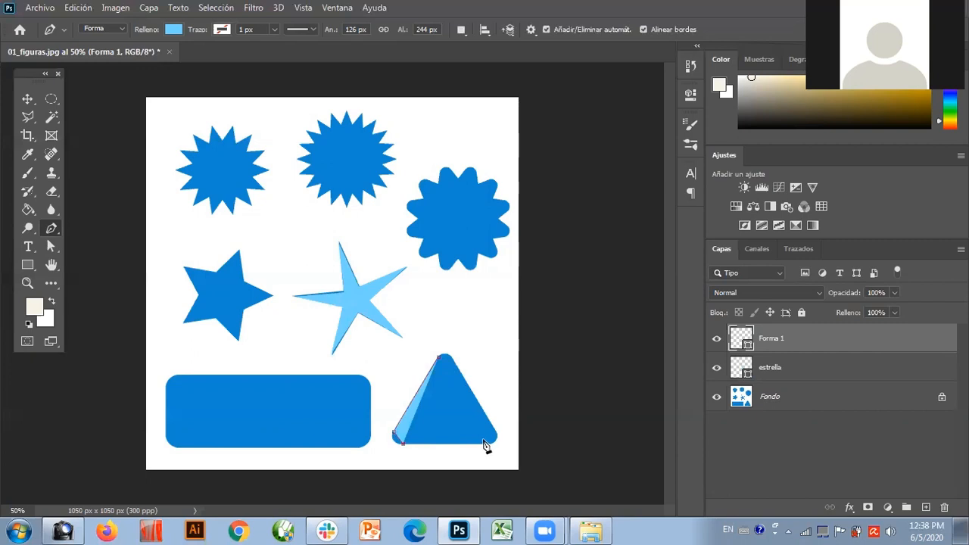
click(488, 446)
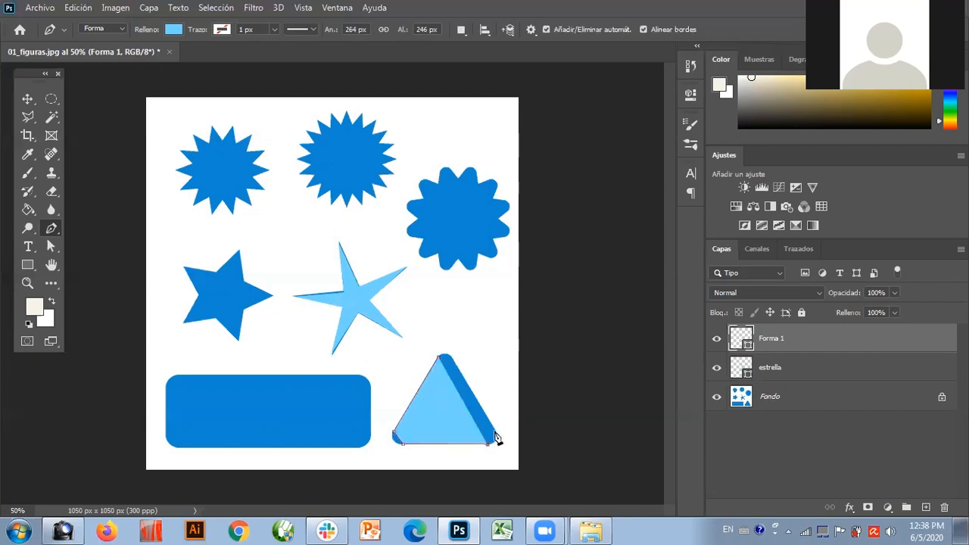
click(496, 437)
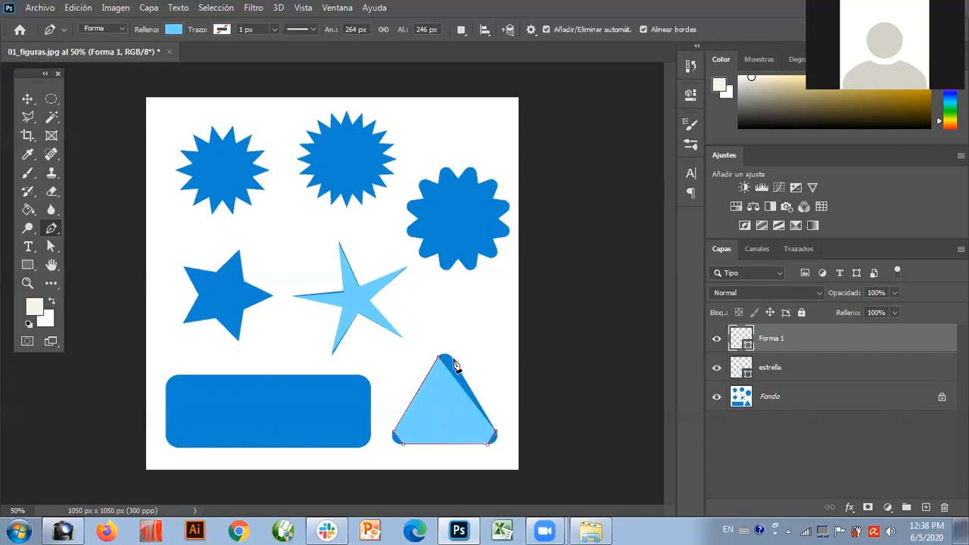
click(445, 360)
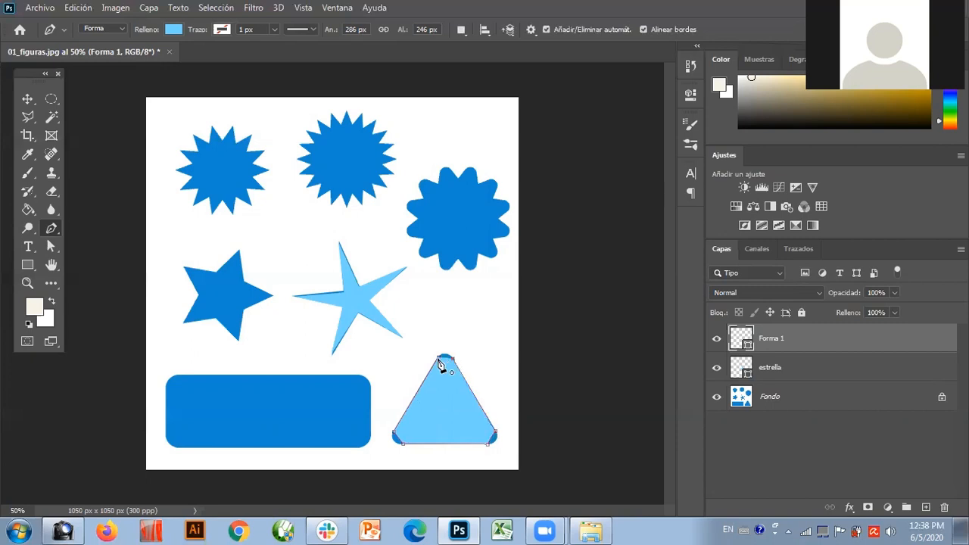
Step: Curve the traced triangle's three corners with the Convert Point tool so they follow the rounded corners of the original figure
click(27, 283)
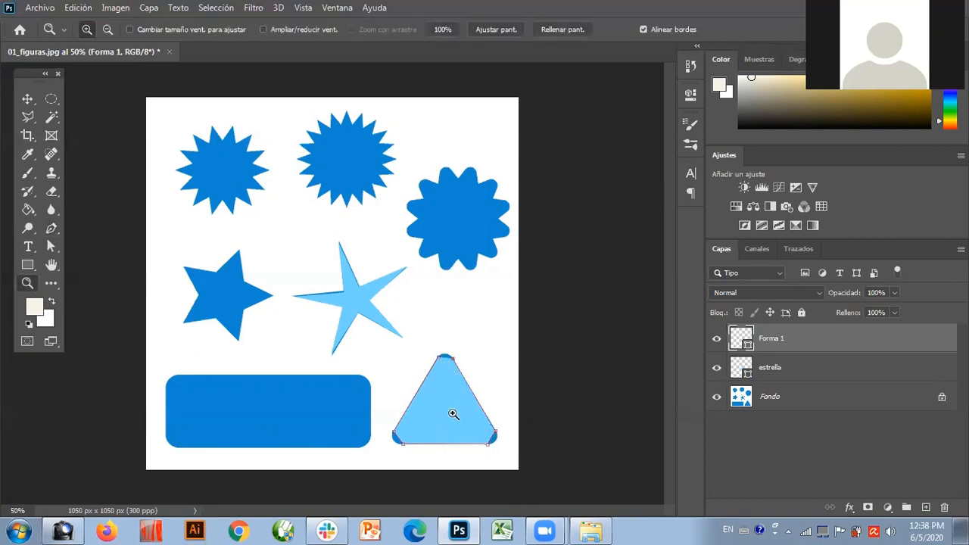
click(454, 414)
click(453, 414)
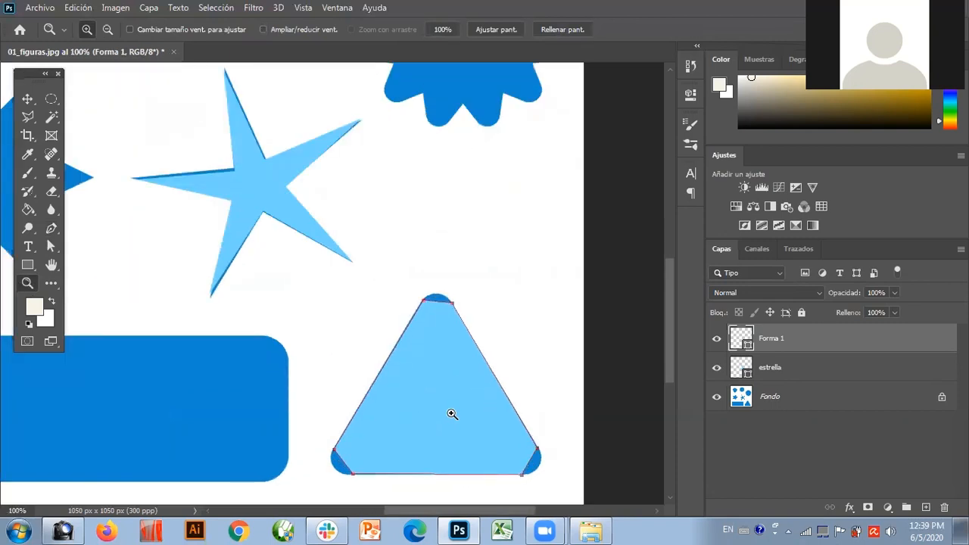
click(51, 232)
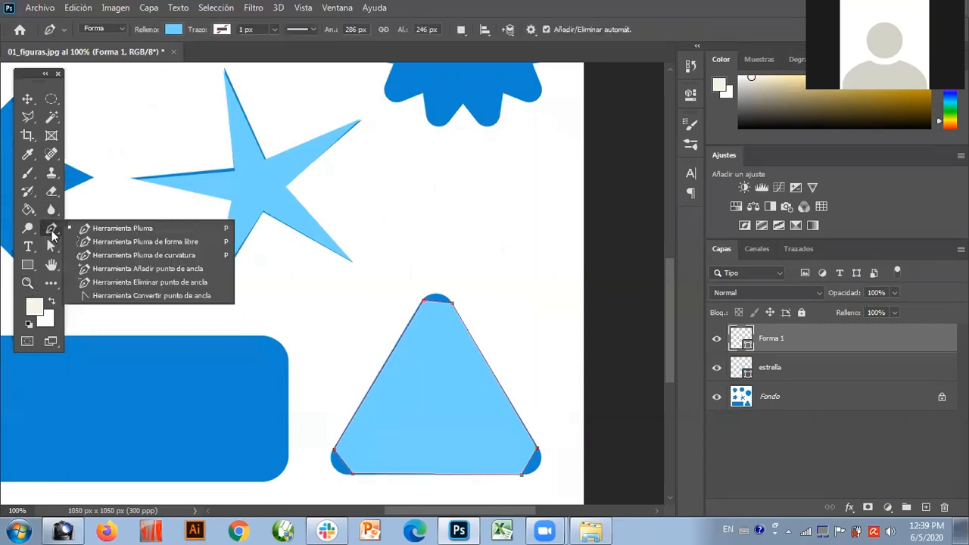
click(88, 295)
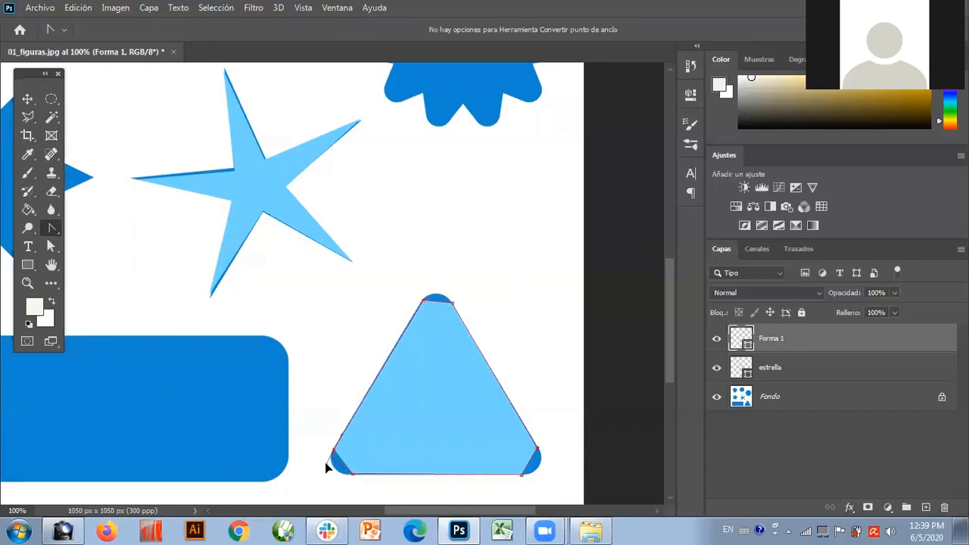
drag(325, 464, 357, 481)
drag(452, 305, 442, 285)
drag(520, 477, 528, 432)
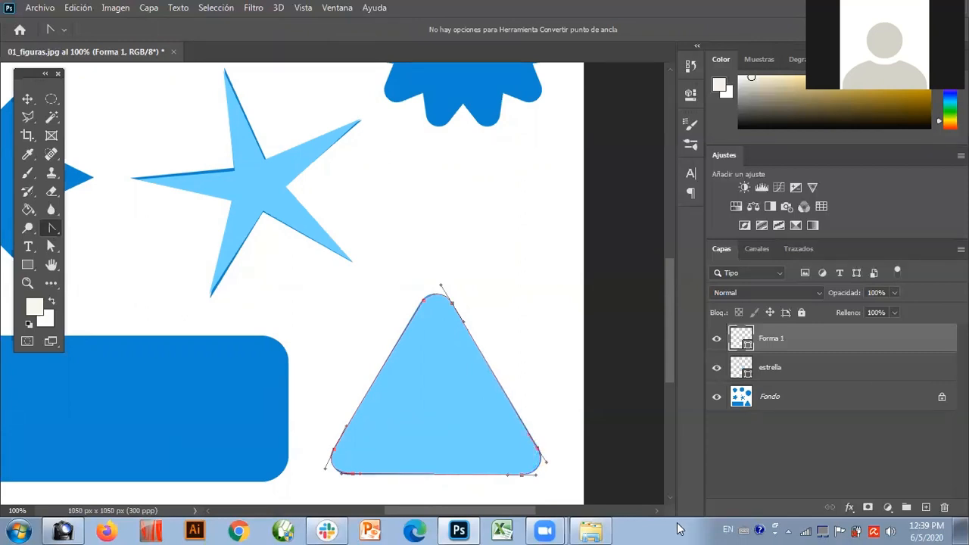
Step: Check the triangle's rounded outline by selecting and deselecting its path with the Path Selection tool
click(28, 283)
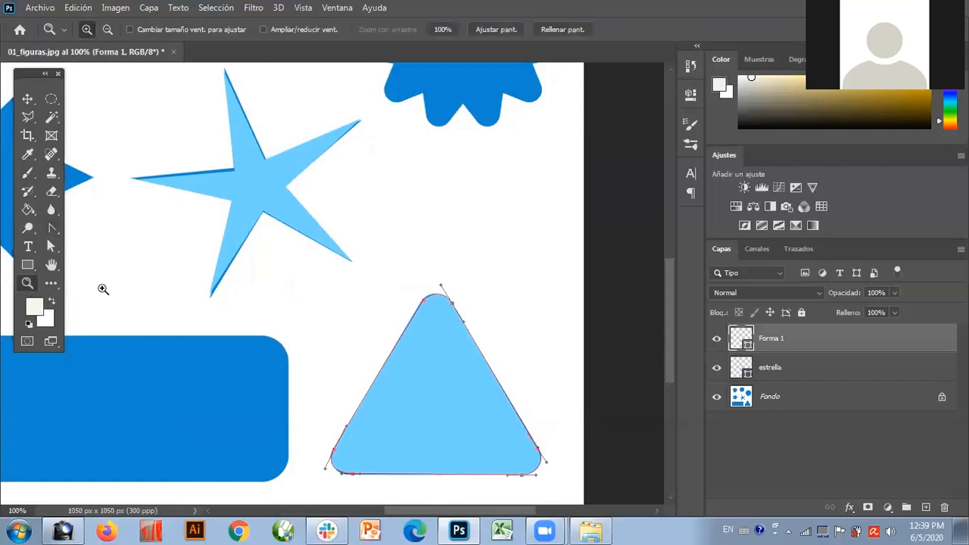
alt+click(435, 365)
scroll(474, 447, down, 2)
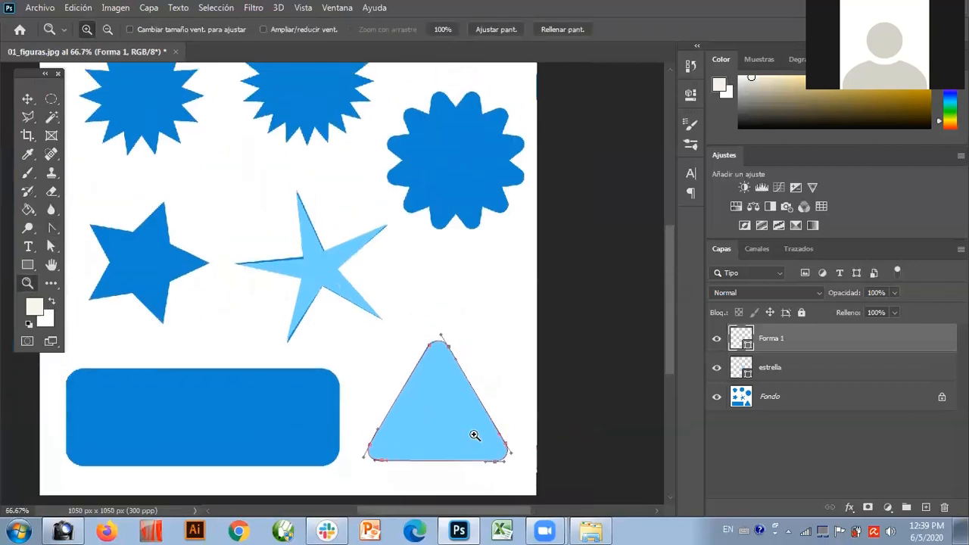
scroll(459, 402, down, 1)
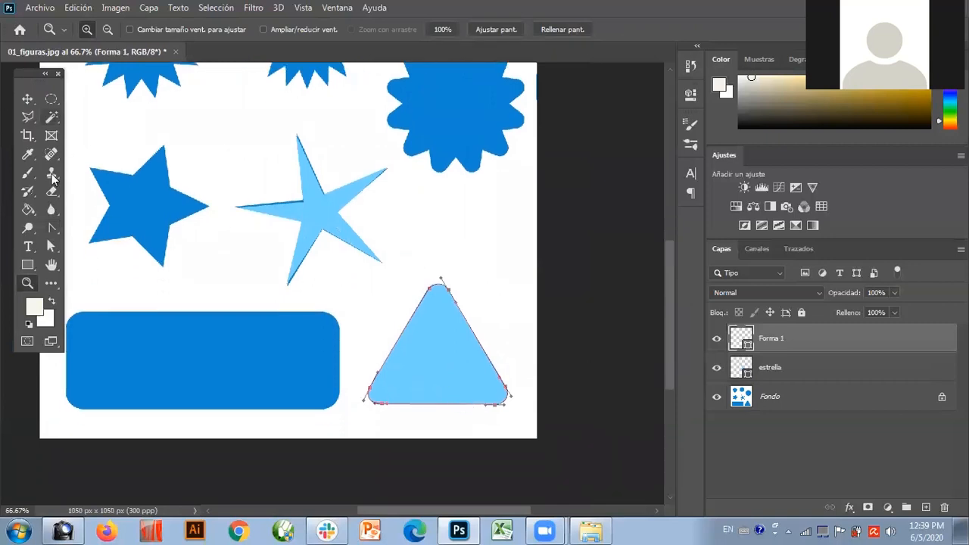
drag(51, 246, 85, 247)
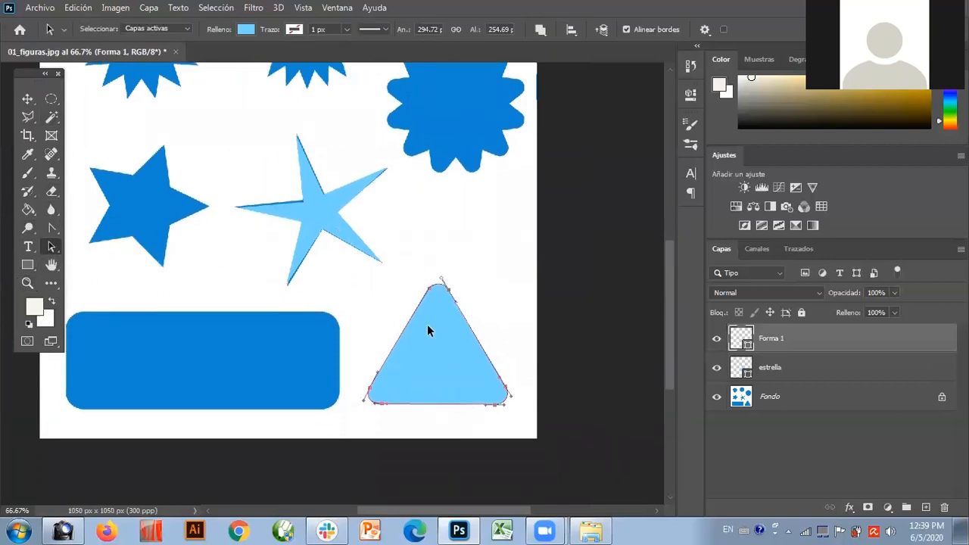
click(524, 259)
click(441, 330)
click(583, 347)
Step: Hide the estrella and Fondo layers to isolate the traced triangle, and clear the layer selection
click(717, 369)
click(717, 397)
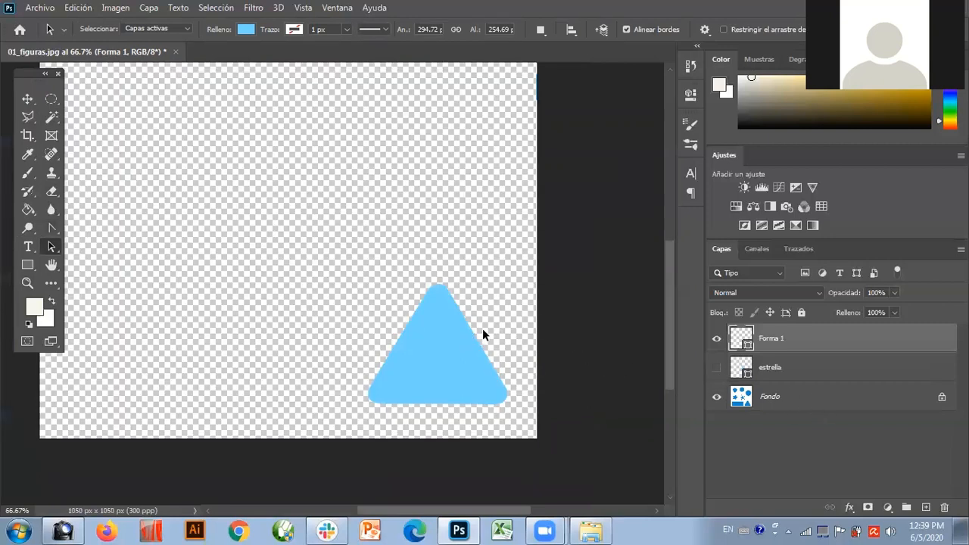
click(784, 436)
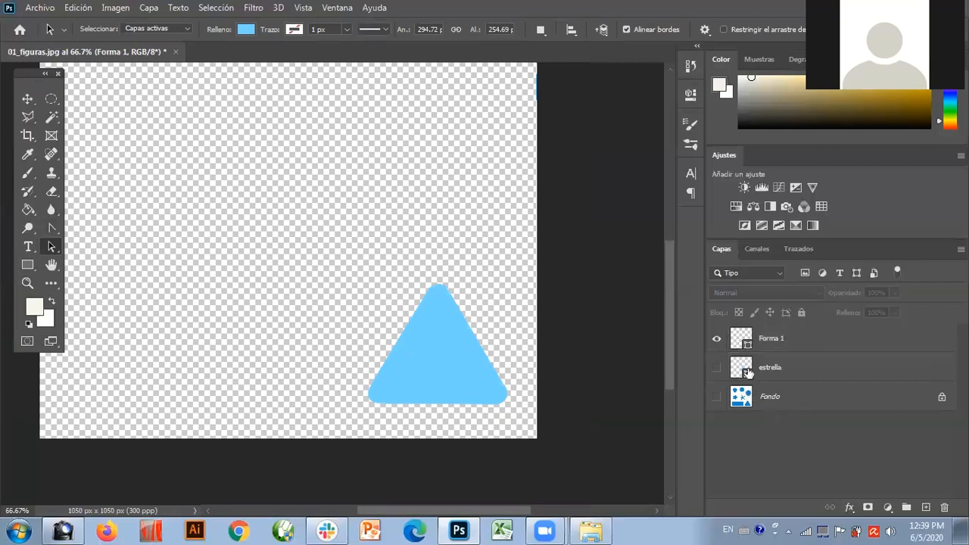
Step: Select the Forma 1 layer and open the colour picker for the triangle's fill
click(770, 339)
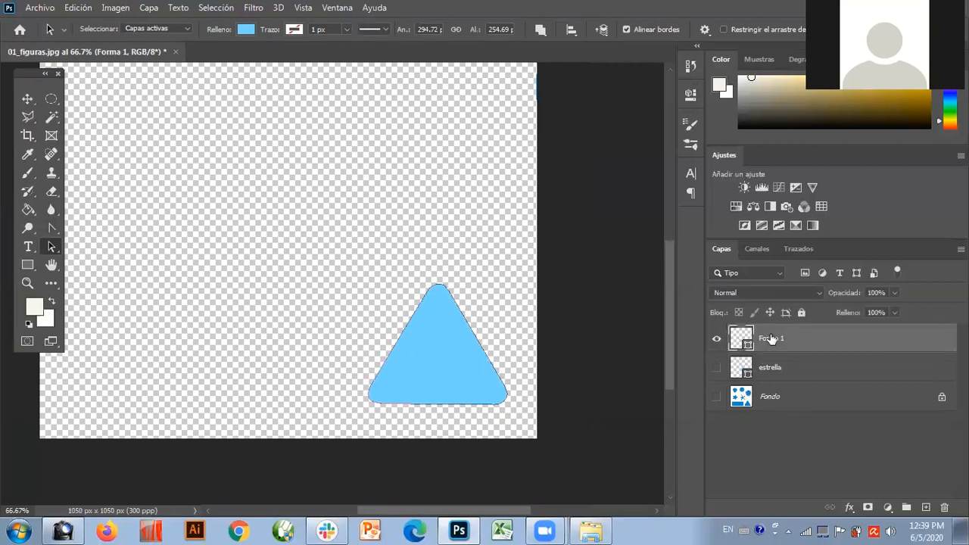
click(241, 30)
click(336, 58)
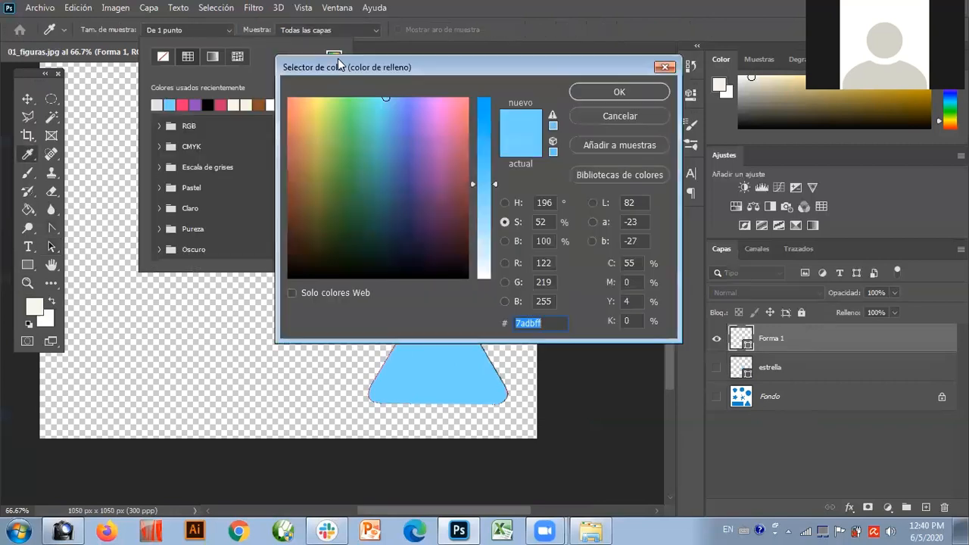
Step: Set the triangle's fill to the more saturated blue #45cdff and compare it briefly against the Fondo layer
drag(479, 184, 480, 149)
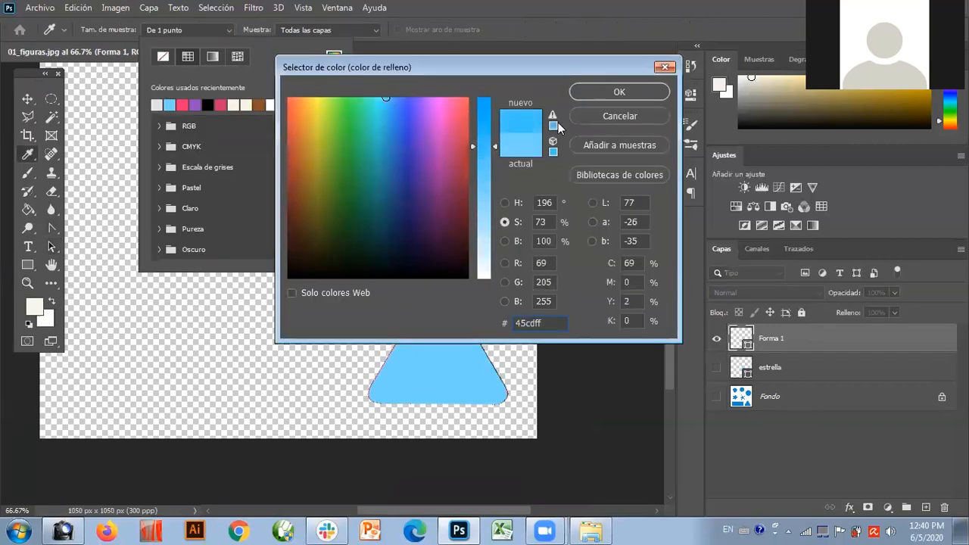
click(619, 92)
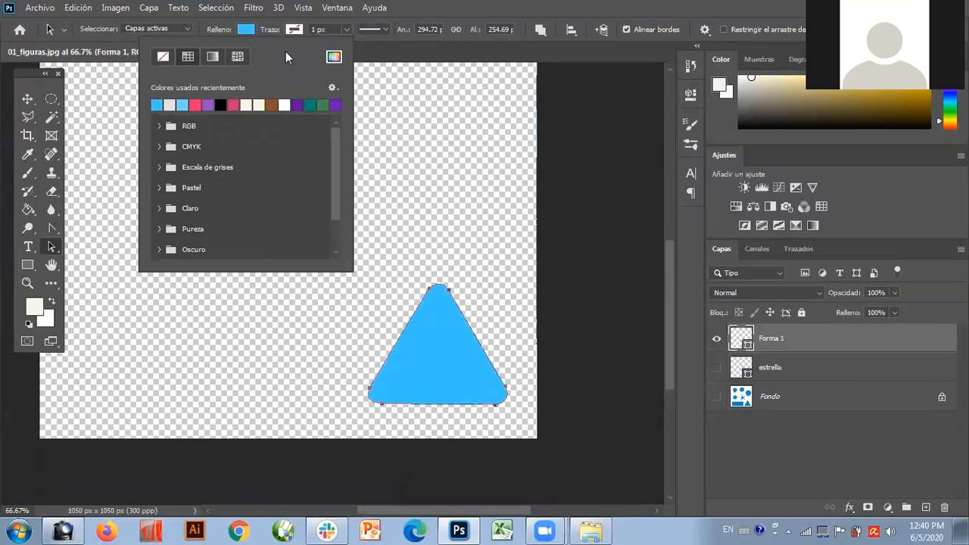
click(242, 31)
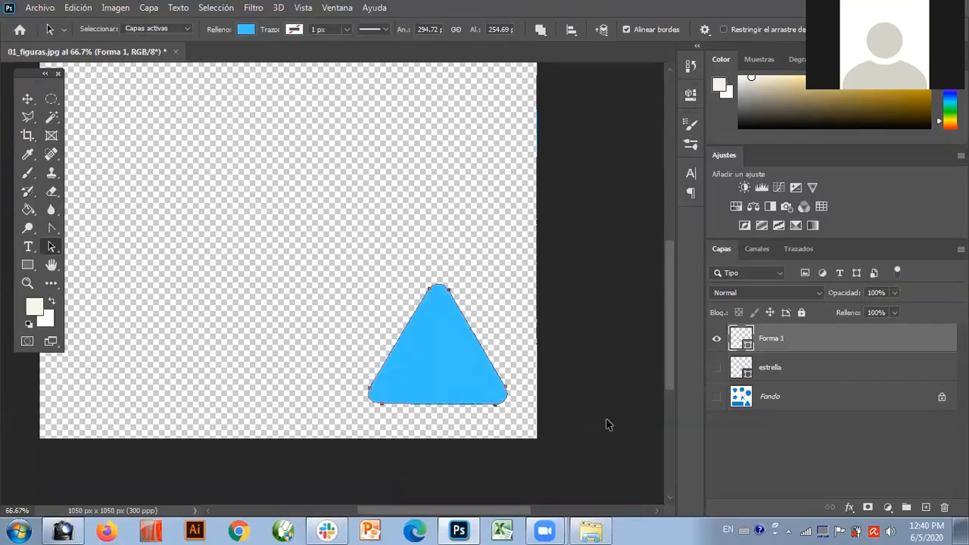
click(563, 352)
click(716, 396)
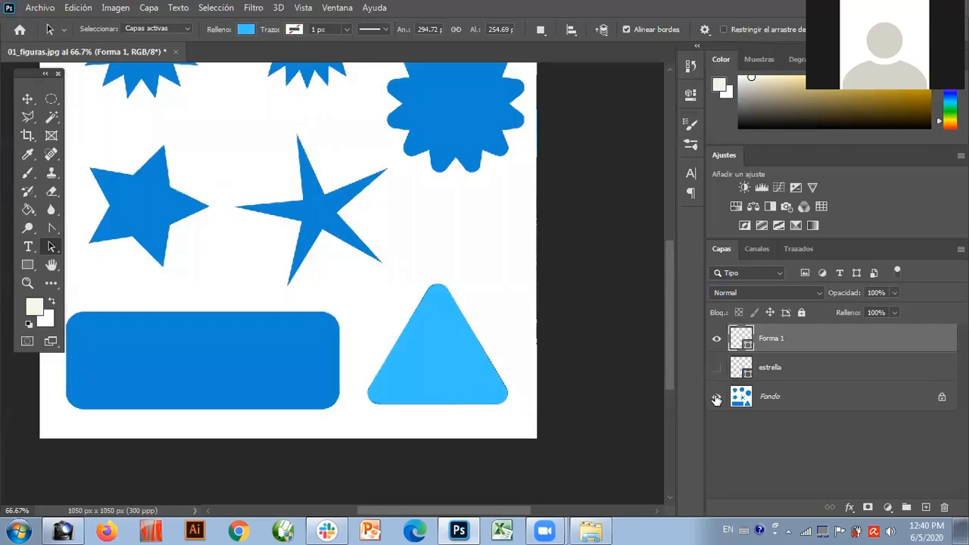
click(717, 398)
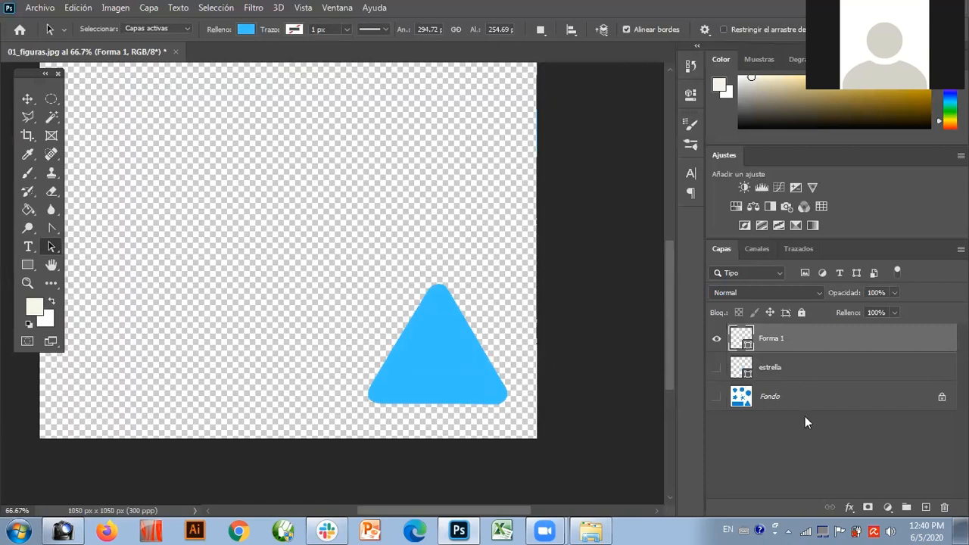
click(848, 509)
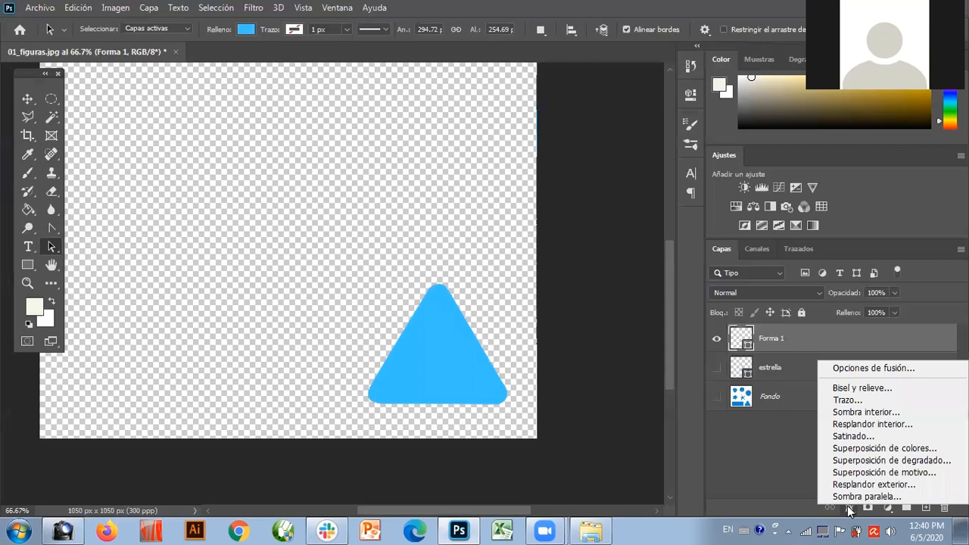
click(871, 413)
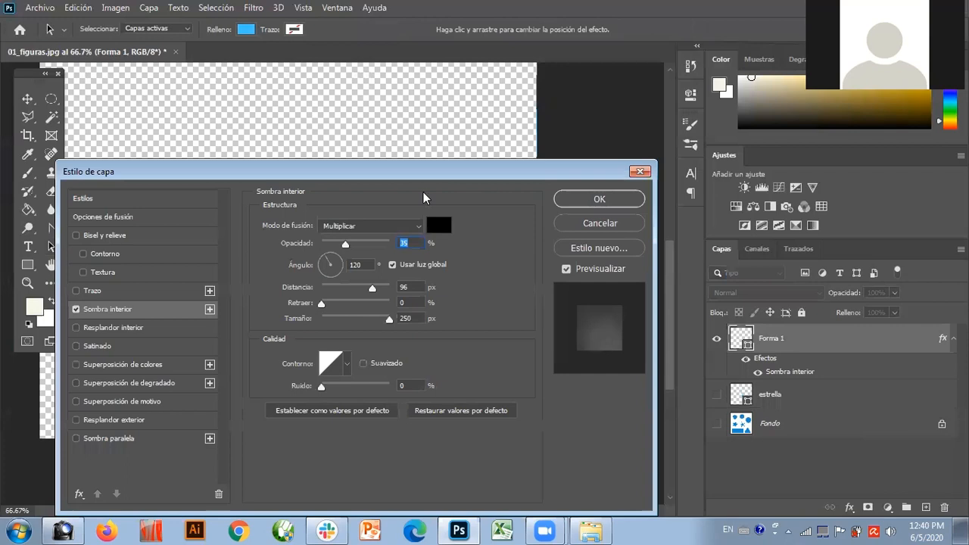
drag(405, 178, 757, 170)
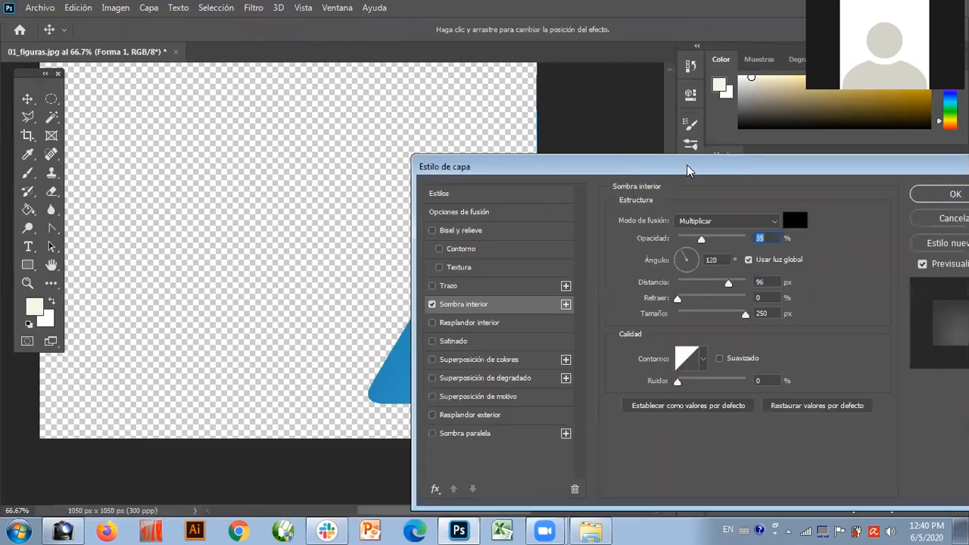
drag(687, 168, 294, 373)
drag(412, 369, 242, 55)
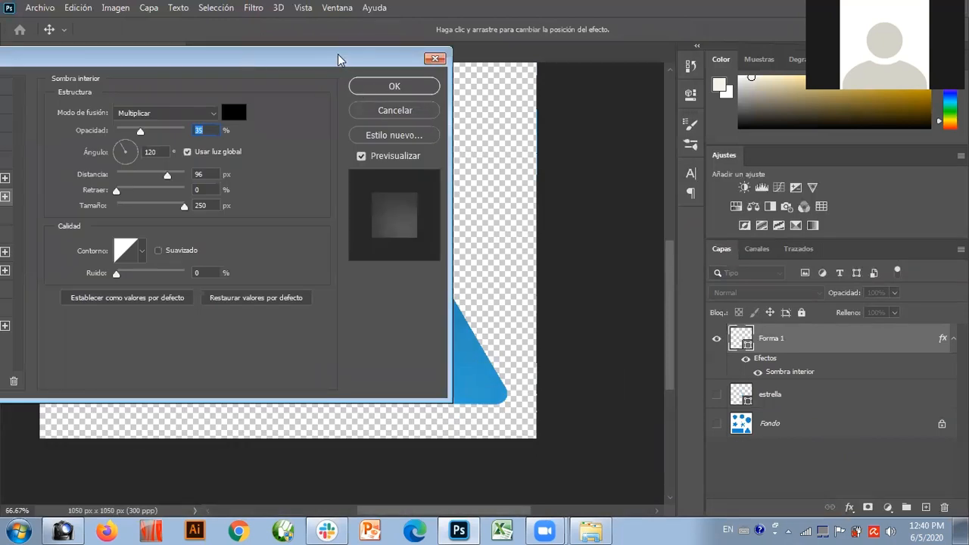
drag(338, 54, 279, 59)
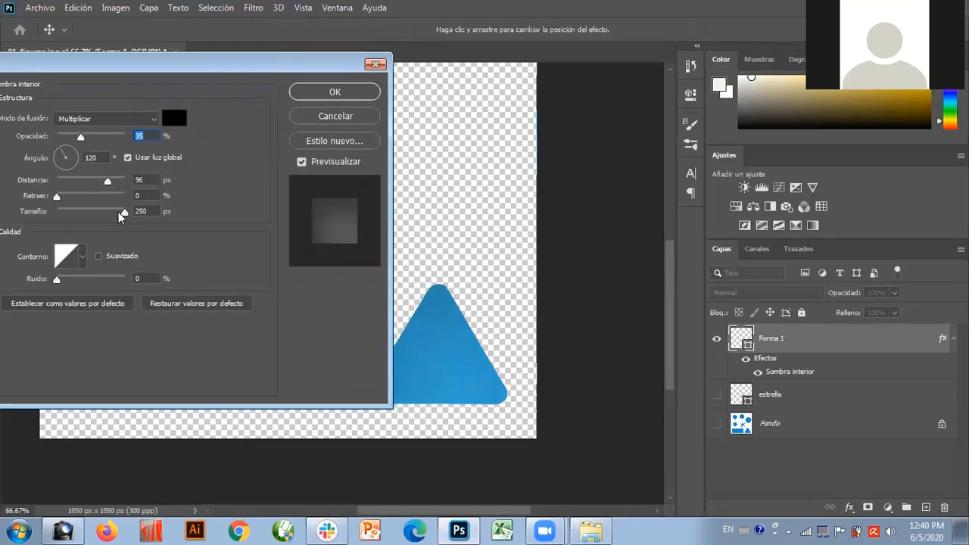
drag(107, 181, 154, 219)
drag(237, 64, 507, 69)
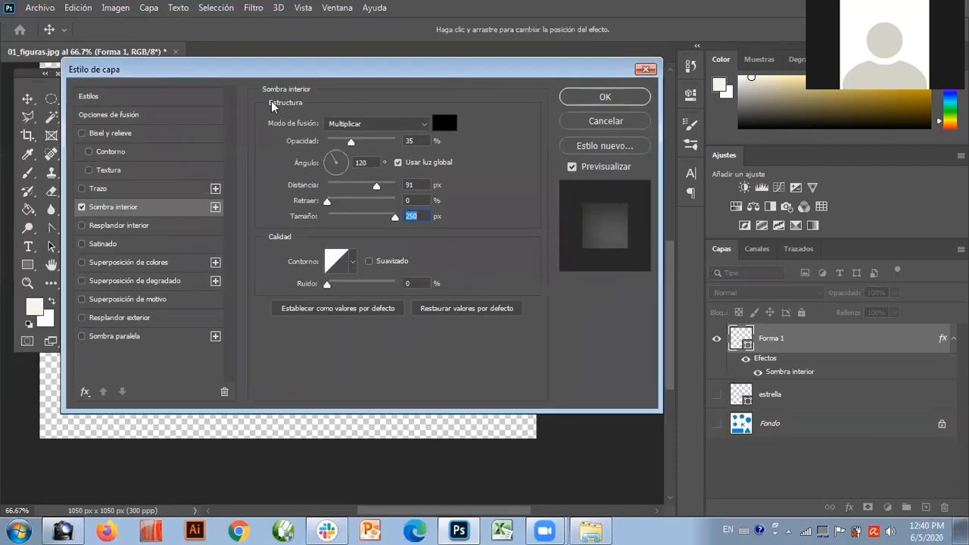
click(82, 206)
click(645, 70)
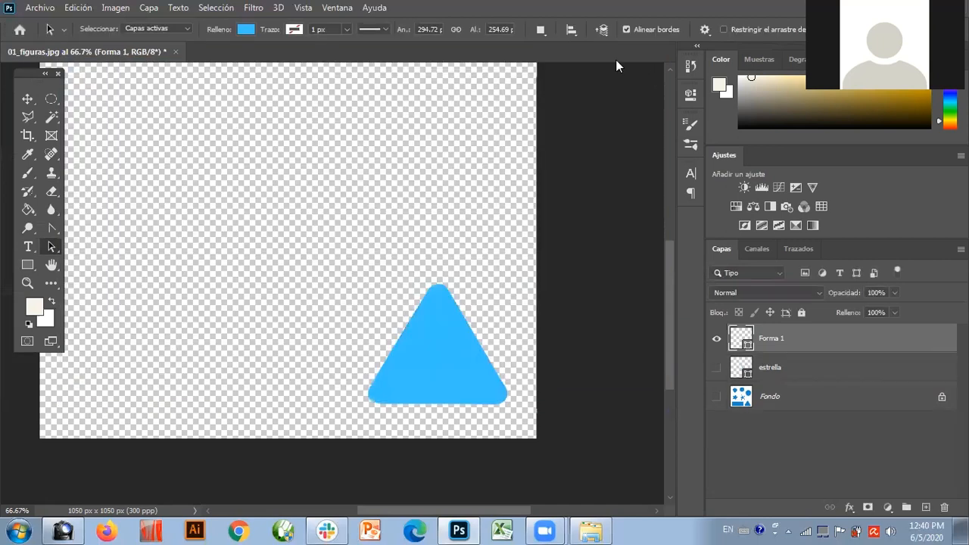
Step: Create a new layer above the triangle's layer and name it sombra
click(422, 386)
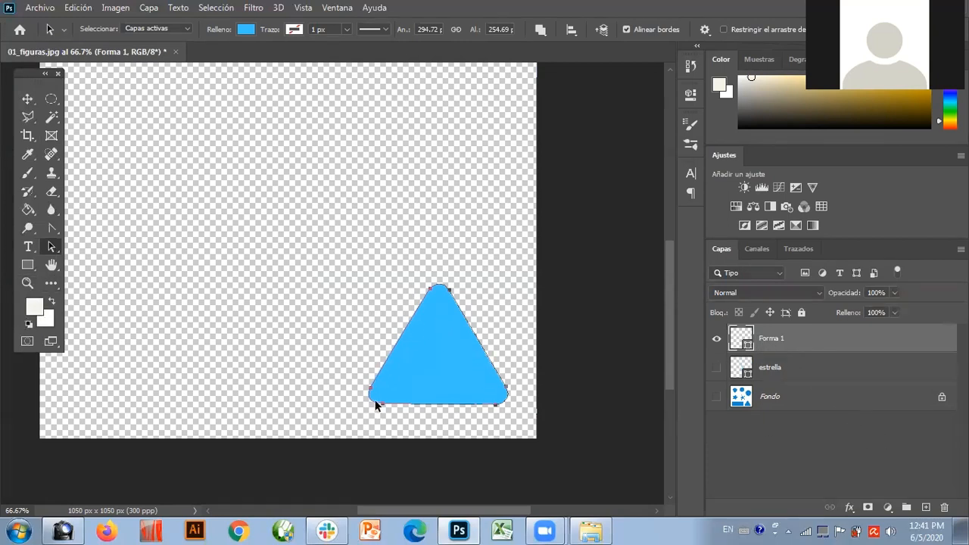
click(927, 508)
double_click(771, 342)
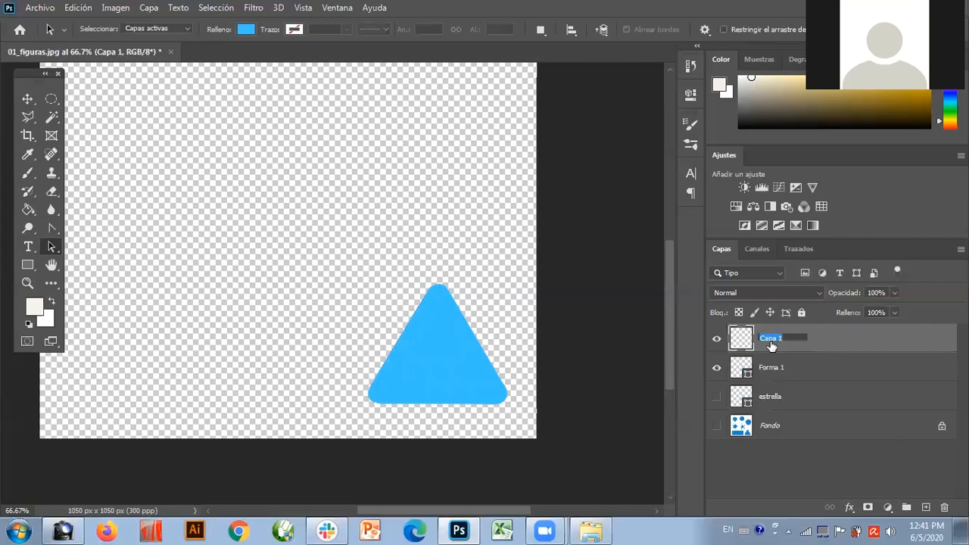
text(c)
key(Return)
Step: Set the foreground color to black (#000000)
click(33, 306)
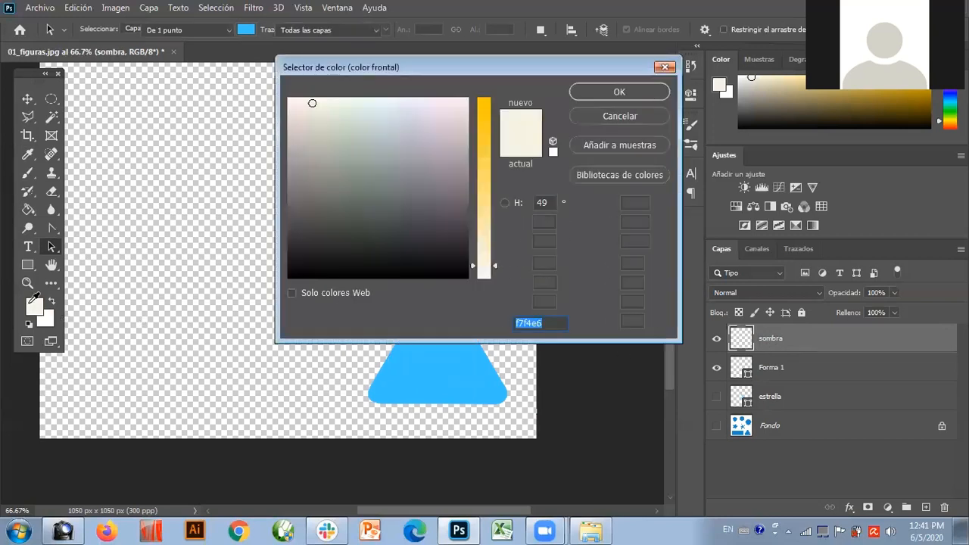
drag(301, 252, 281, 286)
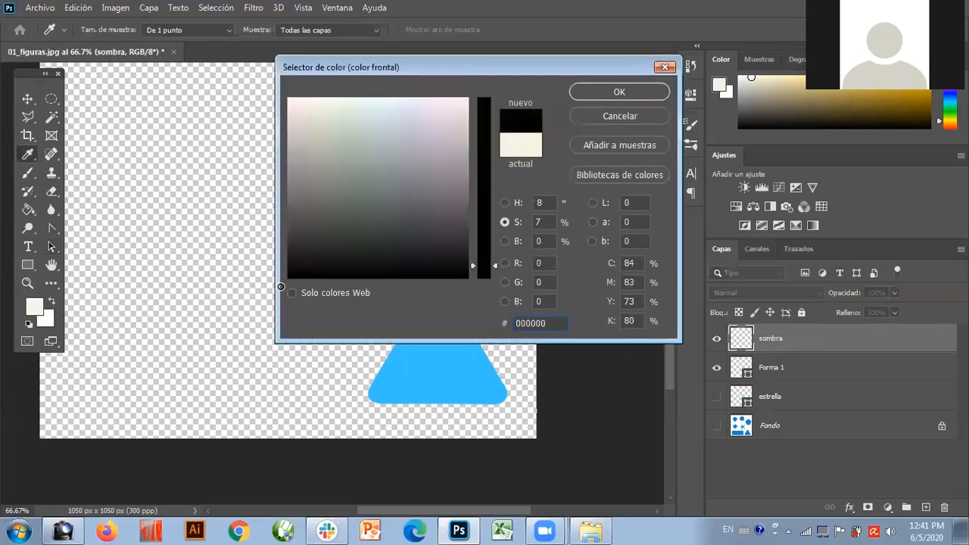
click(619, 92)
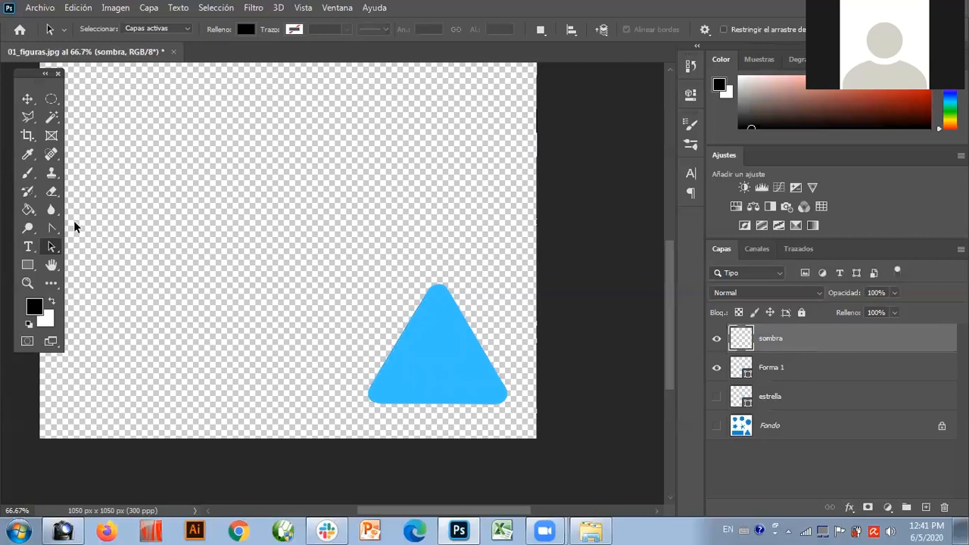
Step: On the sombra layer, trace the triangle's lower-left side, rounded corner and bottom edge with the Pen tool in Forma mode
click(52, 227)
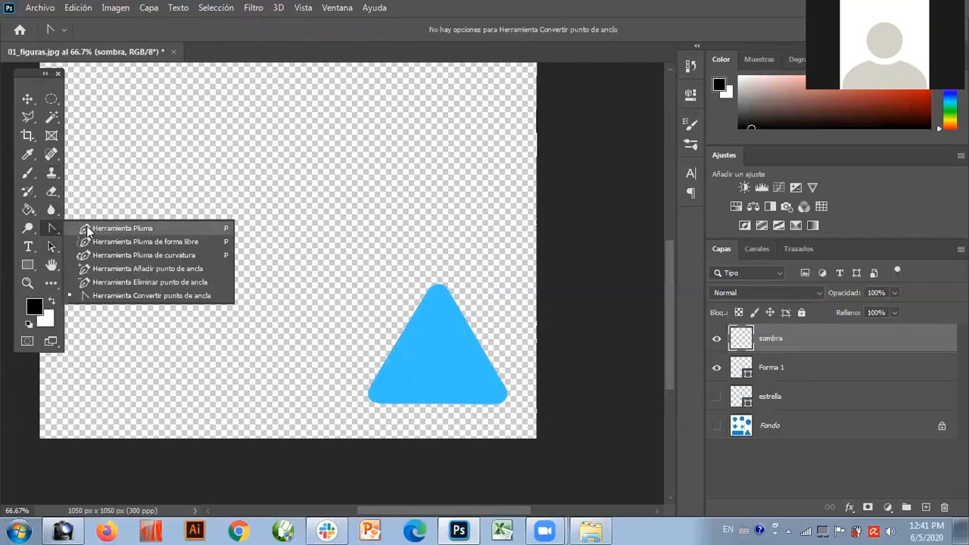
click(86, 228)
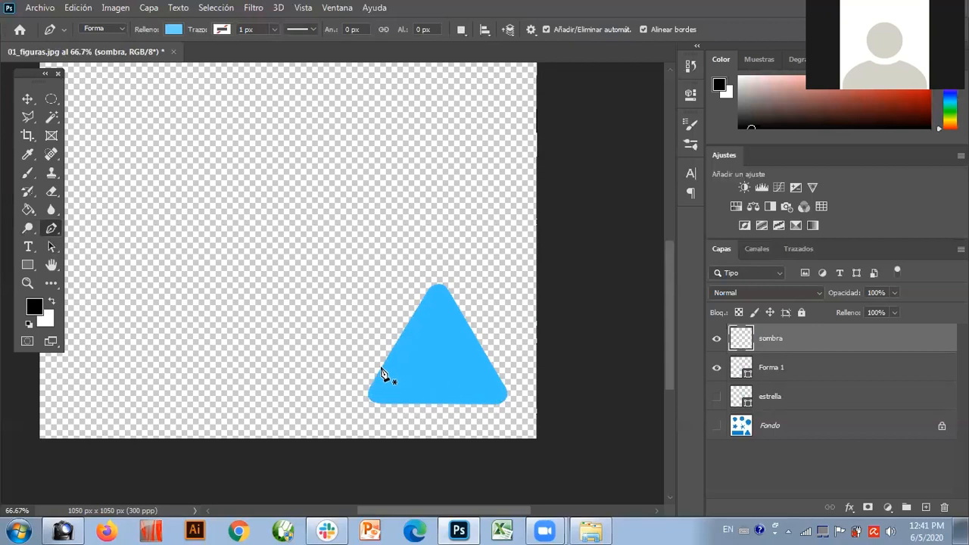
click(27, 282)
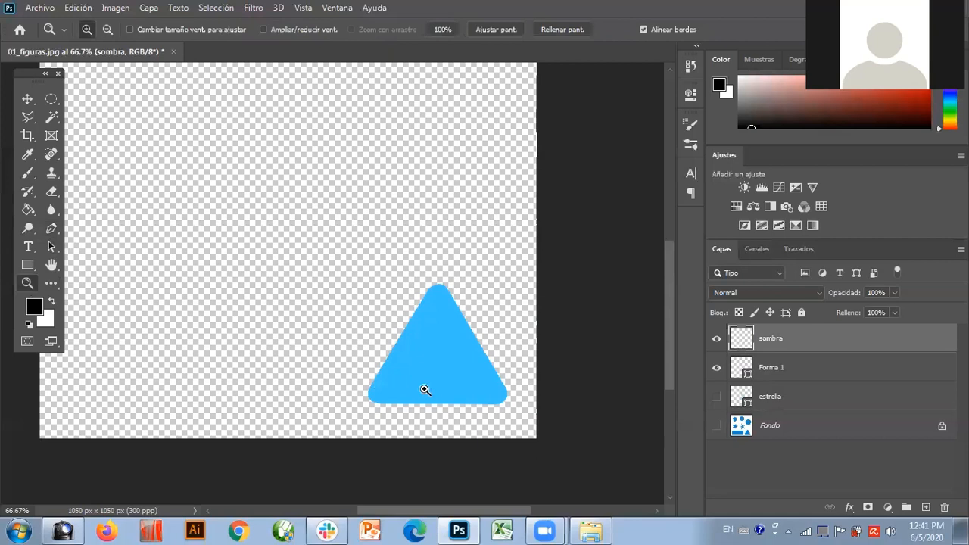
click(424, 389)
click(422, 389)
drag(487, 513, 461, 513)
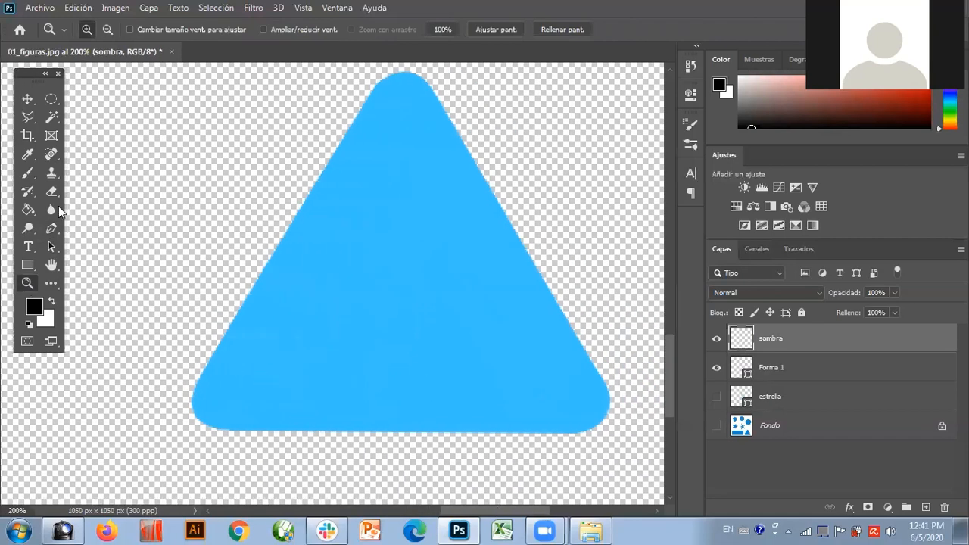
click(52, 228)
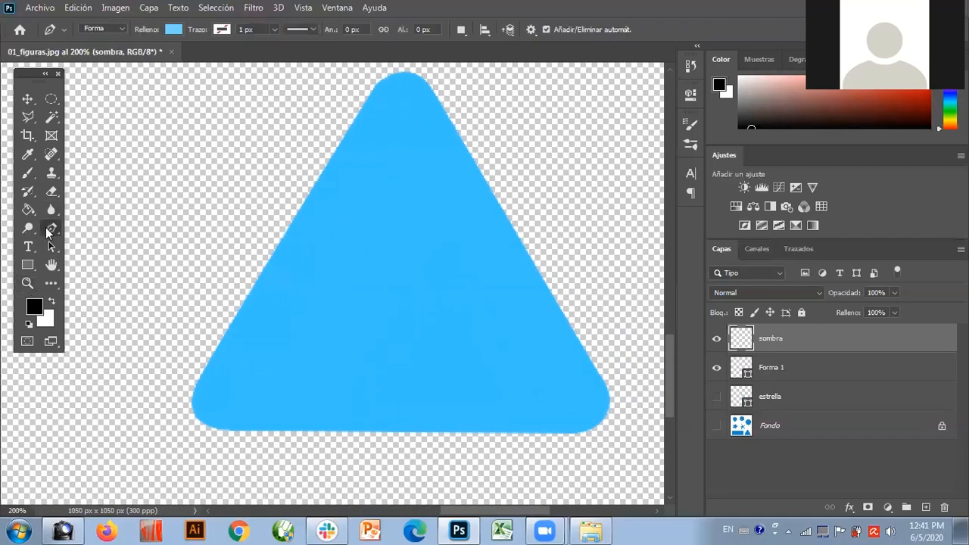
click(228, 329)
click(195, 395)
drag(192, 392, 192, 396)
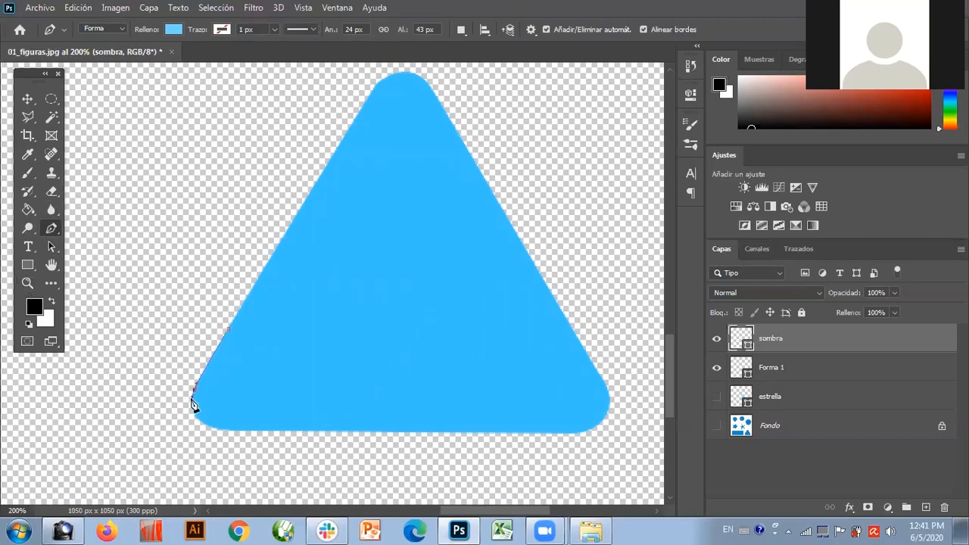
drag(240, 432, 268, 434)
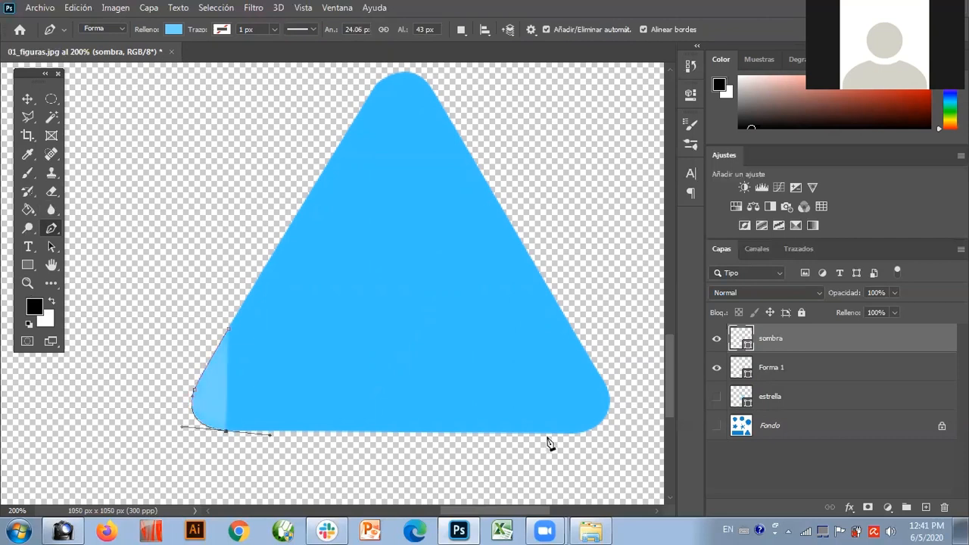
click(577, 434)
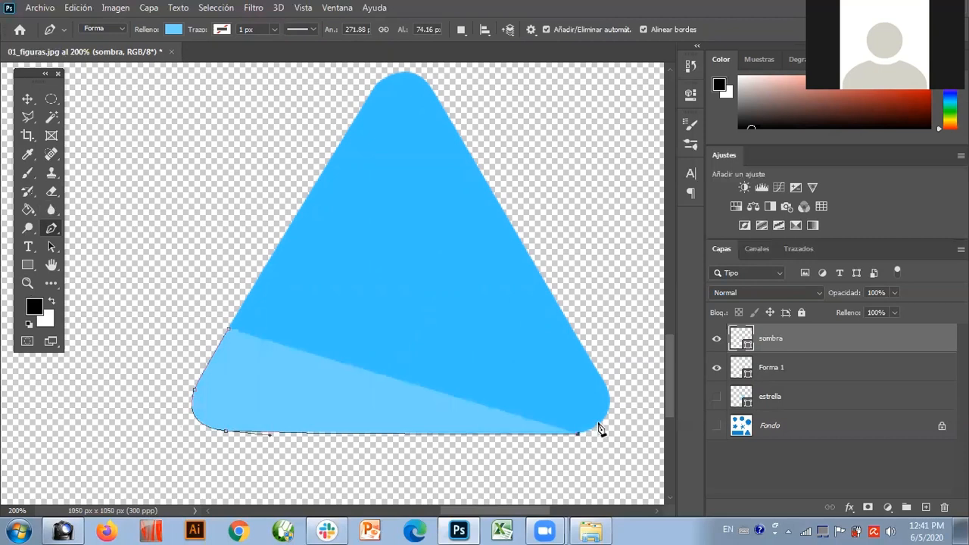
Step: Continue the shadow shape around the lower-right corner and close it with a wavy upper edge back to the starting point
click(606, 385)
drag(497, 416, 496, 415)
drag(338, 402, 259, 392)
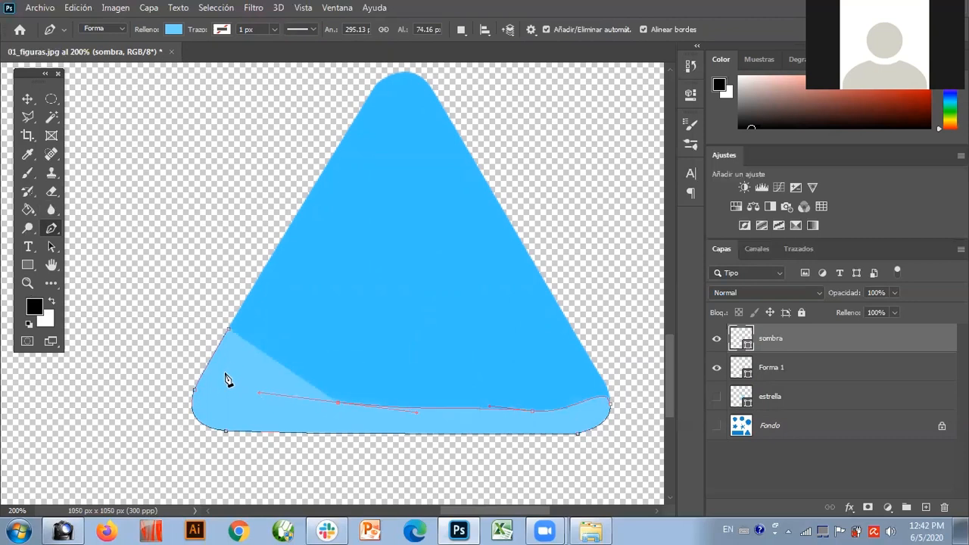
click(230, 333)
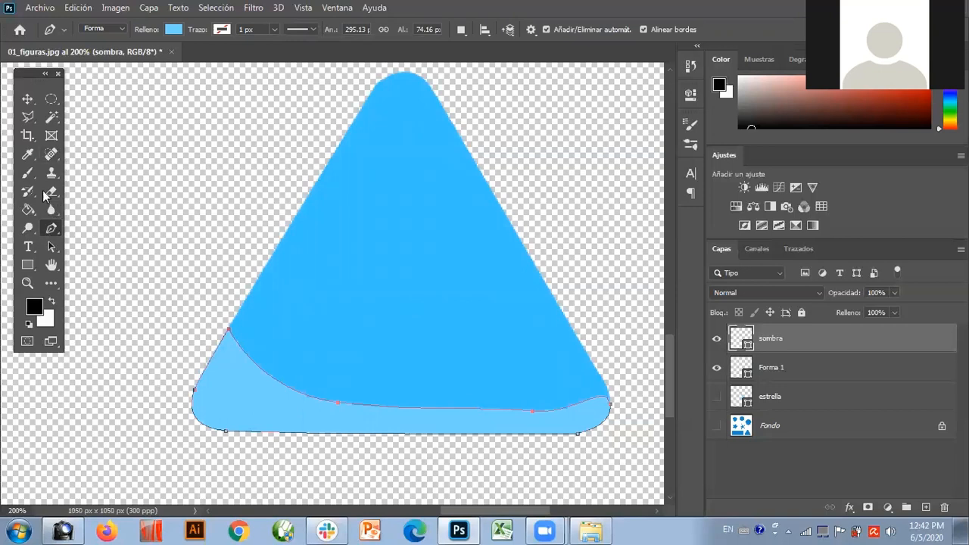
Step: Move the shadow shape's upper-left anchor point slightly down along the triangle's left side
click(51, 246)
click(88, 259)
drag(230, 333, 219, 339)
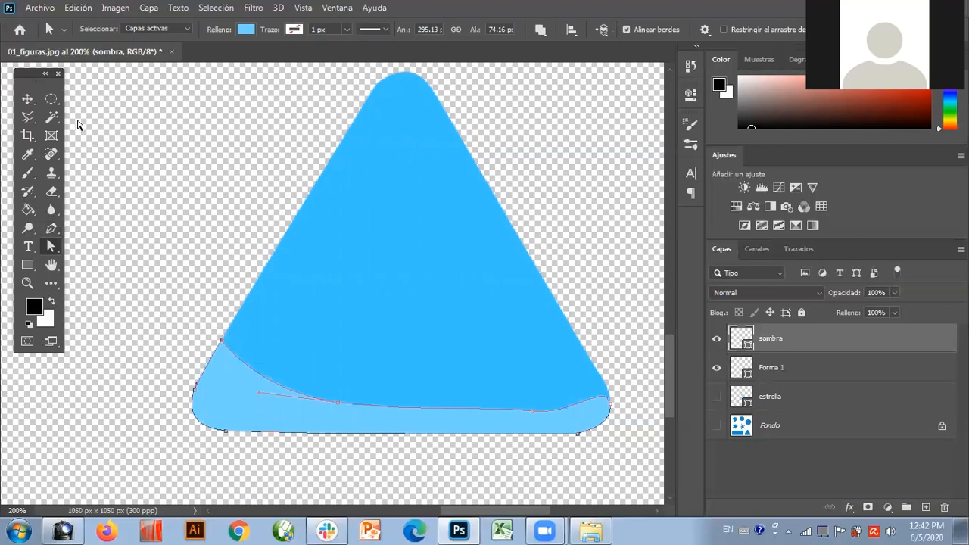
click(27, 99)
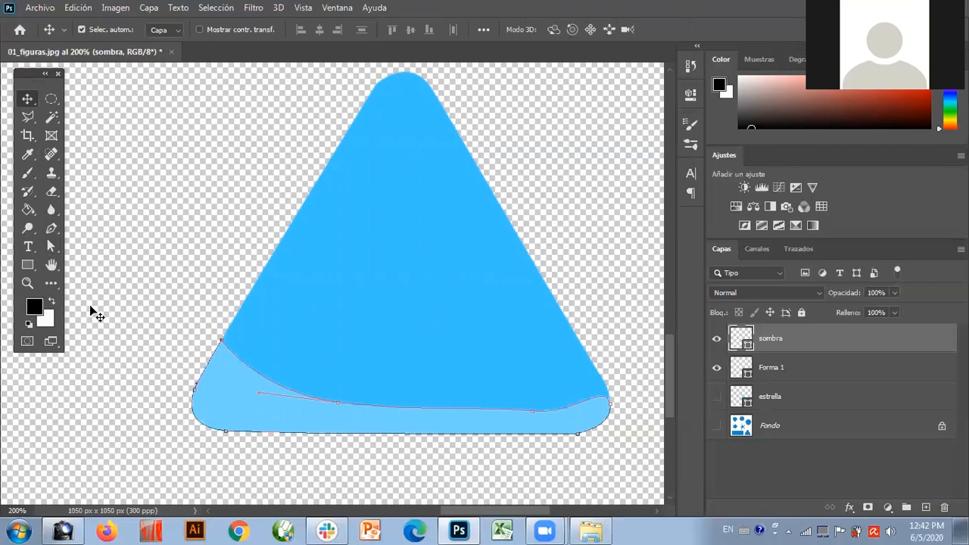
Step: Change the shadow shape's fill to the recently used black
click(50, 246)
click(87, 259)
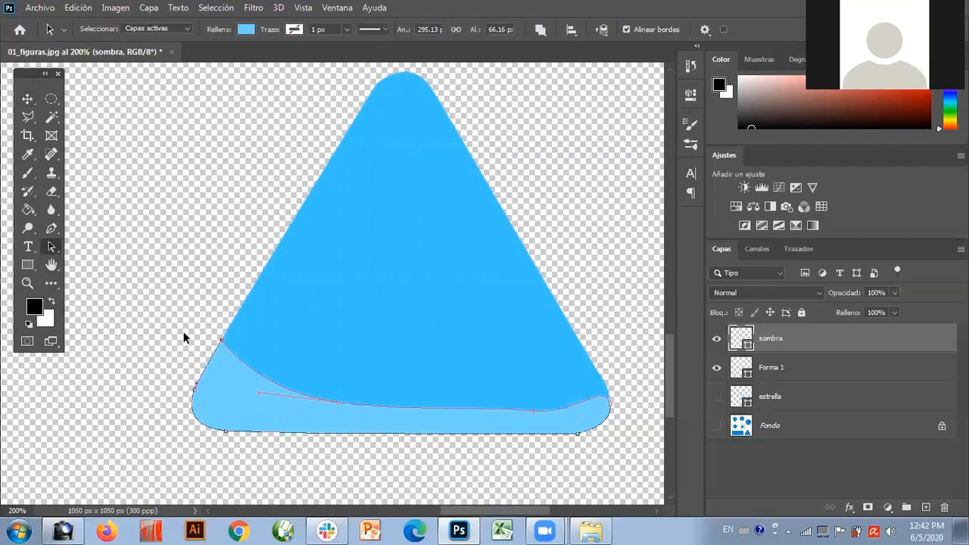
click(246, 30)
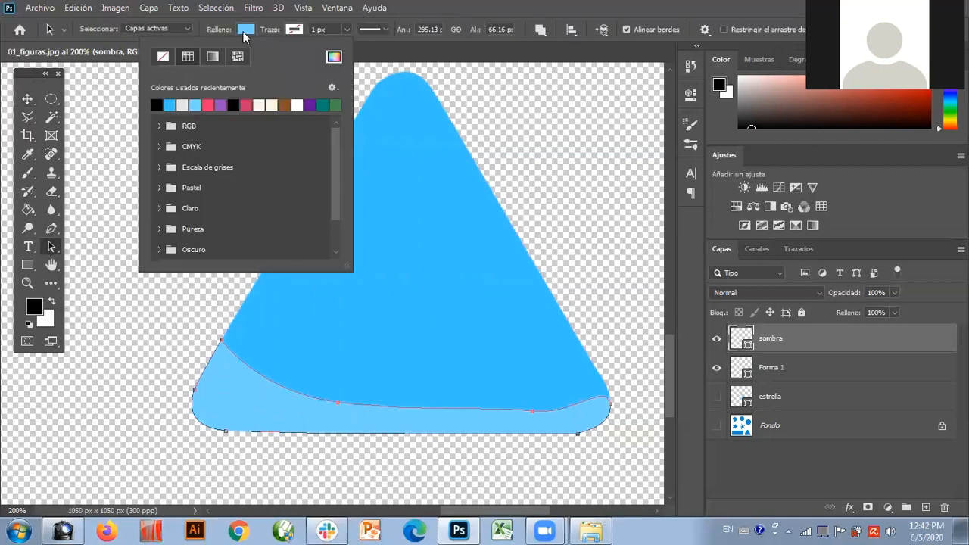
click(157, 103)
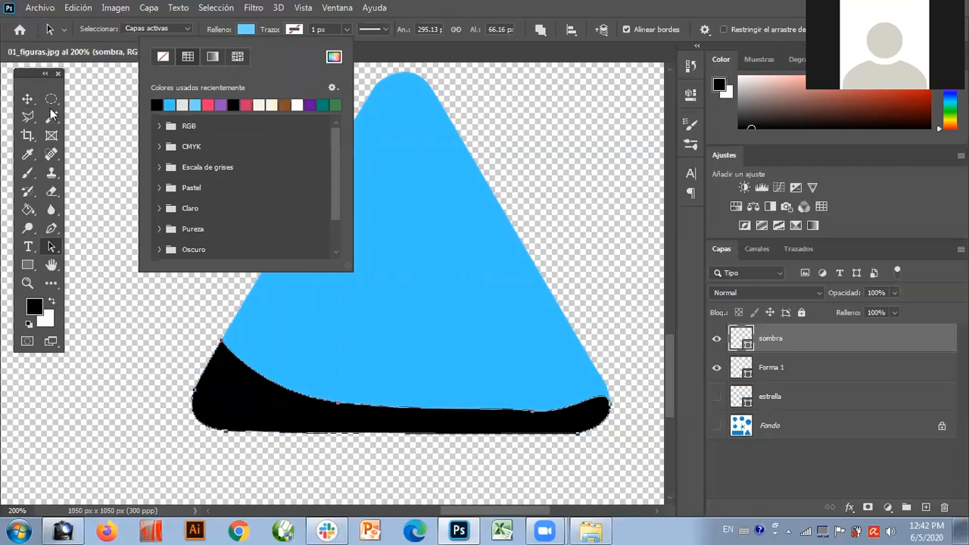
Step: Set the sombra layer's blend mode to Luz suave
click(28, 99)
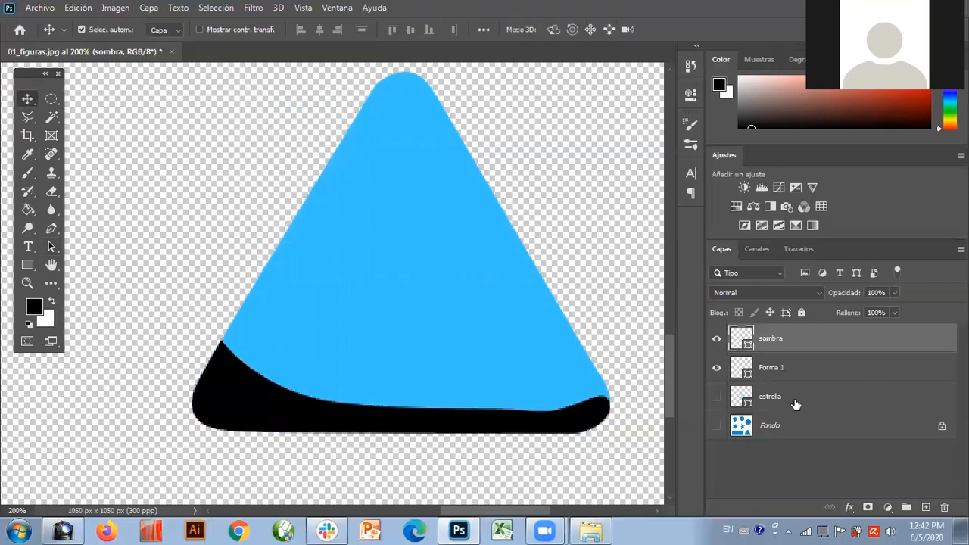
click(792, 291)
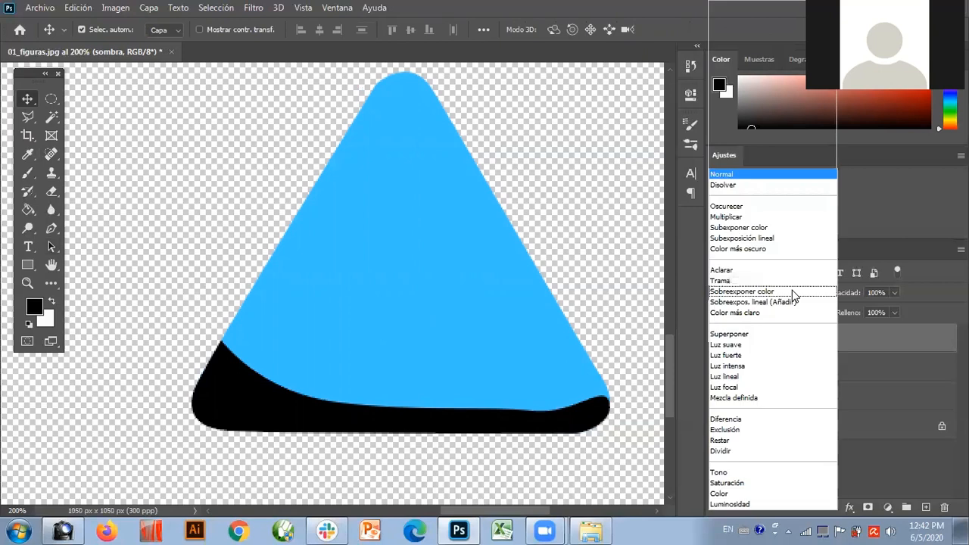
click(769, 345)
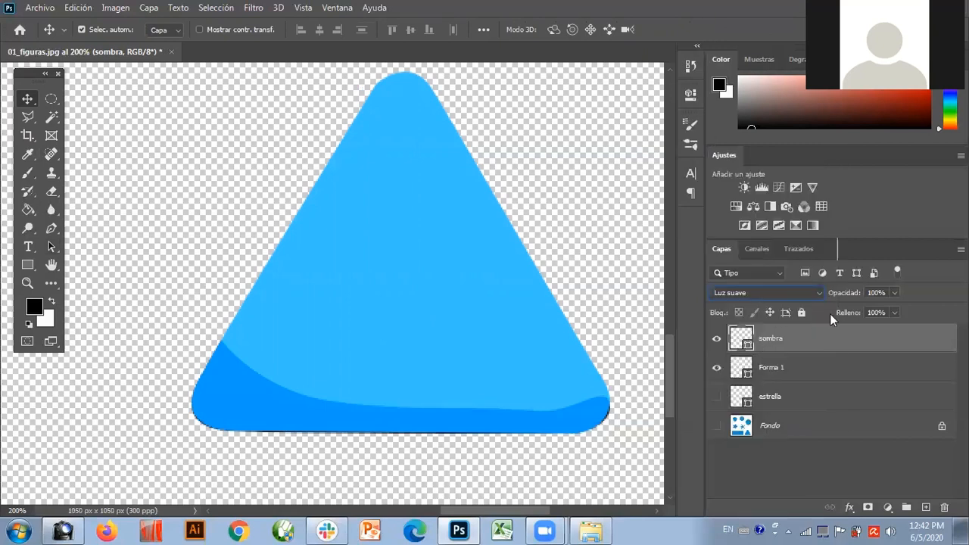
Step: Lower the sombra layer's opacity to 38%
click(896, 293)
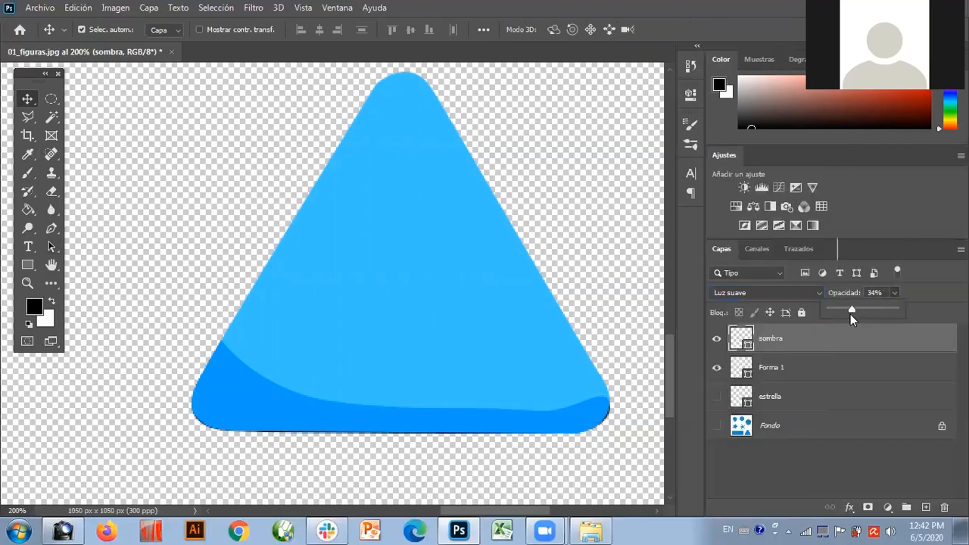
drag(850, 314, 841, 314)
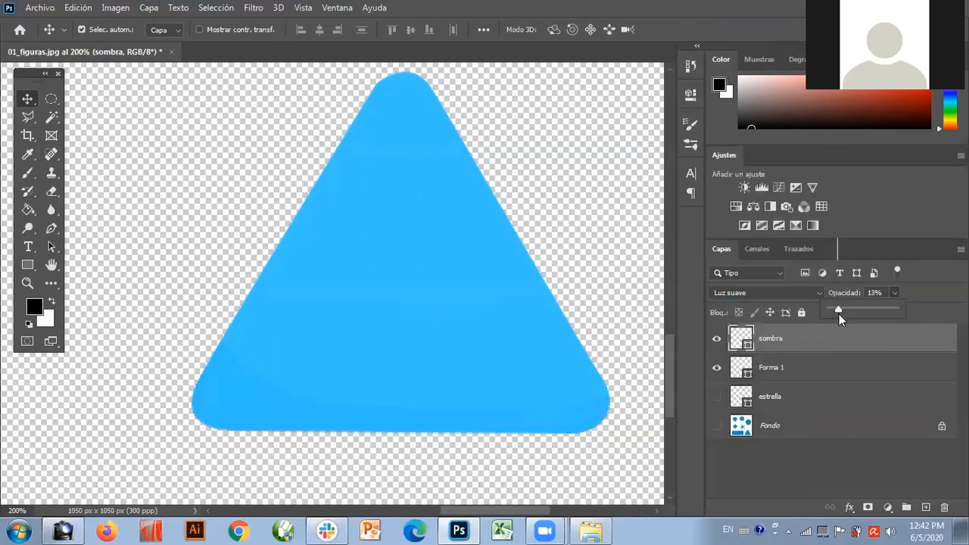
drag(847, 317, 854, 317)
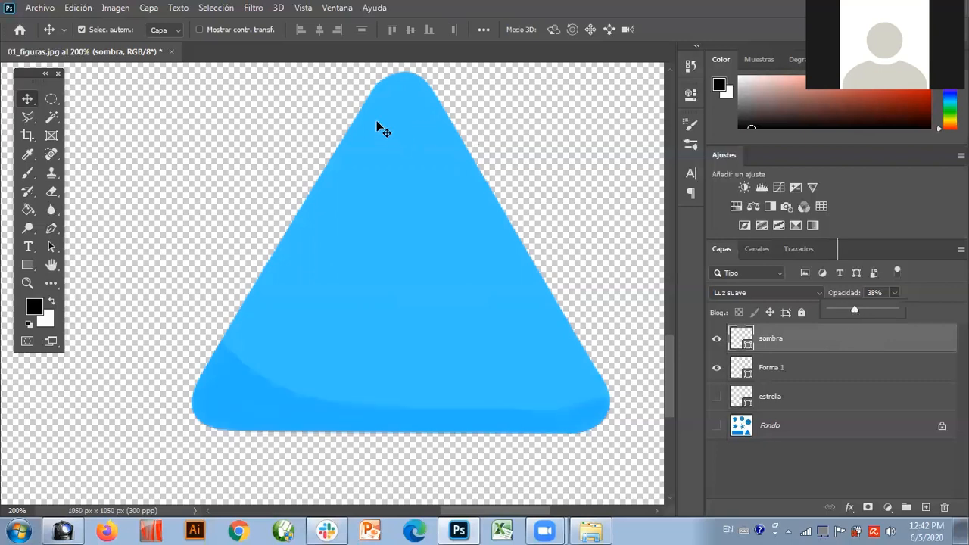
Step: Add a new layer above sombra for a Pen tool highlight and name it brillo
click(53, 228)
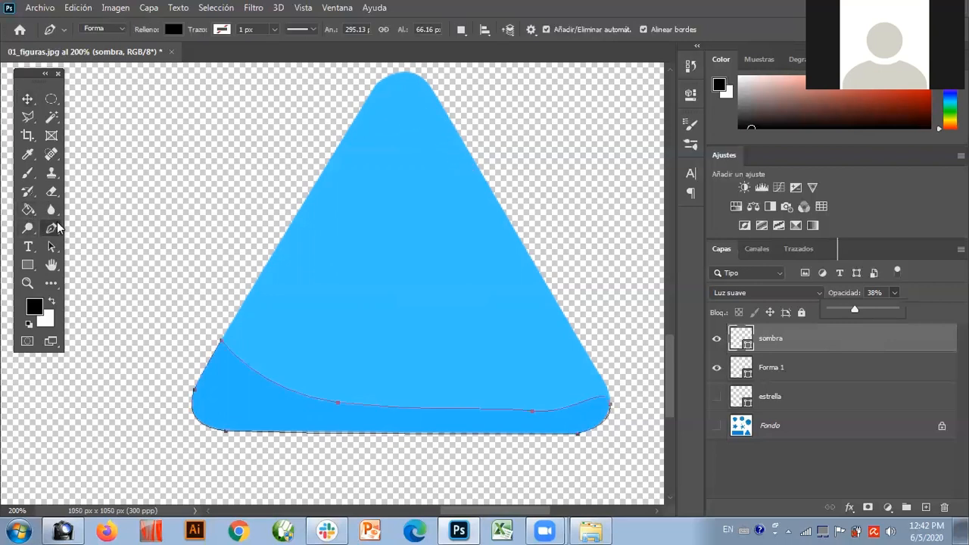
click(924, 507)
double_click(772, 339)
text(br)
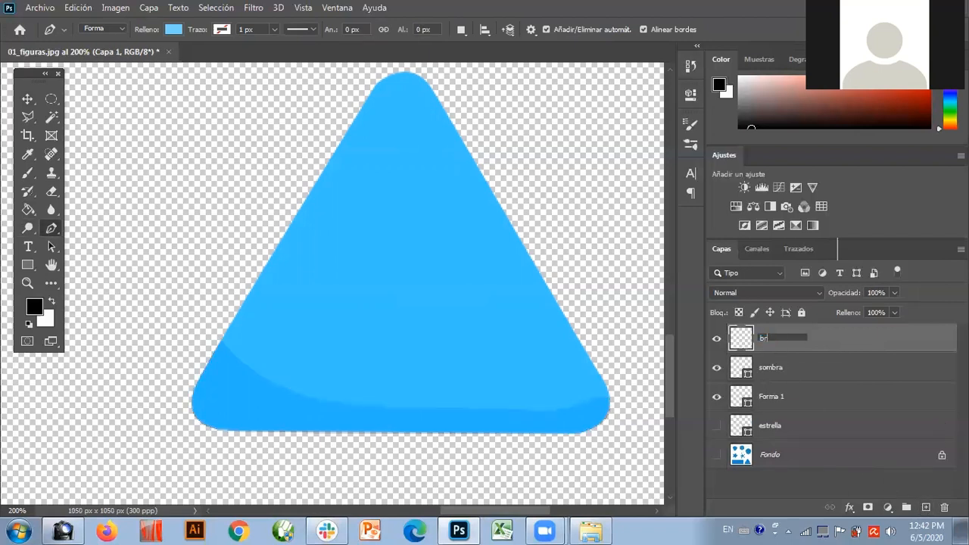
text(illo)
key(Return)
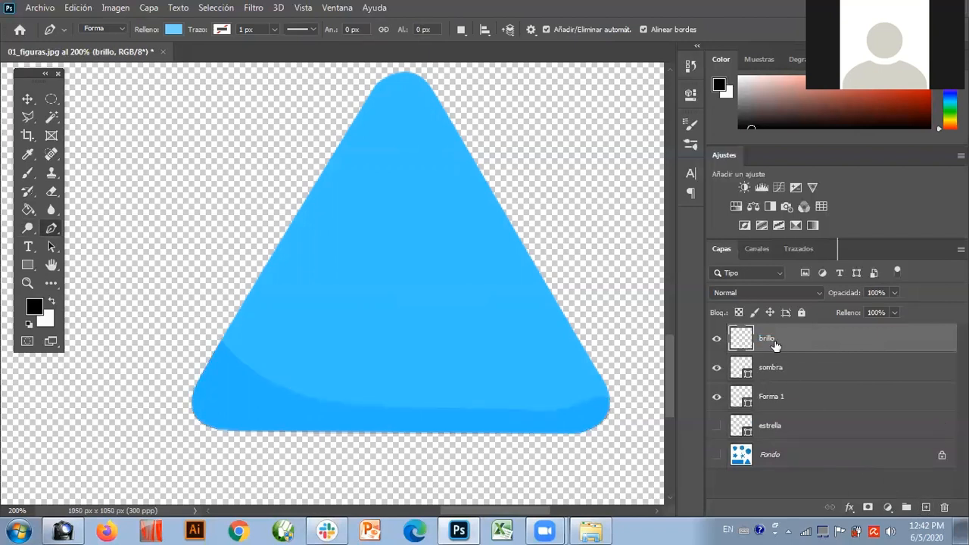
Step: Draw a white curved highlight with the Pen tool just inside the triangle's rounded apex, about 50 px wide and 30 px high
click(51, 301)
click(372, 114)
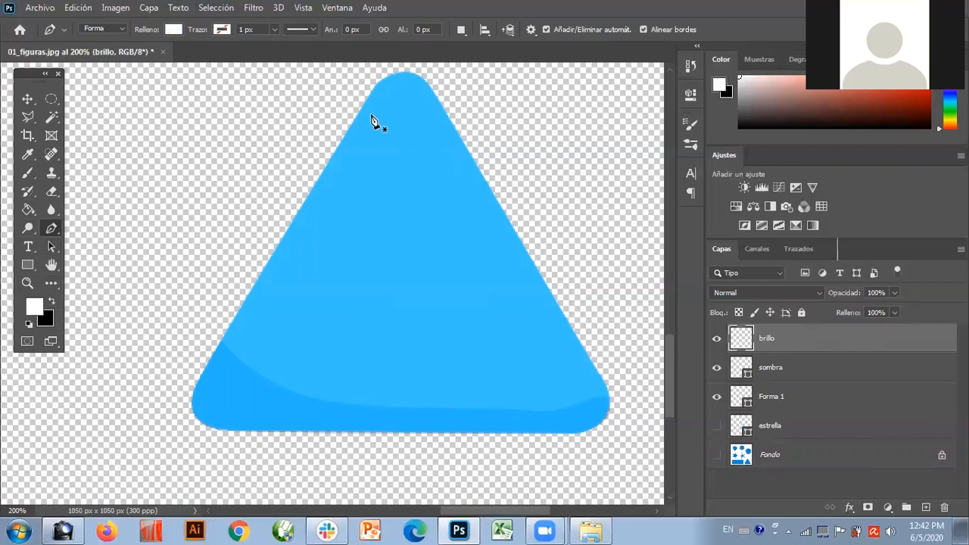
drag(394, 94, 407, 94)
drag(442, 134, 389, 106)
click(373, 119)
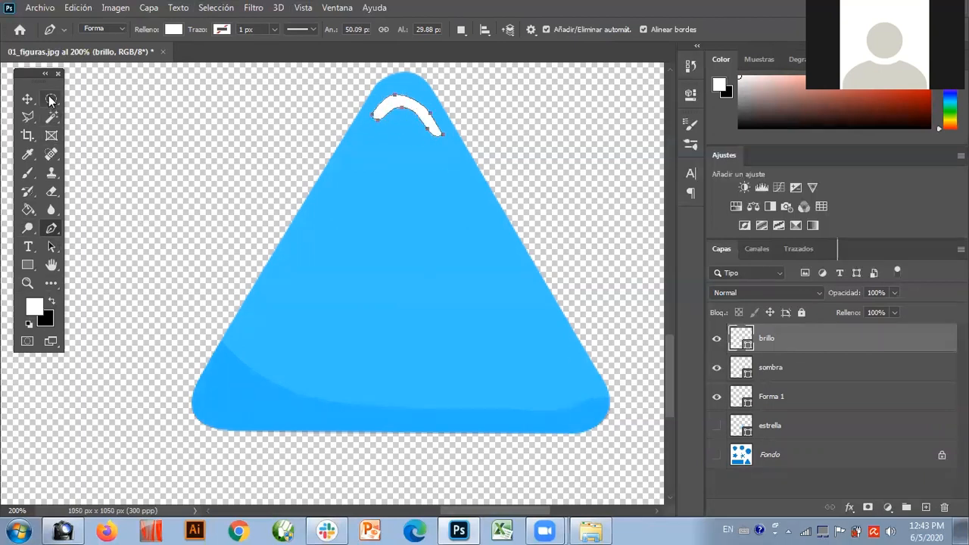
Step: Set the brillo layer's blend mode to Luz suave with about 41% opacity, and deselect the layer
click(786, 292)
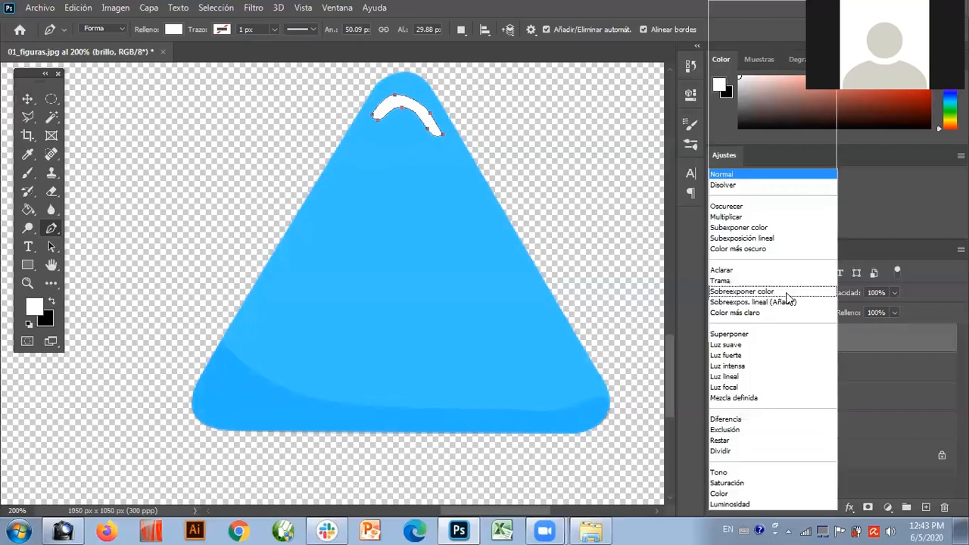
click(745, 345)
click(895, 293)
drag(867, 308, 862, 307)
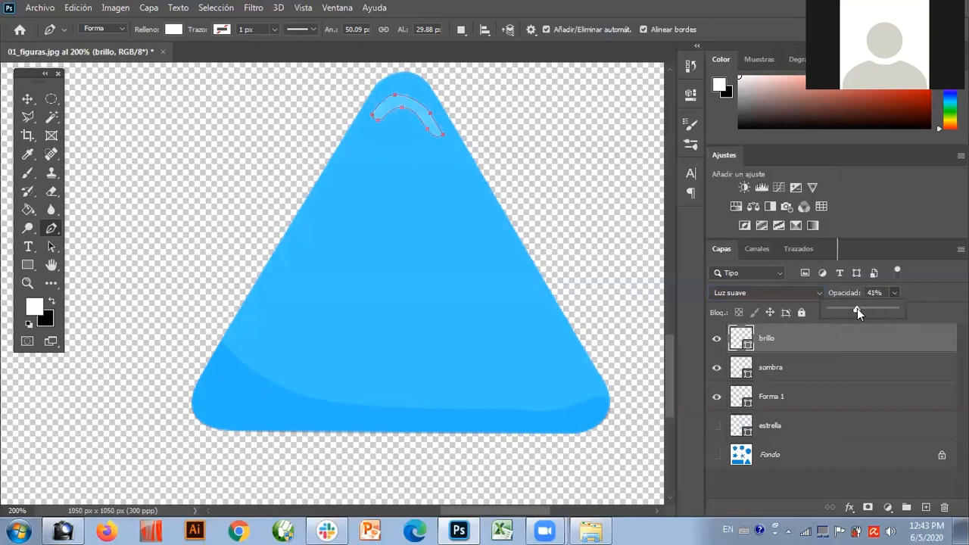
click(863, 477)
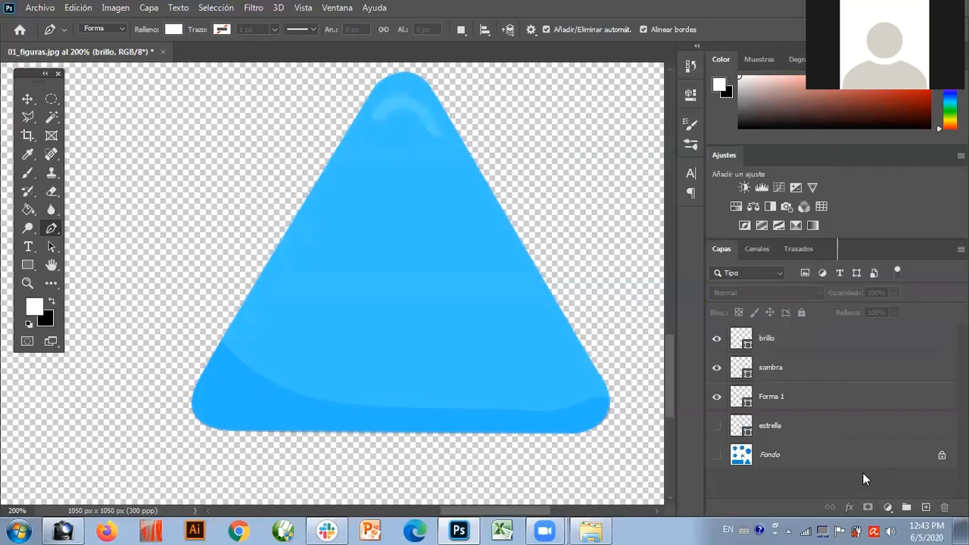
Step: Examine the finished triangle's highlight and shadow at reduced and enlarged zoom levels
key(z)
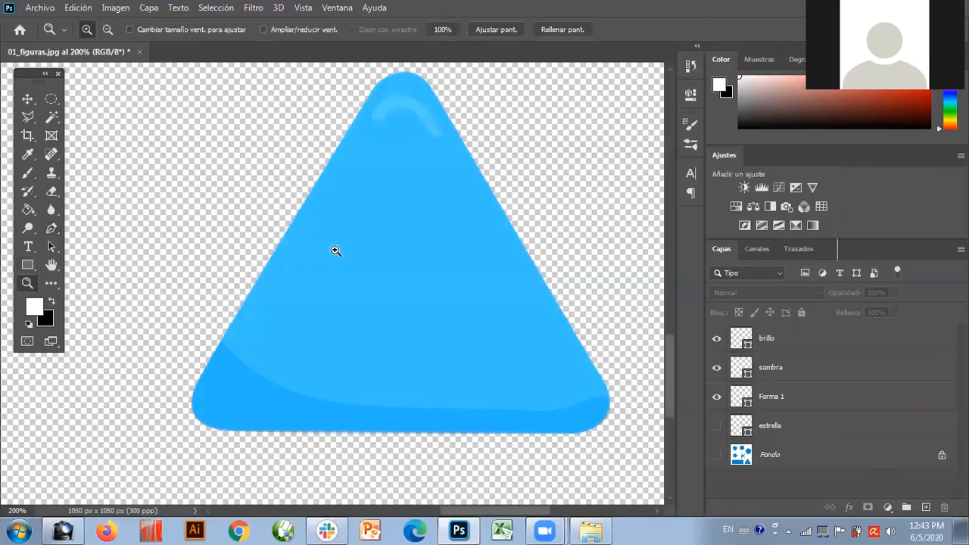
alt+click(372, 255)
alt+click(392, 264)
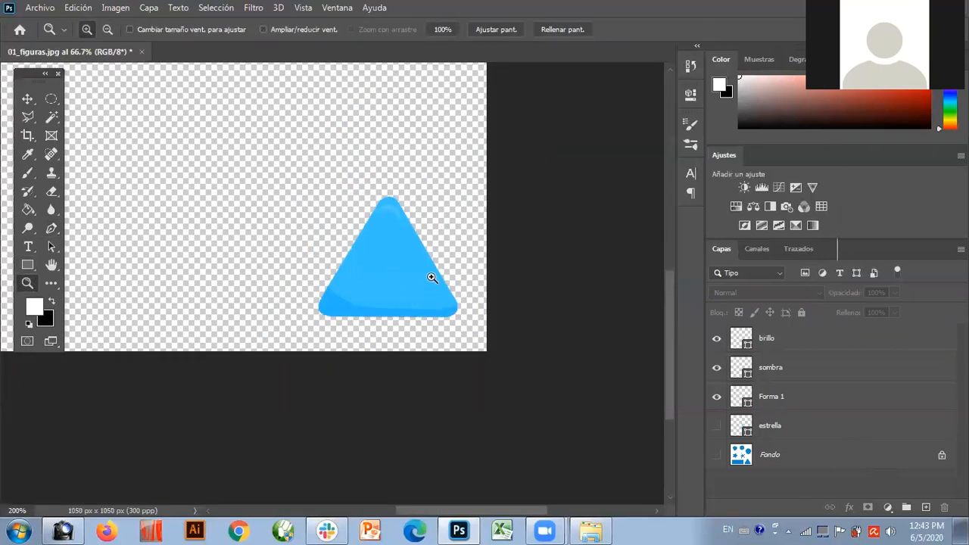
click(405, 260)
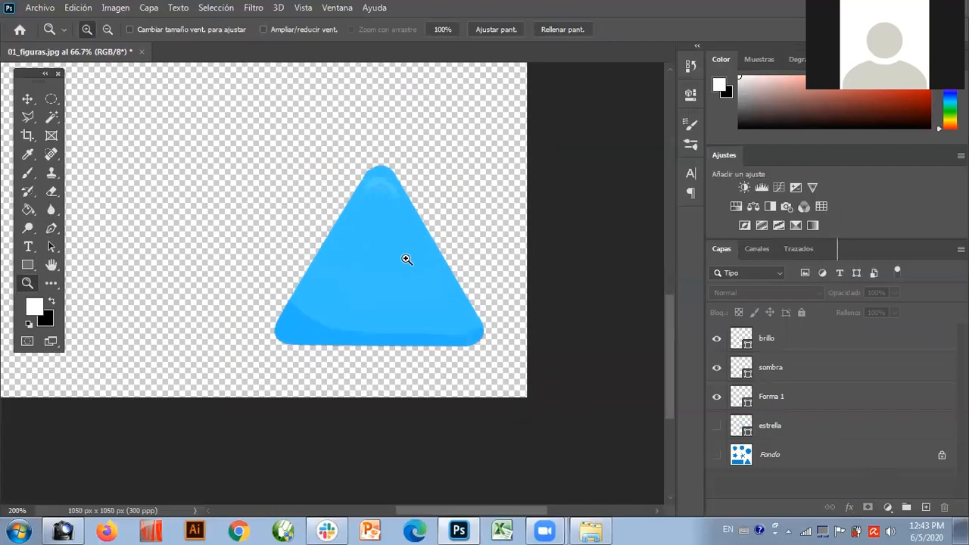
click(407, 260)
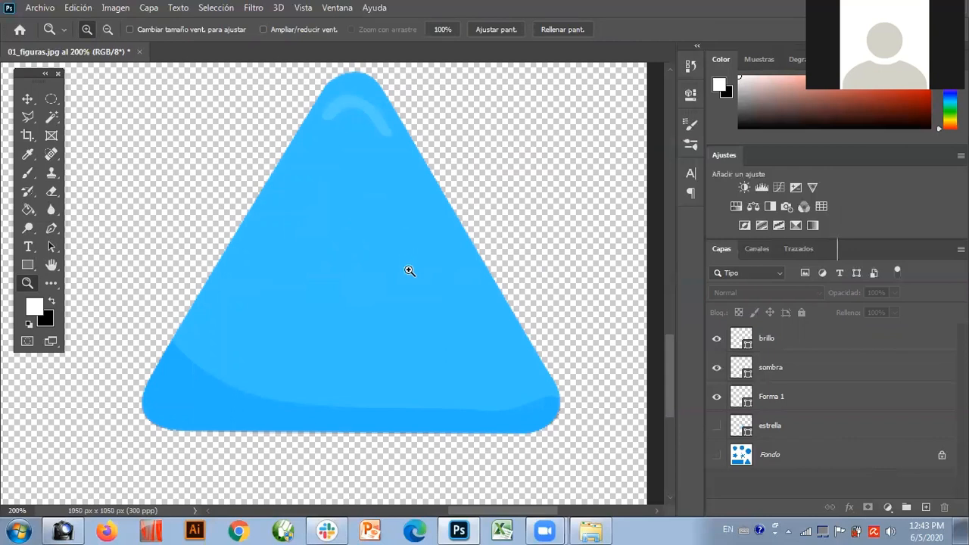
alt+click(359, 277)
alt+click(335, 262)
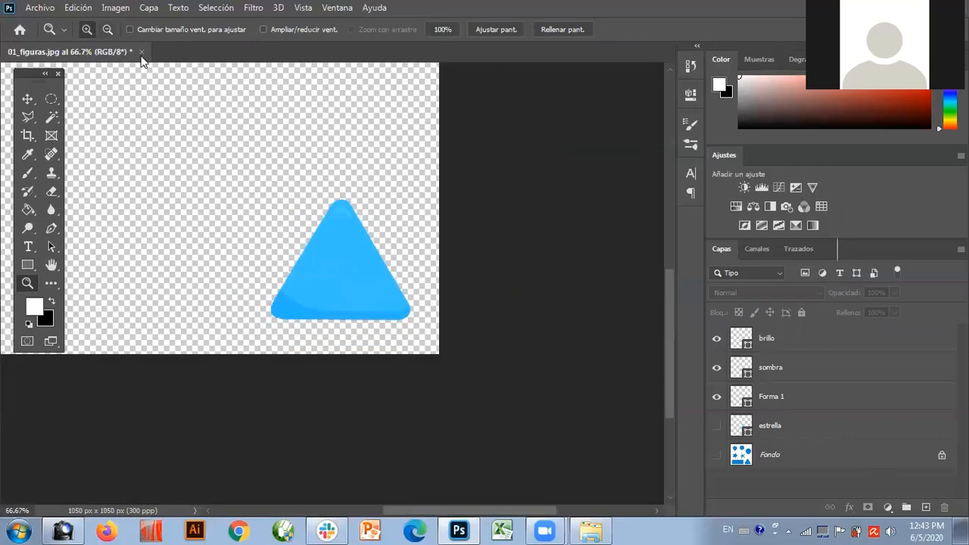
Step: Open 03_botones.psd from clases, 2019_UBA, clasesComplementarias, Clase 03, 04_materialEntidades Basicas on drive E:, using its embedded color profile
click(48, 13)
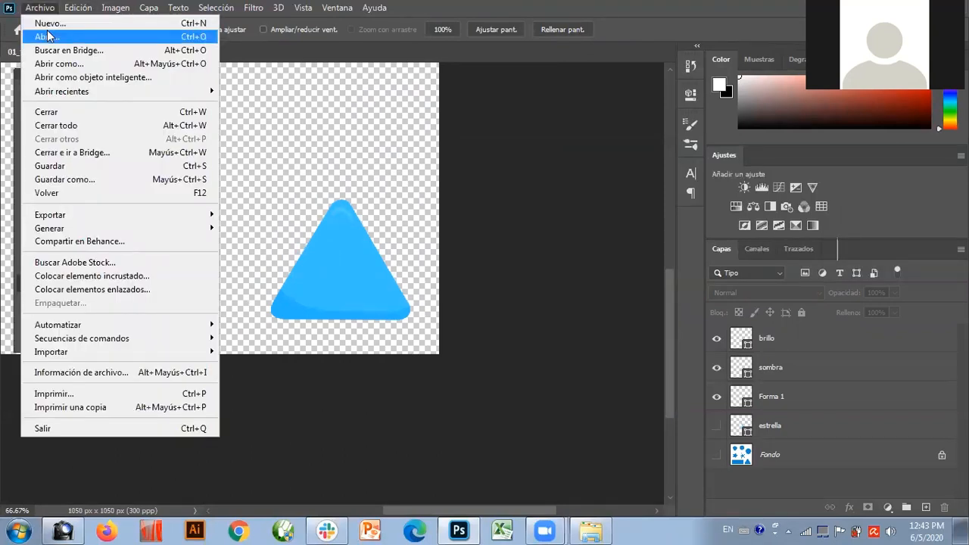
click(47, 35)
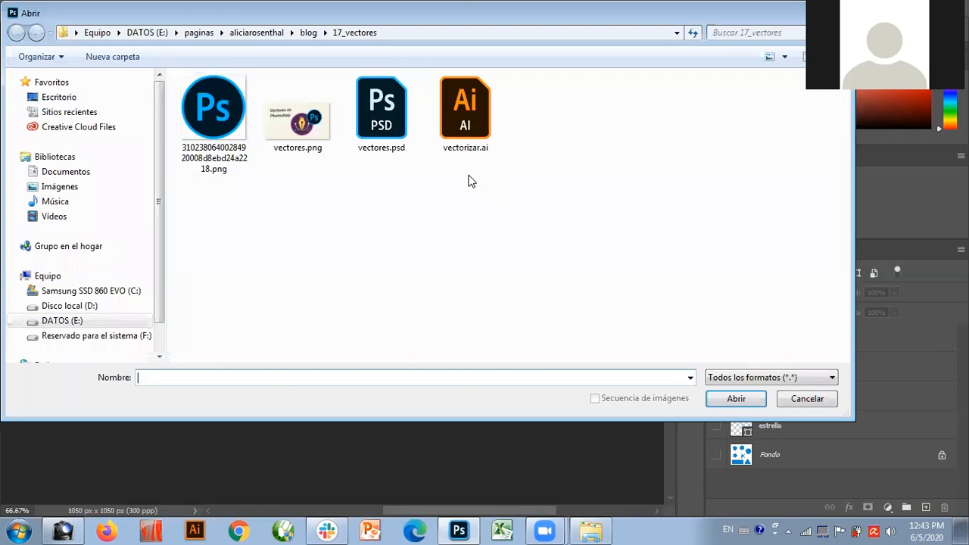
click(198, 32)
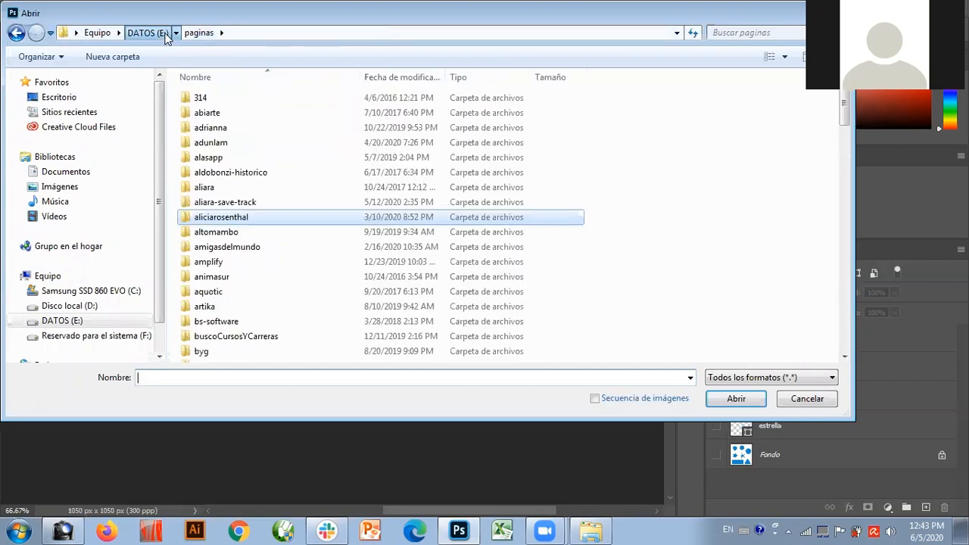
click(147, 33)
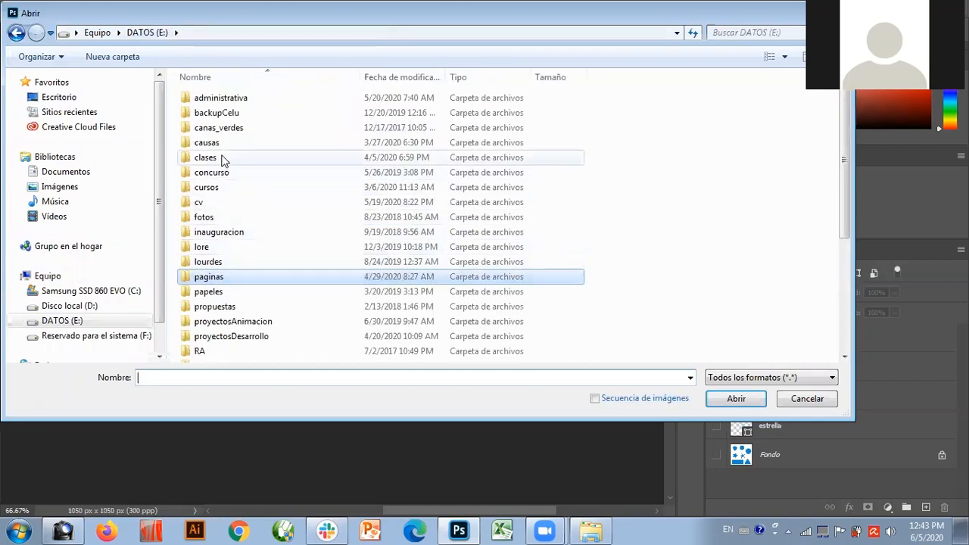
double_click(222, 160)
scroll(250, 206, down, 5)
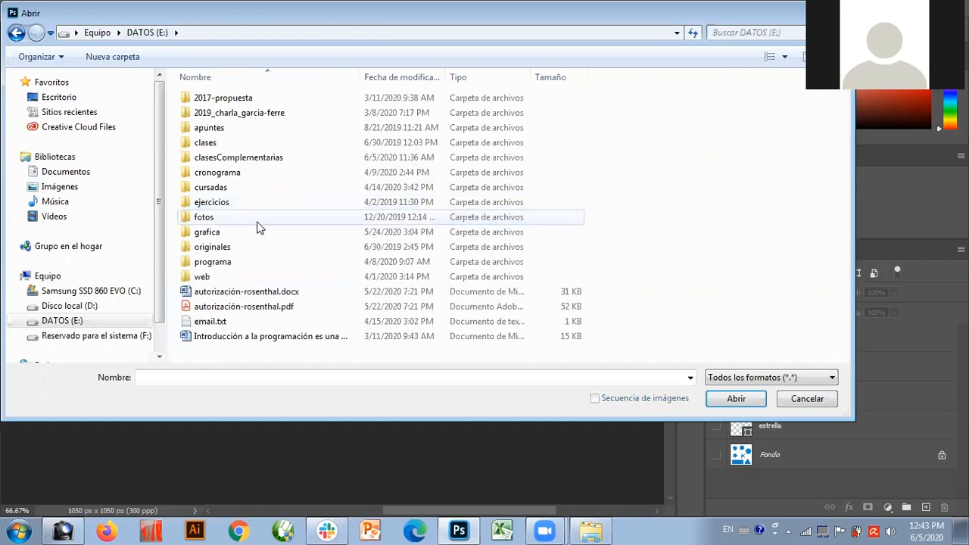
double_click(259, 159)
double_click(244, 130)
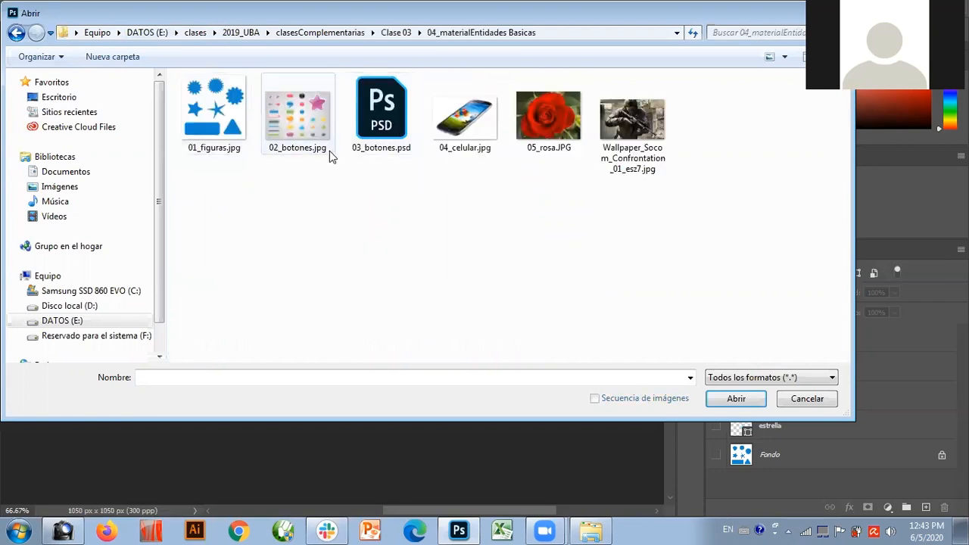
click(383, 129)
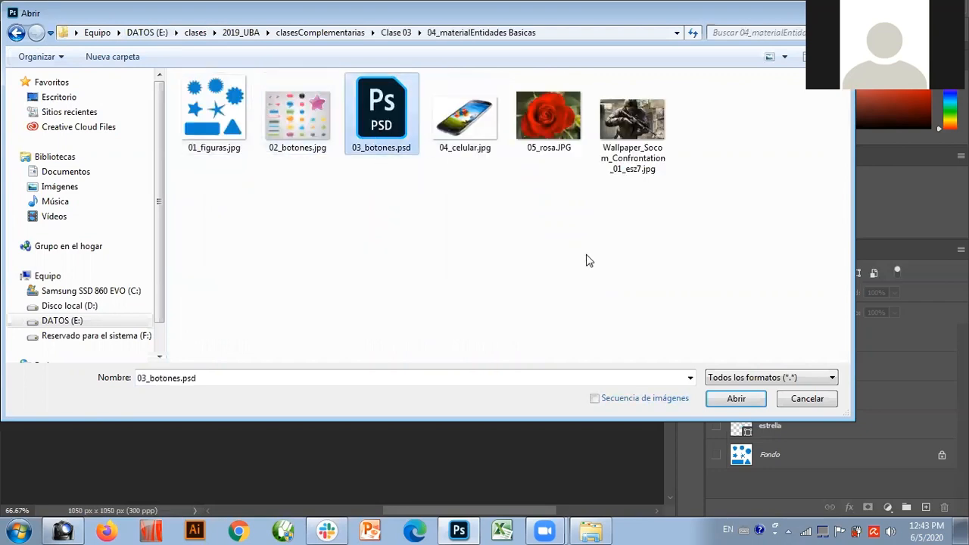
click(731, 397)
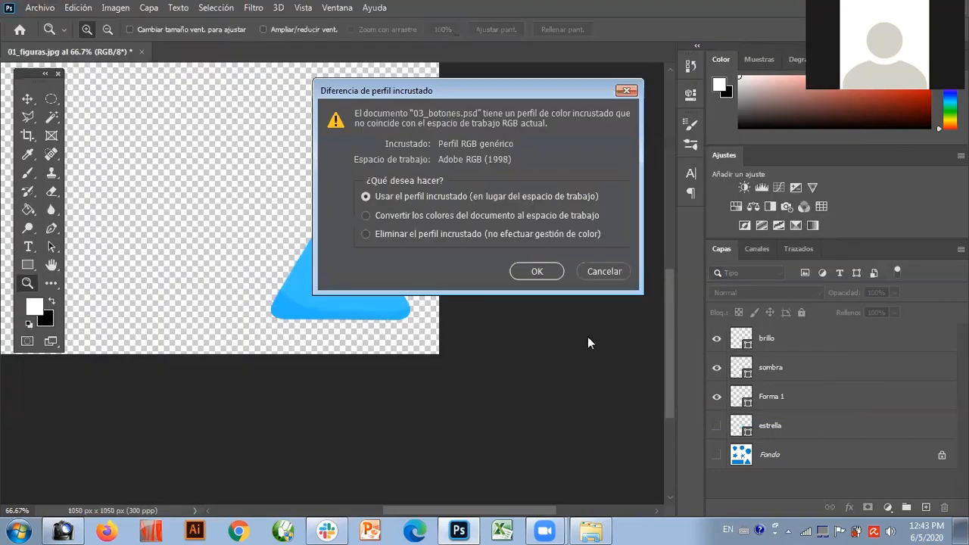
click(536, 271)
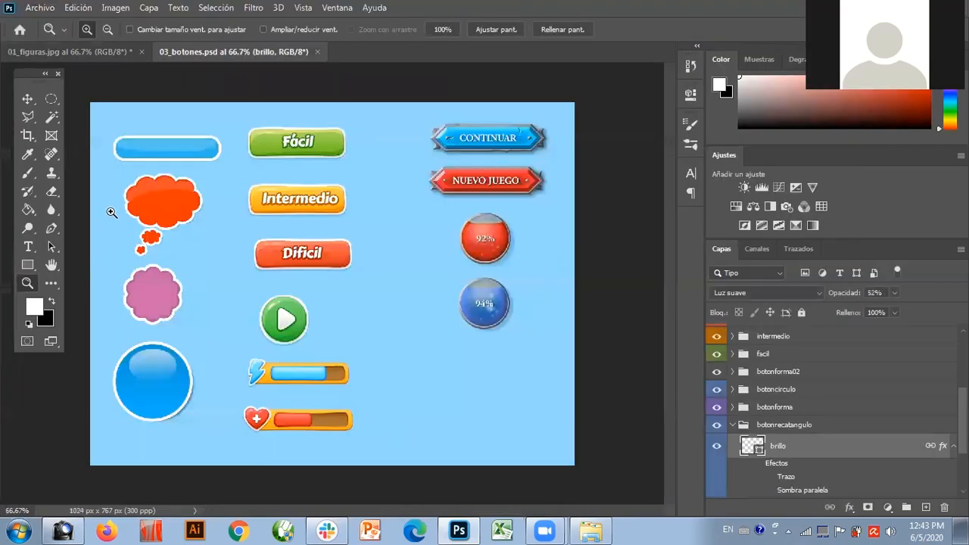
Step: Examine the blue rectangular button up close, hiding and reshowing the brillo layer in the botonrecatangulo group
click(117, 128)
click(178, 171)
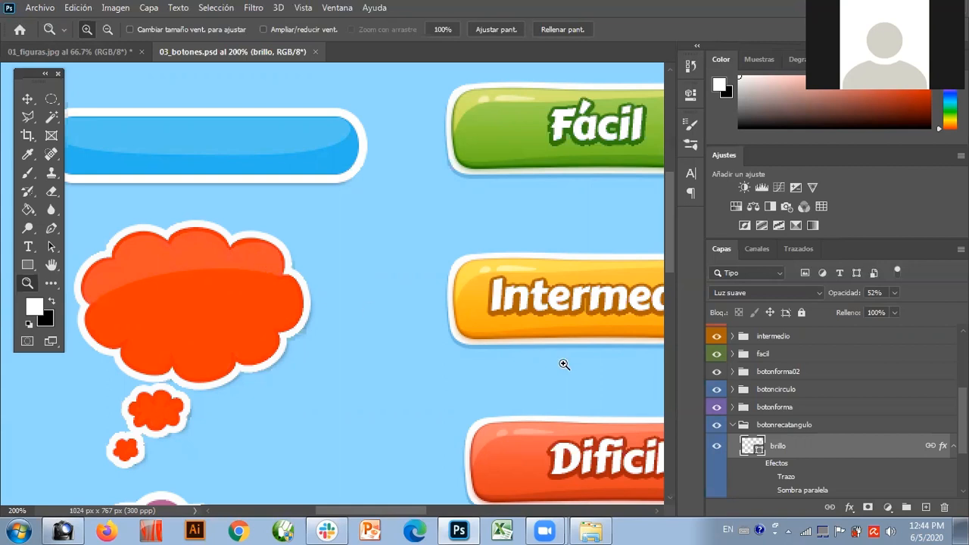
click(717, 446)
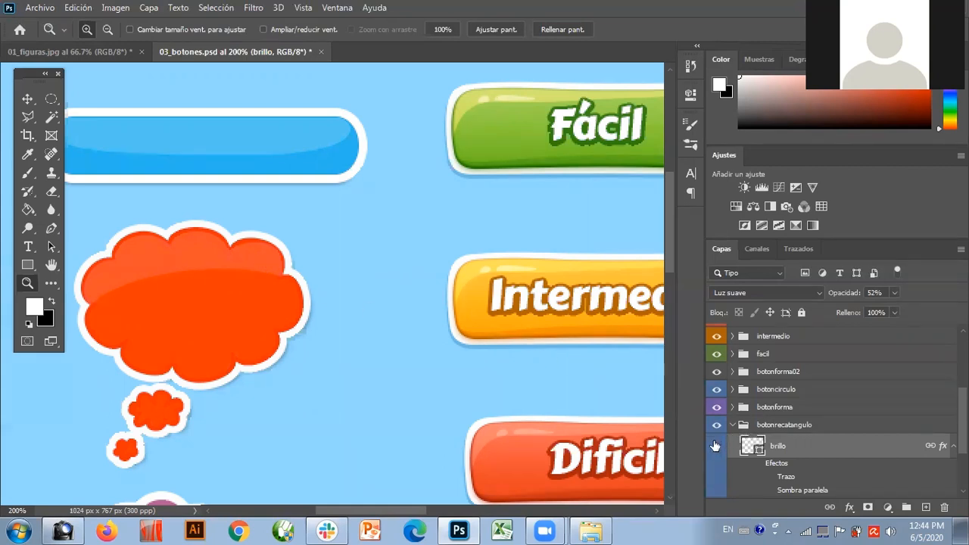
click(796, 442)
scroll(799, 441, down, 3)
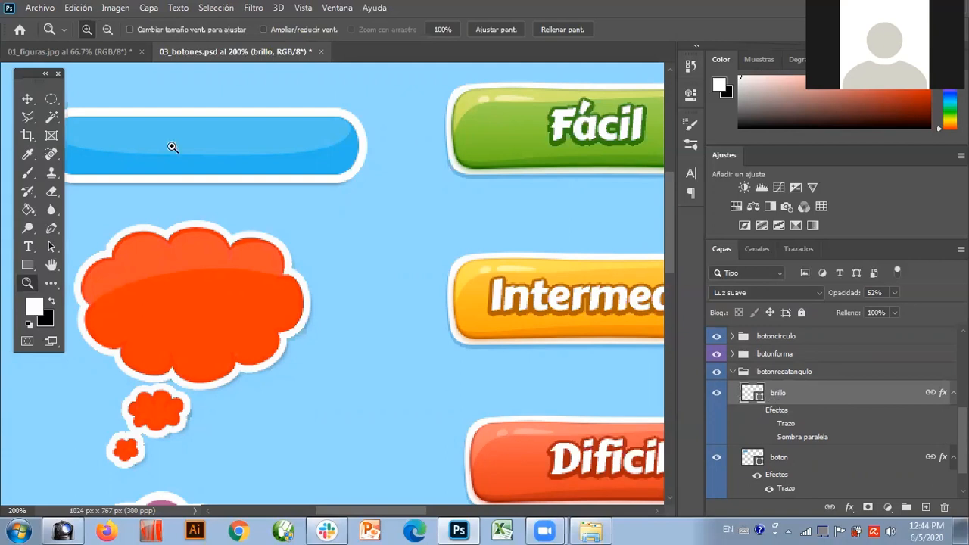
Step: Move the floating toolbox off the blue button, then hide and reshow the boton layer and its Trazo effect for comparison
drag(31, 75, 319, 229)
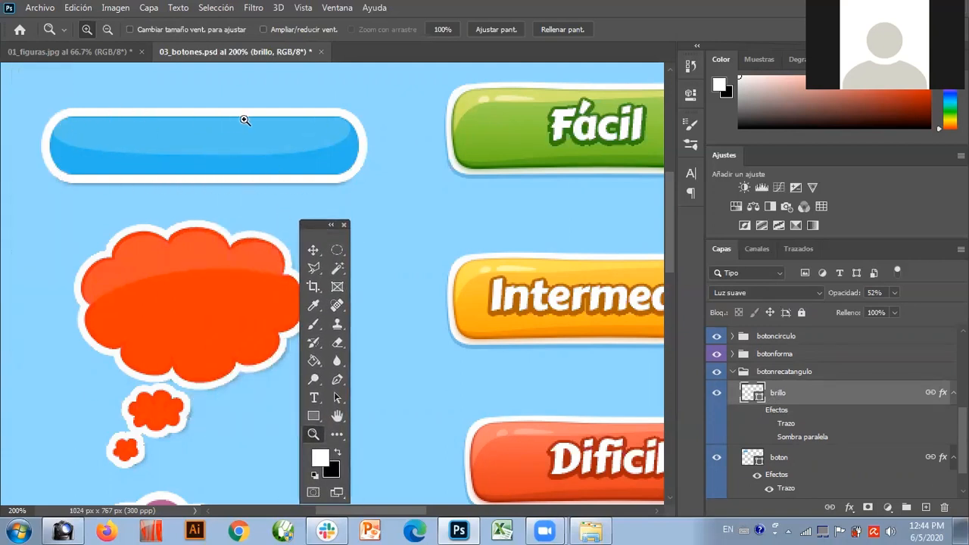
scroll(819, 402, down, 1)
scroll(818, 401, down, 1)
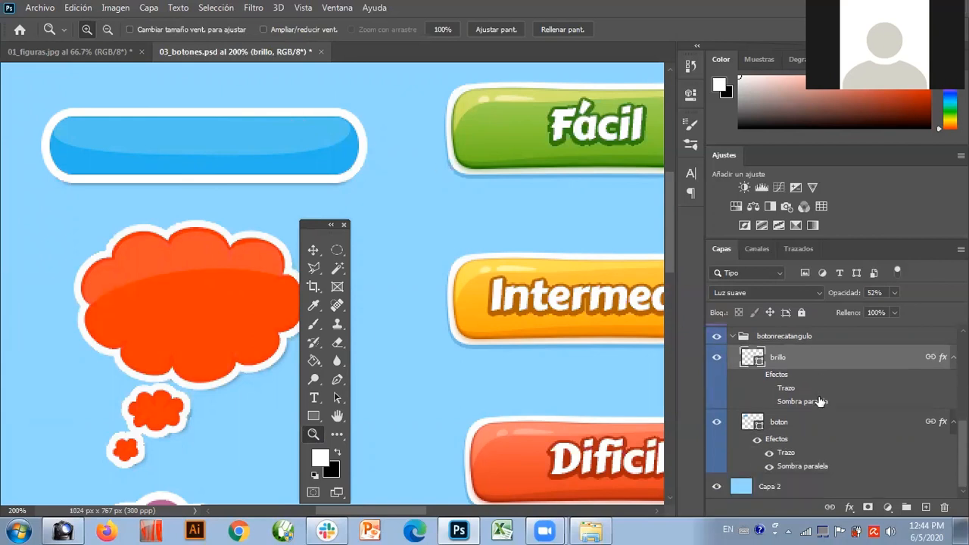
click(751, 424)
click(716, 421)
click(716, 422)
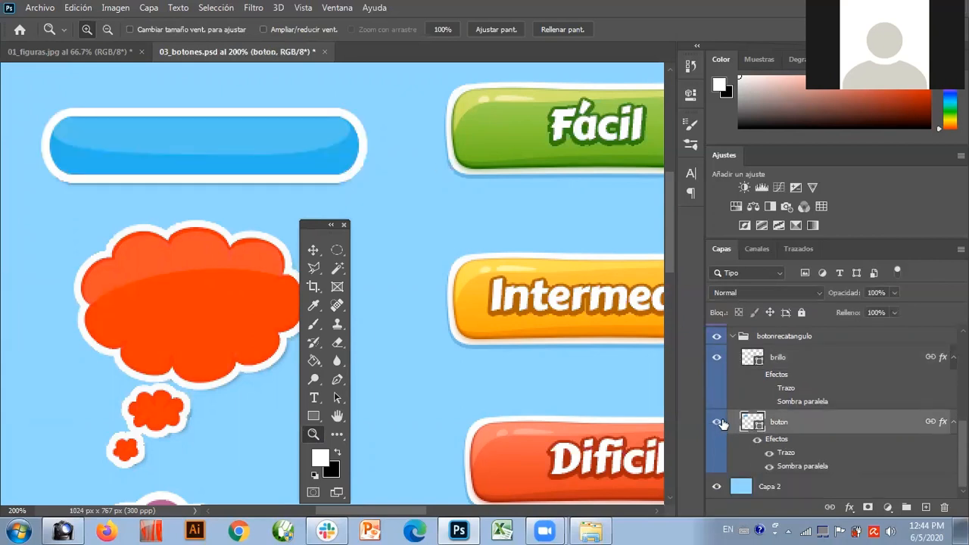
click(769, 452)
click(769, 453)
Step: View the whole button set, move the toolbox beside the canvas, and examine the CONTINUAR button's bevel and crack details up close
alt+click(228, 232)
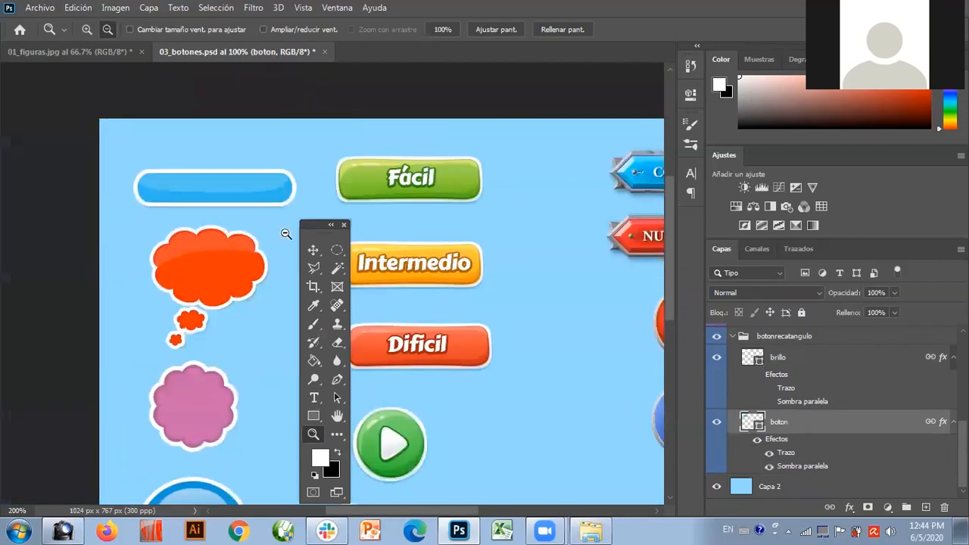
alt+click(502, 258)
drag(313, 223, 57, 166)
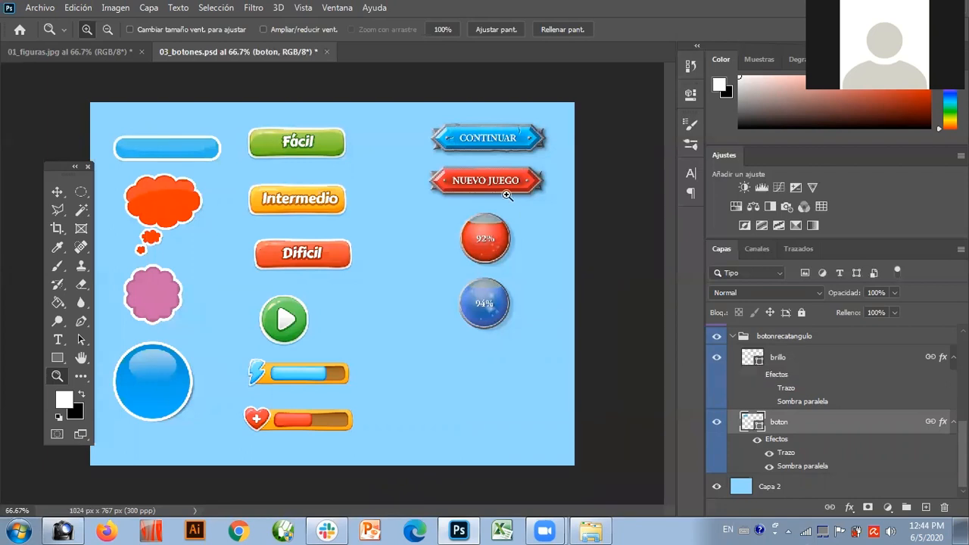
drag(488, 112, 549, 151)
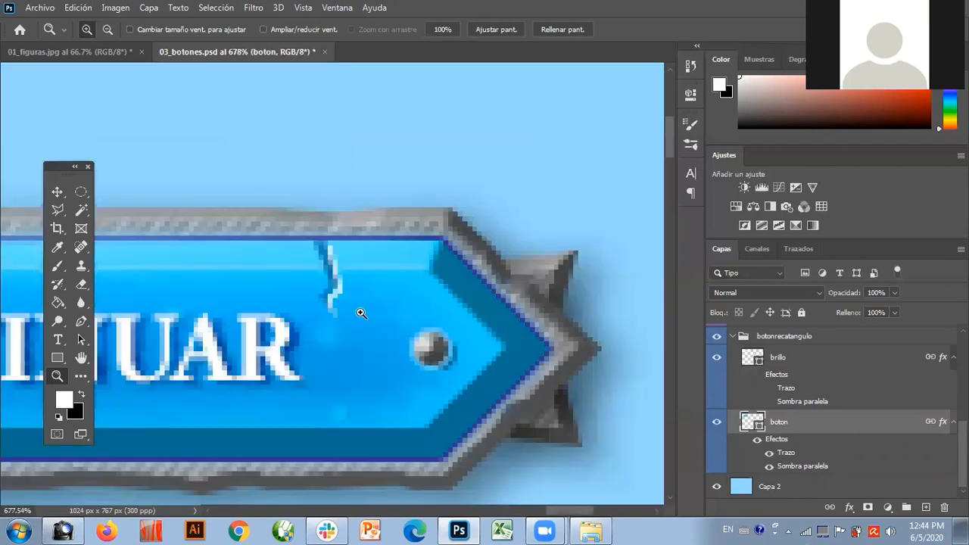
alt+click(321, 287)
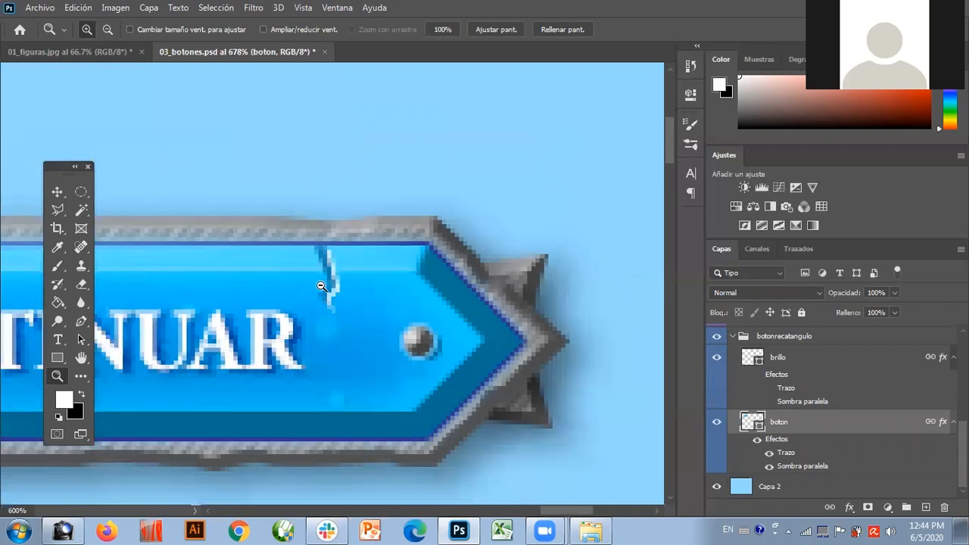
Step: Examine the CONTINUAR button's frame and cracks alongside the NUEVO JUEGO button, first from farther out and again up close
alt+click(321, 286)
click(57, 192)
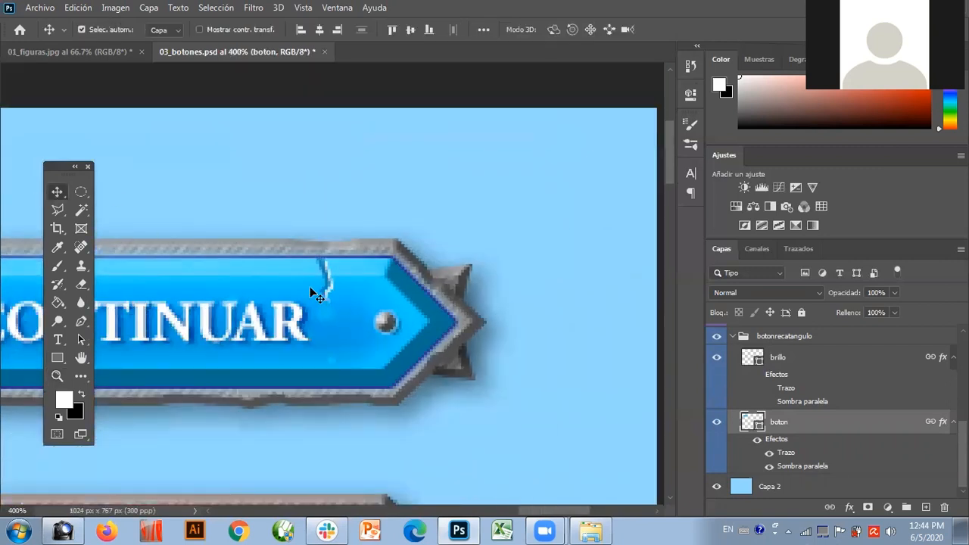
click(57, 375)
alt+click(273, 325)
alt+click(273, 325)
alt+click(273, 326)
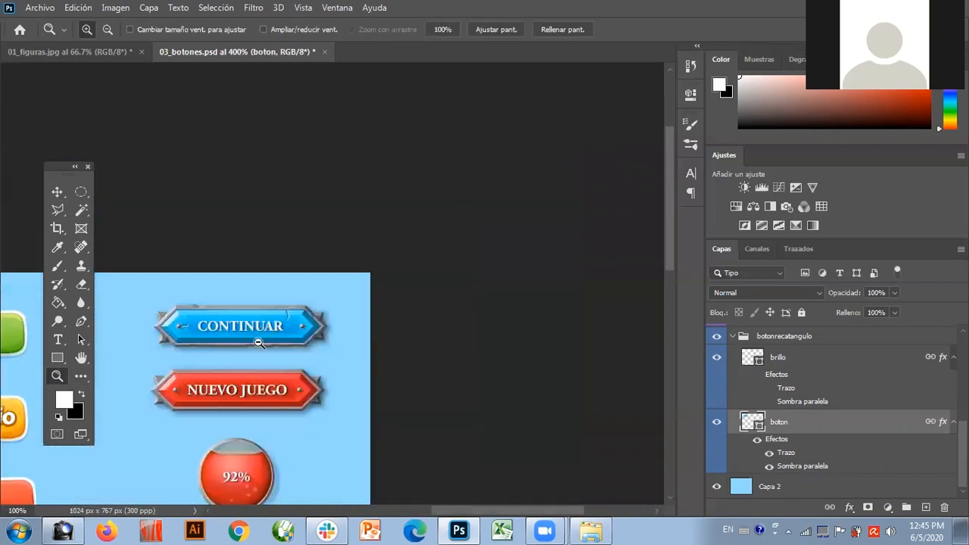
drag(144, 297, 327, 371)
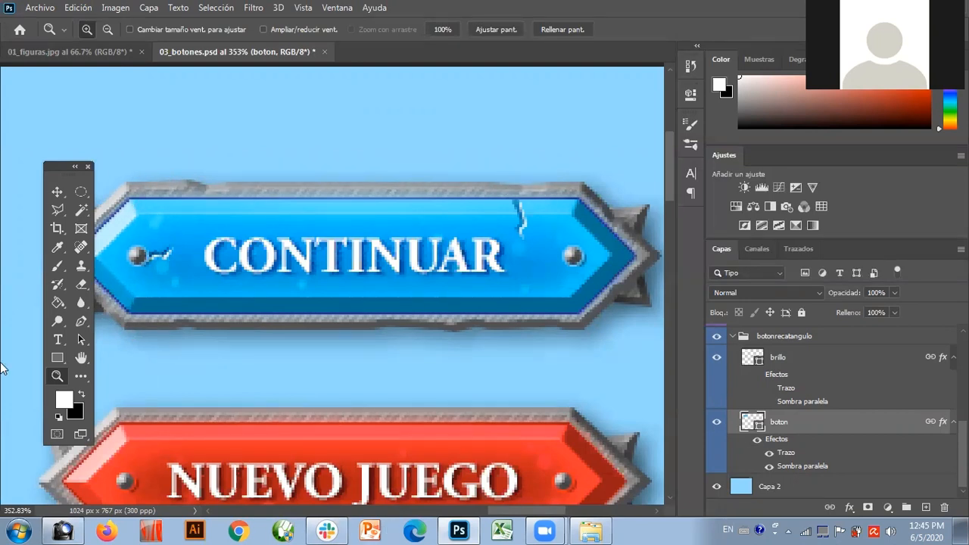
Step: Close 03_botones.psd and 01_figuras.jpg without saving the changes to either file
click(323, 51)
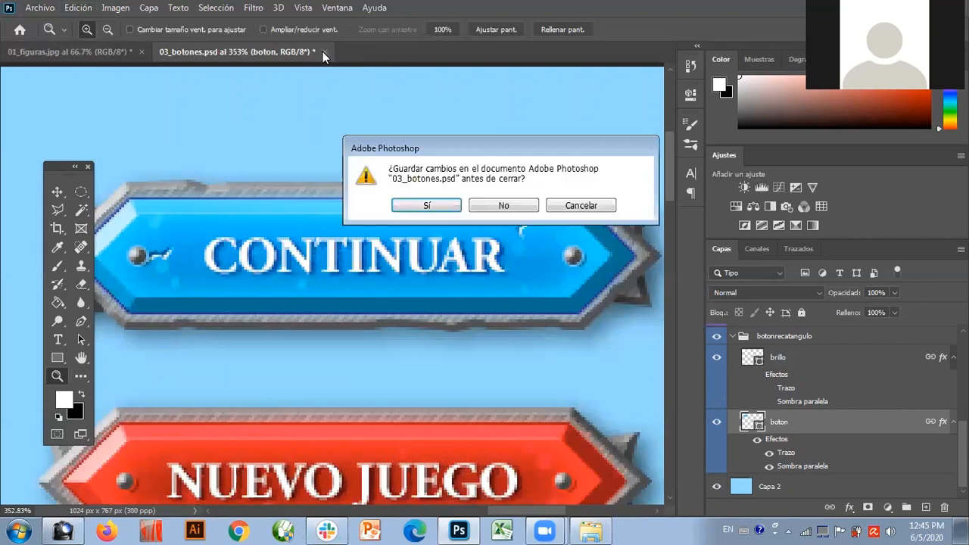
click(502, 207)
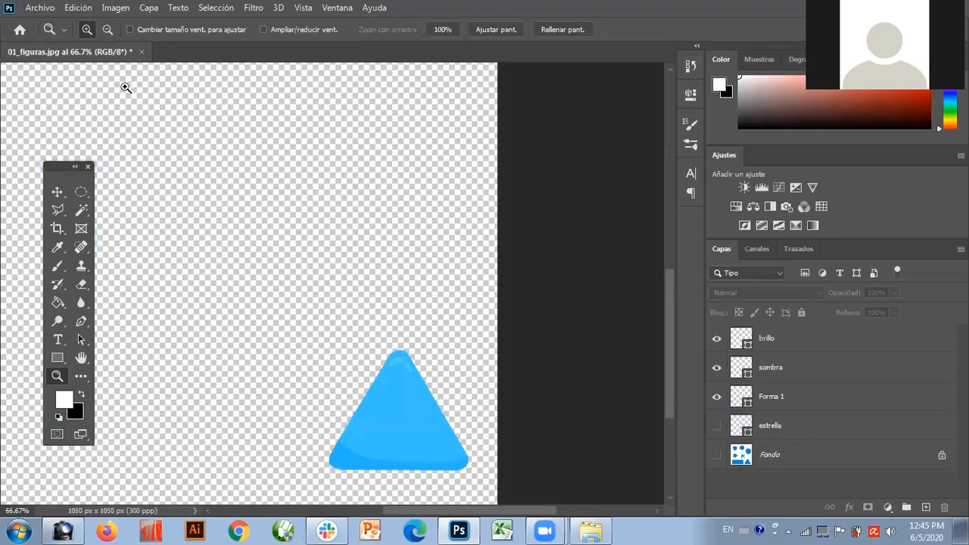
drag(81, 320, 117, 324)
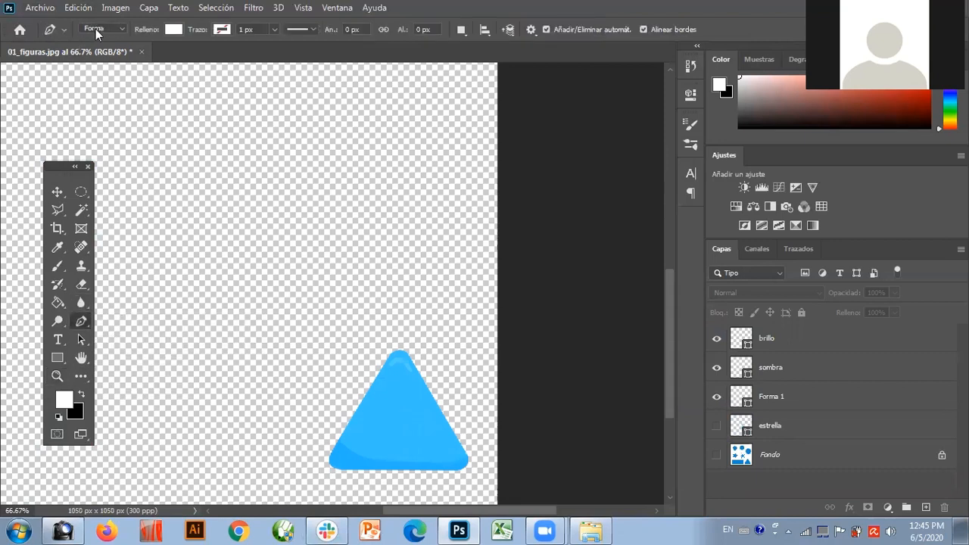
click(142, 53)
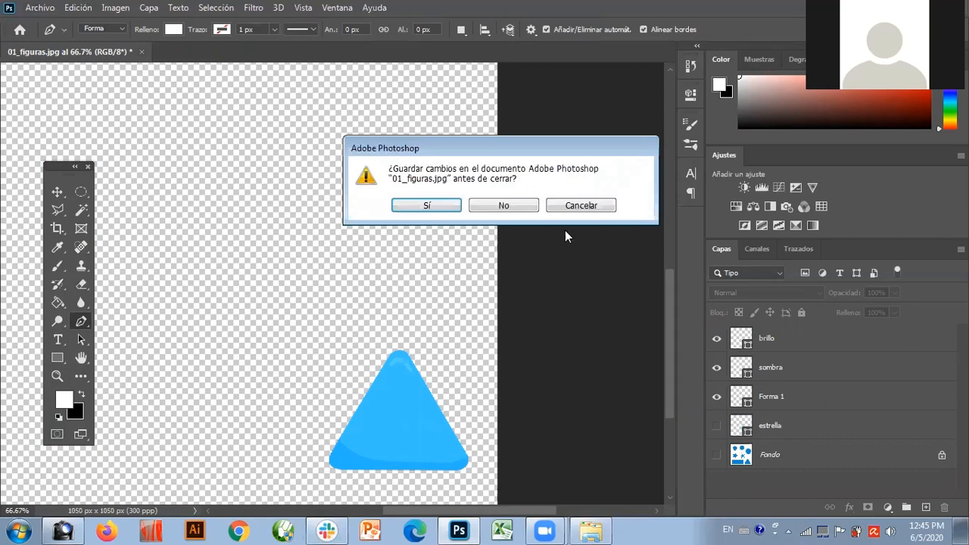
click(503, 206)
Step: Open 04_celular.jpg from the 04_materialEntidades Basicas folder, leaving its missing color profile unmodified
click(30, 7)
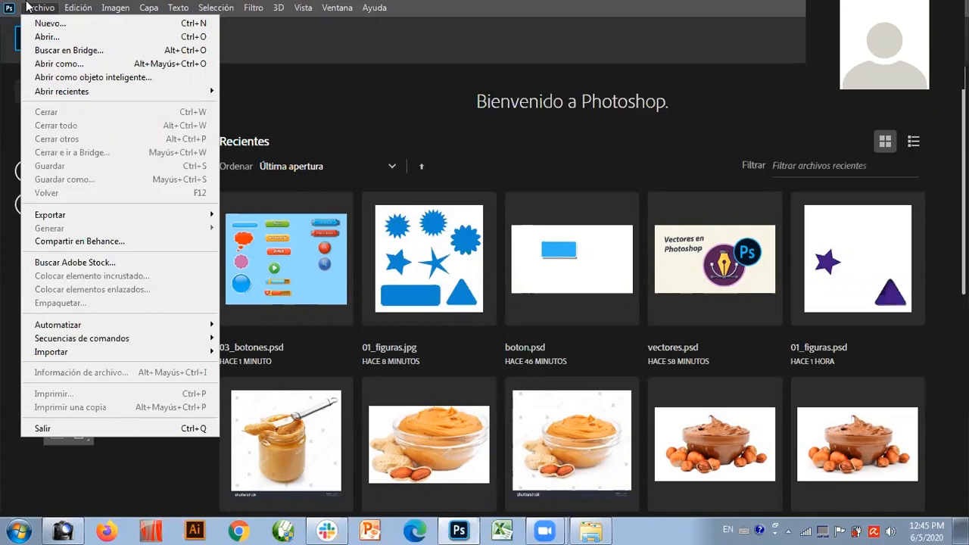
click(48, 37)
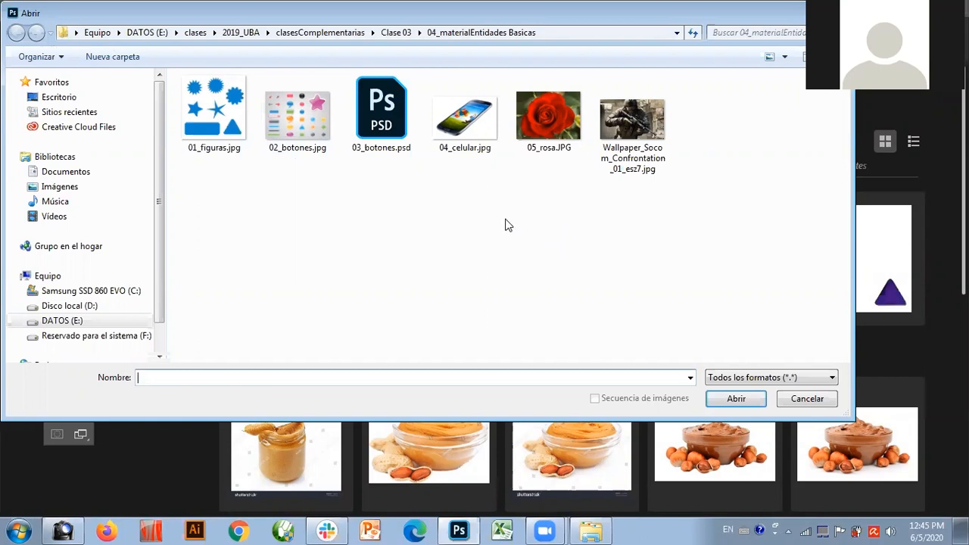
click(480, 130)
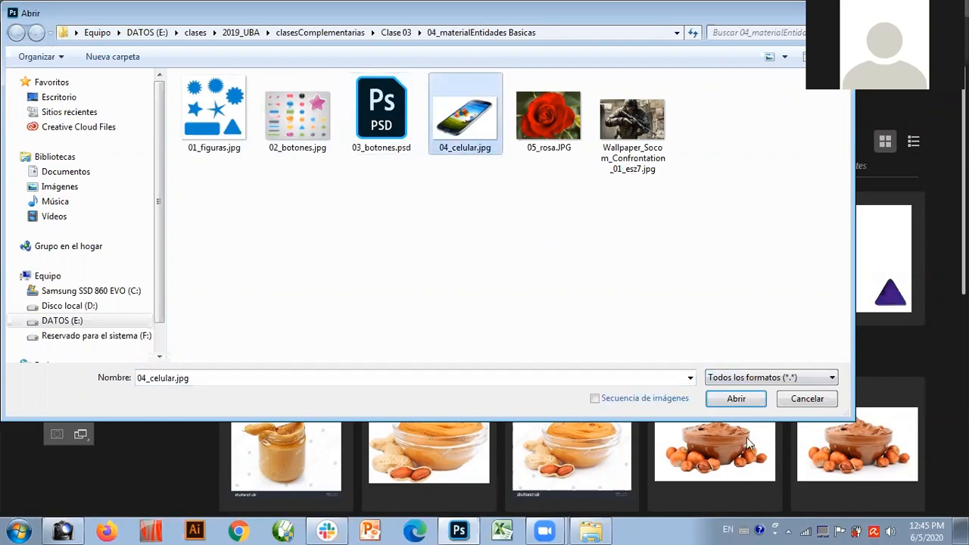
click(734, 399)
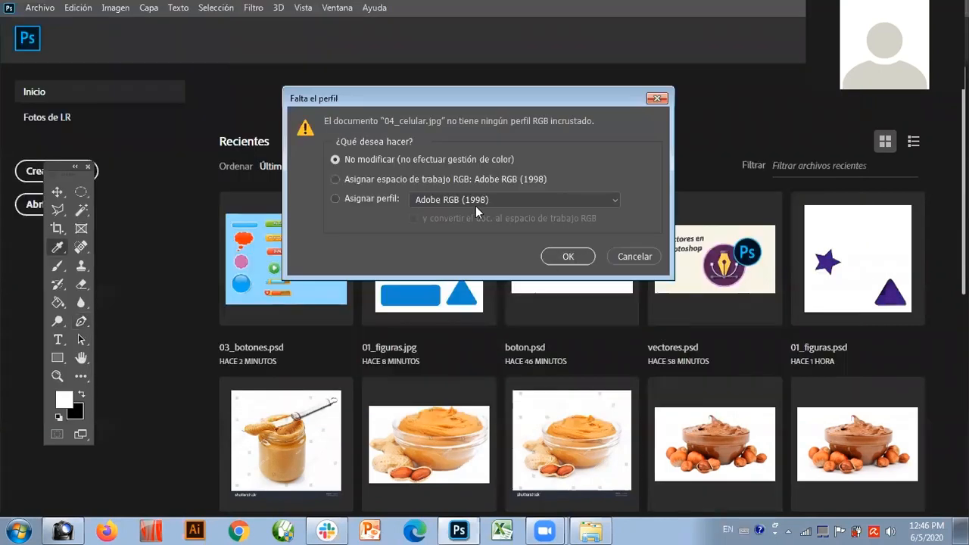
click(568, 257)
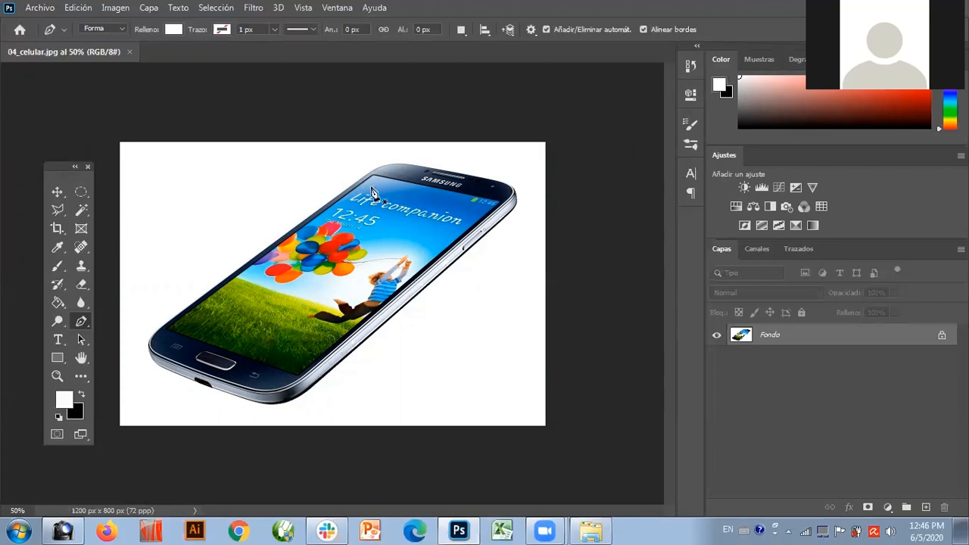
Step: Set the Pen tool to Trazado mode and draw a closed straight-segment path around the phone, with two anchors at each corner
click(119, 28)
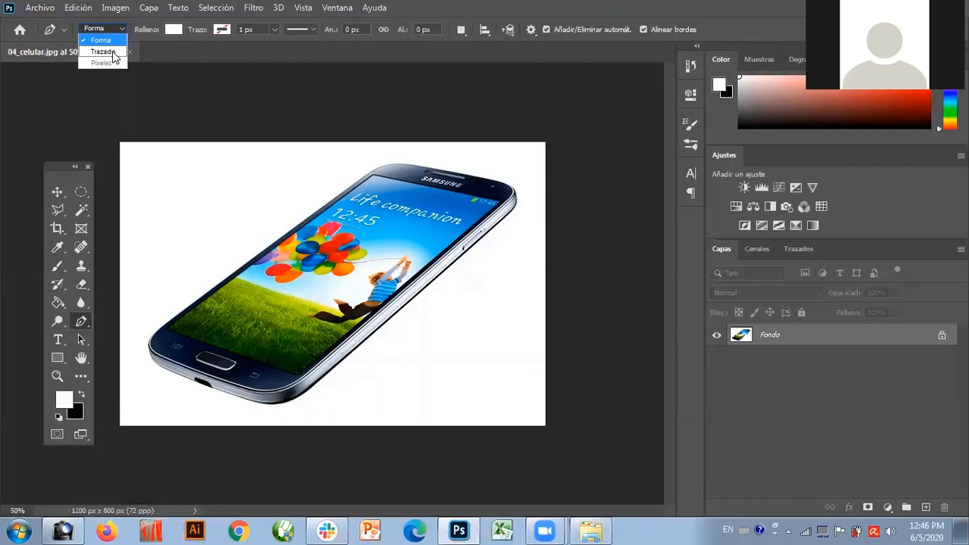
click(109, 53)
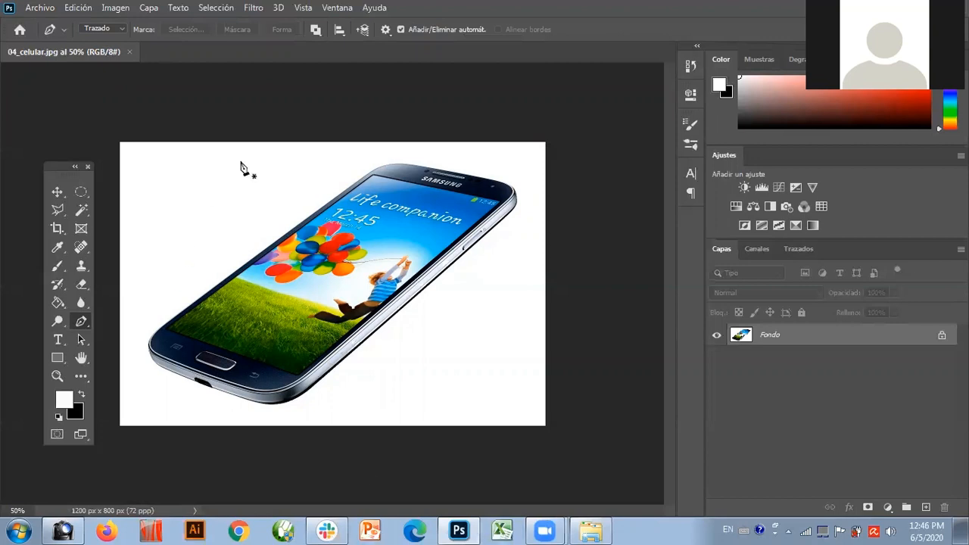
click(371, 172)
click(159, 331)
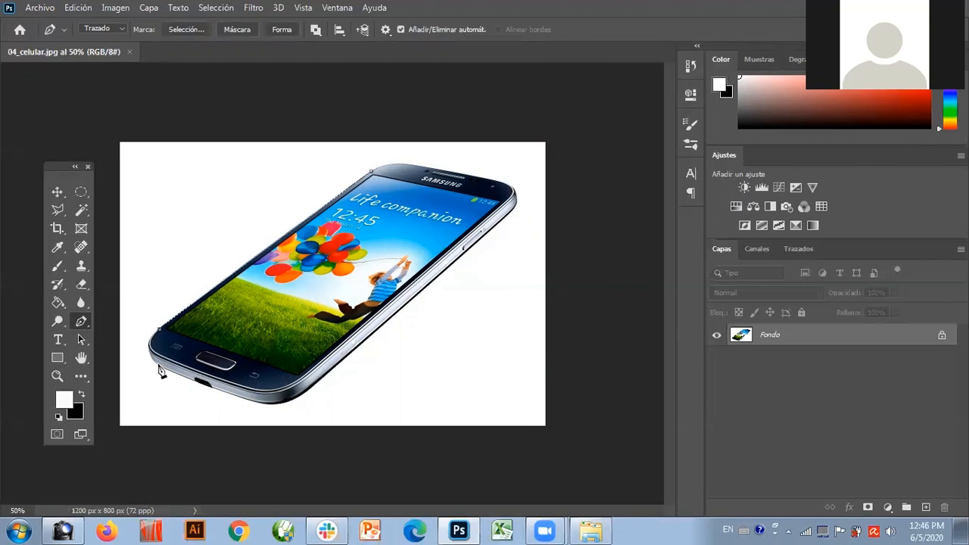
click(159, 364)
click(257, 402)
click(312, 387)
click(508, 217)
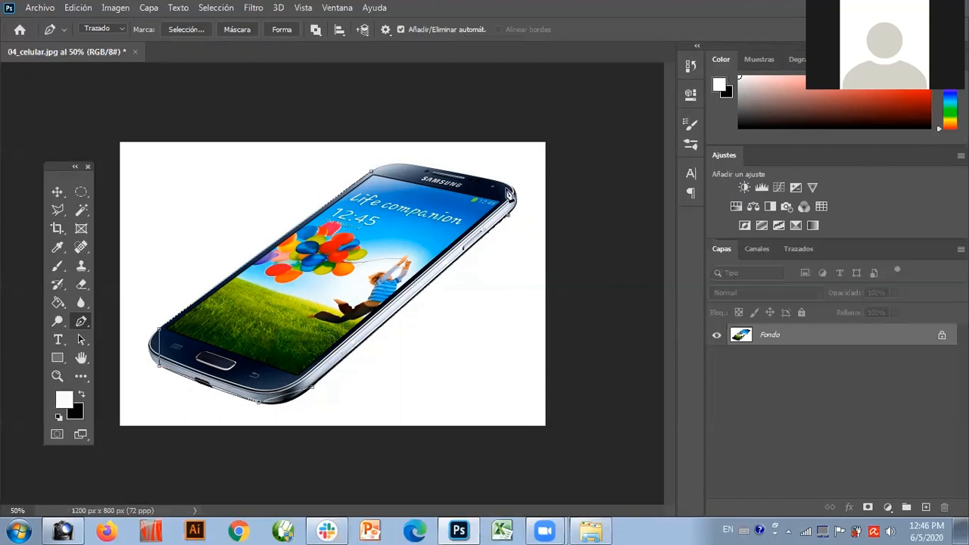
click(504, 185)
click(406, 167)
click(372, 171)
Step: Save the work path around the phone under the name celular
click(792, 251)
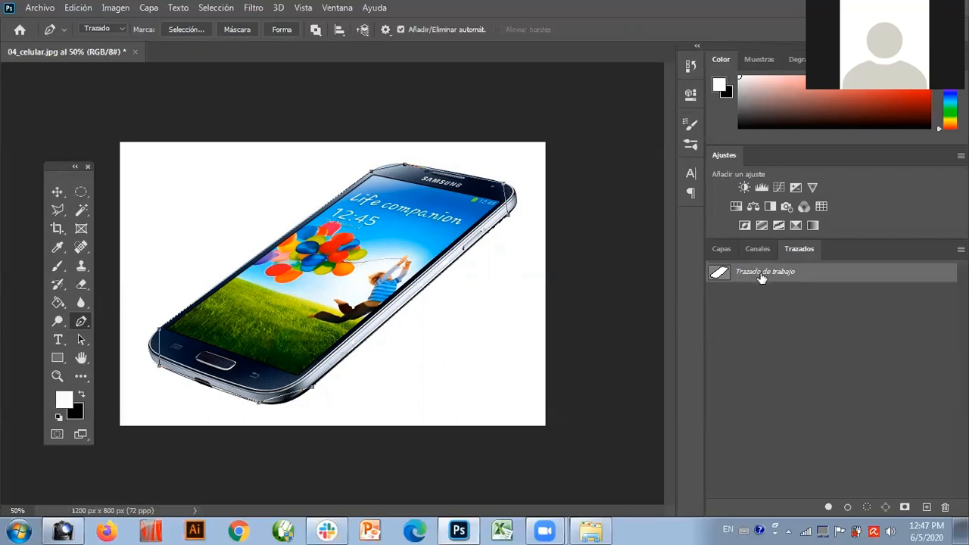
double_click(761, 272)
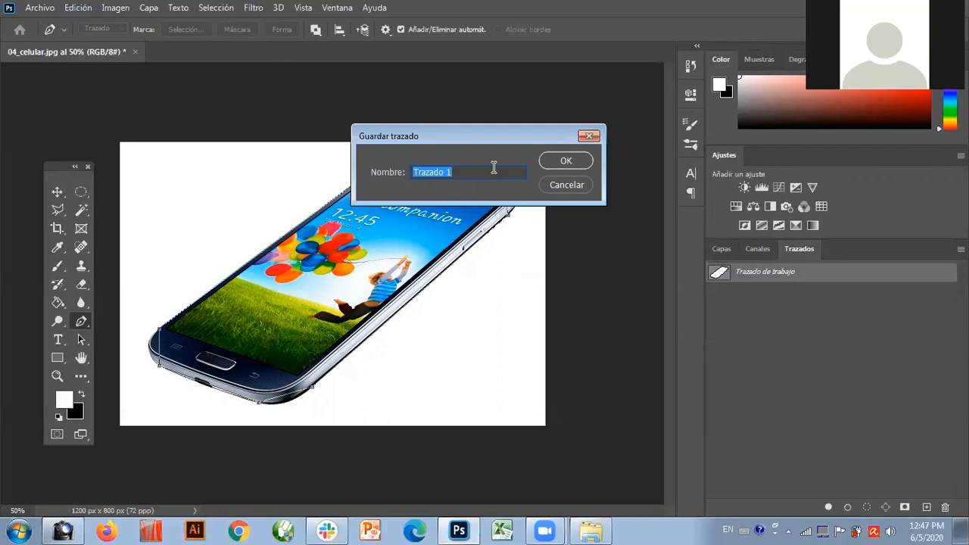
text(c)
key(Return)
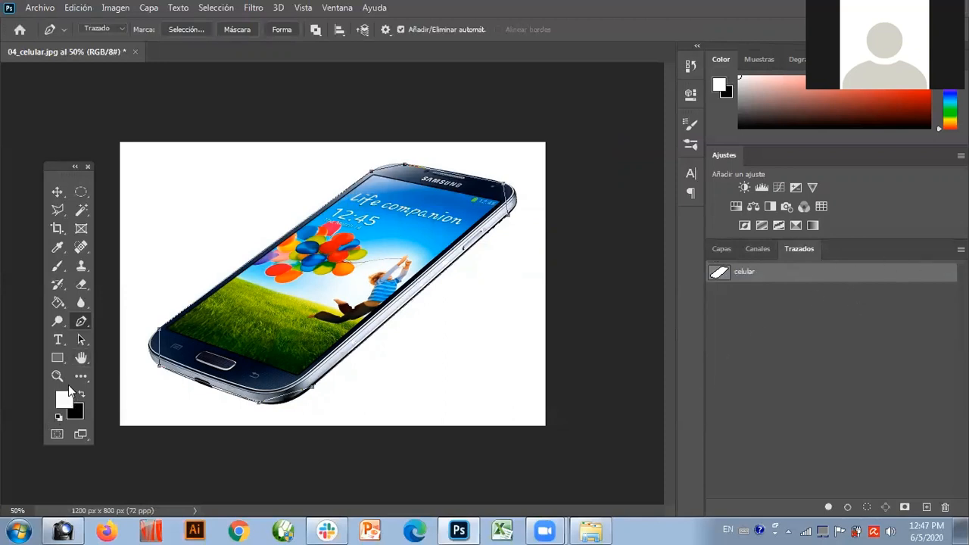
Step: Move the lower anchor at the phone's bottom-left corner slightly so it sits on the edge of the casing
key(z)
drag(150, 320, 197, 375)
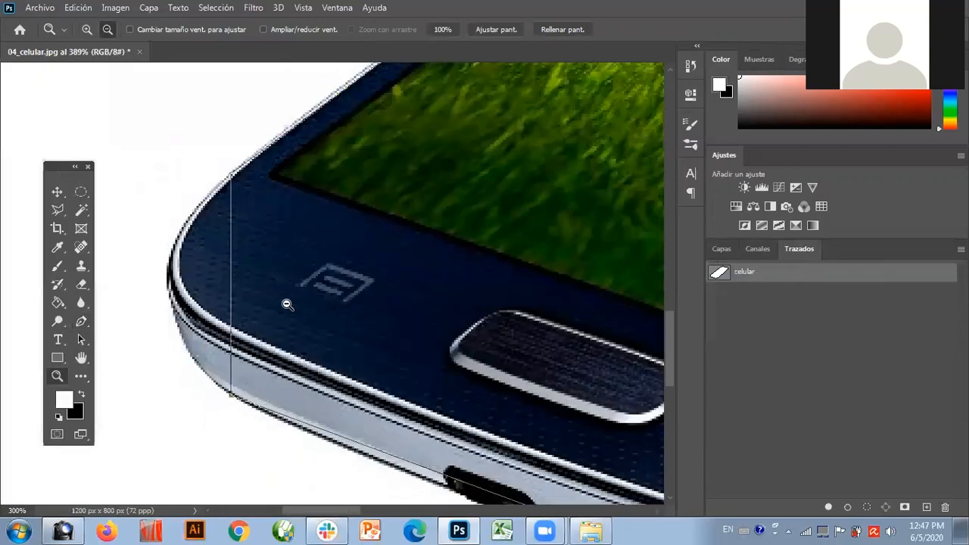
alt+click(324, 312)
drag(79, 339, 112, 350)
drag(261, 370, 259, 364)
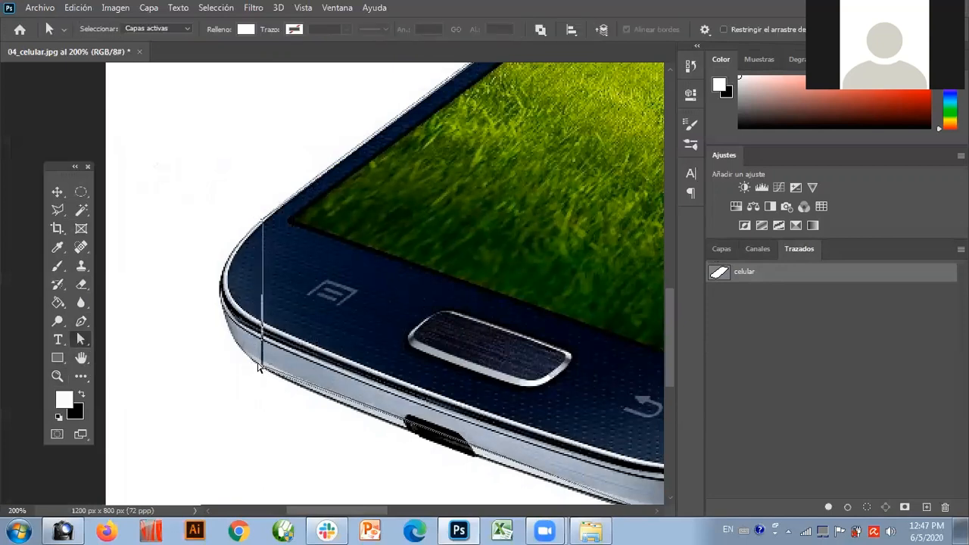
Step: Curve the path around the phone's bottom-left corner by converting its two anchors and adjusting their handles to follow the casing
drag(81, 321, 123, 388)
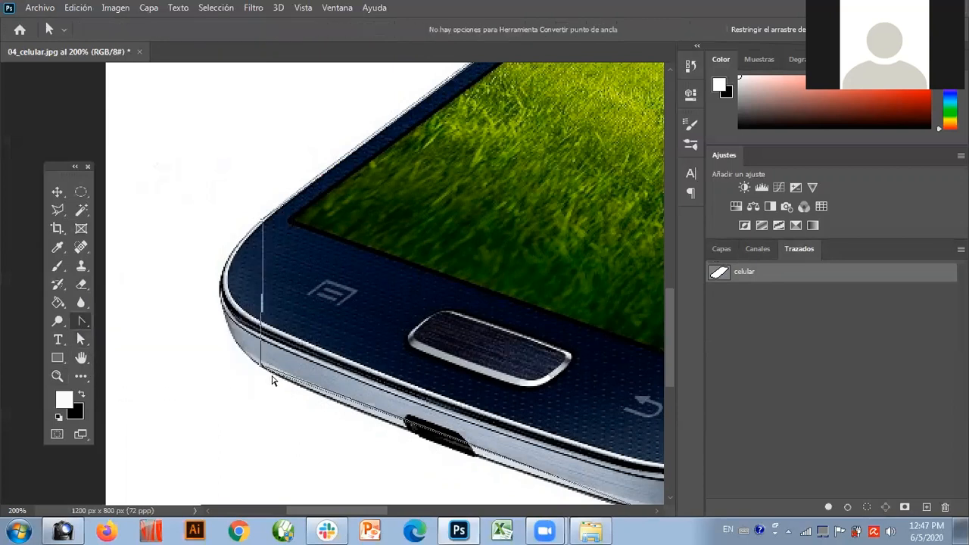
drag(260, 369, 281, 395)
drag(241, 346, 187, 319)
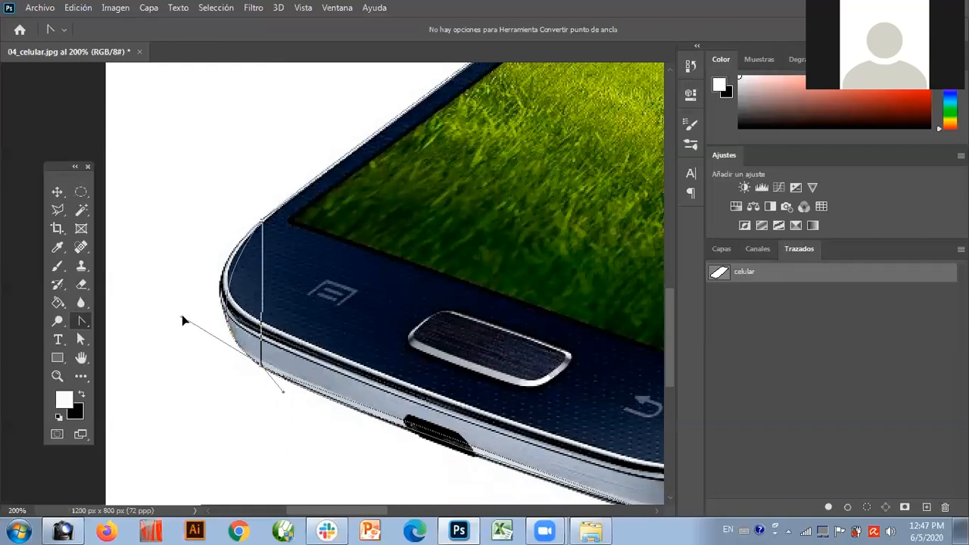
drag(261, 220, 231, 243)
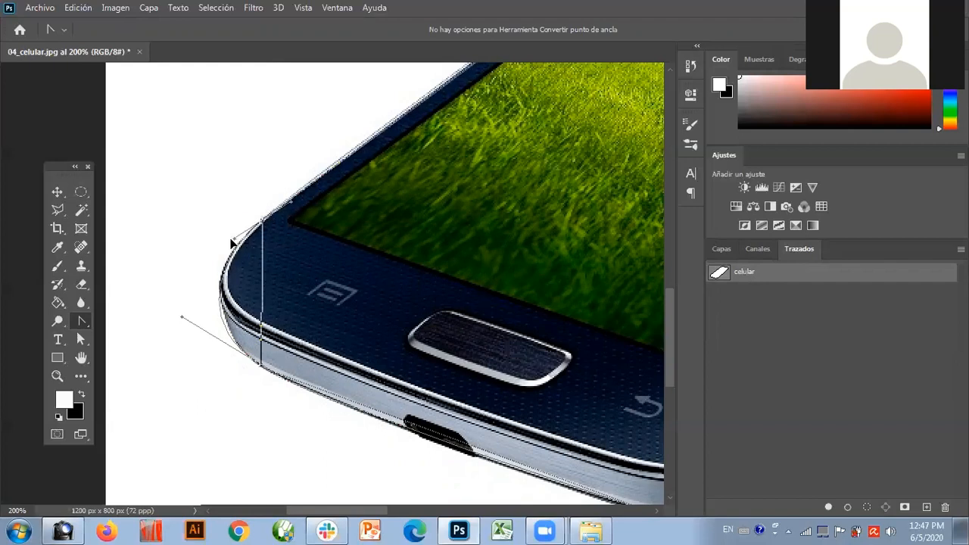
drag(182, 322, 182, 304)
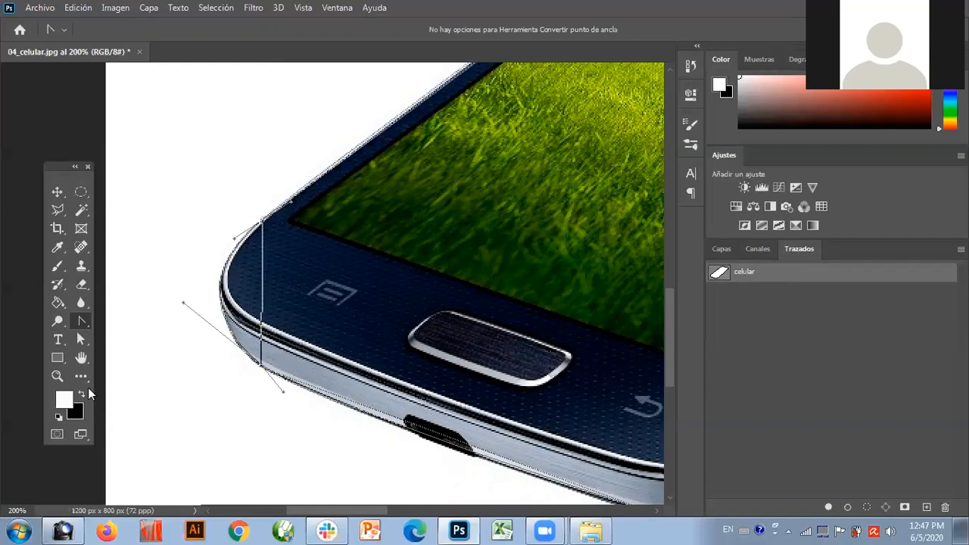
Step: Curve the path around the phone's bottom-right corner by converting its anchors and pulling out handles along the casing edge
click(57, 375)
alt+click(431, 365)
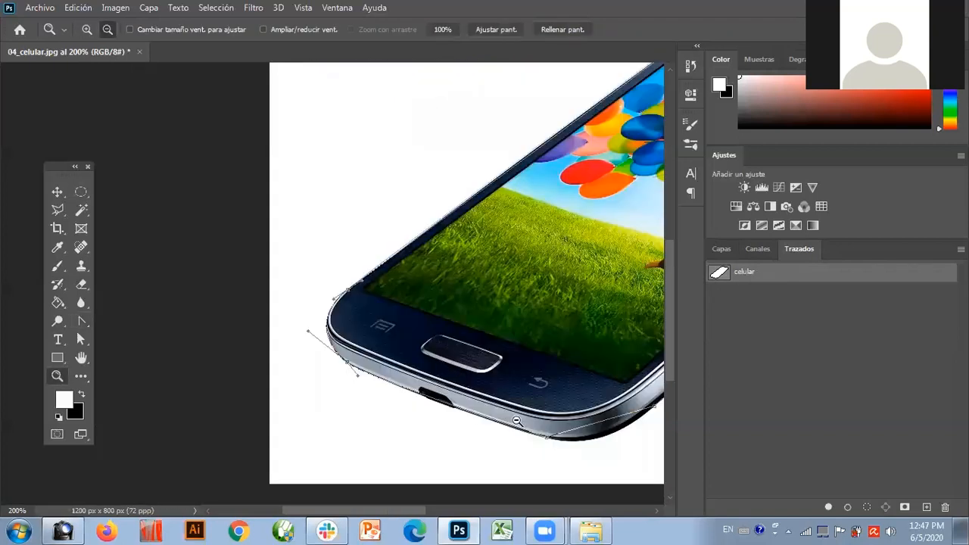
alt+click(517, 420)
alt+click(517, 421)
drag(211, 409, 335, 464)
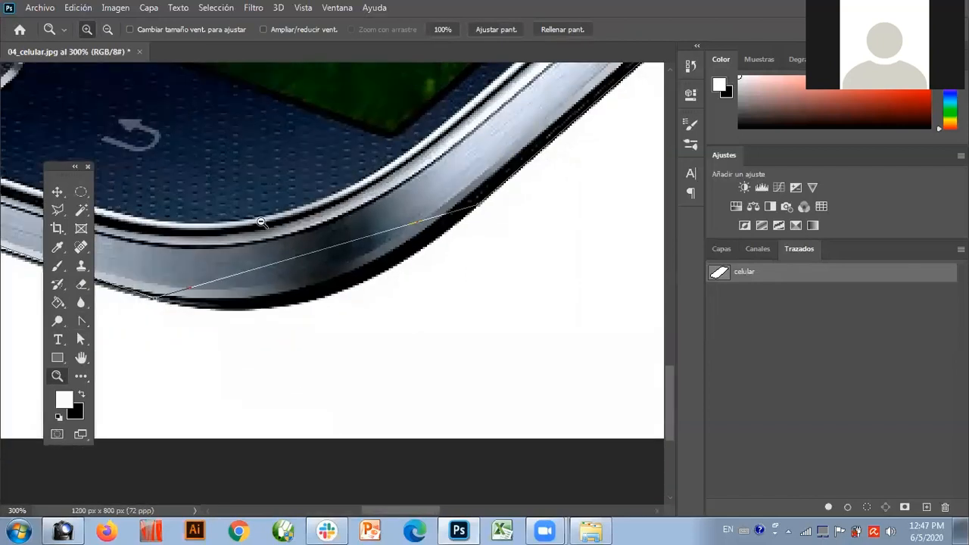
alt+click(260, 221)
click(83, 321)
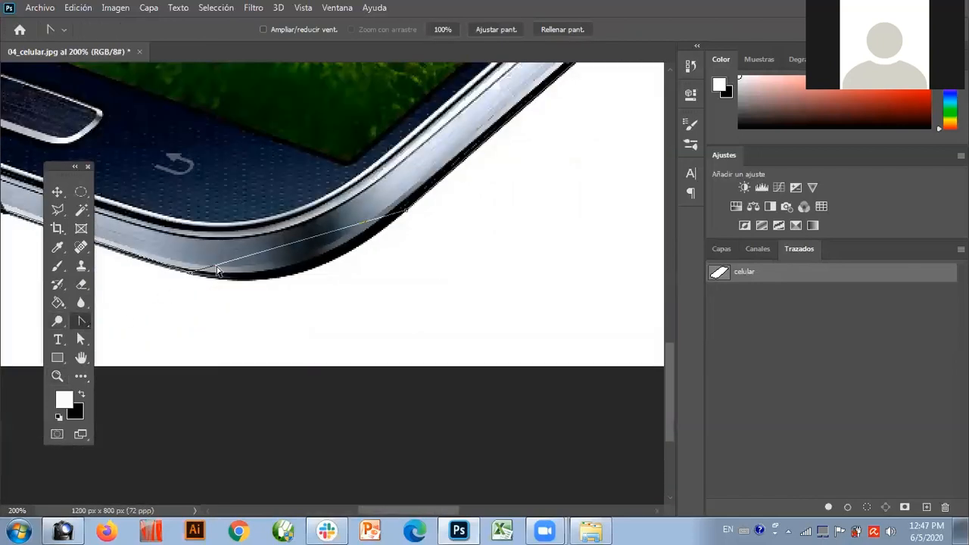
drag(193, 277, 310, 296)
key(ctrl+z)
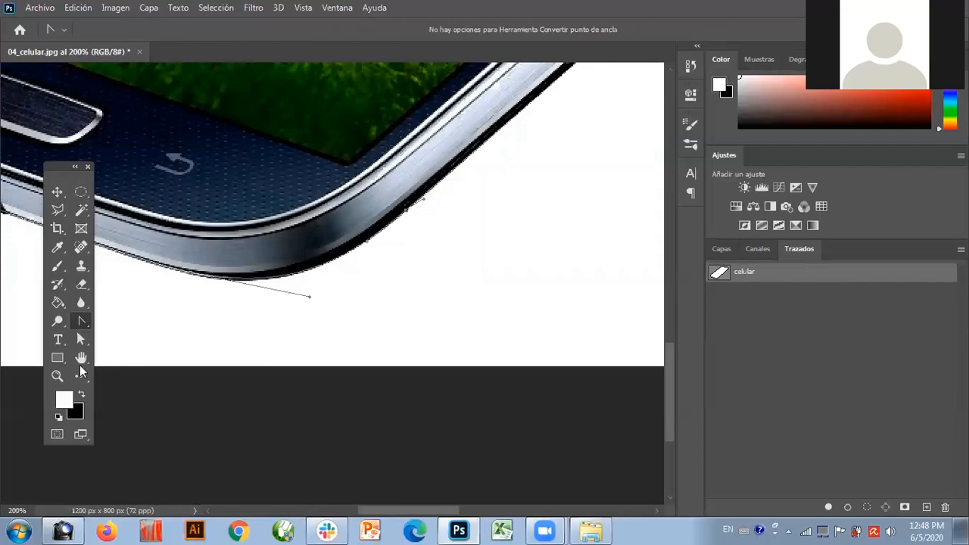
Step: Reposition the path anchors at the phone's upper-right corner so they fit the edge of the casing
click(58, 376)
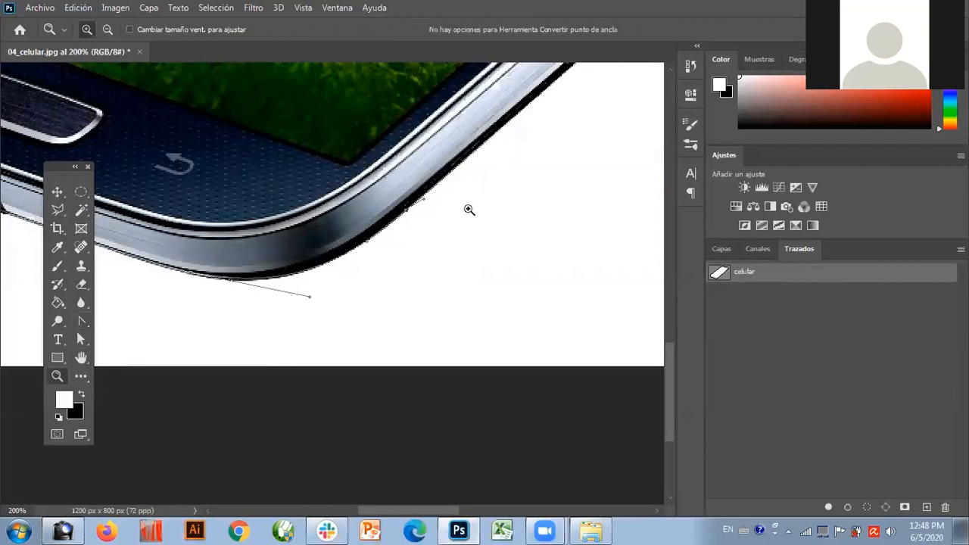
alt+click(486, 162)
drag(487, 164, 541, 235)
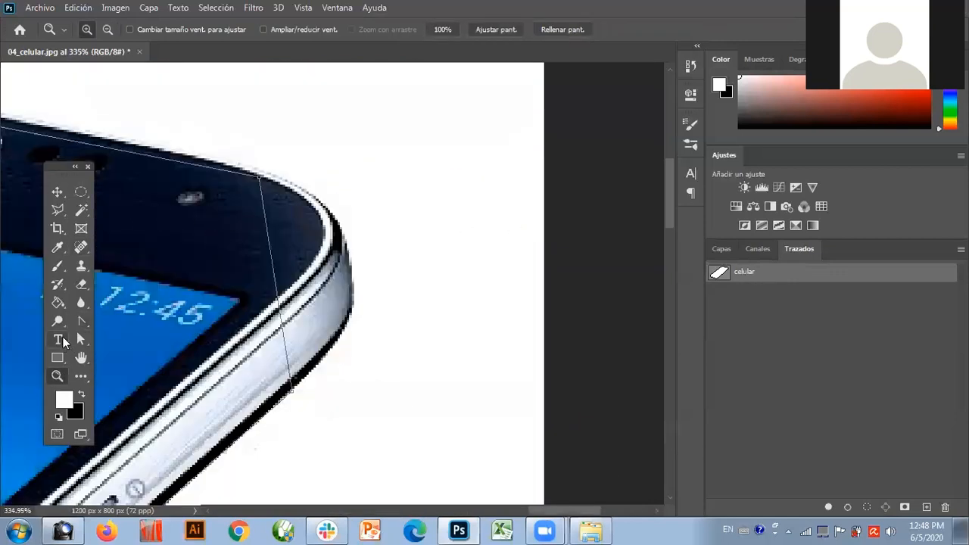
click(81, 340)
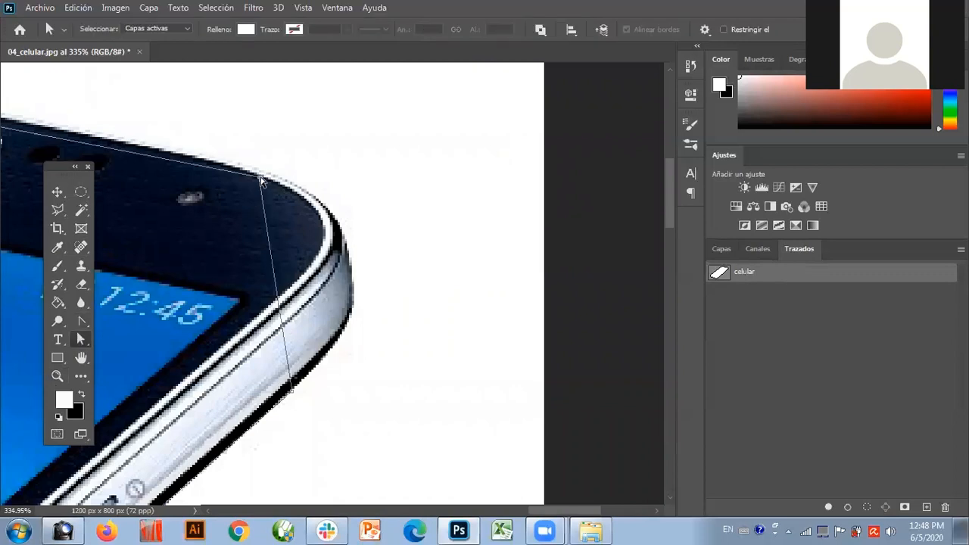
drag(262, 182, 271, 177)
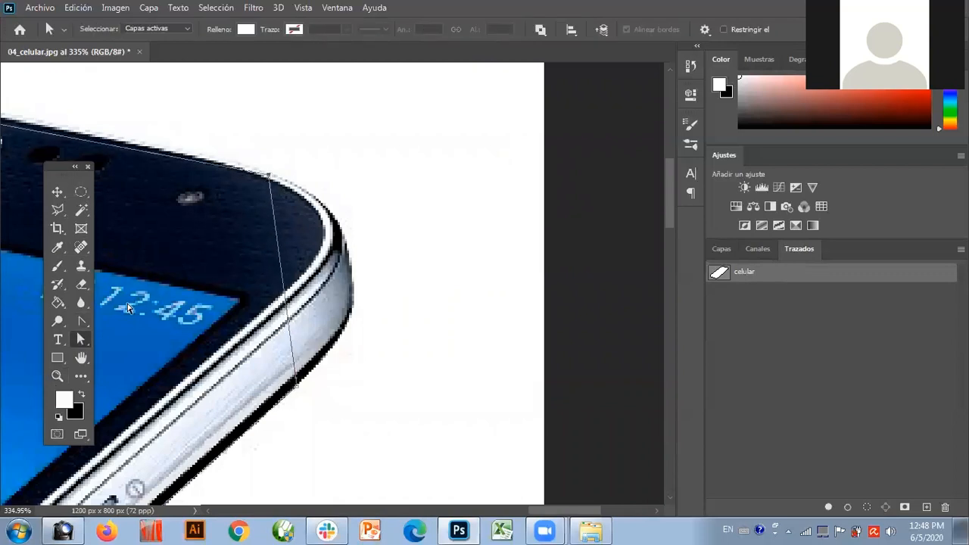
Step: Curve the path around the phone's upper-right corner by converting its two anchors and adjusting the handles to follow the casing
click(82, 320)
drag(296, 389, 438, 259)
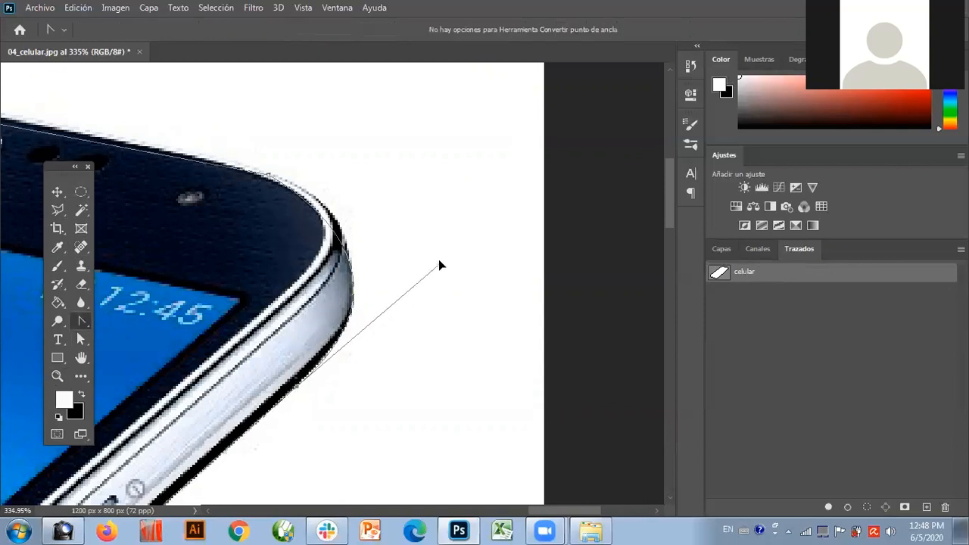
drag(268, 178, 237, 172)
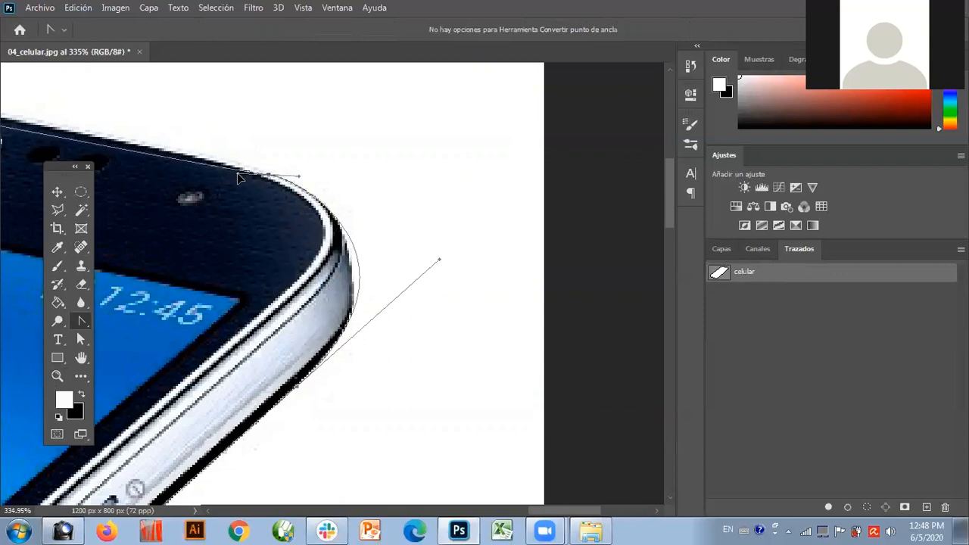
mouse_move(440, 260)
mouse_down()
mouse_move(411, 277)
mouse_move(436, 279)
mouse_move(426, 267)
mouse_up()
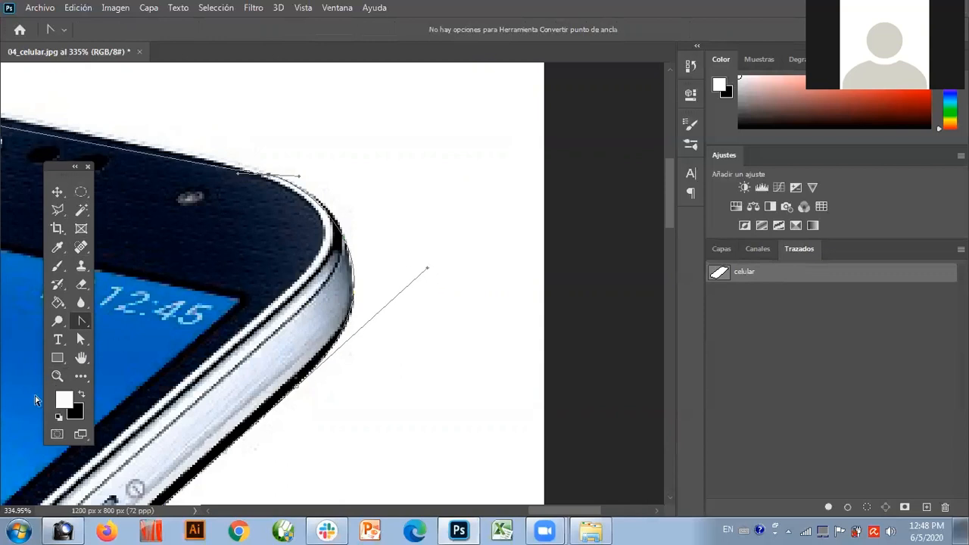
Step: Convert the upper anchor at the phone's upper-left corner into a smooth point with handles following the rounded casing edge
click(60, 375)
key(ctrl+0)
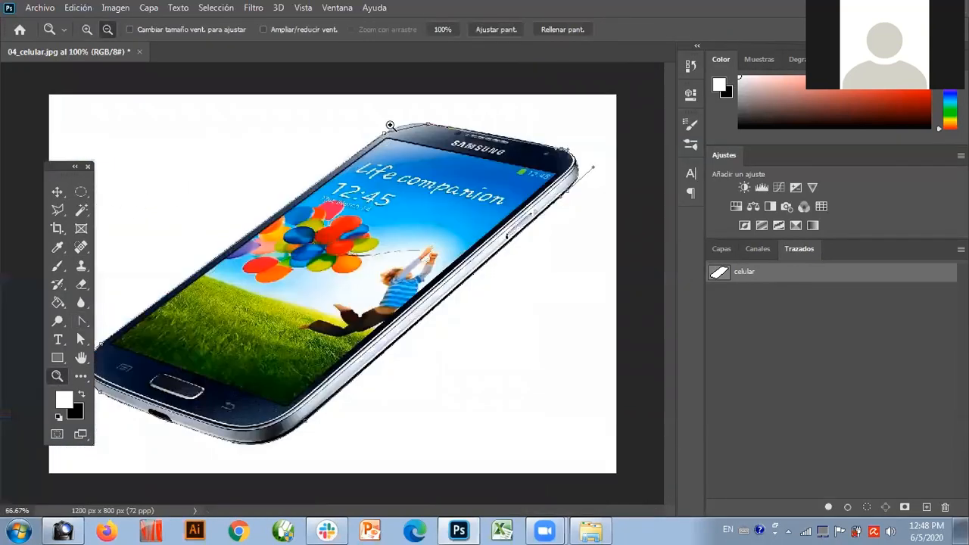
drag(346, 104, 454, 158)
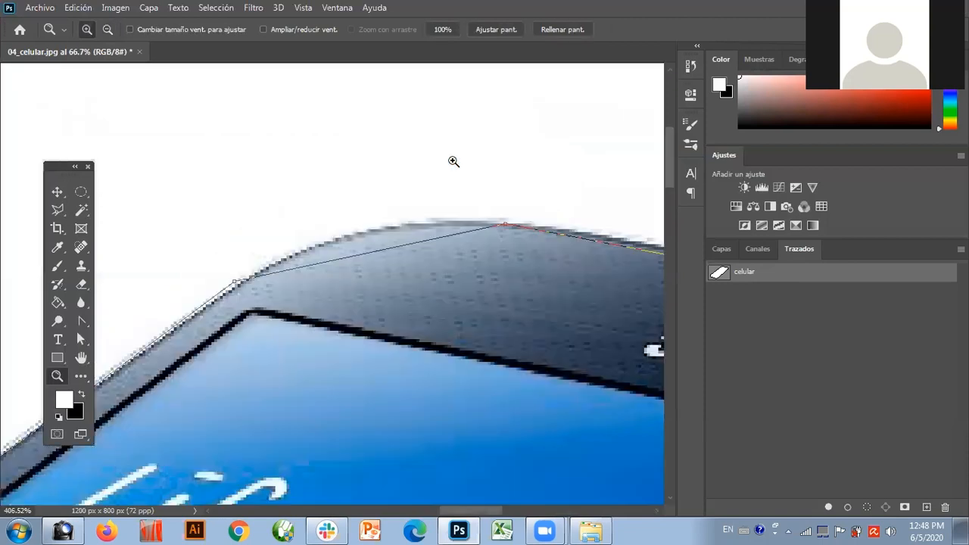
alt+click(500, 261)
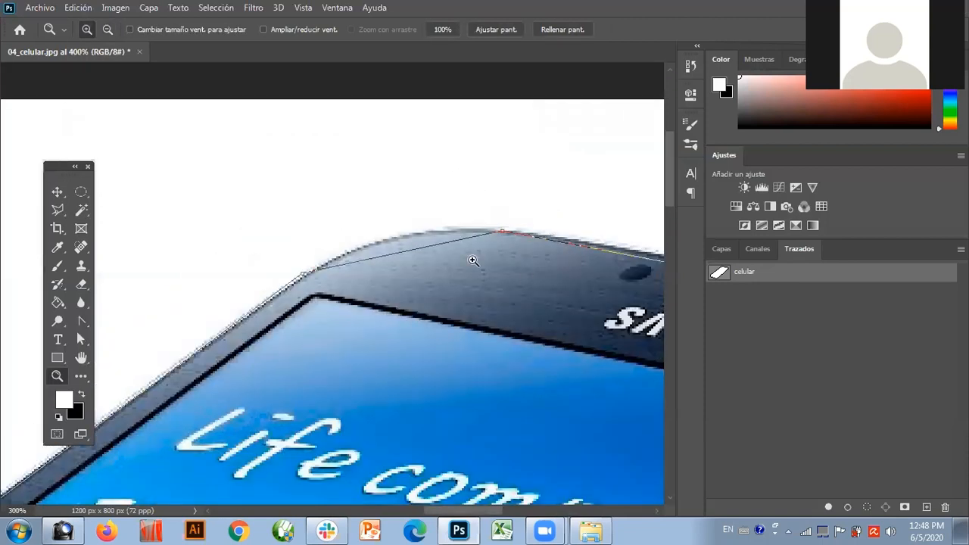
click(83, 321)
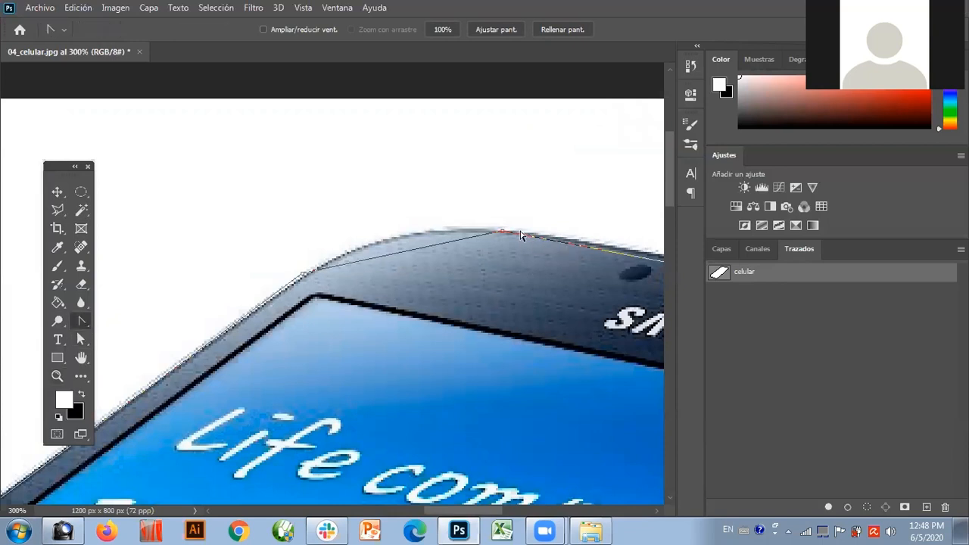
drag(500, 231, 390, 233)
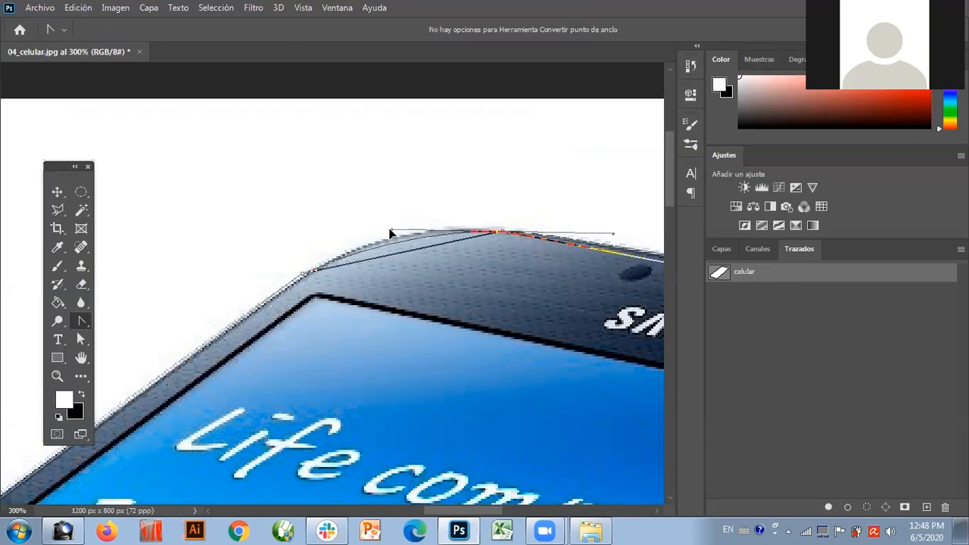
Step: Adjust the two path anchors at the phone's upper-left corner slightly so the curve fits the casing
click(80, 339)
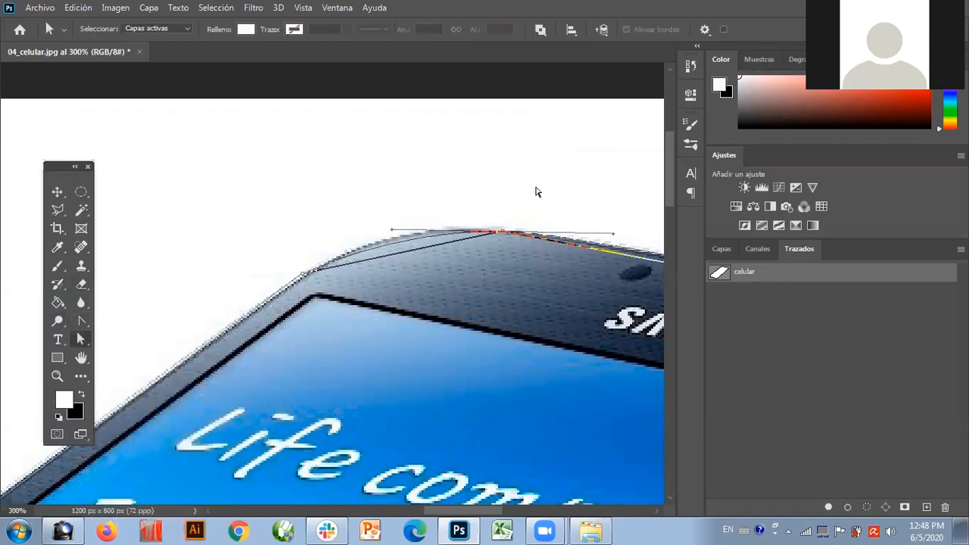
drag(500, 233, 501, 231)
drag(304, 275, 315, 267)
click(58, 377)
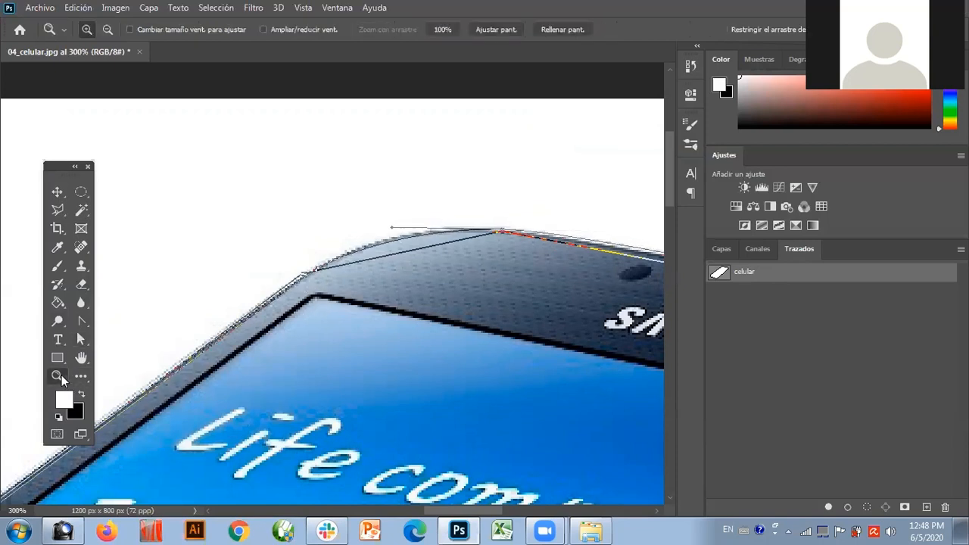
alt+click(337, 267)
alt+click(322, 341)
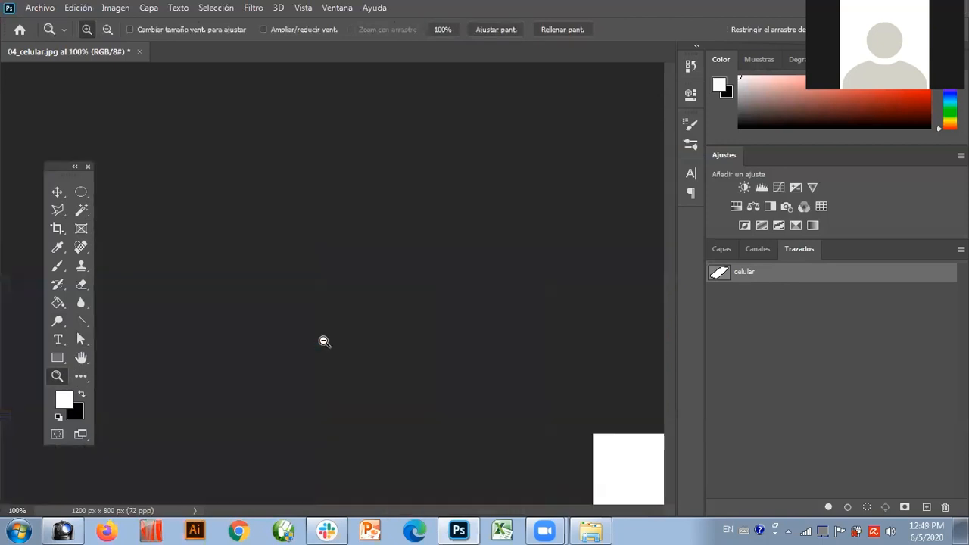
alt+click(346, 333)
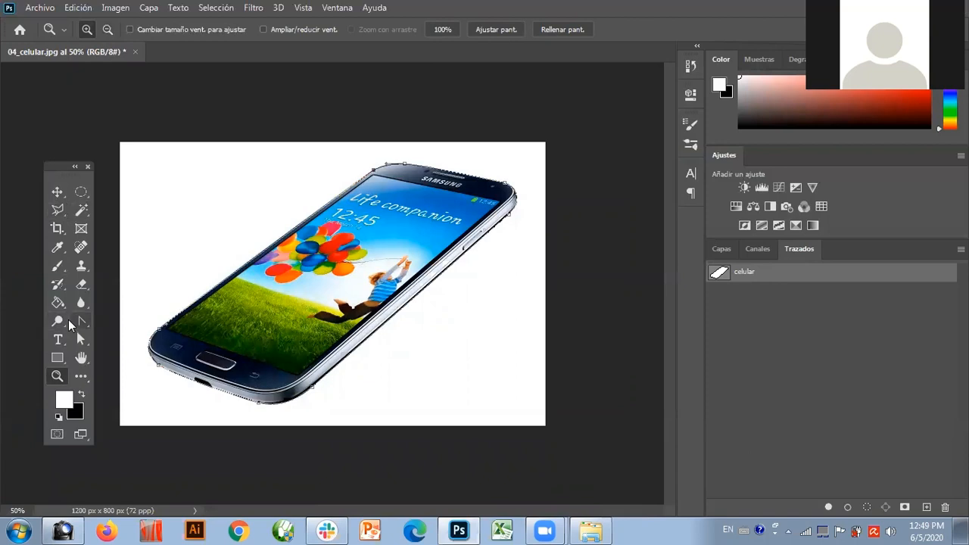
Step: Select the celular path and add a new empty layer above Fondo
click(831, 358)
click(772, 271)
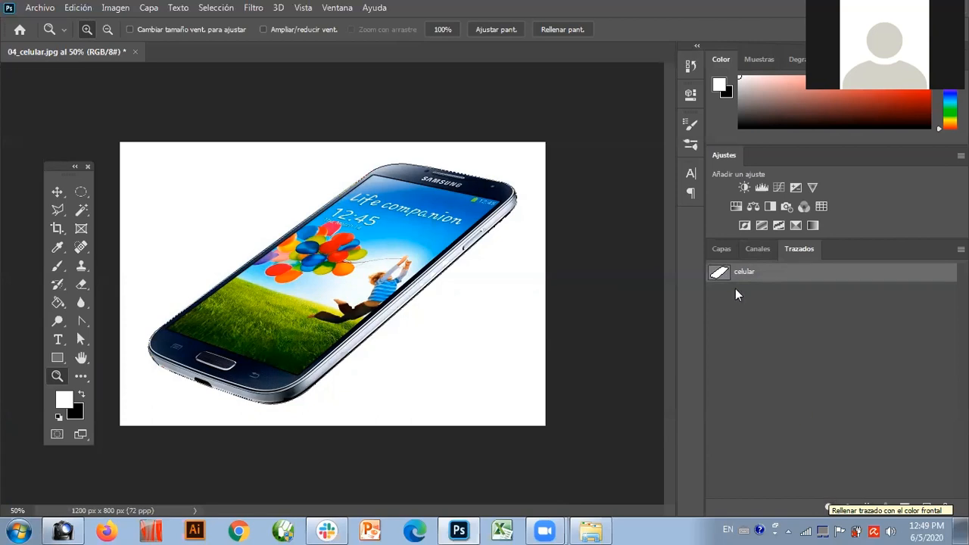
click(721, 249)
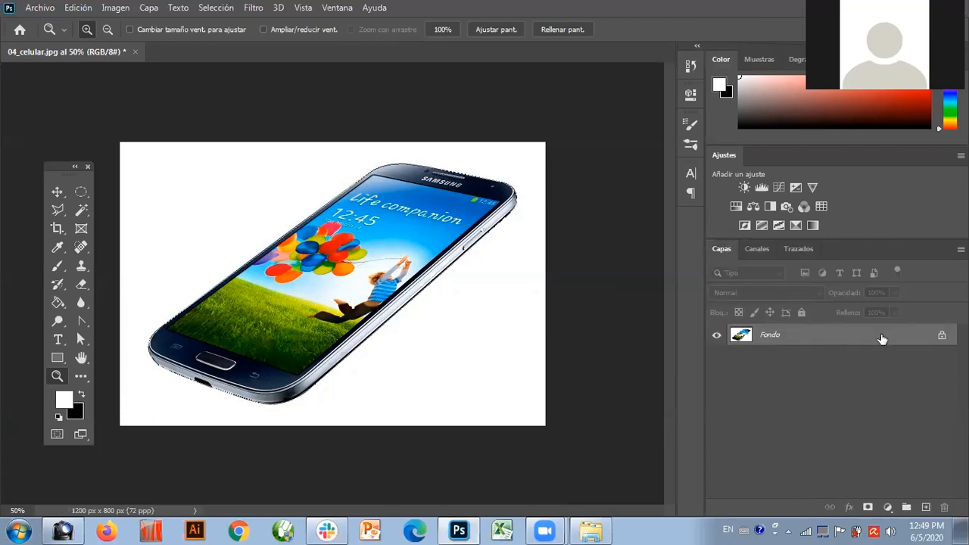
click(925, 507)
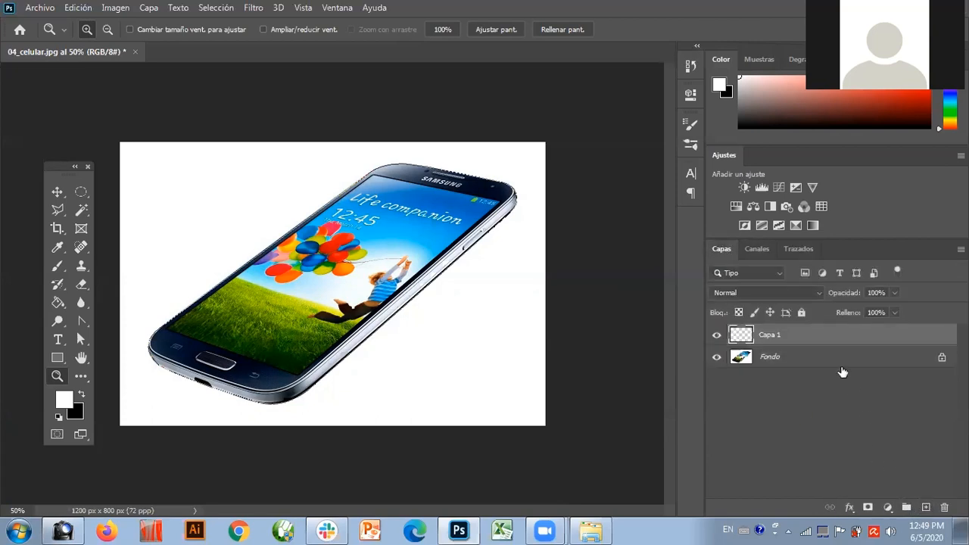
click(797, 249)
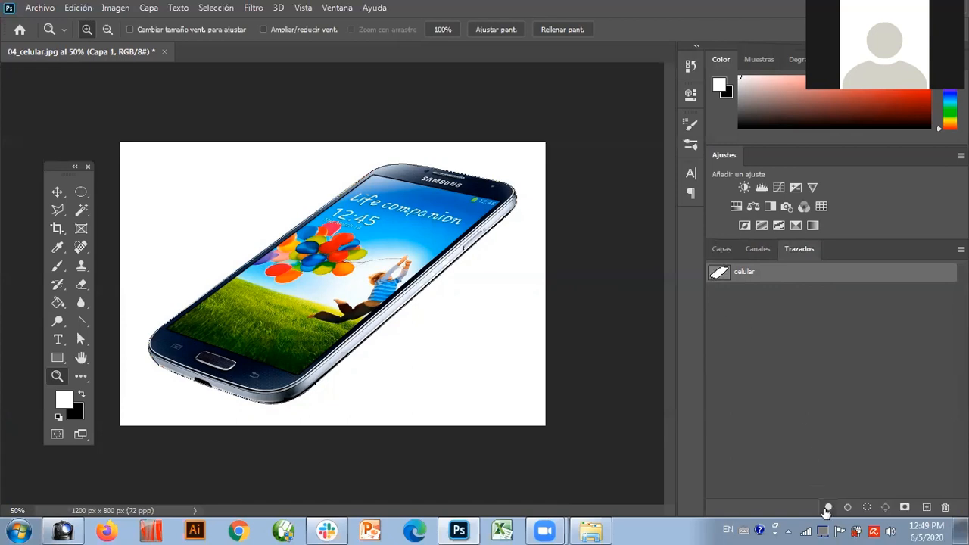
Step: Set the foreground colour to orange-red and fill the celular path with it on Capa 1
click(65, 407)
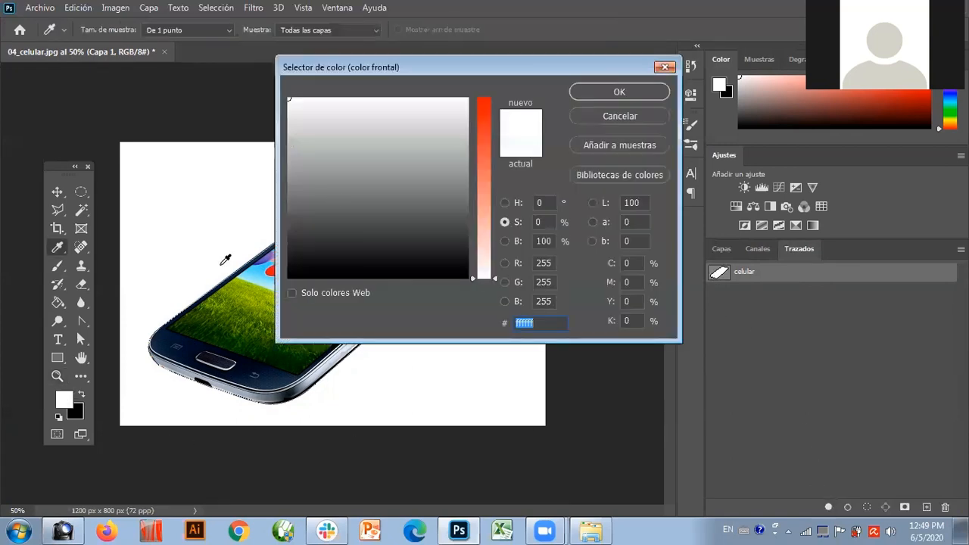
drag(487, 224, 491, 144)
click(585, 95)
key(z)
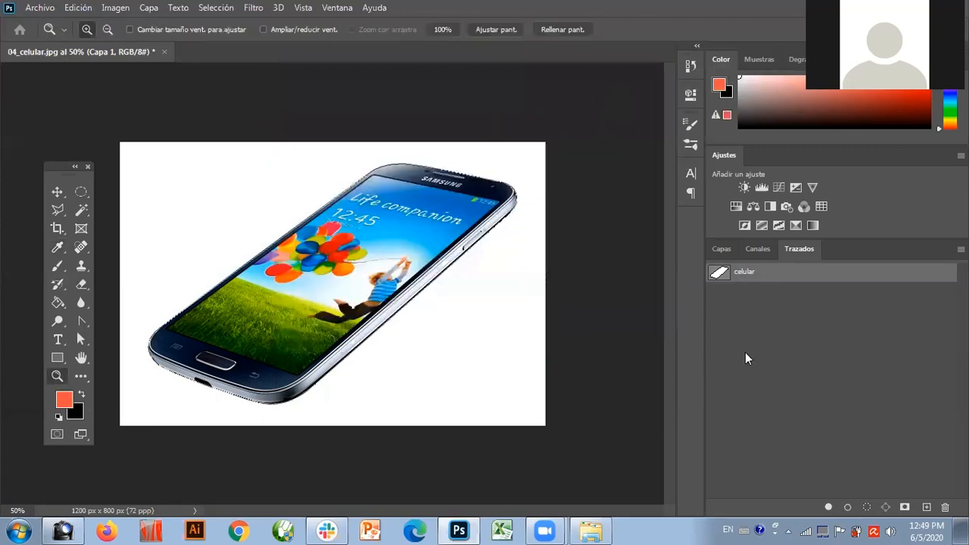
click(828, 507)
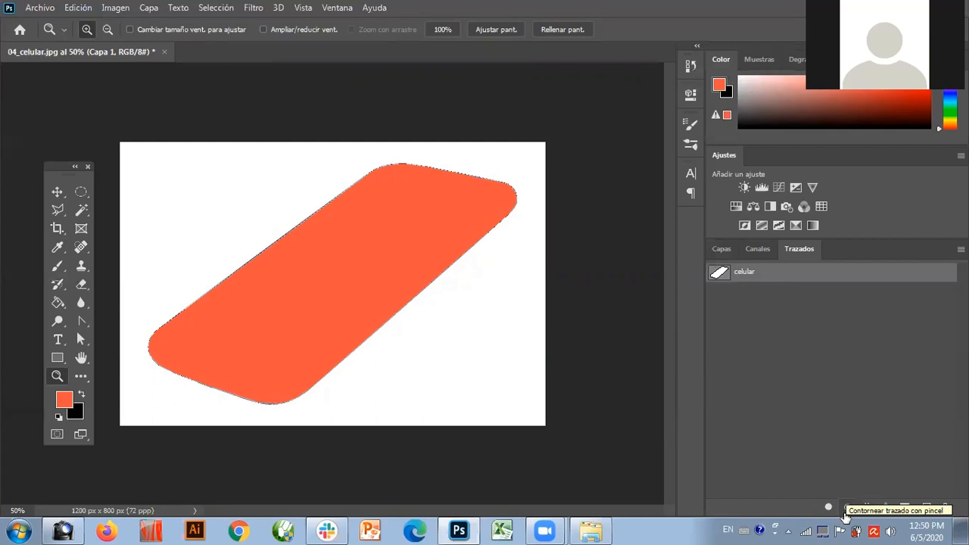
Step: Make black the foreground colour and set the brush to 7 px size with 0% hardness
click(81, 395)
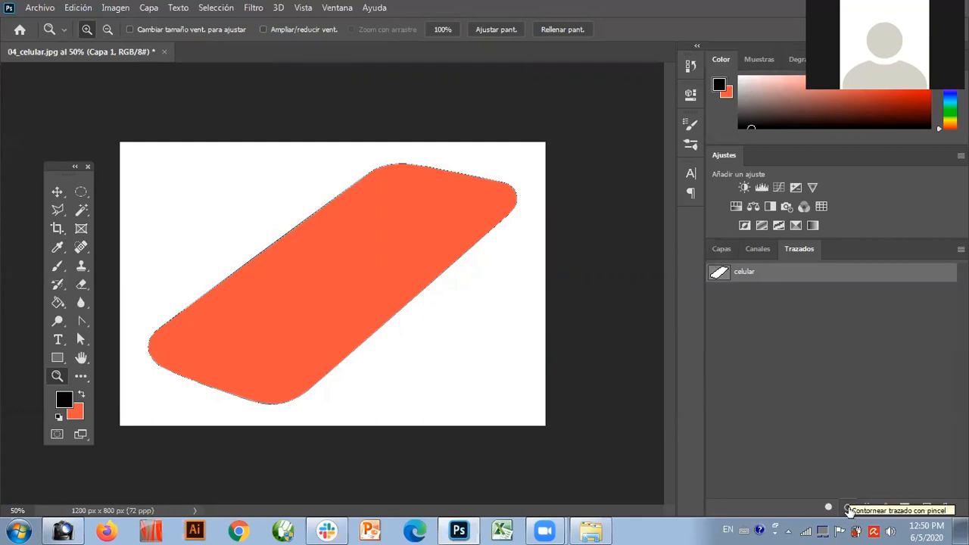
click(60, 264)
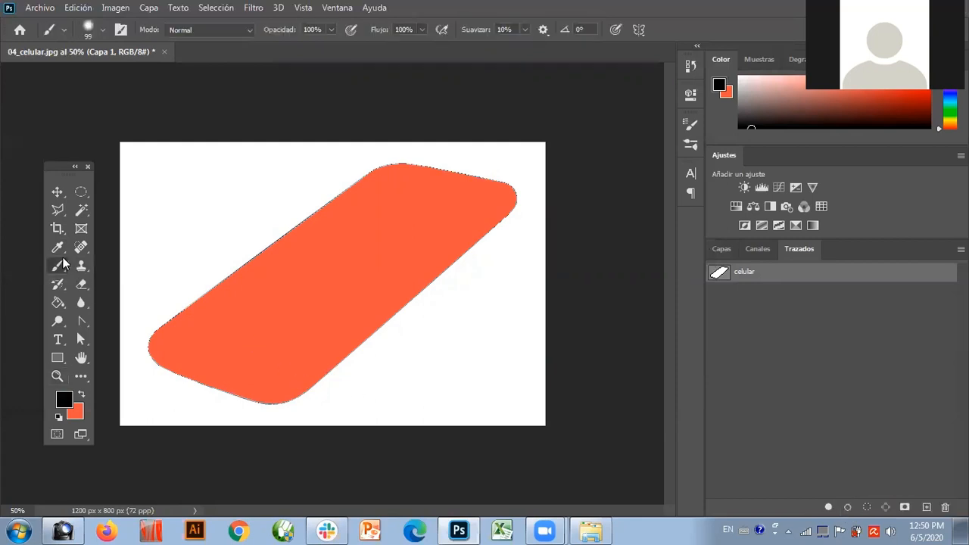
click(102, 31)
drag(124, 76, 88, 77)
drag(116, 110, 79, 111)
key(Return)
click(103, 34)
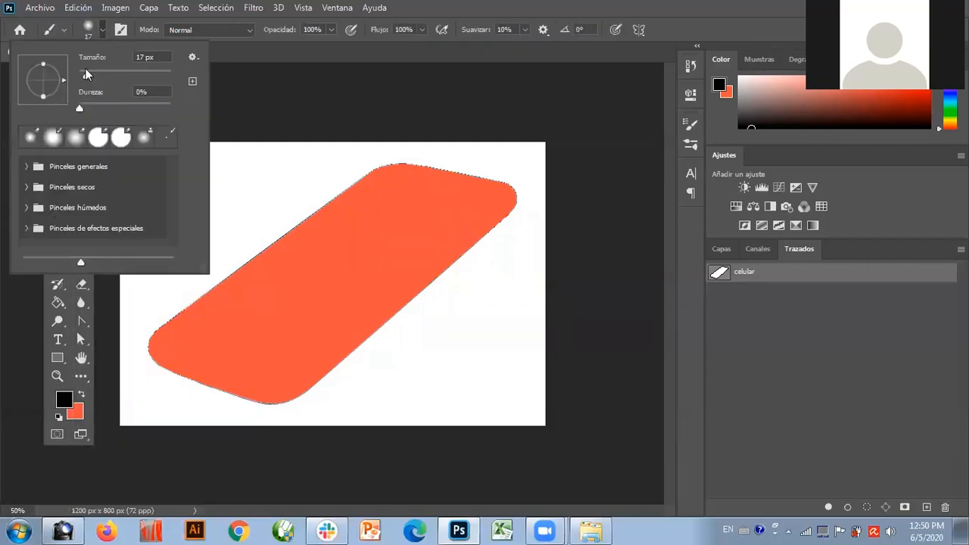
drag(85, 75, 81, 77)
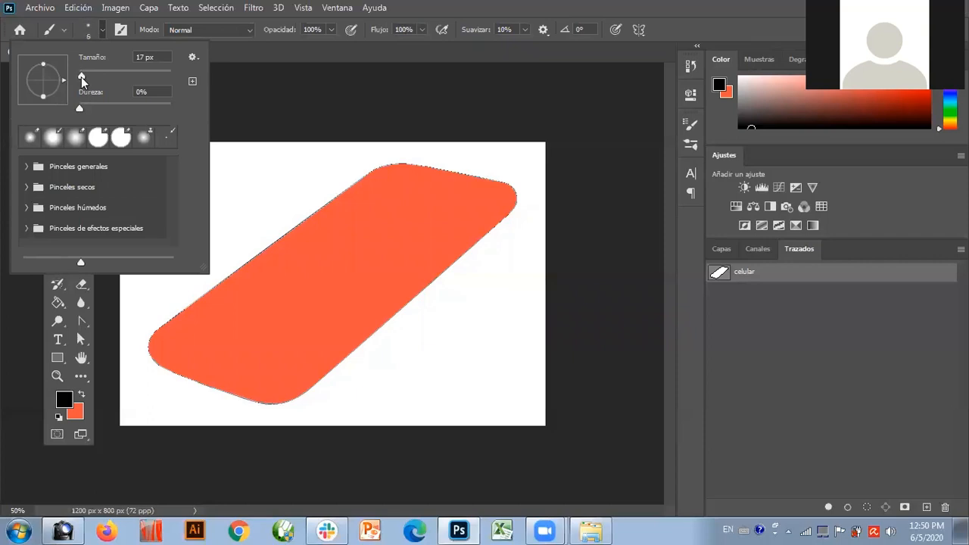
Step: Stroke the celular path with the black brush, then deselect the path
click(825, 451)
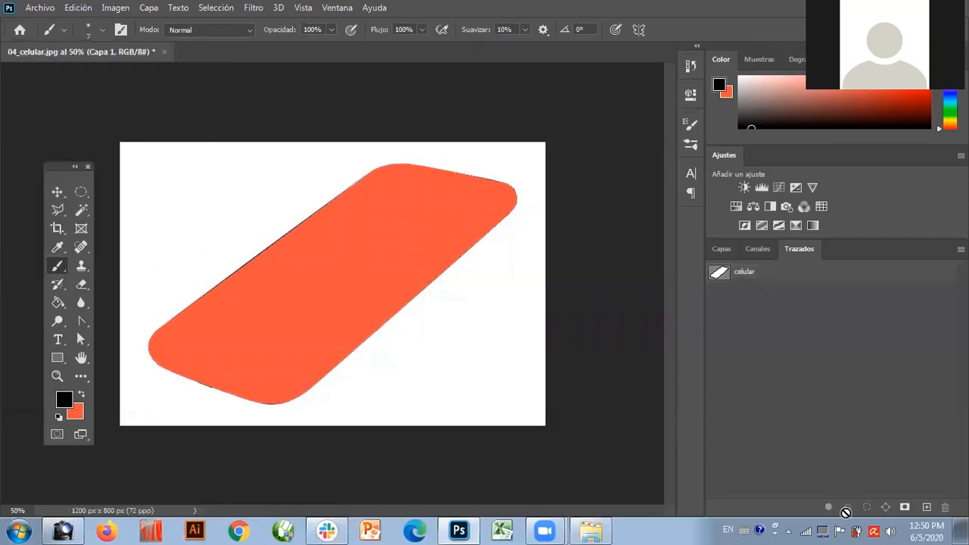
click(768, 274)
click(847, 509)
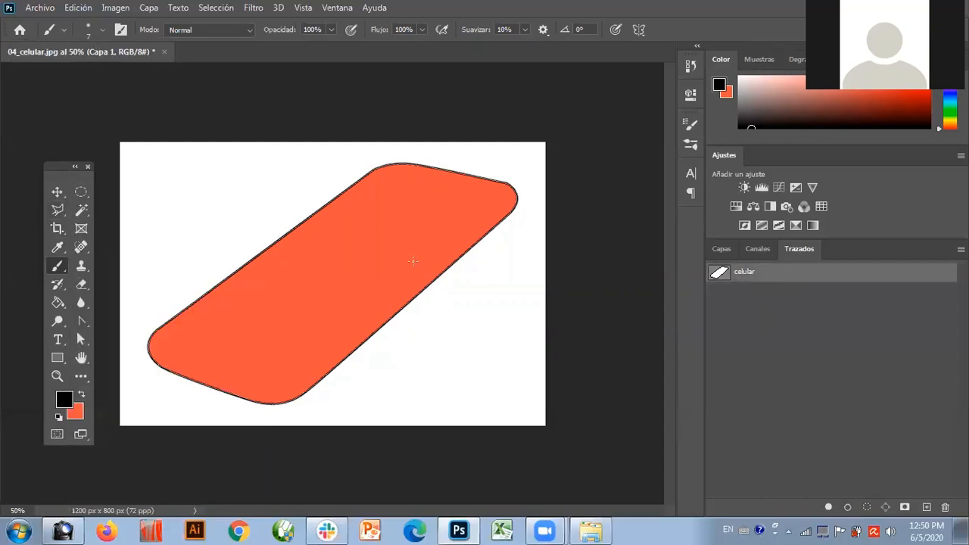
click(775, 360)
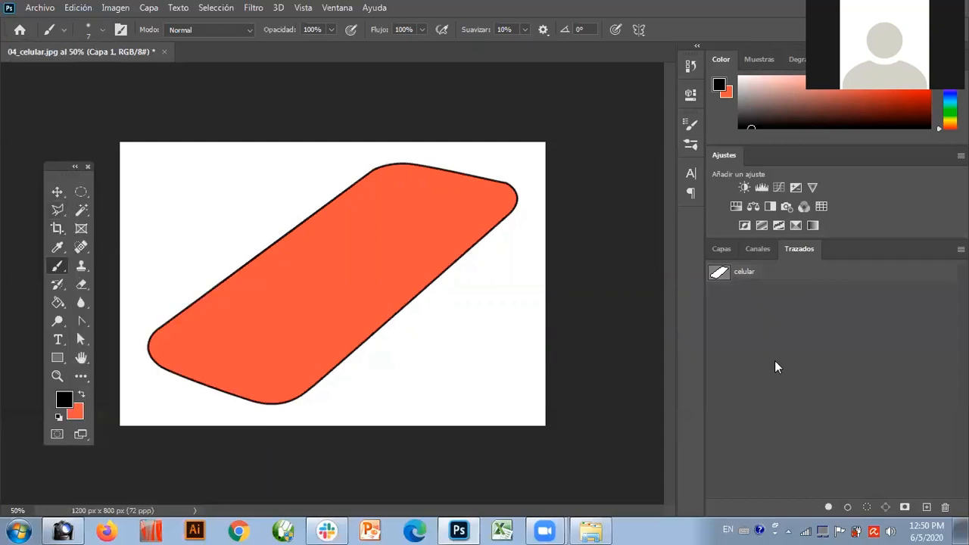
Step: Toggle the visibility of Capa 1 to compare it with the phone photo, leaving the layer hidden
click(721, 250)
click(717, 335)
click(717, 334)
click(716, 334)
click(717, 335)
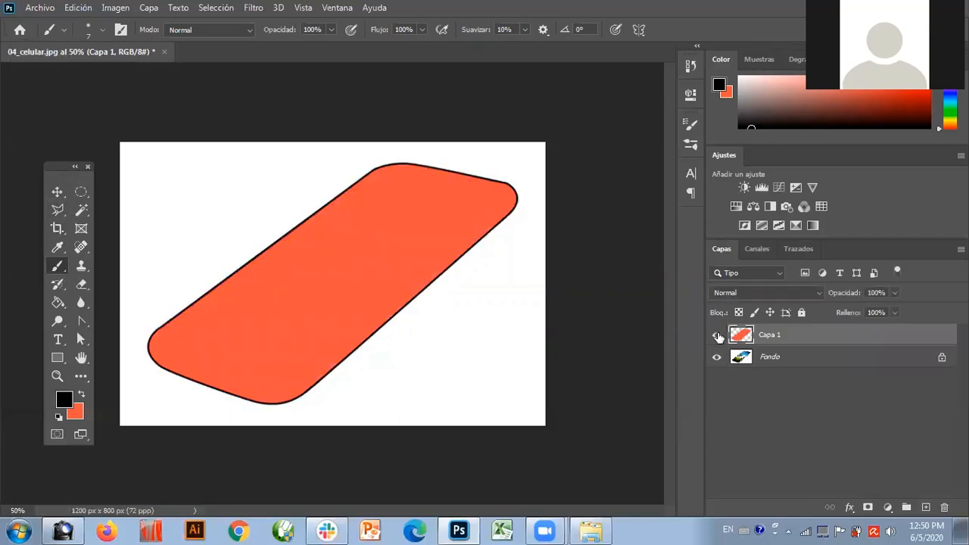
click(716, 334)
Step: Make Fondo the active layer and load the celular path as a selection
click(778, 362)
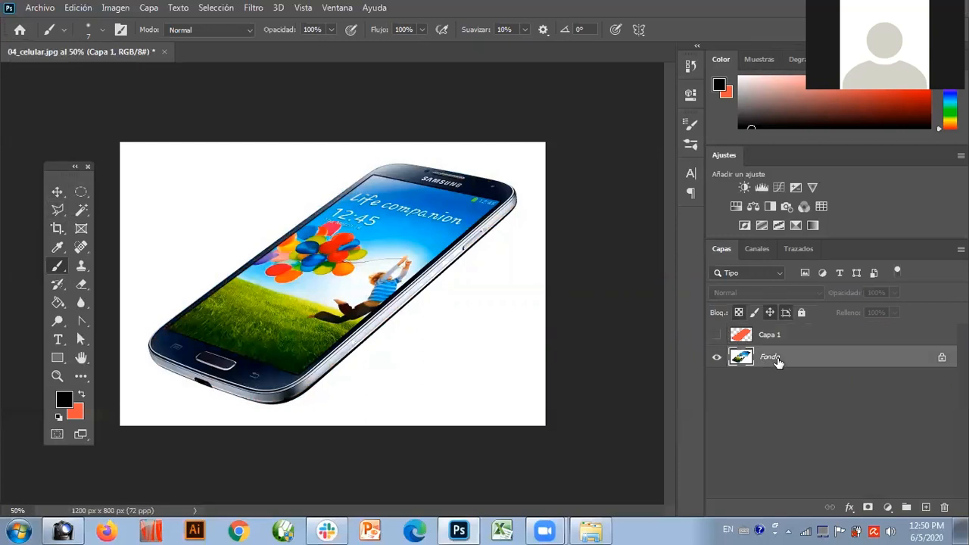
click(796, 249)
click(759, 274)
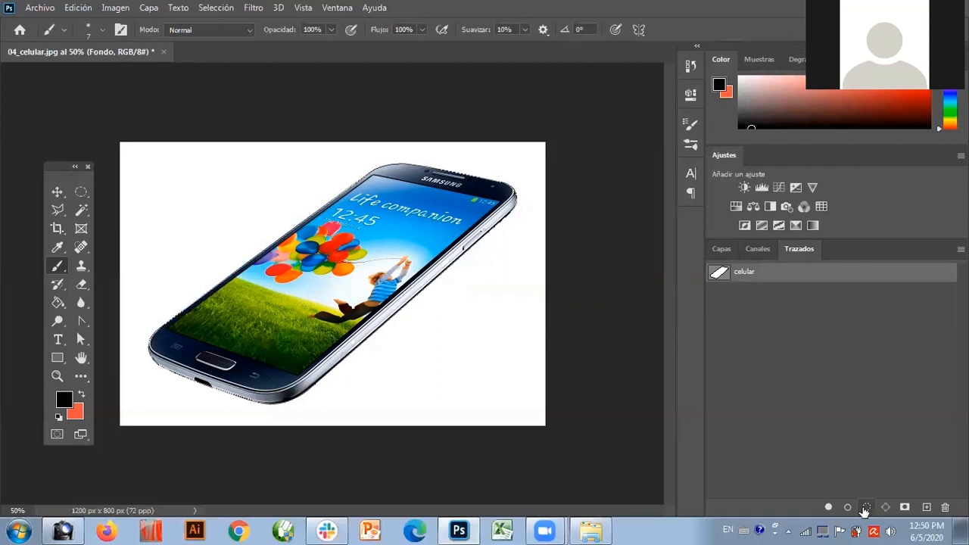
click(865, 509)
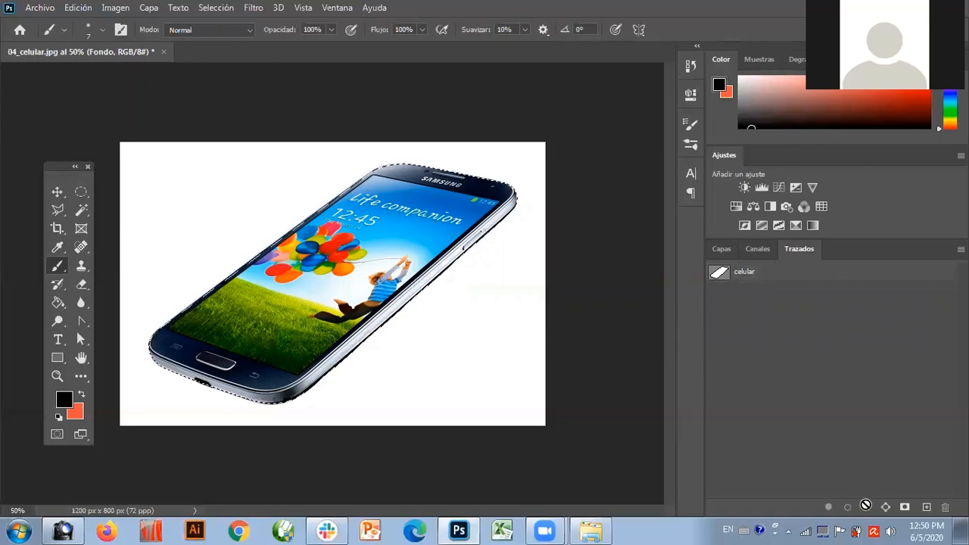
Step: Copy the selected phone from the Fondo layer and paste it as a new layer
click(720, 250)
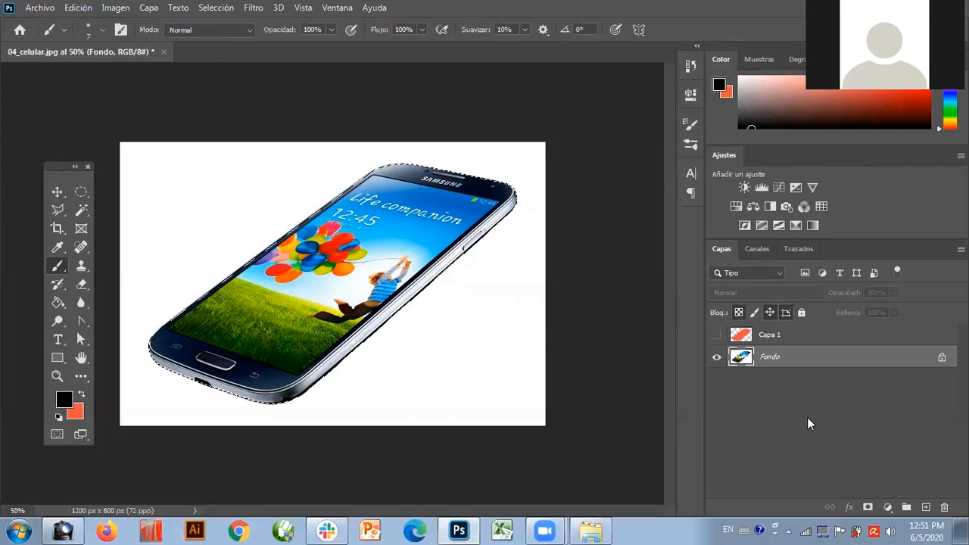
click(85, 10)
click(137, 105)
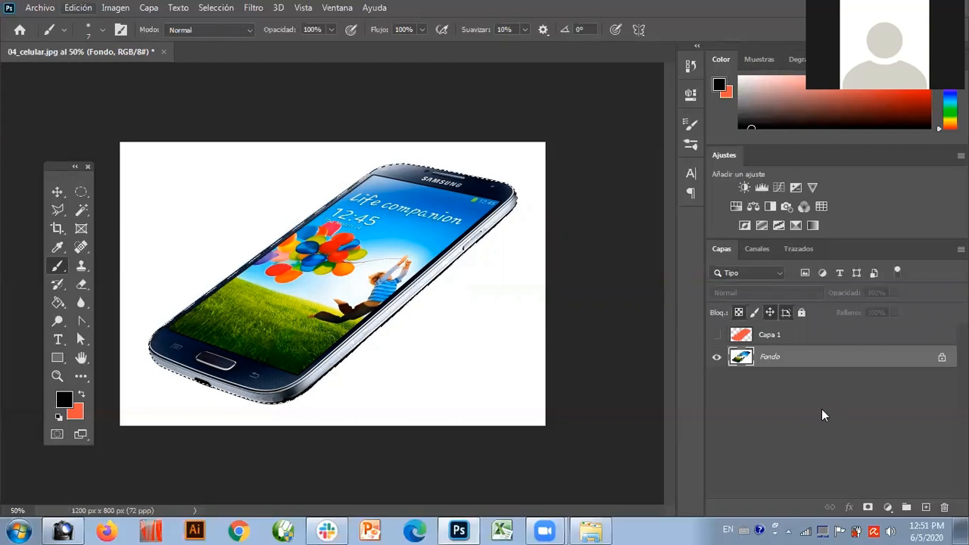
key(ctrl+v)
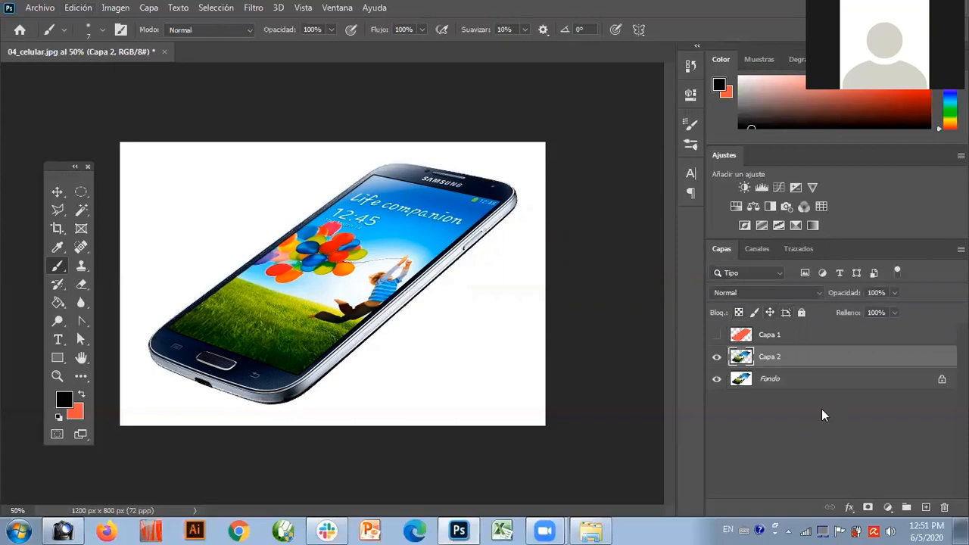
Step: Hide the Fondo layer and rename the pasted phone layer celular
click(716, 380)
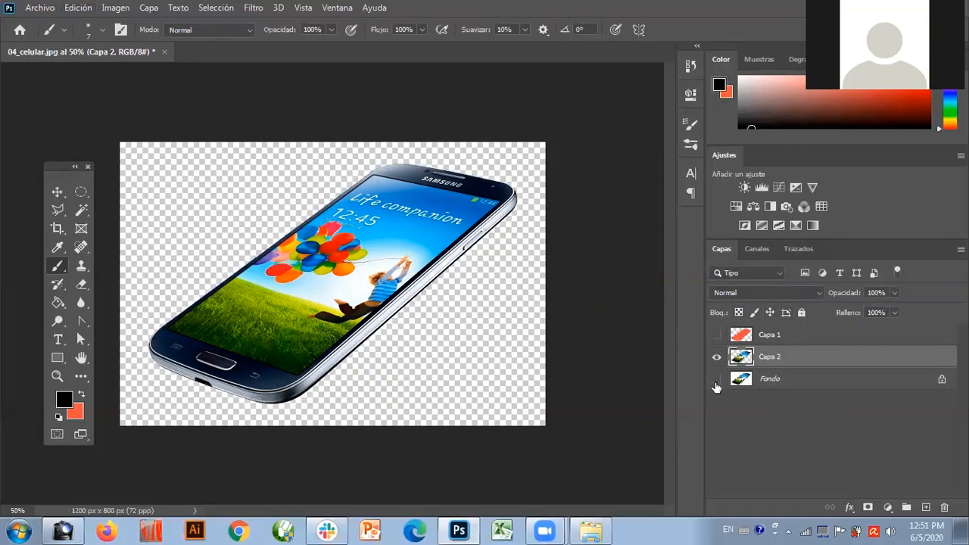
double_click(772, 358)
text(celular)
key(Return)
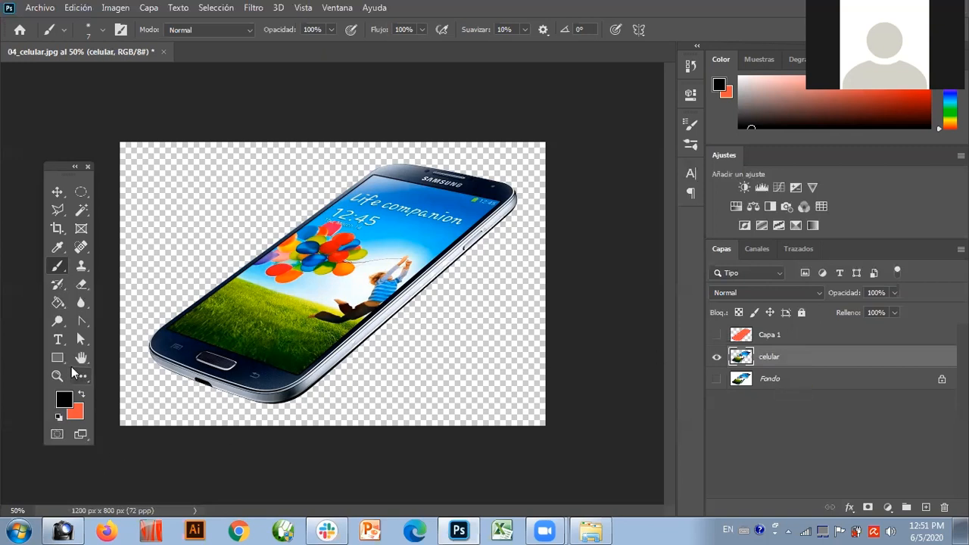
Step: Add a new layer directly below the celular layer and fill it with the orange-red swatch color
click(81, 394)
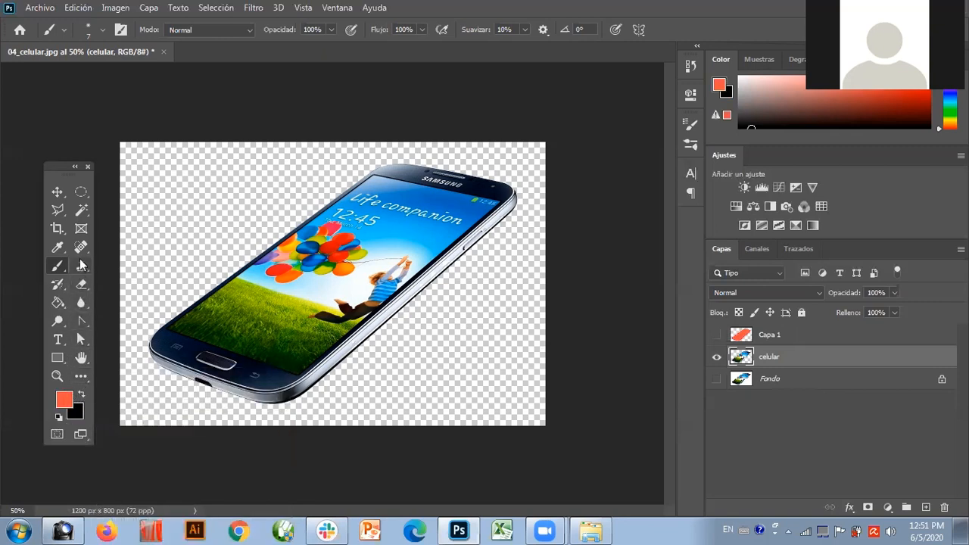
click(61, 304)
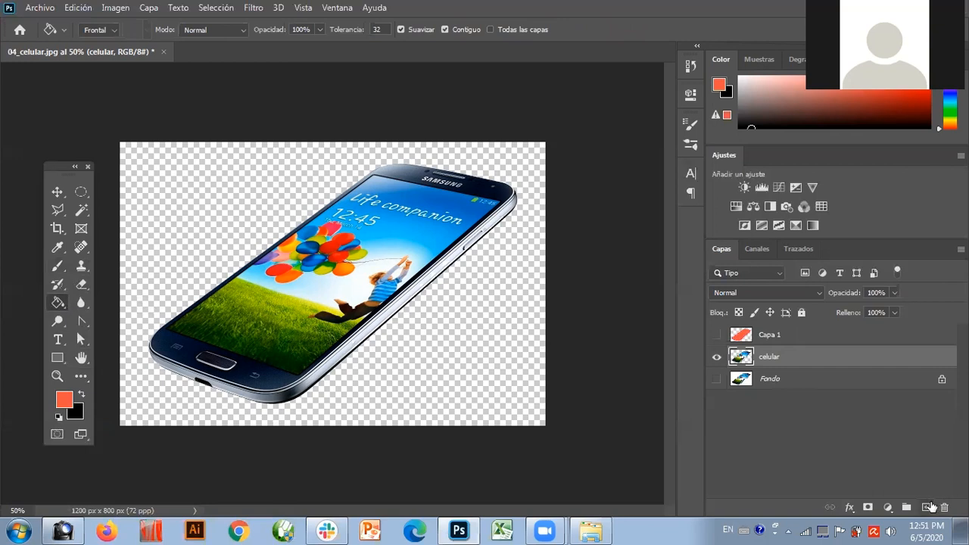
click(925, 507)
drag(824, 364, 823, 391)
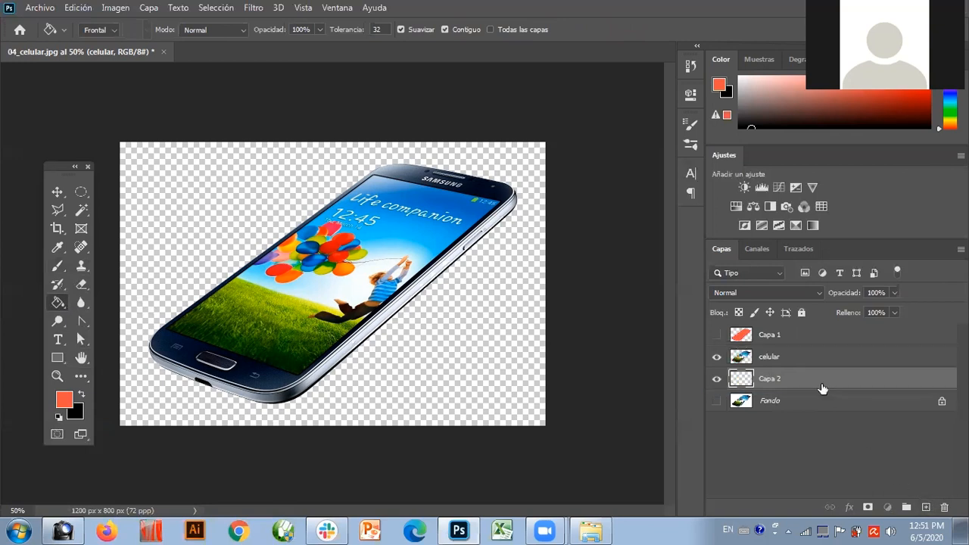
click(472, 334)
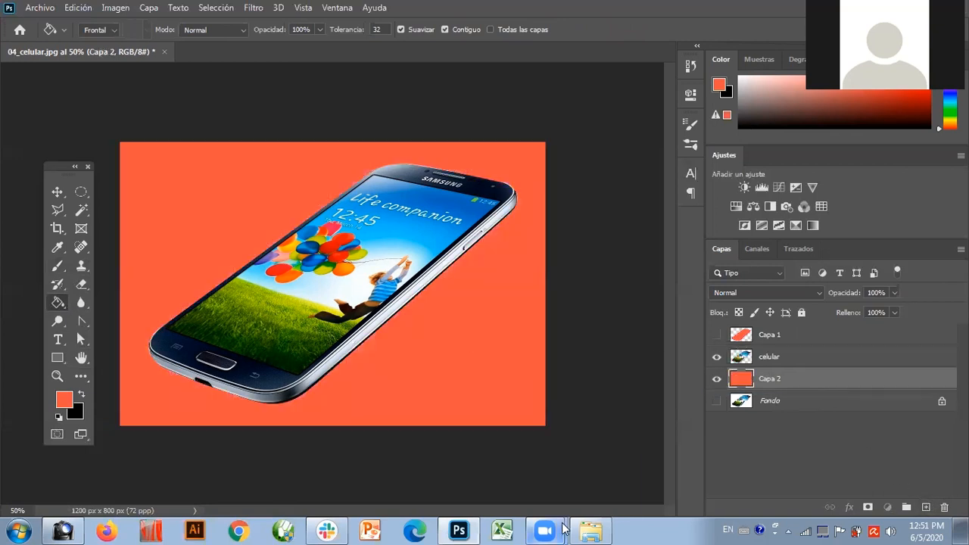
mouse_move(564, 530)
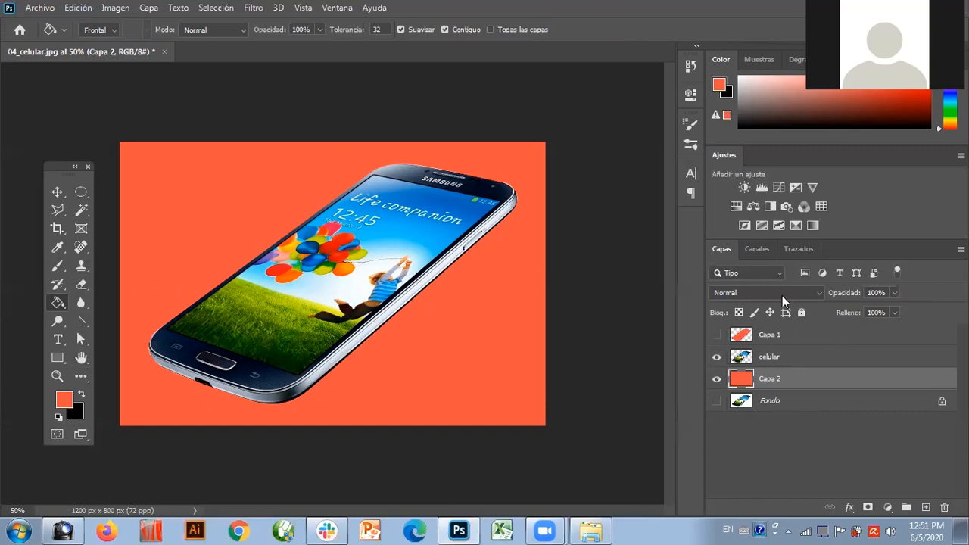
Step: Load the celular path as a selection
click(795, 254)
ctrl+click(758, 278)
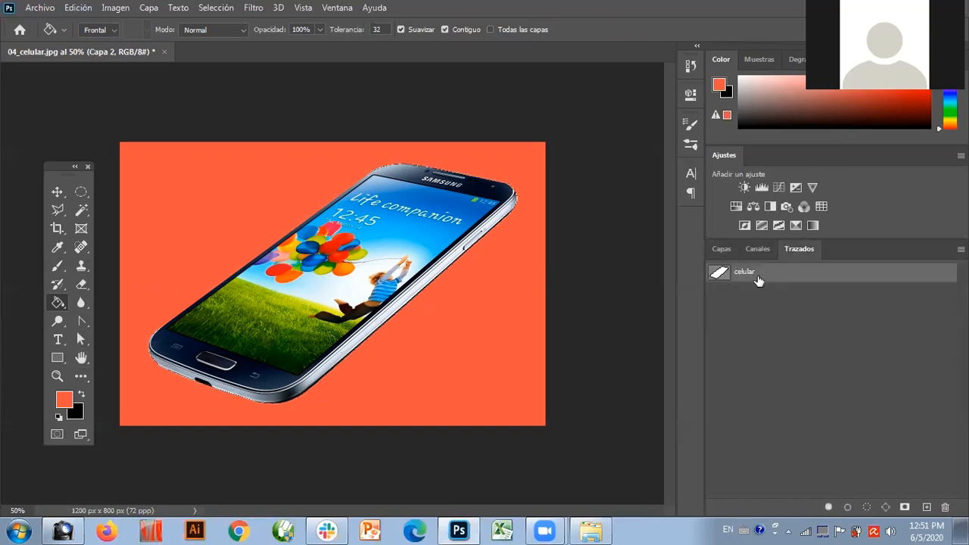
click(720, 248)
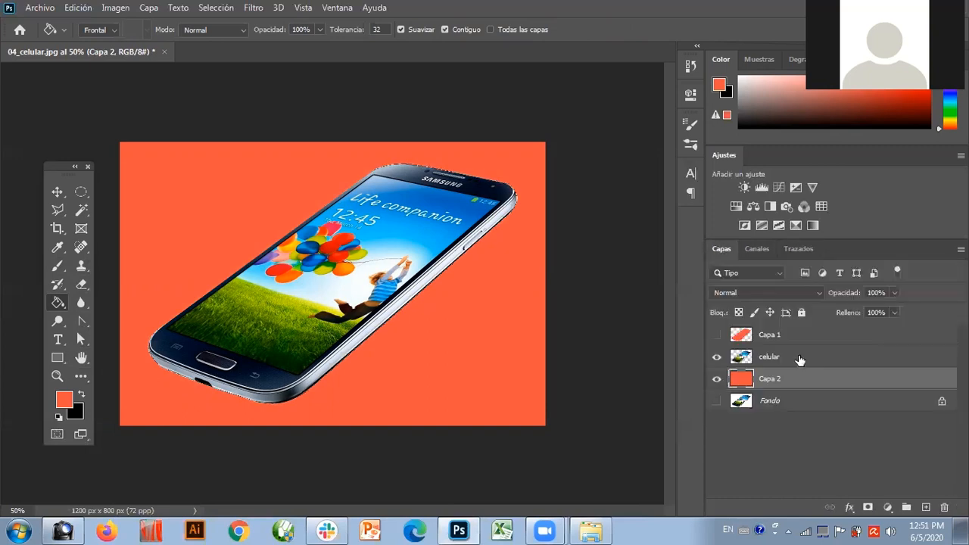
Step: Apply a drop shadow (Sombra paralela) effect to the celular layer
click(793, 357)
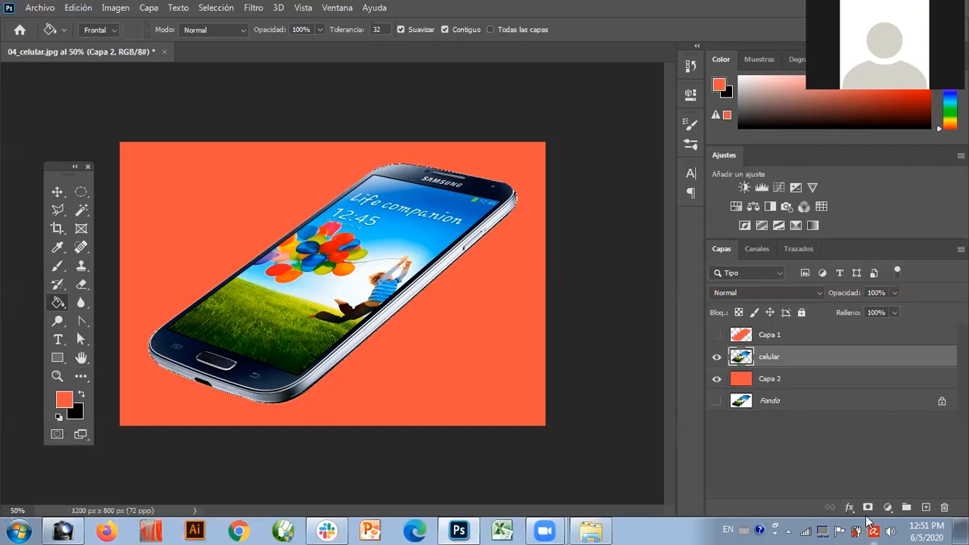
click(847, 507)
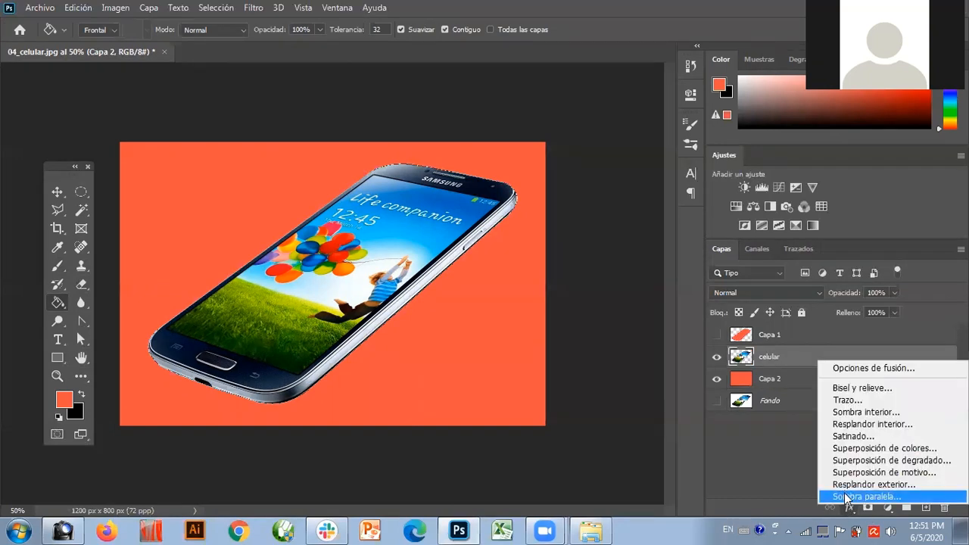
click(846, 497)
drag(484, 73, 628, 326)
click(827, 353)
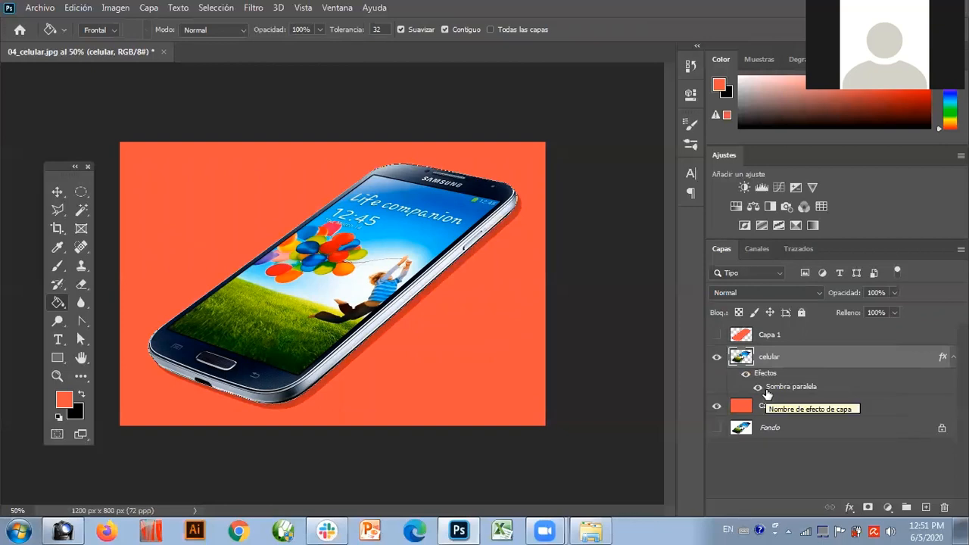
Step: Save the document as the layered Photoshop file 04_celular.psd with maximized compatibility
click(59, 378)
right_click(215, 325)
click(229, 333)
right_click(278, 310)
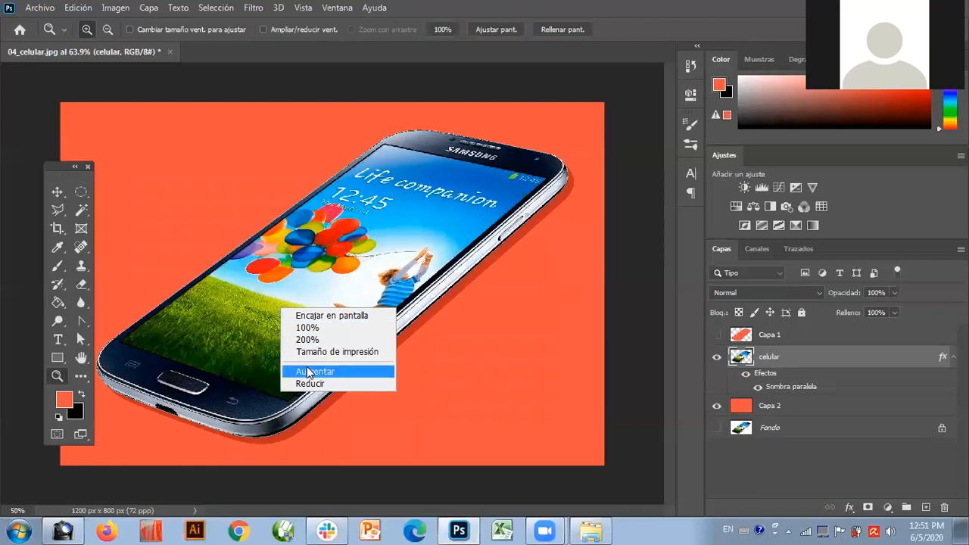
click(53, 9)
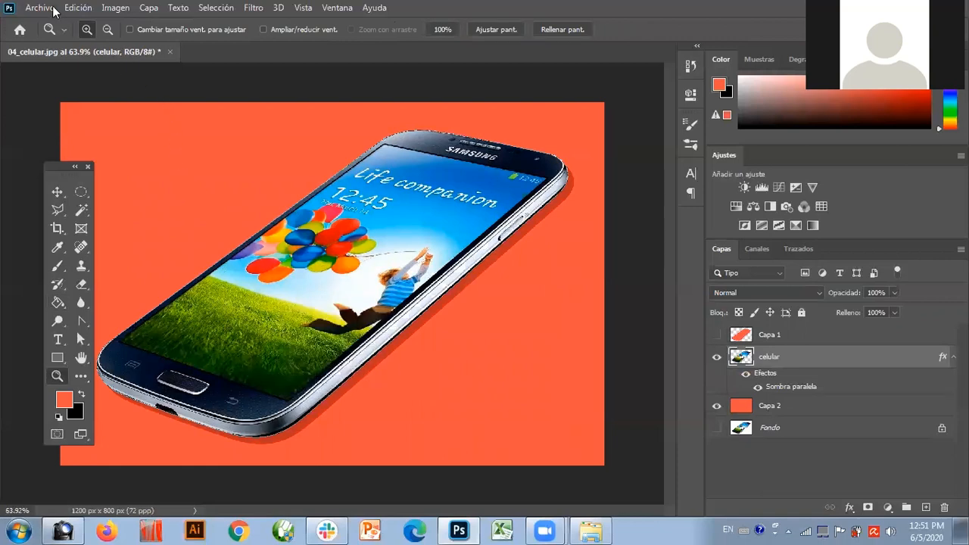
click(53, 9)
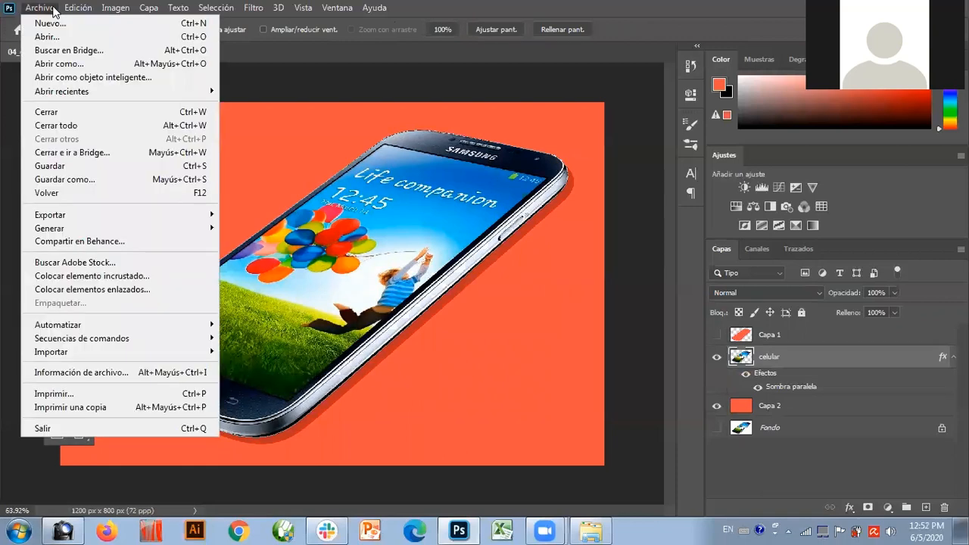
click(96, 167)
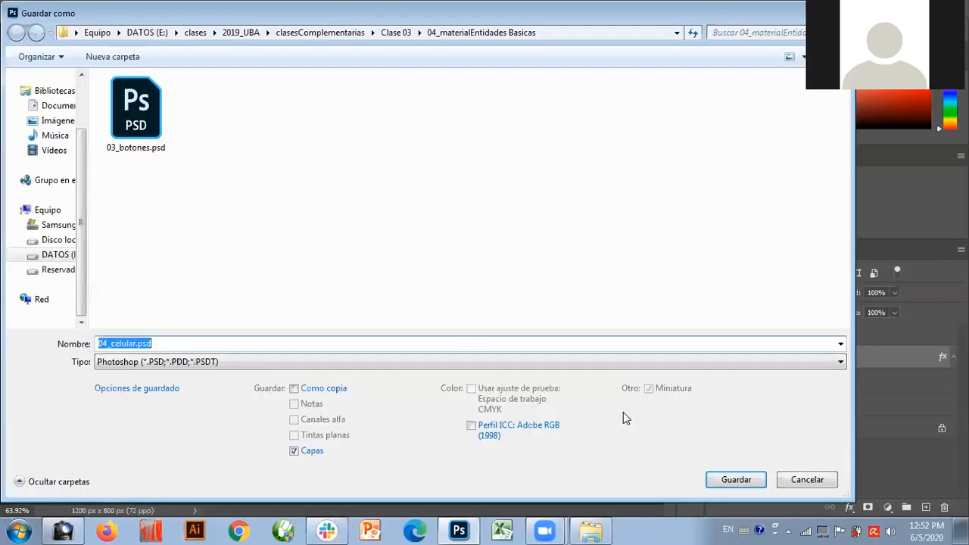
click(726, 479)
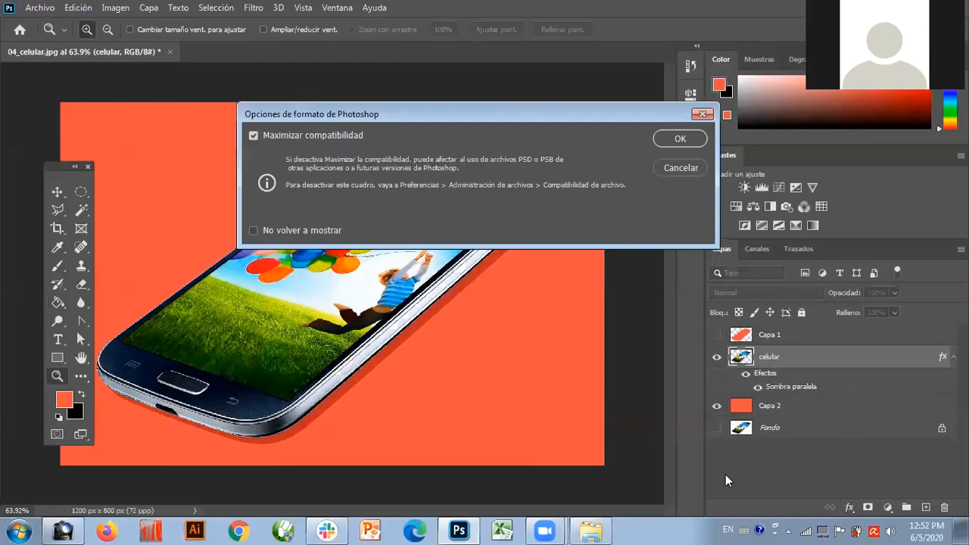
click(668, 140)
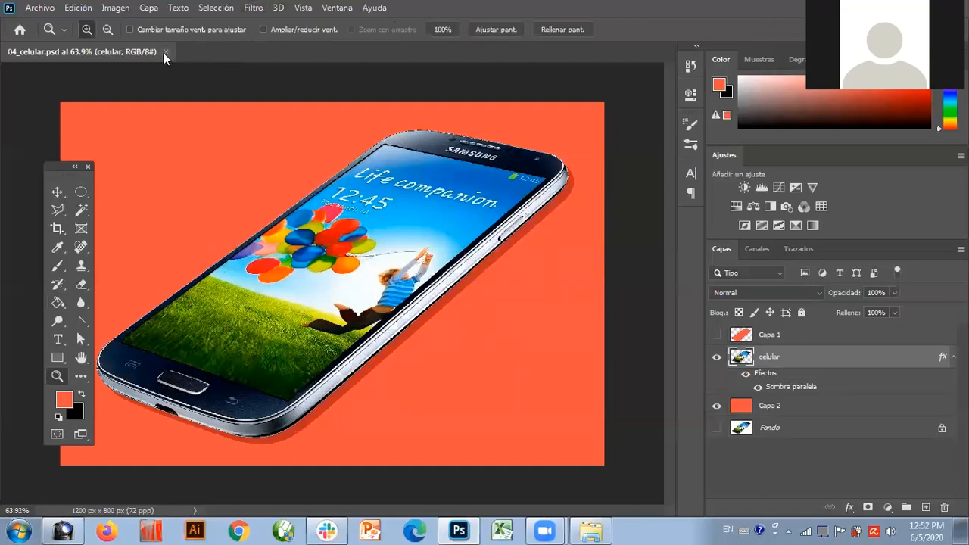
Step: Close the phone document and open 05_rosa.JPG from the 04_materialEntidades Basicas folder
click(165, 52)
click(54, 11)
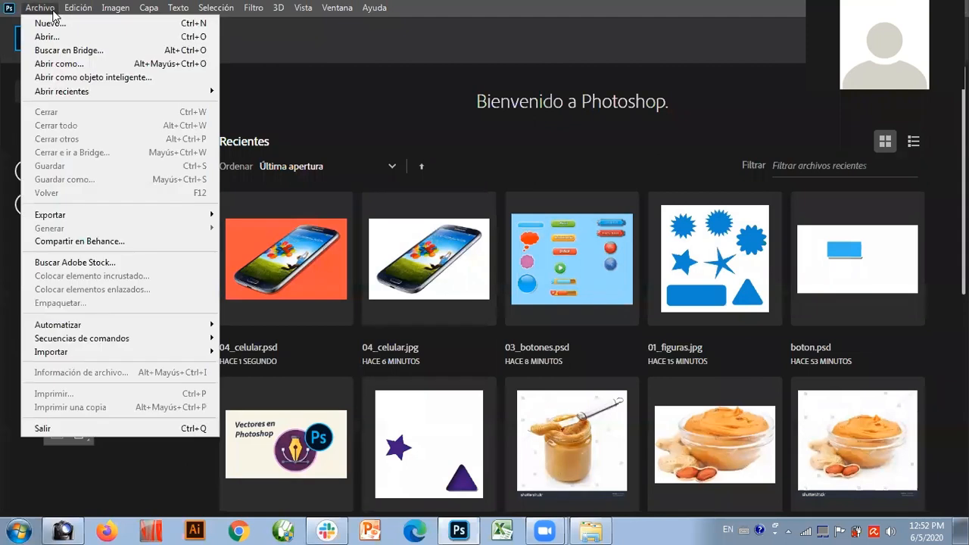
click(53, 35)
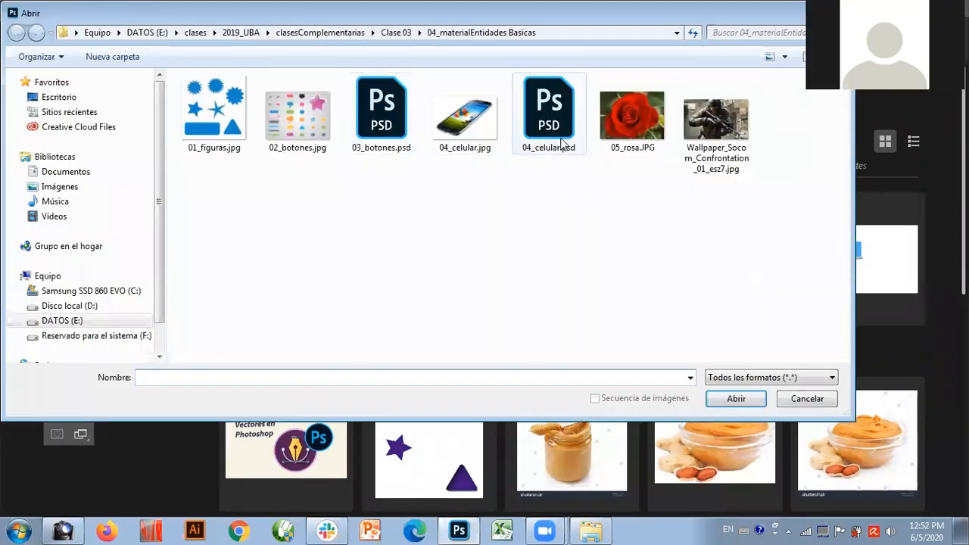
click(629, 118)
click(736, 400)
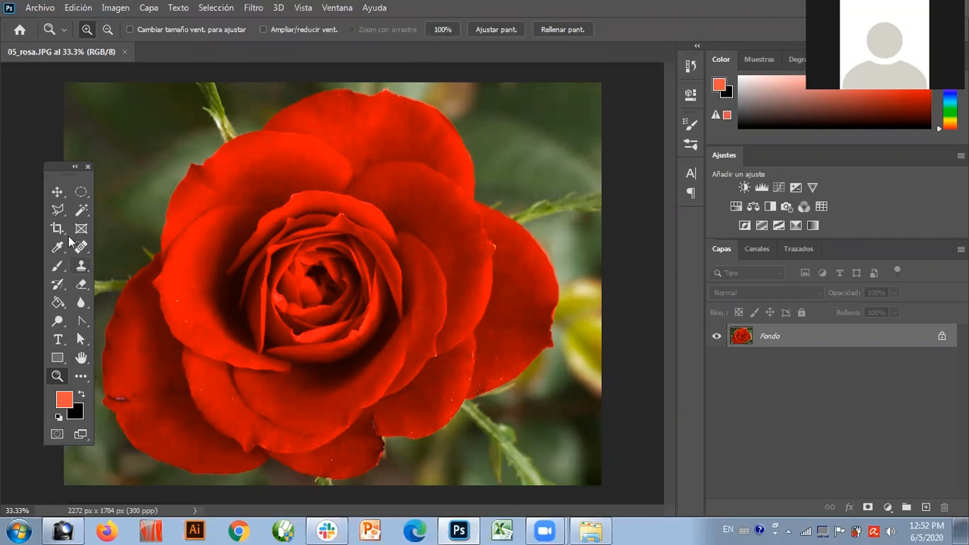
Step: Trace the outer edge of the red rose with the Pen tool as a closed path
drag(60, 170, 37, 152)
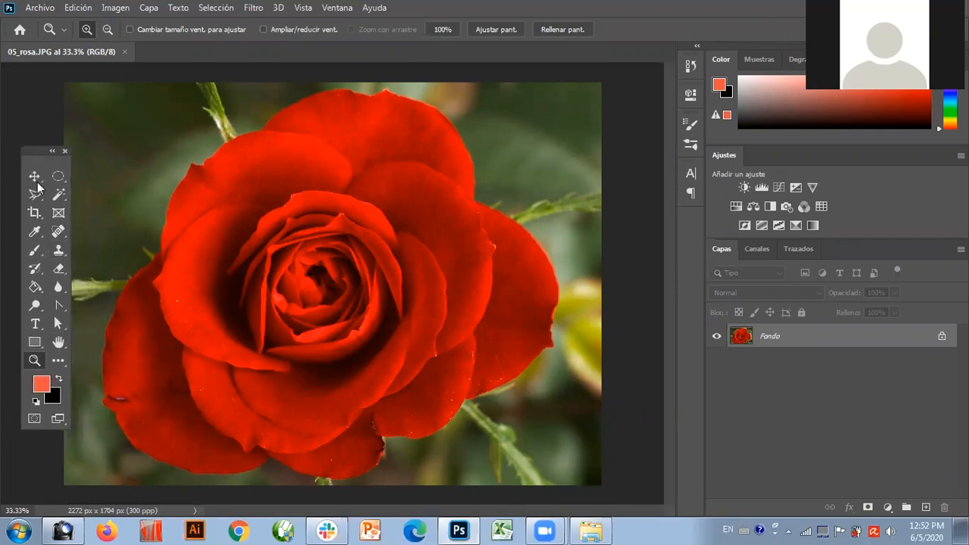
click(59, 306)
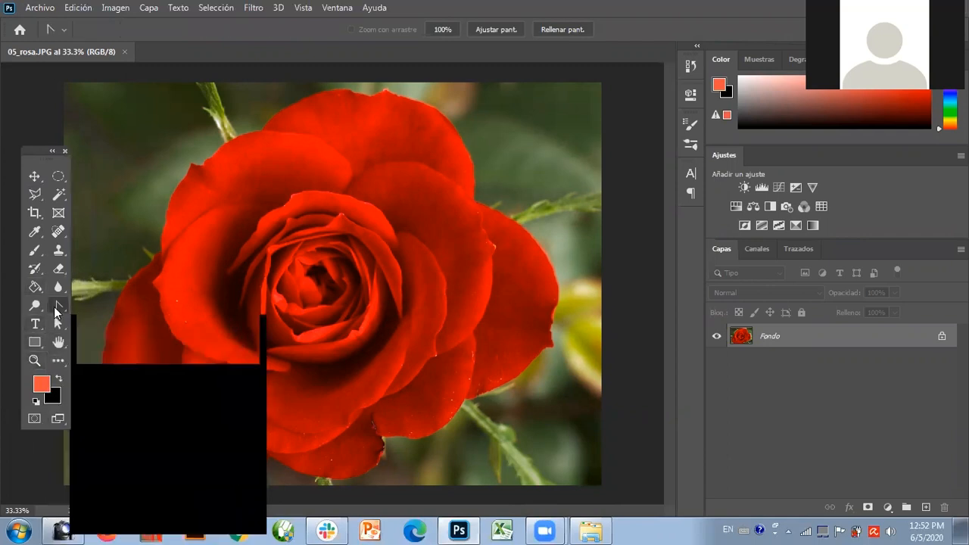
click(80, 305)
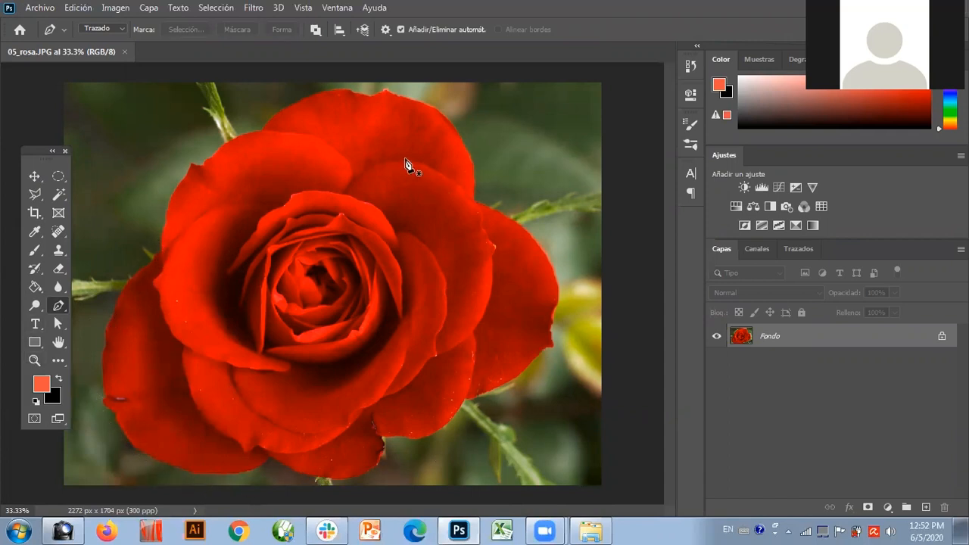
click(158, 252)
click(153, 262)
drag(146, 272, 106, 351)
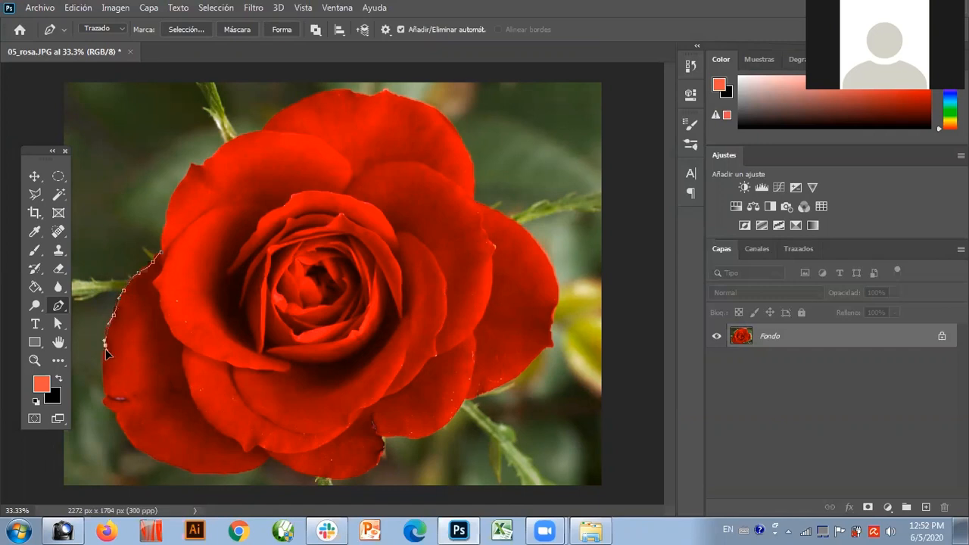
drag(103, 375, 102, 385)
click(105, 397)
click(125, 435)
click(134, 447)
click(170, 465)
click(187, 470)
drag(256, 469, 450, 421)
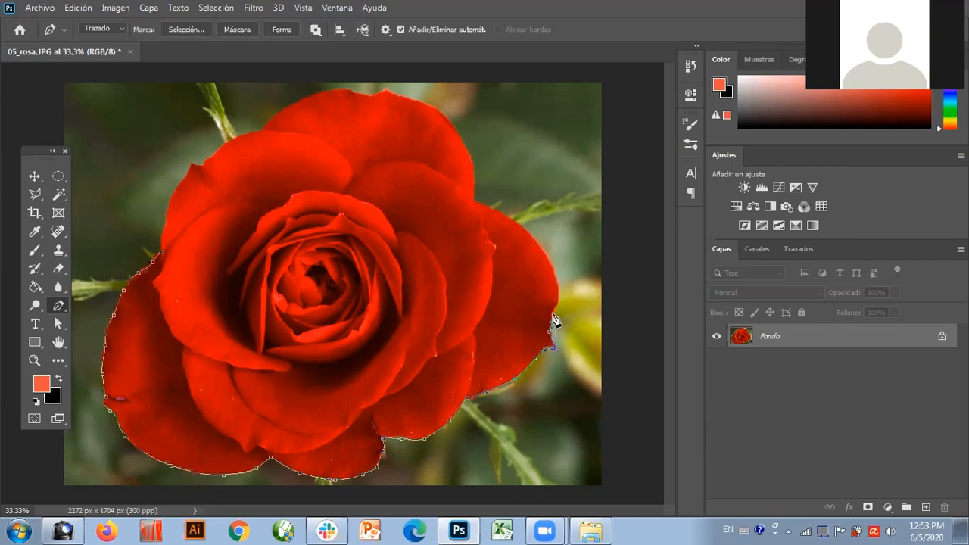
drag(559, 301, 548, 265)
Step: Save the rose's work path under the name rosa
click(797, 249)
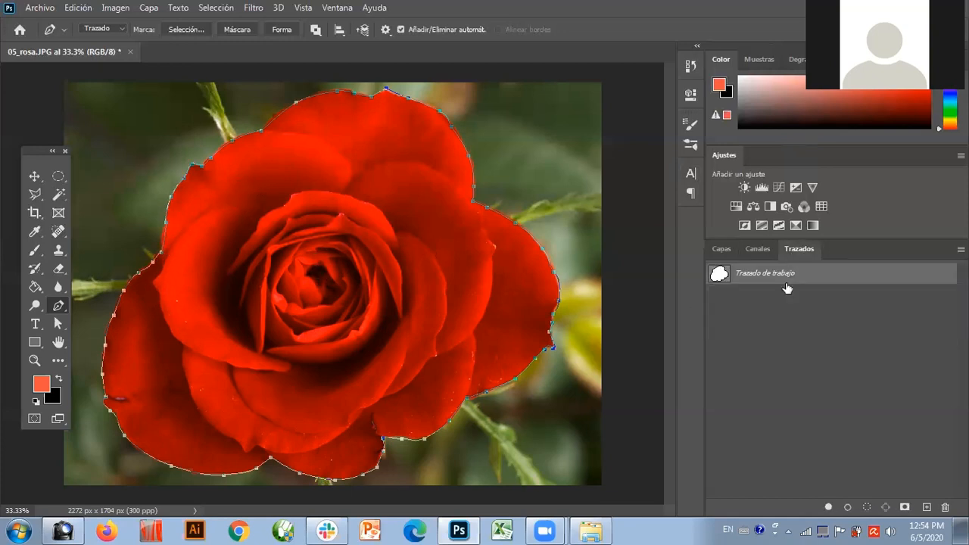
double_click(781, 274)
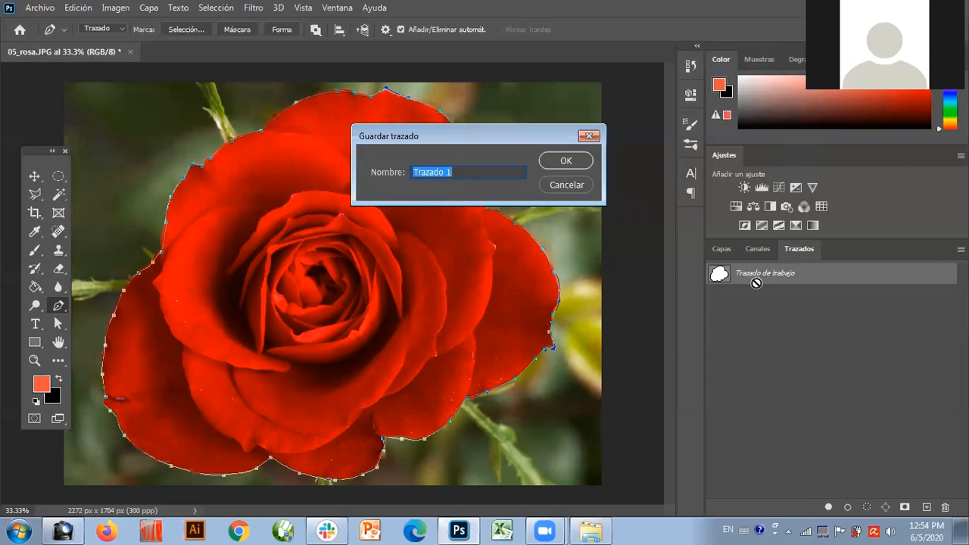
text(rosa)
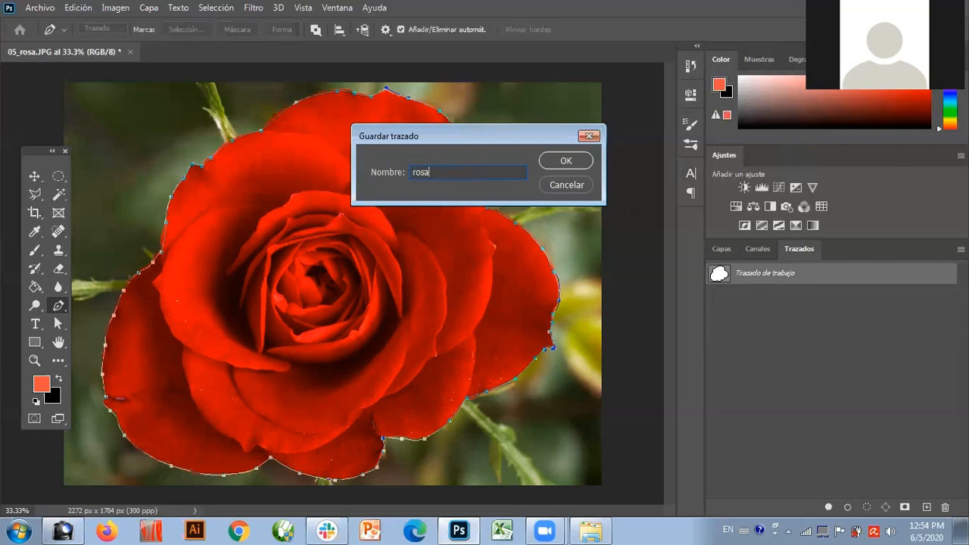
key(Return)
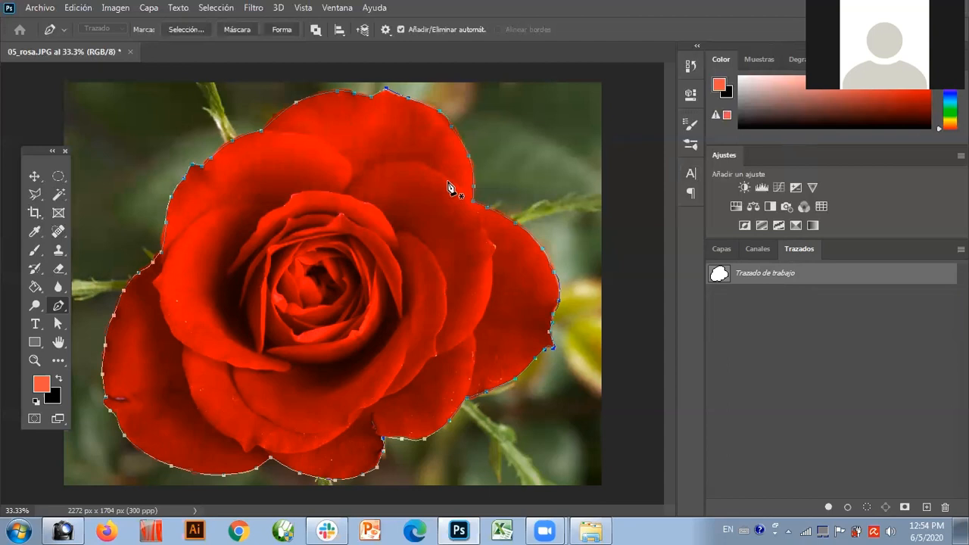
click(717, 249)
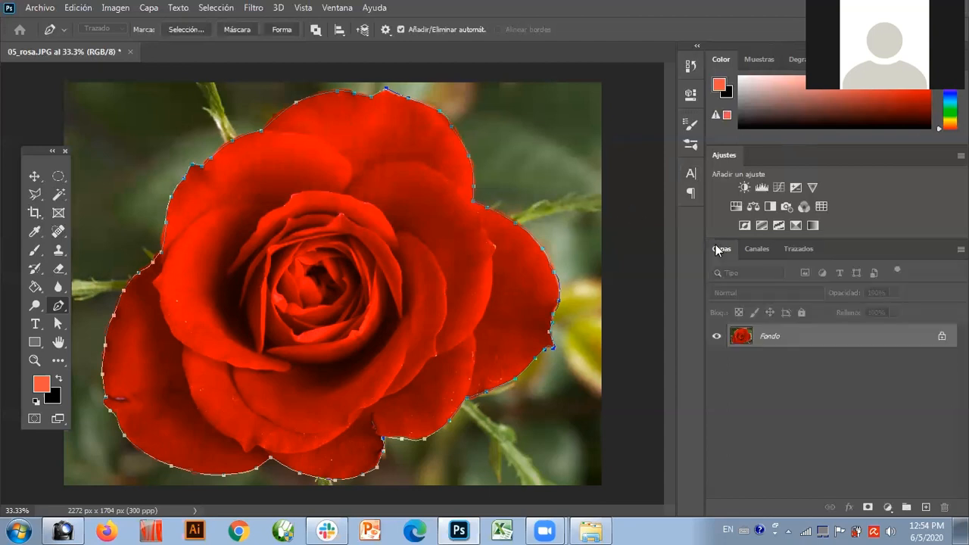
Step: Reposition the path's anchor points and handles with Direct Selection to fit the rose's left edge just above the left stem
click(34, 360)
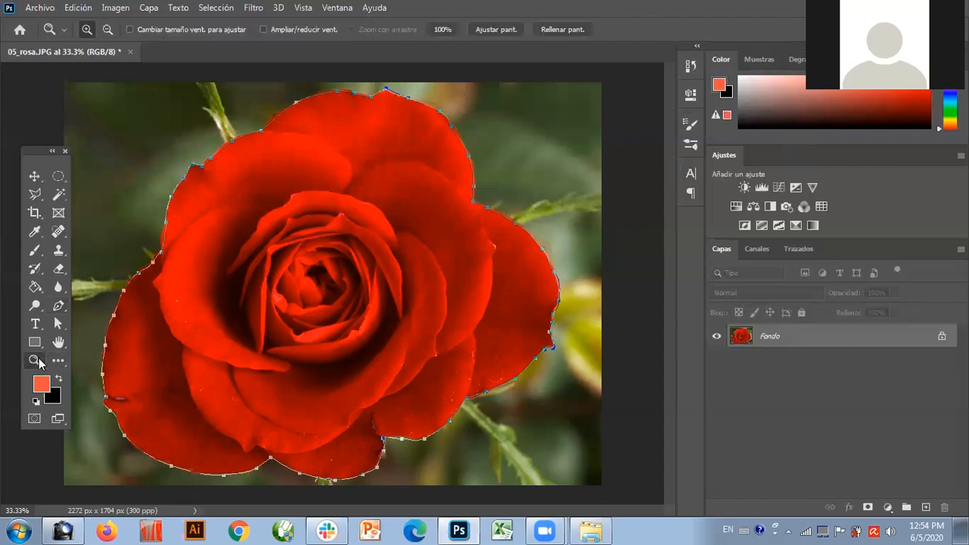
click(103, 356)
click(112, 313)
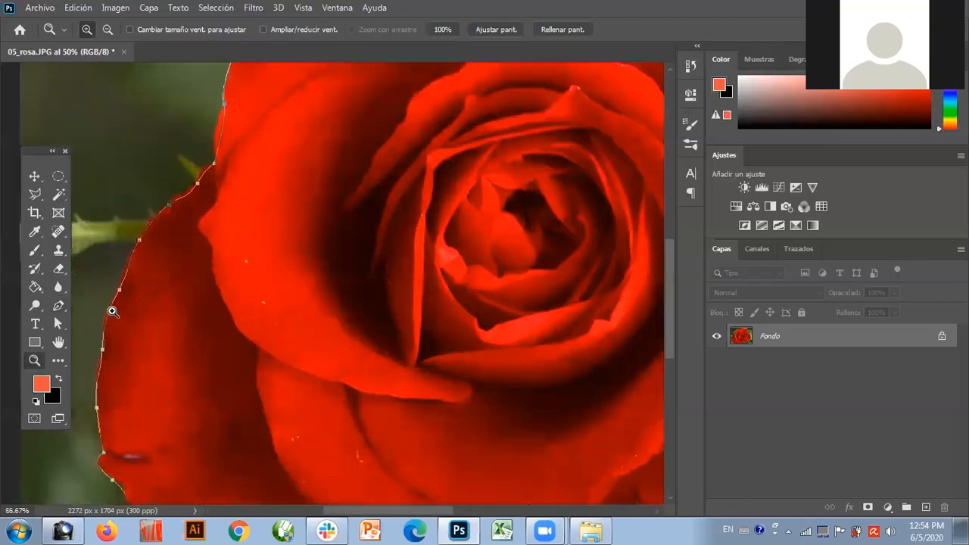
click(58, 324)
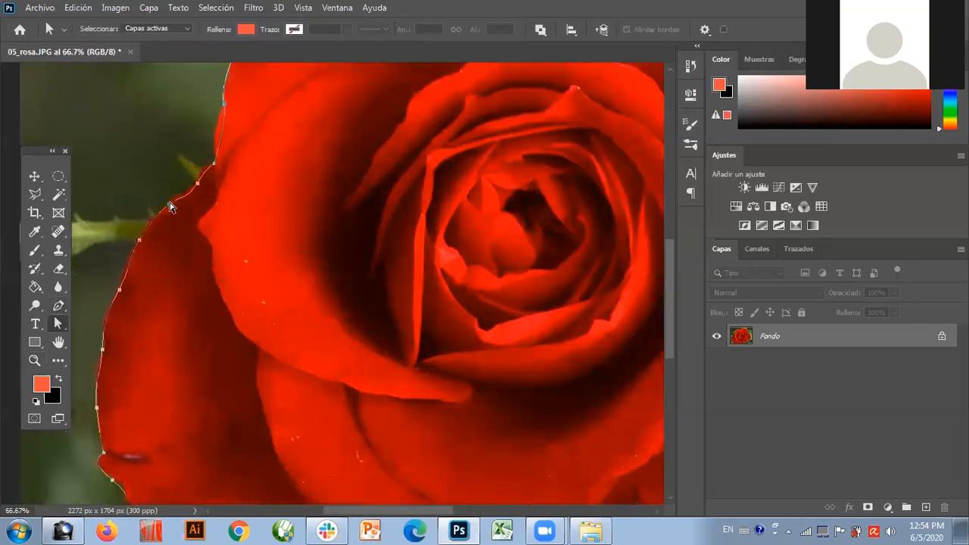
drag(171, 205, 165, 207)
click(196, 182)
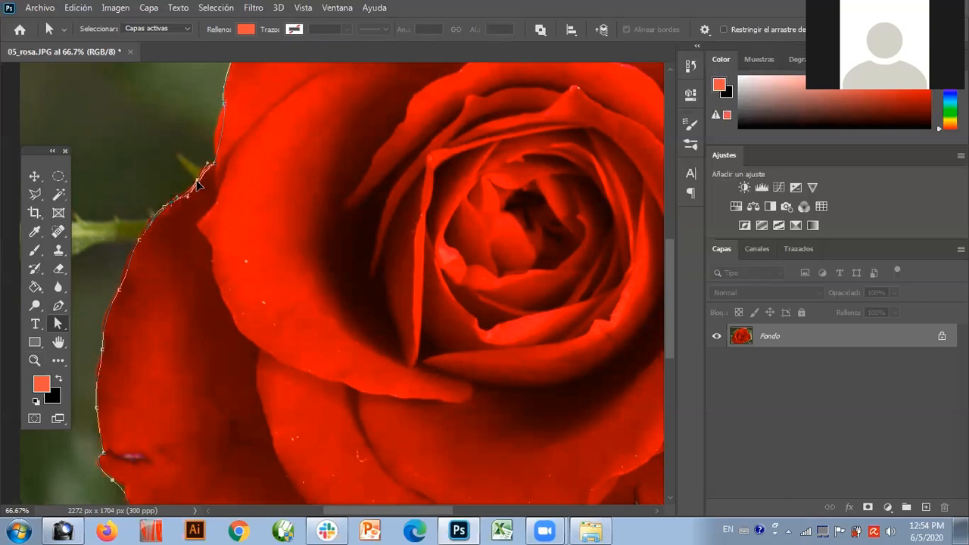
drag(209, 173, 201, 165)
drag(194, 198, 188, 193)
Step: Refine the anchors below the left stem, reshaping their handles independently with Convert Point to follow the left petal's edge
click(137, 241)
mouse_move(139, 243)
mouse_down()
mouse_move(147, 217)
mouse_move(140, 232)
mouse_up()
click(125, 277)
drag(129, 278, 124, 268)
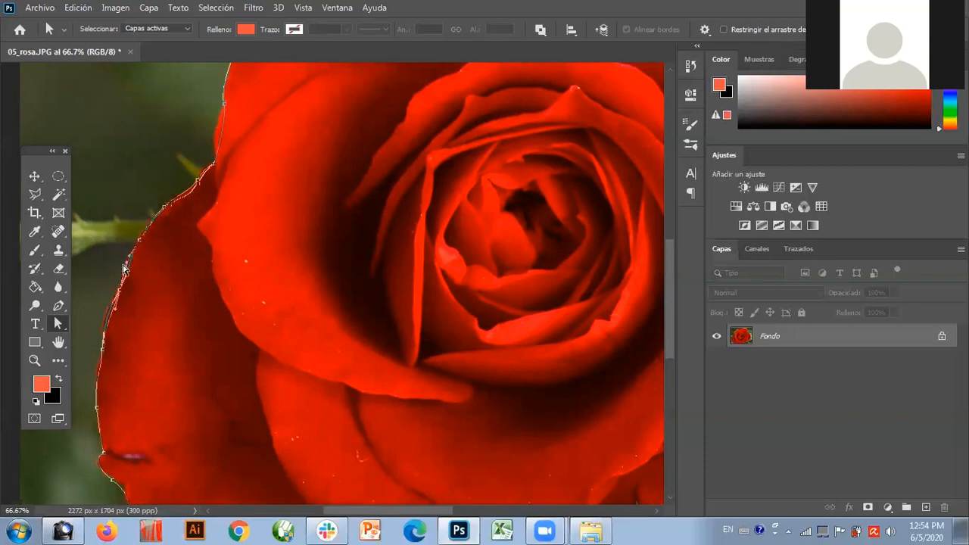
right_click(56, 323)
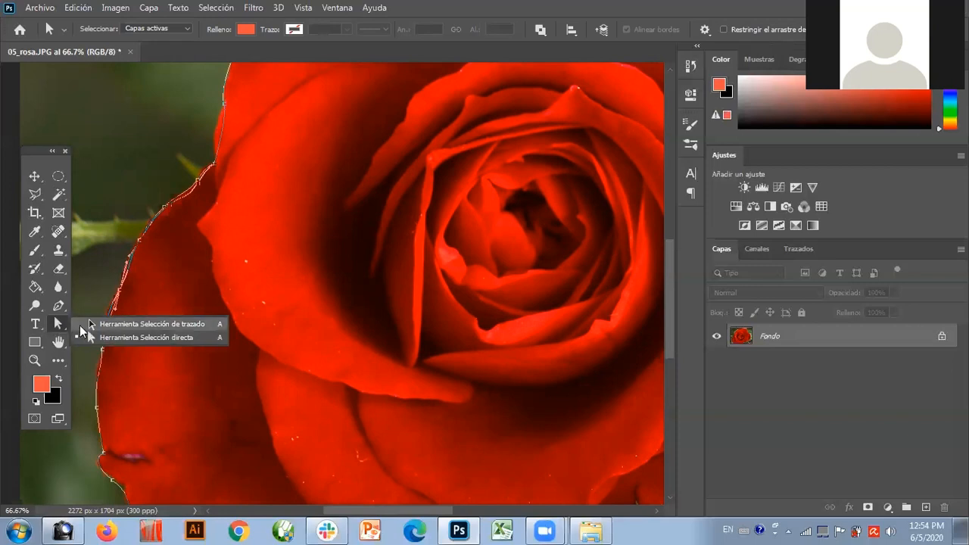
right_click(58, 306)
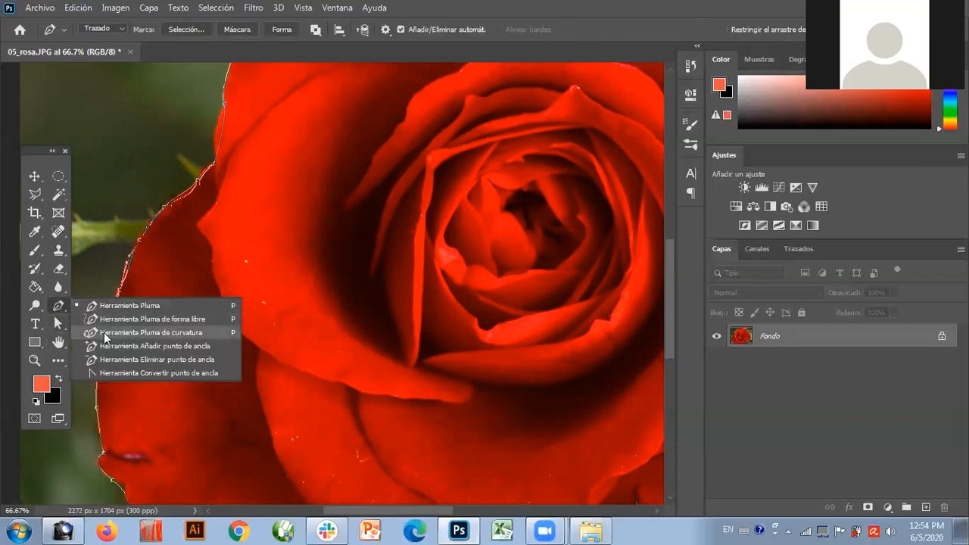
click(105, 371)
drag(116, 297, 100, 309)
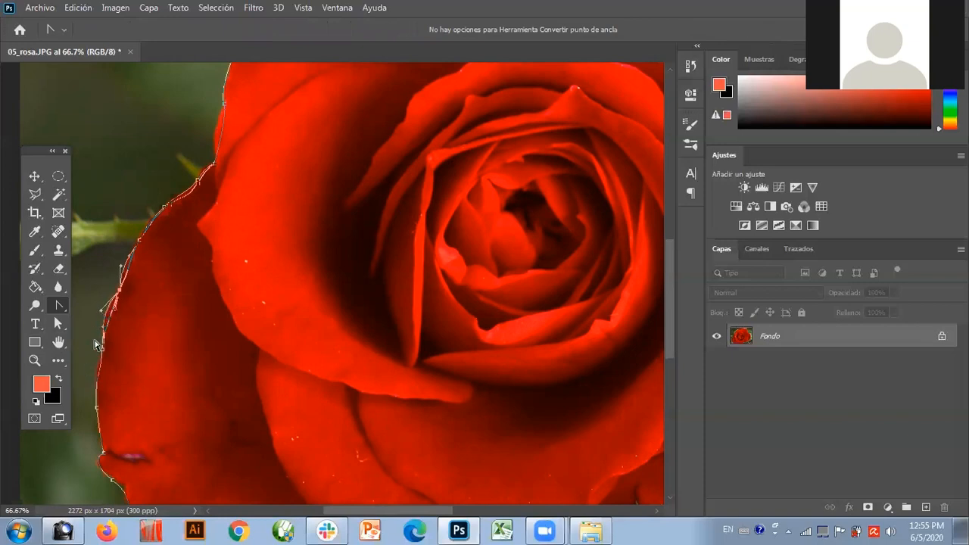
drag(104, 353, 105, 360)
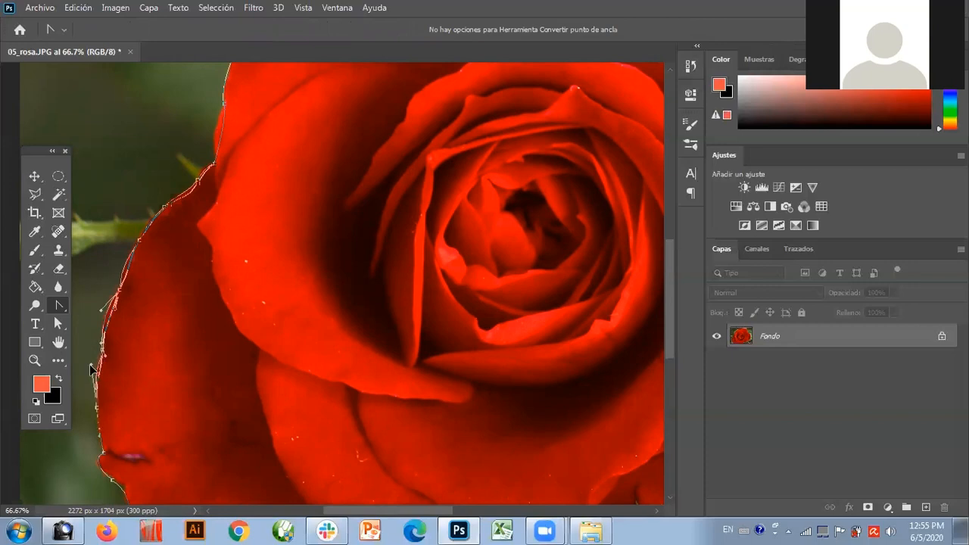
Step: Move the anchor beside the notch on the lower-left petal and reshape its handles so the path follows the indentation
scroll(125, 400, down, 2)
scroll(131, 406, down, 3)
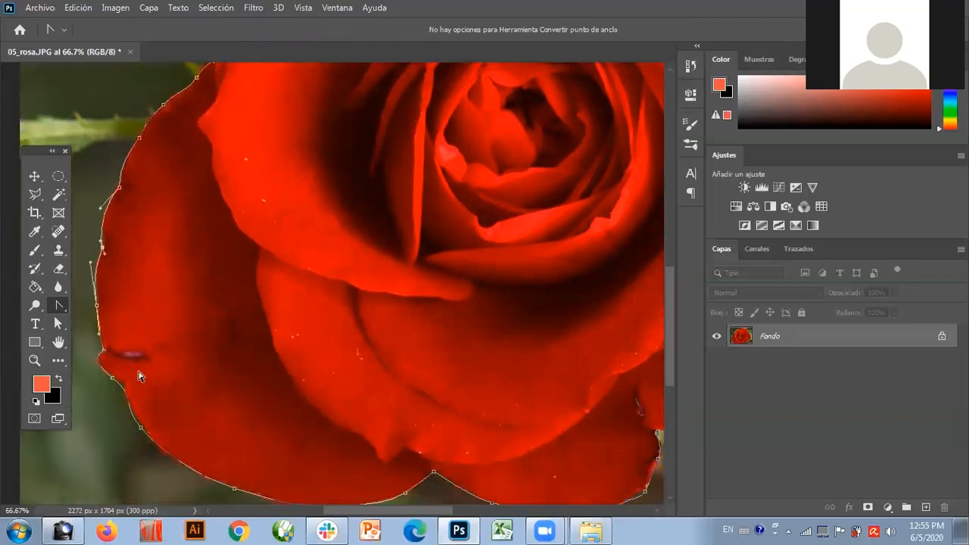
scroll(137, 379, down, 2)
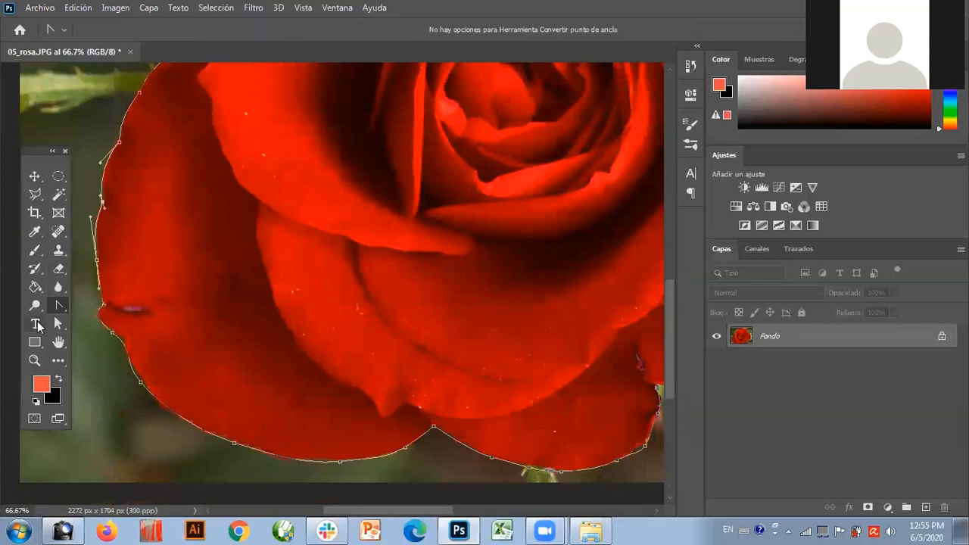
click(58, 321)
click(113, 332)
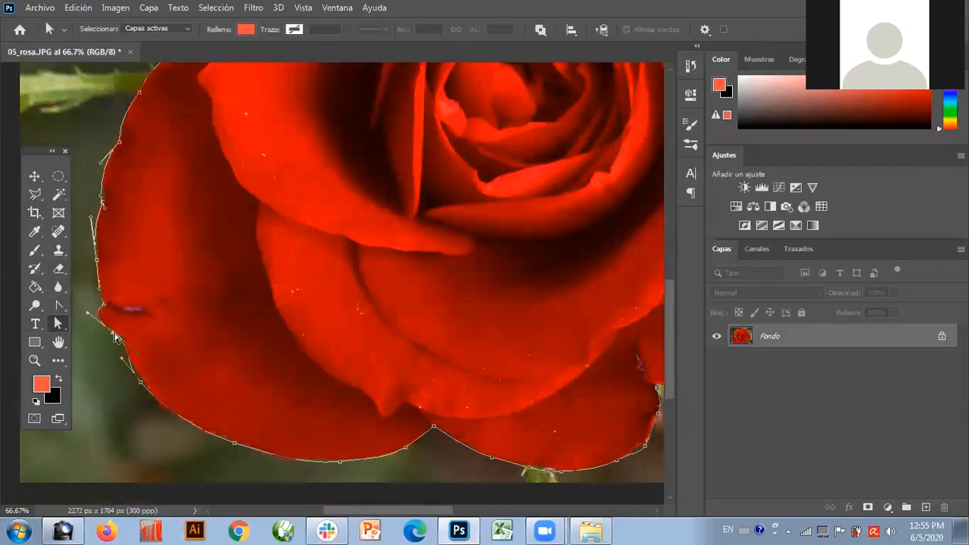
drag(116, 339, 78, 320)
click(59, 305)
drag(153, 353, 121, 353)
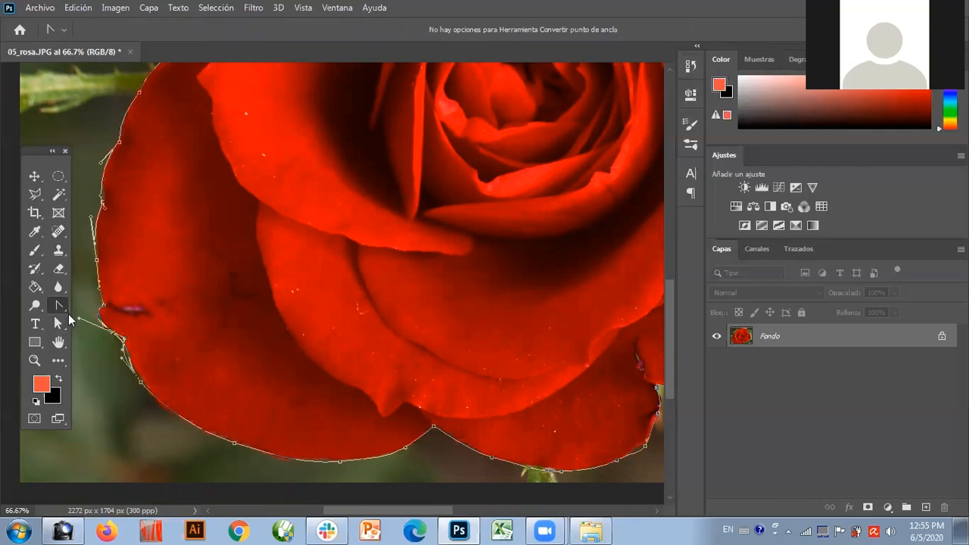
Step: Adjust the anchors and curve handles along the bottom edge of the large lower-left petal to fit its outline
click(56, 324)
click(142, 384)
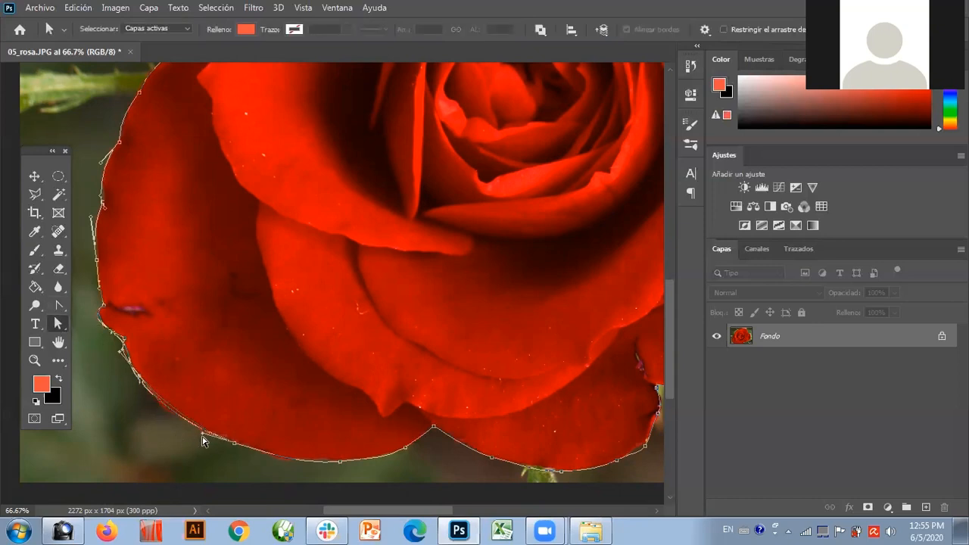
drag(187, 426, 144, 402)
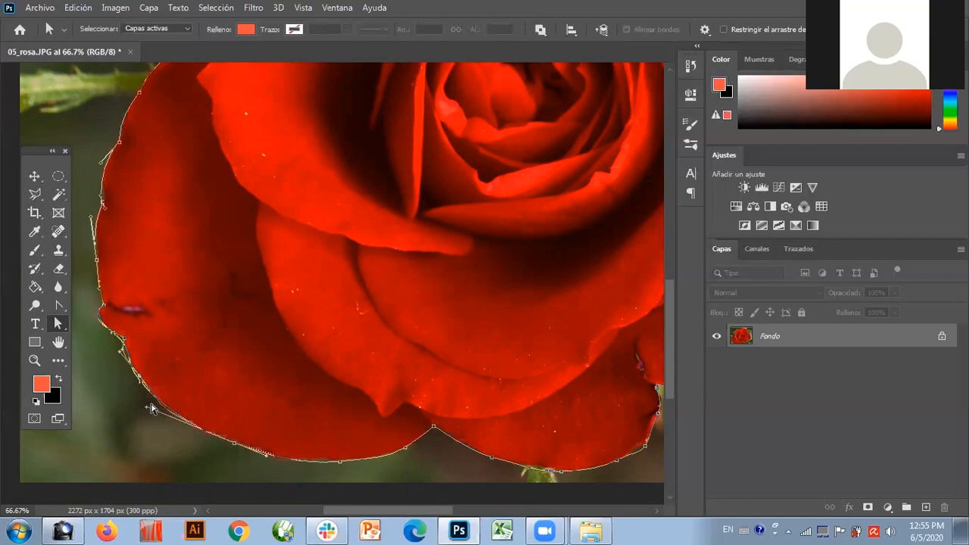
mouse_move(339, 462)
mouse_down()
mouse_move(323, 461)
mouse_move(350, 459)
mouse_up()
click(56, 307)
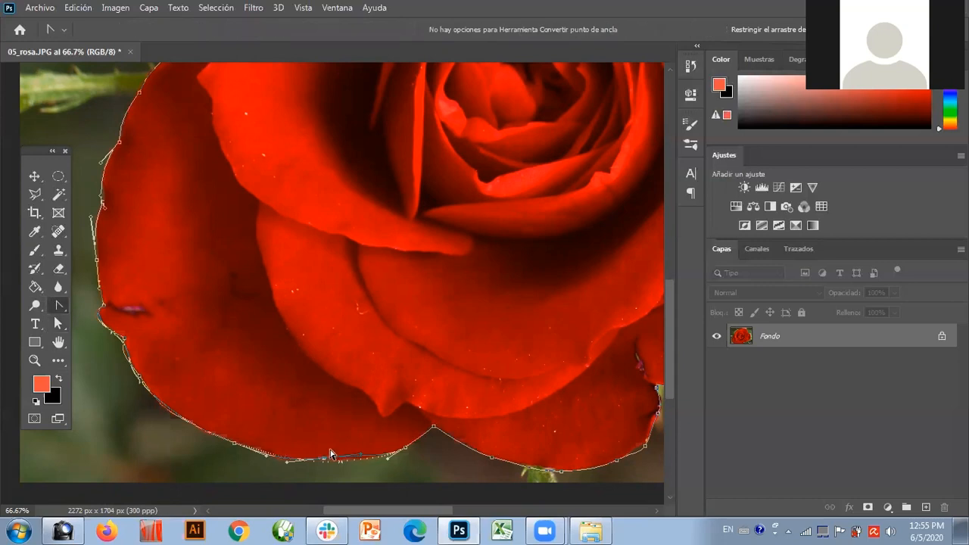
drag(360, 455, 336, 460)
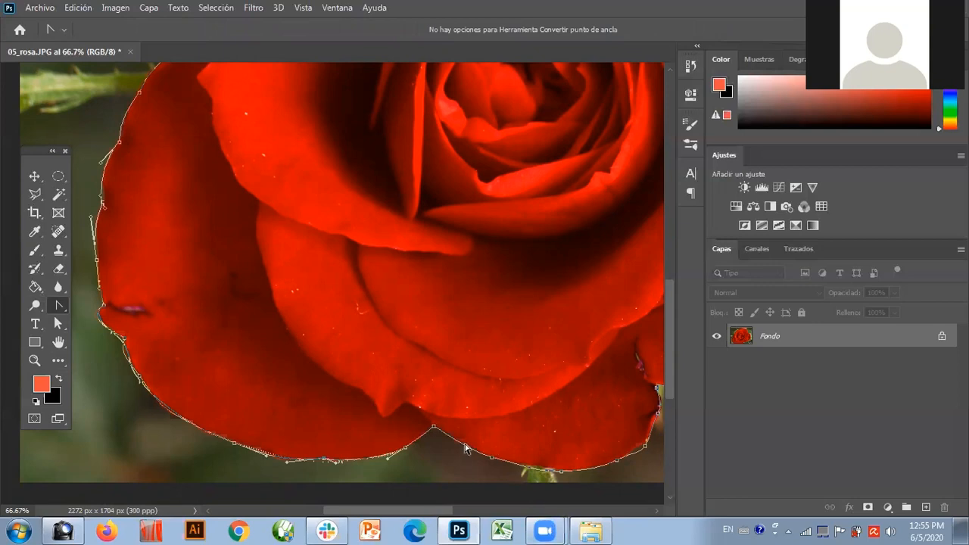
Step: Reshape the curve handles along the underside of the small bottom petal, up to the small stem beneath it
mouse_move(492, 459)
mouse_down()
mouse_move(484, 459)
mouse_move(505, 458)
mouse_up()
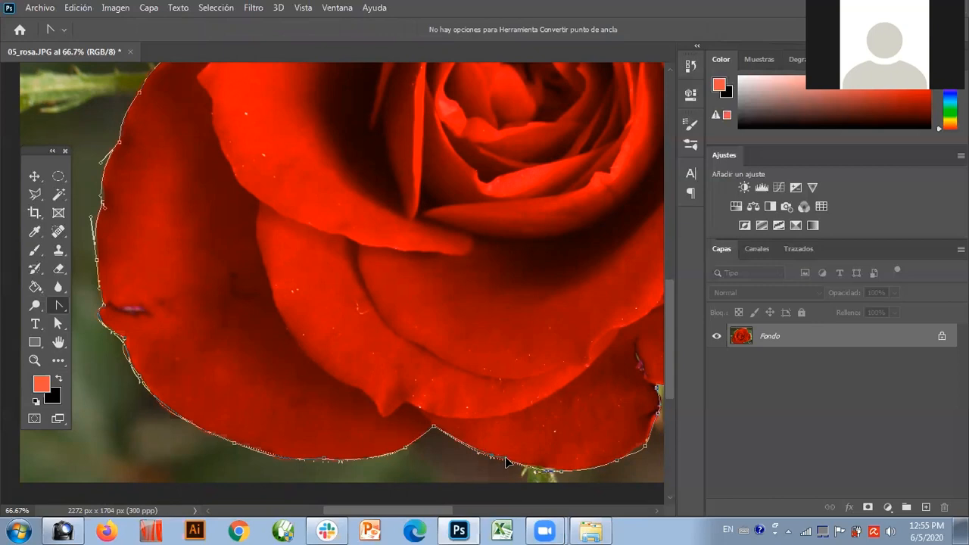
click(58, 323)
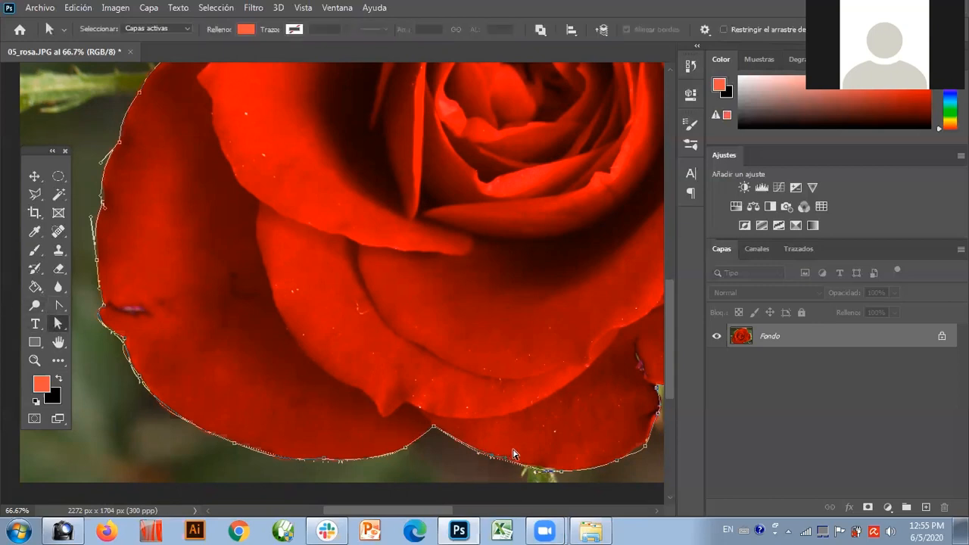
drag(487, 455, 488, 455)
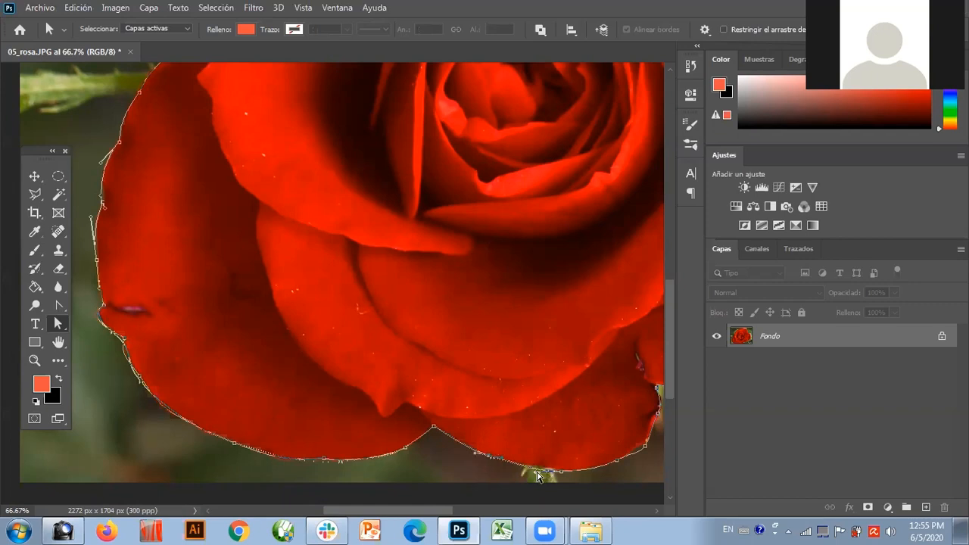
click(58, 305)
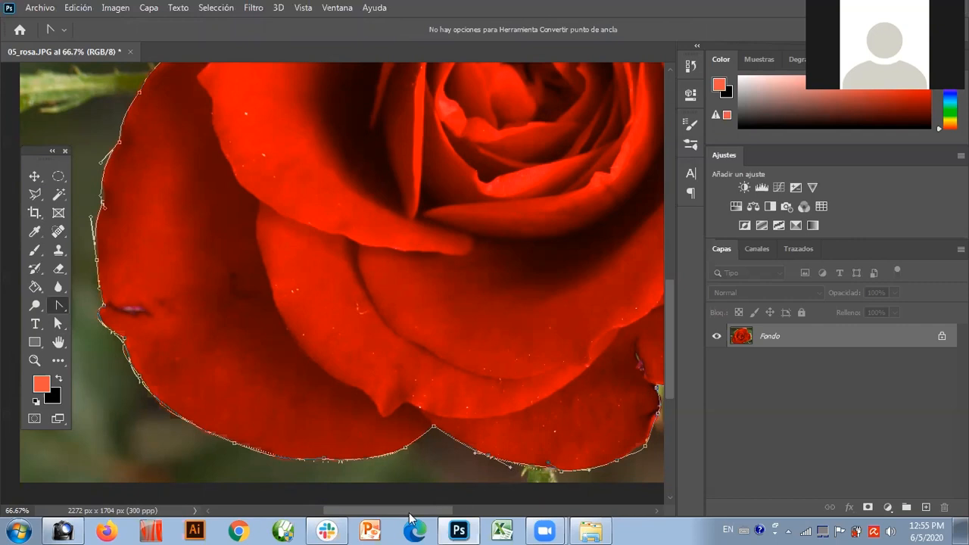
Step: Refine the anchors and handles around the lower-right petal, from its junction with the bottom petal to its outer curve
drag(383, 512, 429, 514)
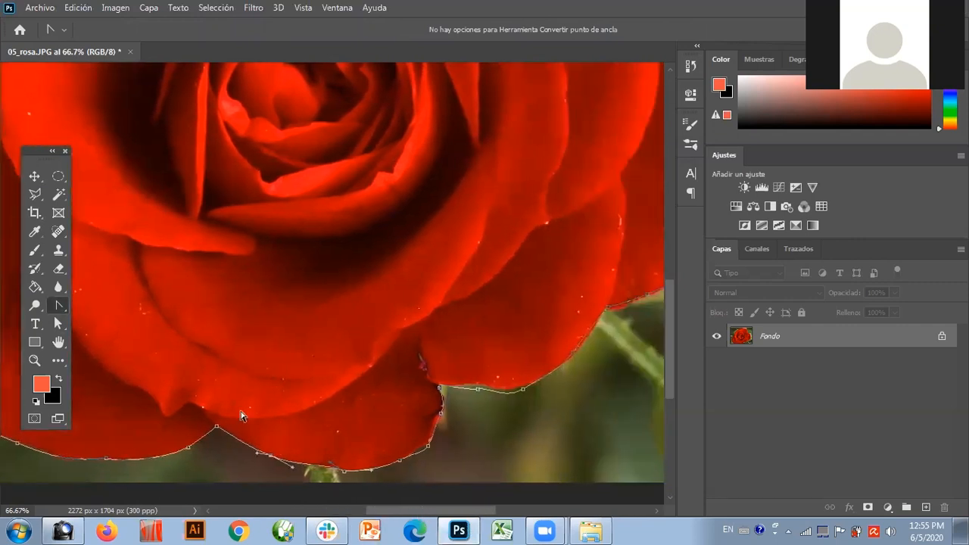
click(58, 323)
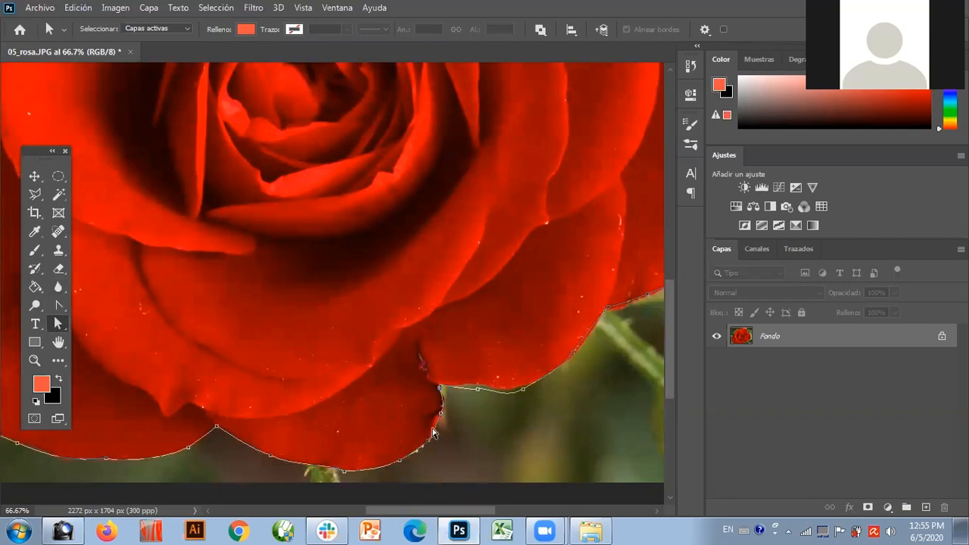
click(478, 389)
drag(475, 389, 451, 391)
drag(523, 390, 541, 380)
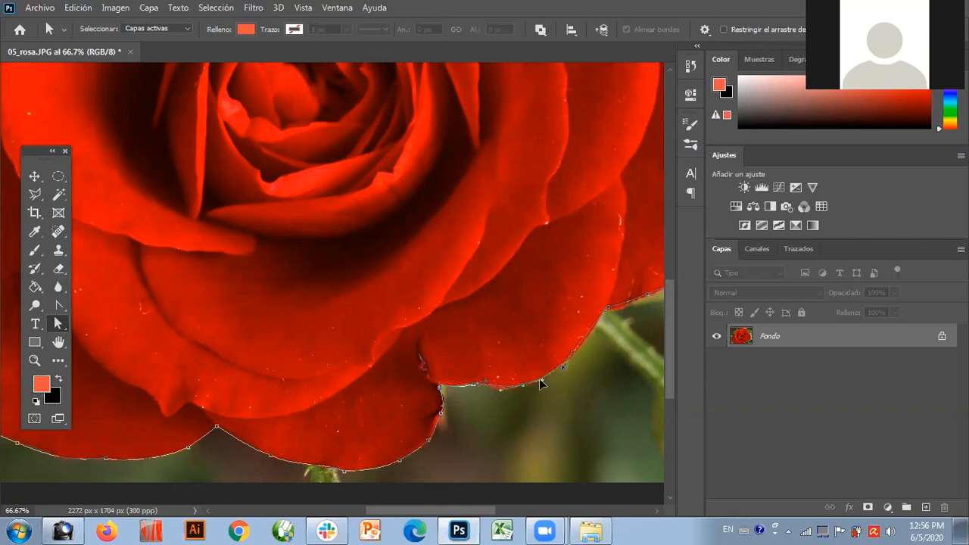
click(59, 305)
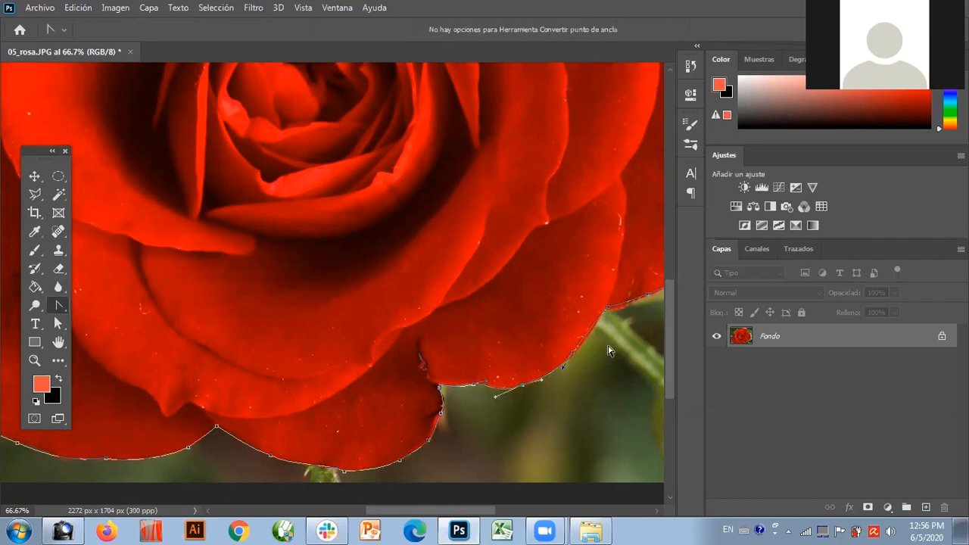
click(60, 321)
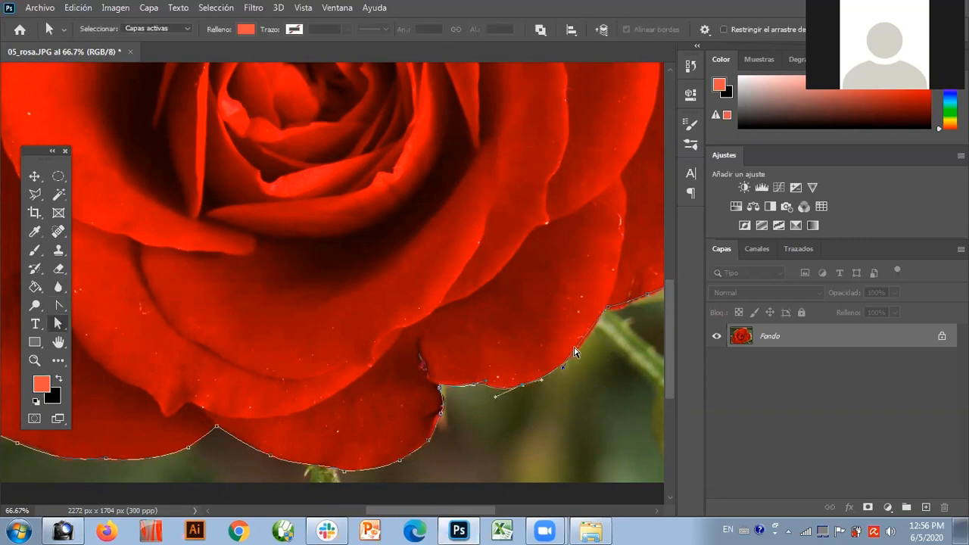
drag(574, 354, 580, 349)
Step: Reshape the handles at the pointed lower tip of the rightmost petal so the path turns sharply at the corner
drag(456, 514, 496, 509)
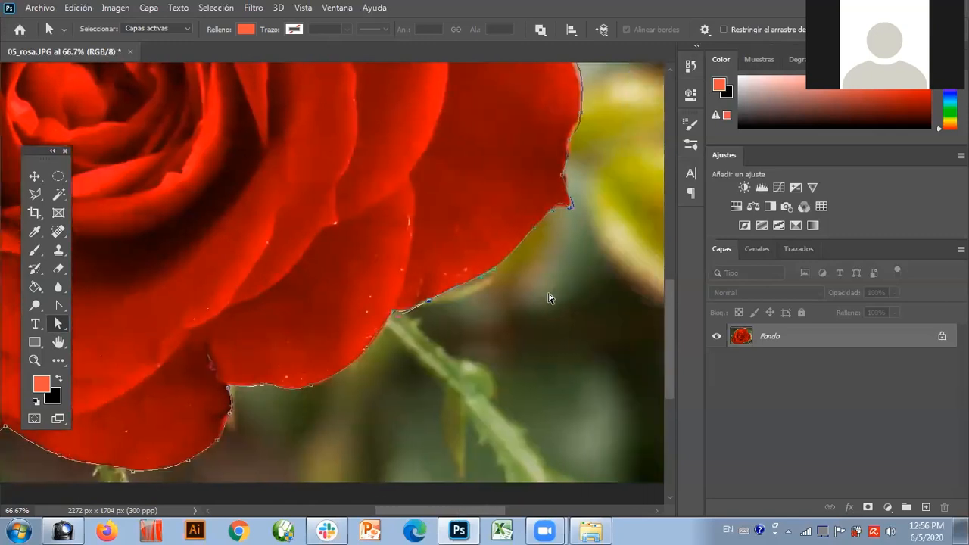
click(568, 206)
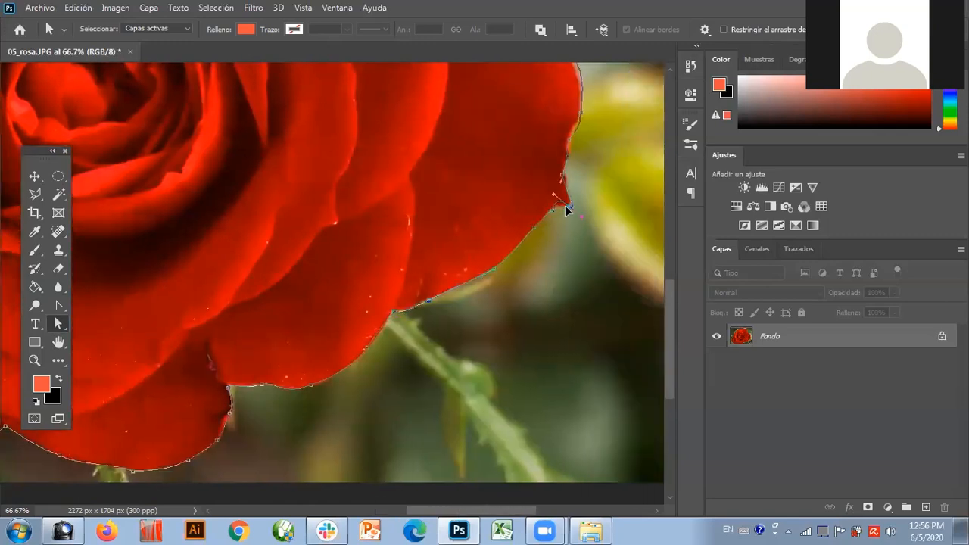
drag(555, 199, 557, 210)
click(59, 306)
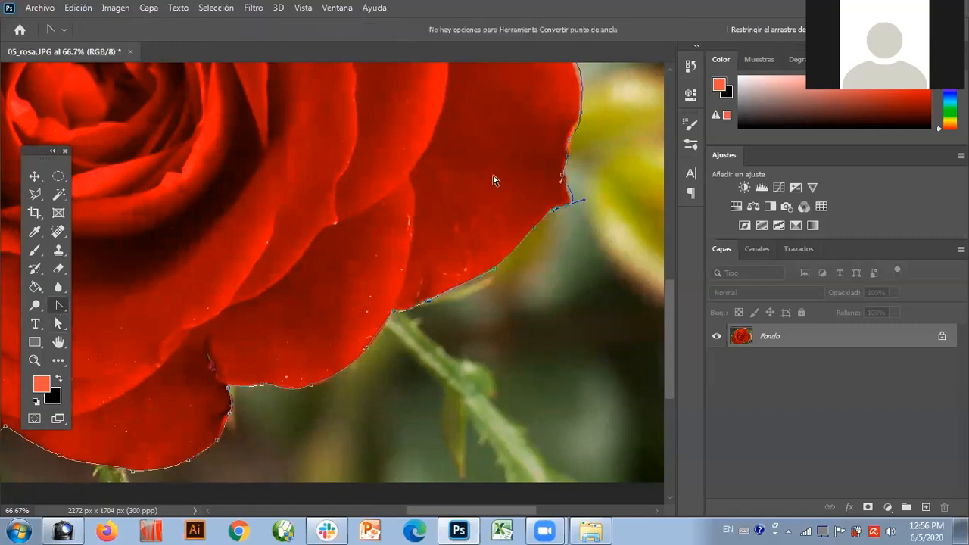
click(571, 201)
Step: Fit the path to the rightmost petal's outer curve by adjusting its anchors and reshaping their handles with Convert Point
scroll(672, 328, up, 5)
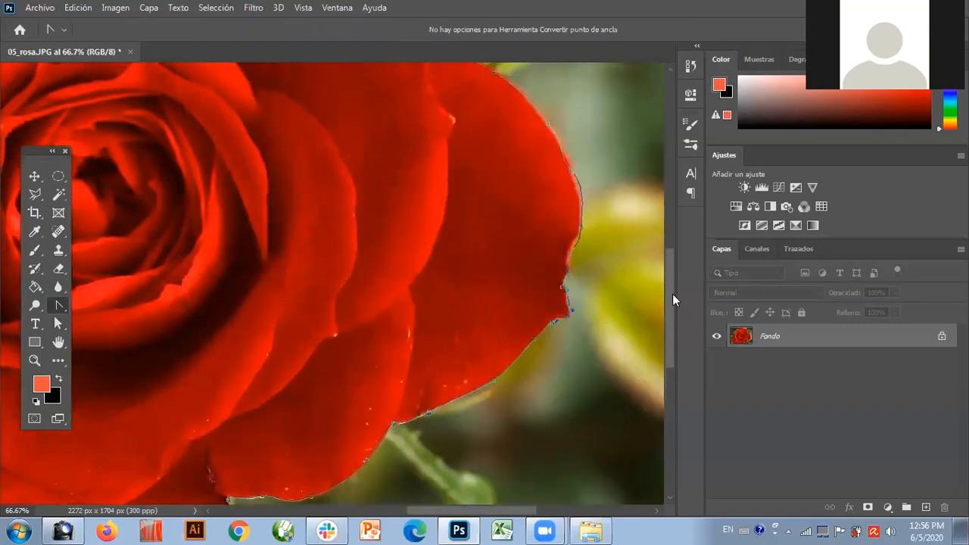
click(57, 321)
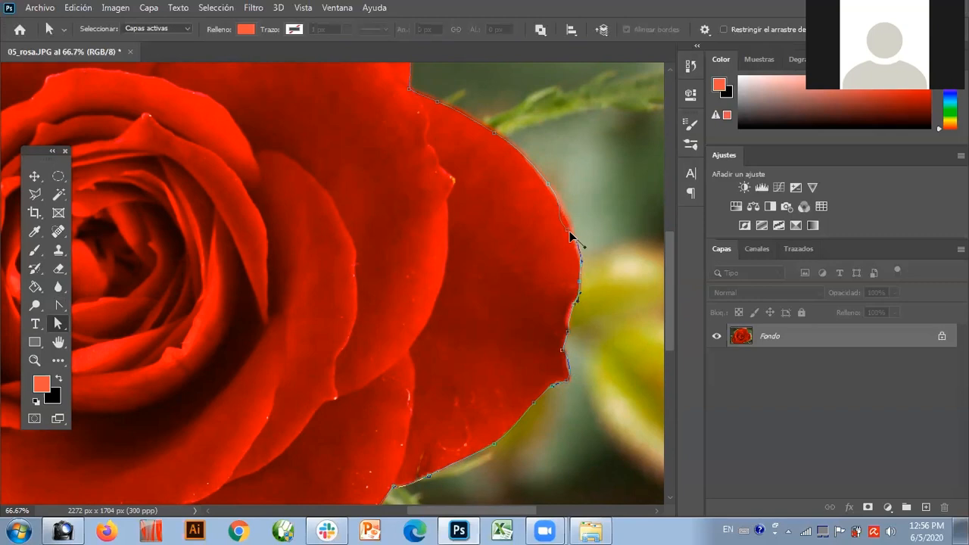
drag(551, 215, 565, 216)
drag(566, 206, 554, 205)
click(59, 305)
drag(567, 250, 581, 247)
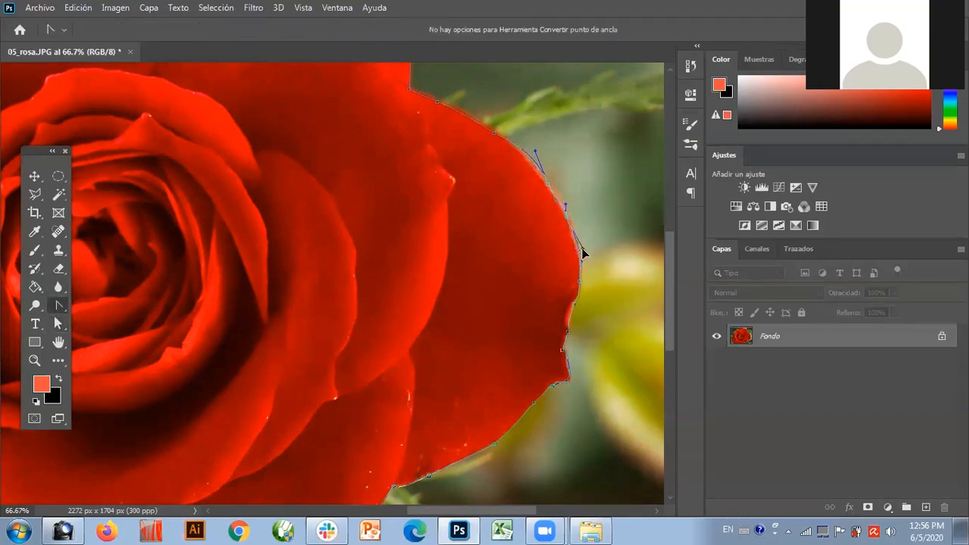
drag(672, 285, 668, 243)
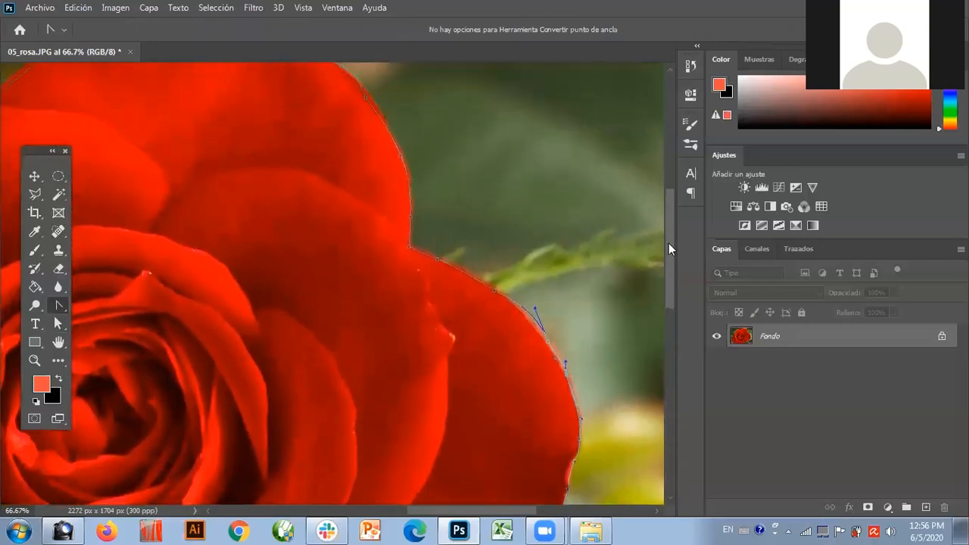
drag(535, 309, 513, 296)
Step: Adjust the path anchors along the right edge of the top petal, from its junction with the rightmost petal upward
click(59, 321)
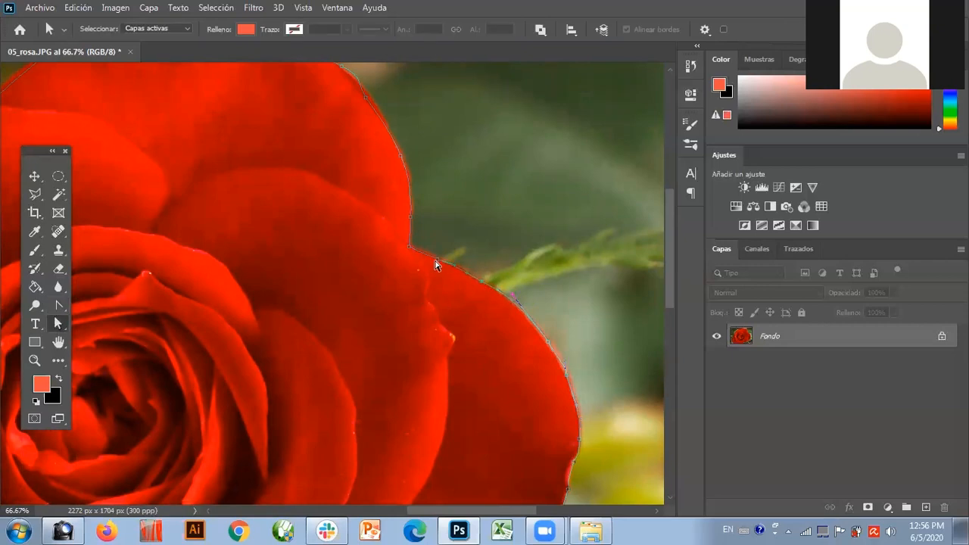
click(438, 263)
click(402, 155)
drag(403, 152, 403, 151)
drag(669, 256, 674, 218)
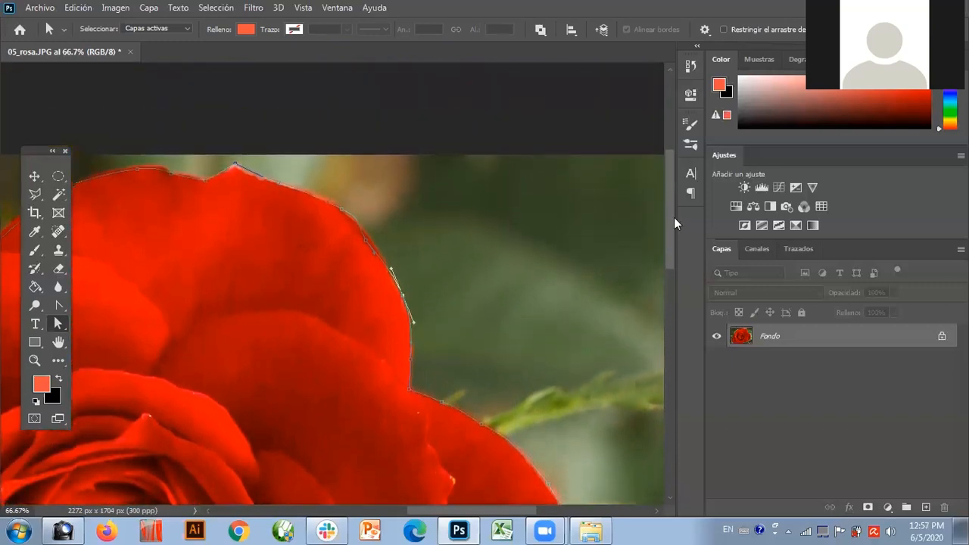
click(371, 264)
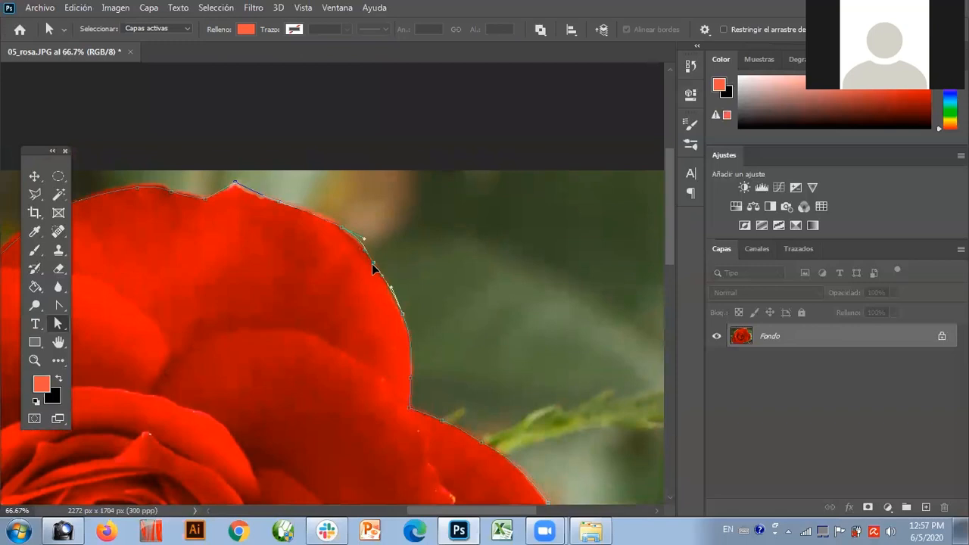
Step: Refine the anchors and handles along the top petal's upper edge, from its right shoulder past the pointed tip to the crest
click(335, 224)
click(279, 202)
click(257, 202)
click(150, 182)
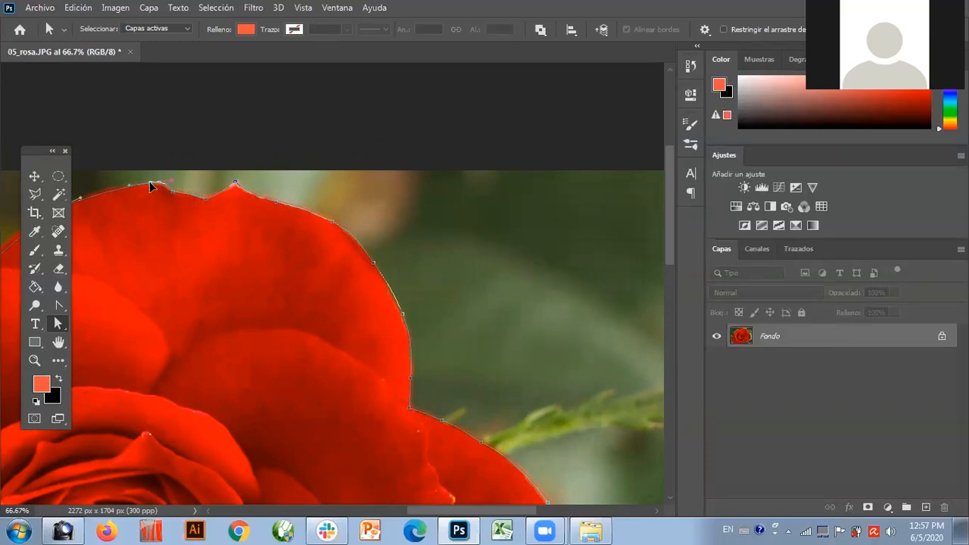
click(58, 305)
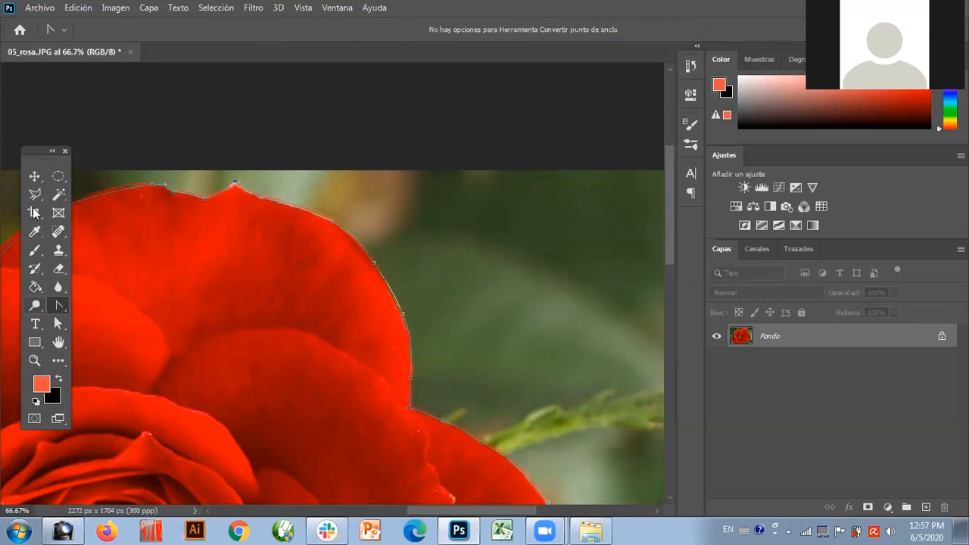
Step: Adjust the anchors and handles where the top petal meets the upper-left petal and beside the green stem
drag(41, 149, 341, 202)
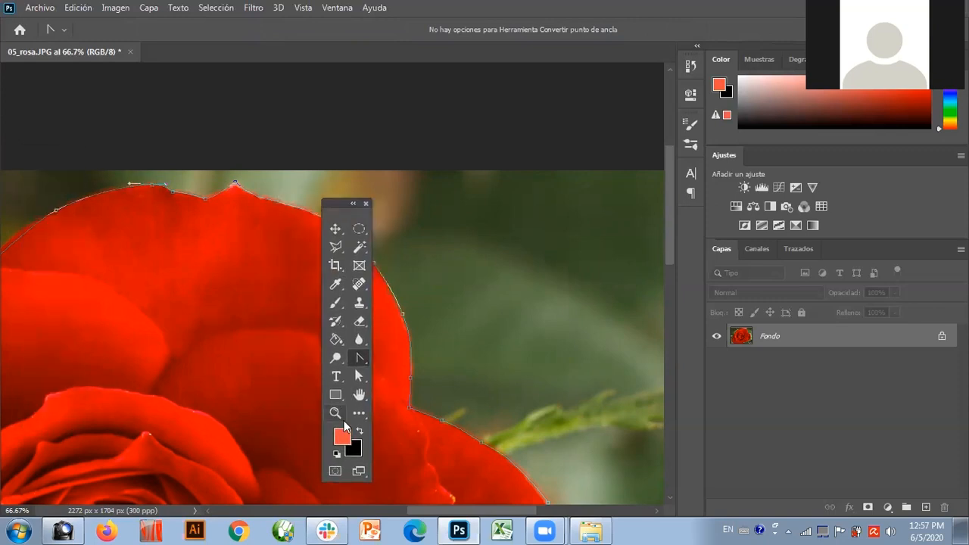
click(359, 394)
drag(158, 353, 417, 269)
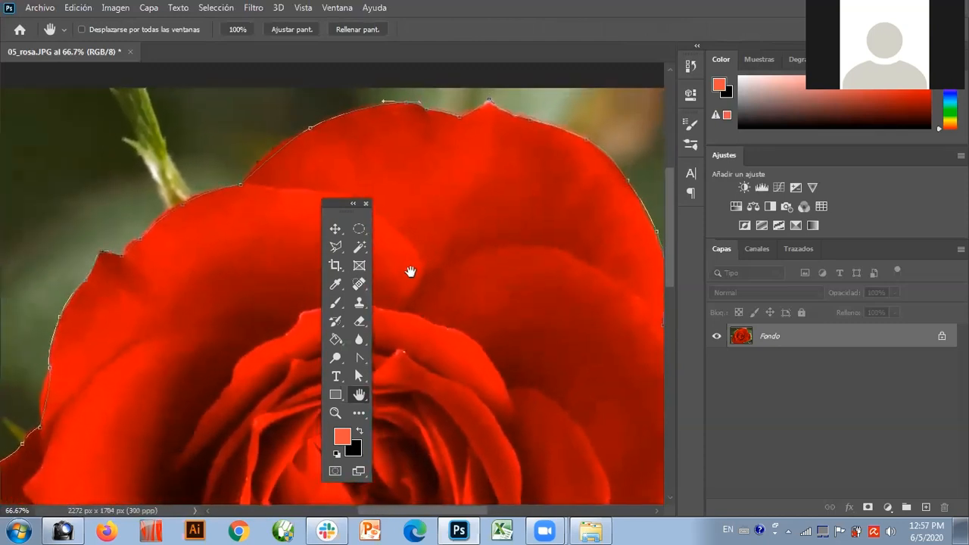
click(359, 377)
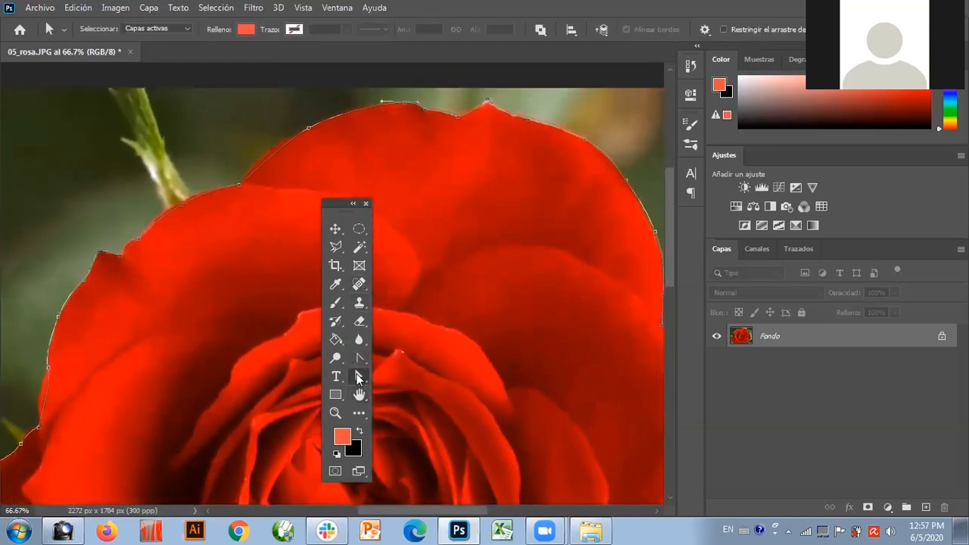
click(239, 187)
drag(276, 143, 275, 146)
drag(334, 117, 332, 115)
click(178, 204)
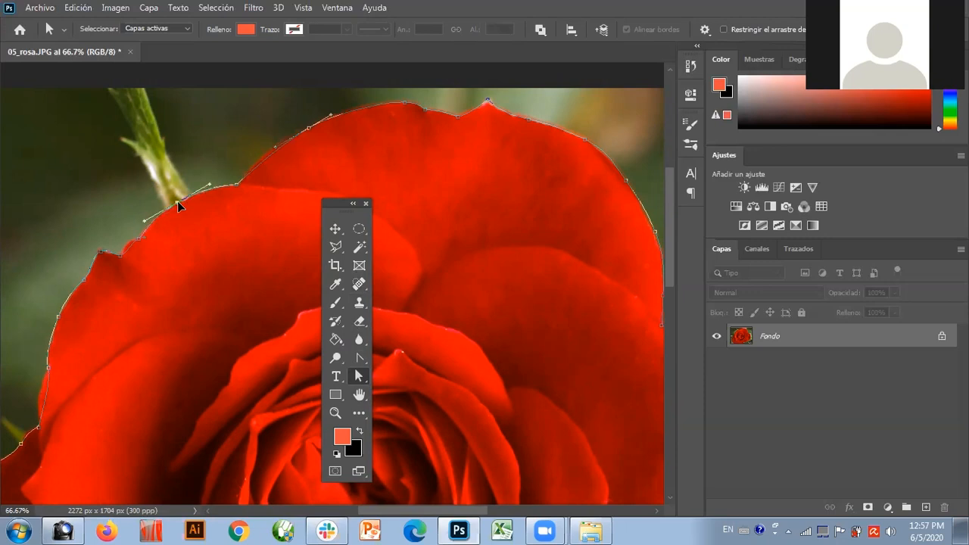
Step: Reshape the handles with Convert Point along the top petal's left curve and at the upper-left petal's notch
click(359, 358)
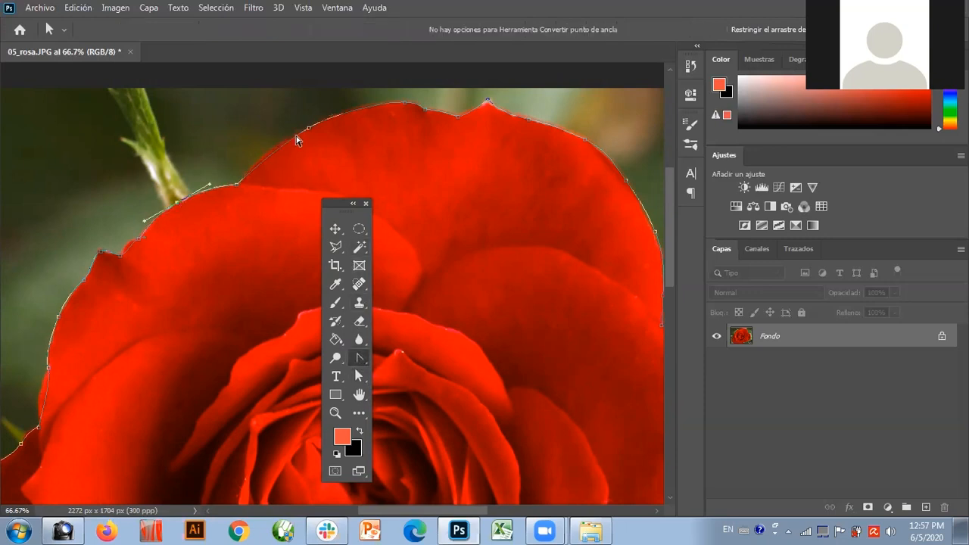
drag(309, 127, 300, 134)
drag(290, 138, 254, 152)
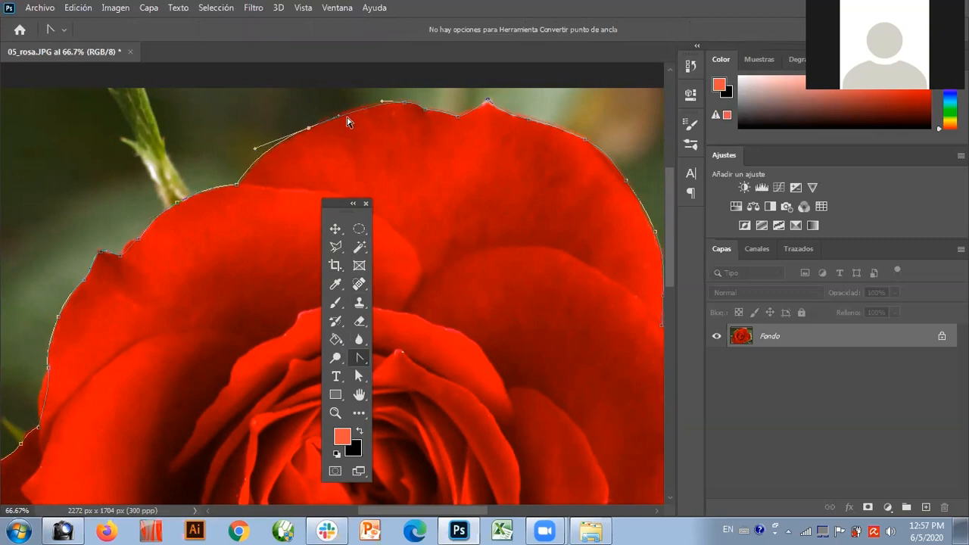
drag(338, 116, 338, 111)
mouse_move(136, 240)
mouse_down()
mouse_move(145, 244)
mouse_move(130, 255)
mouse_move(121, 241)
mouse_up()
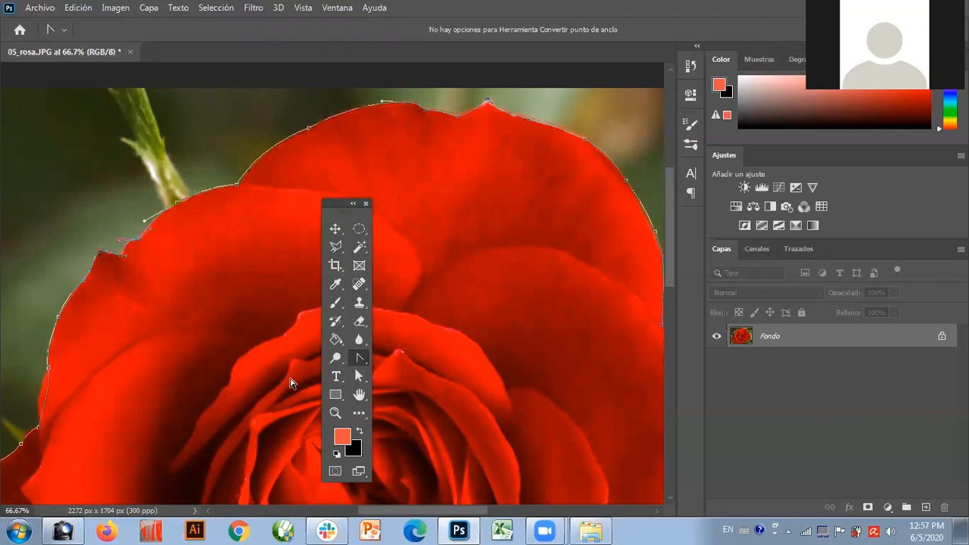
Step: Reshape the path handles with Convert Point along the left petal's outer edge above the small green stem
click(358, 397)
drag(139, 389, 293, 303)
click(359, 358)
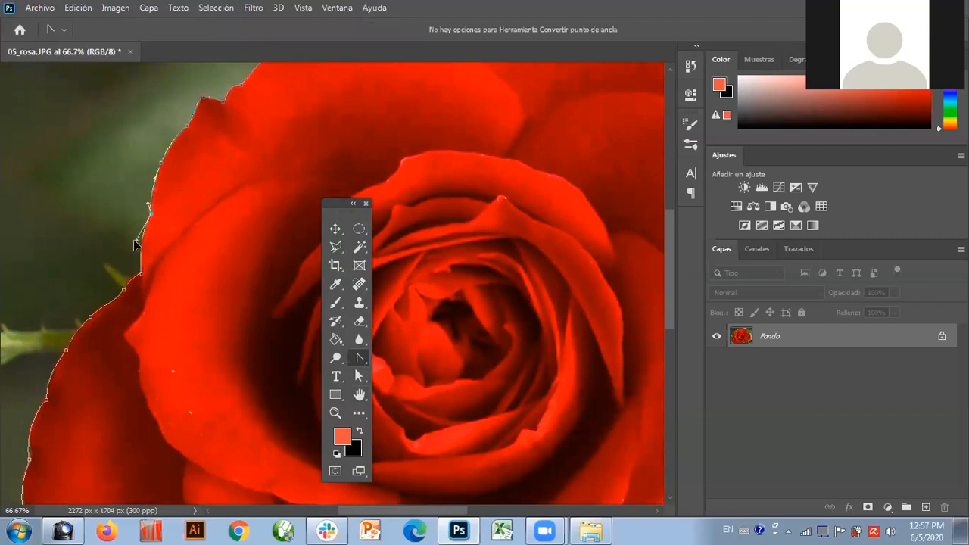
Step: Load the rosa path as a selection around the whole rose
click(336, 413)
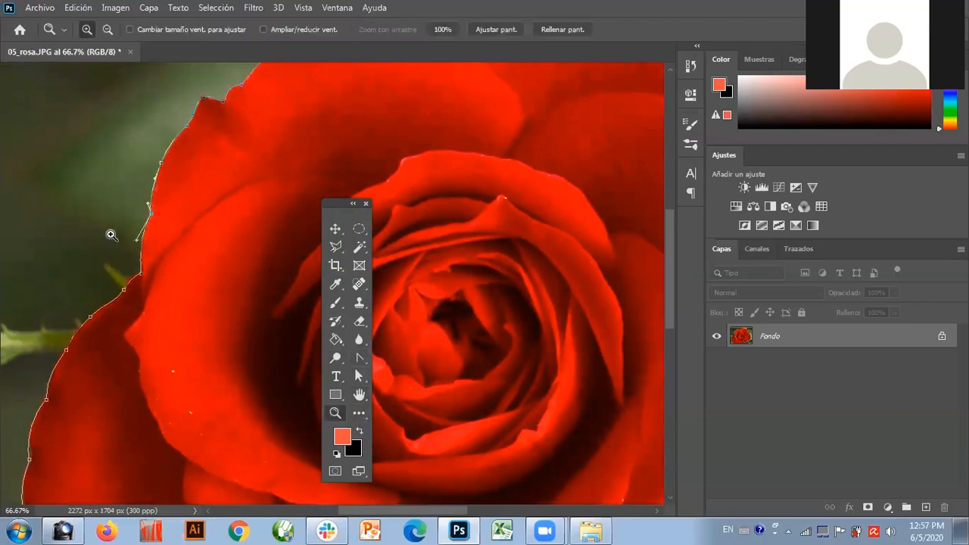
alt+click(246, 280)
alt+click(246, 280)
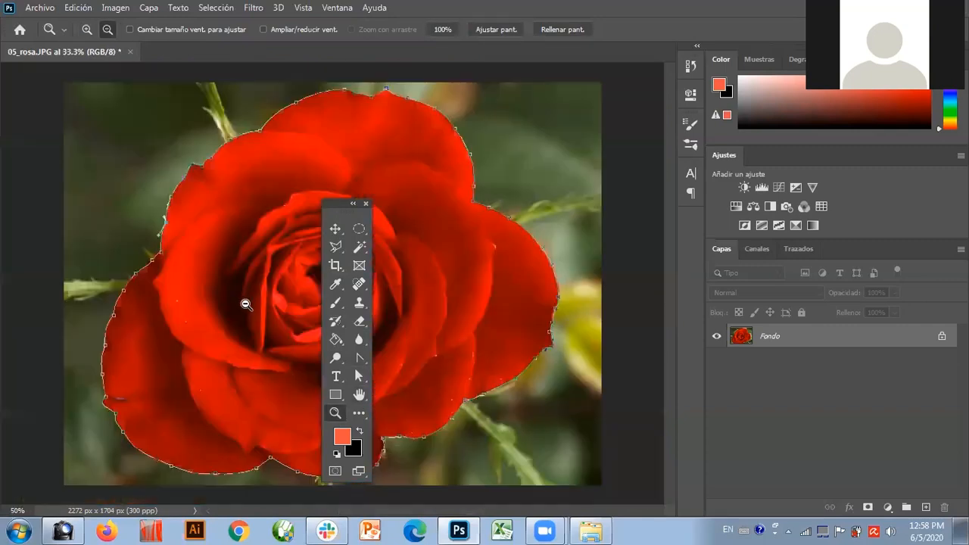
alt+click(245, 299)
drag(333, 204, 60, 164)
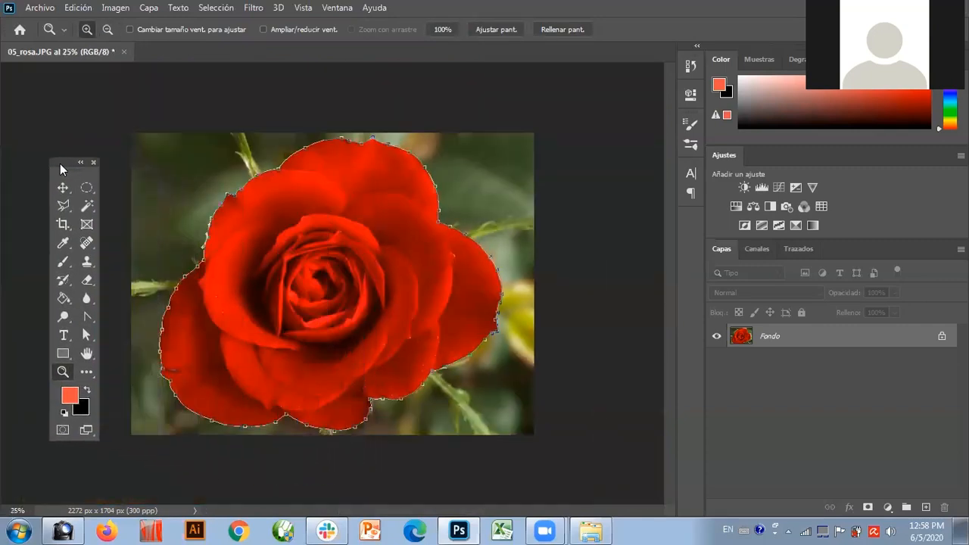
click(798, 248)
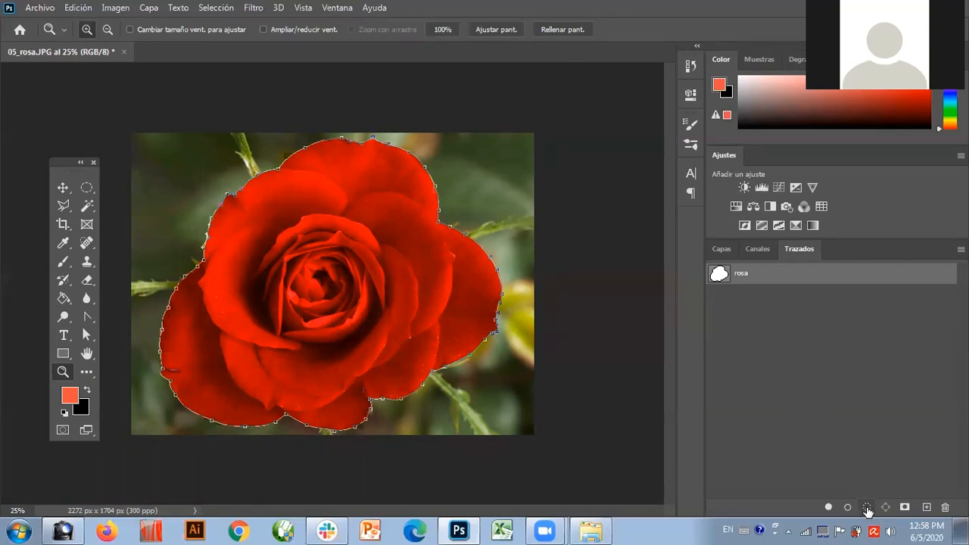
click(868, 508)
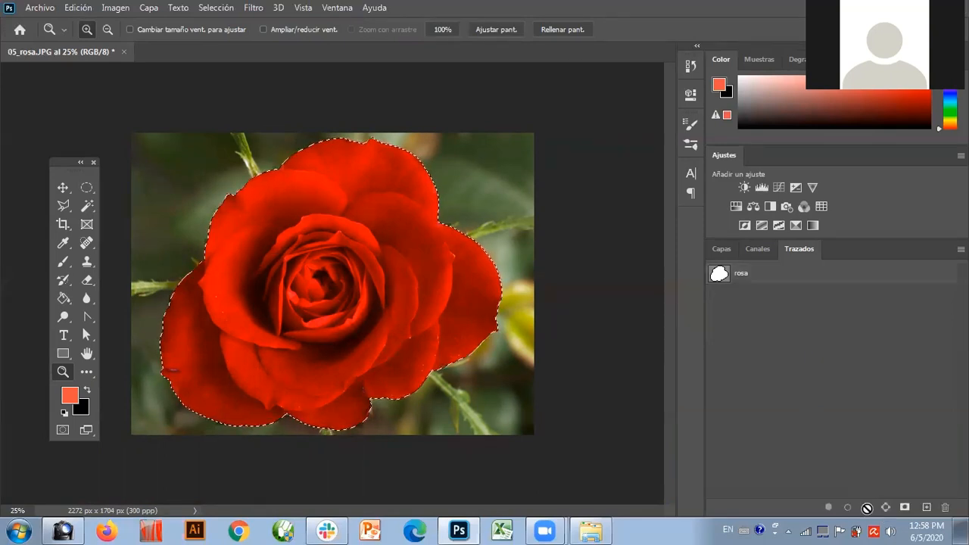
Step: Copy the selected rose from the Fondo layer to a new layer and name it rosa
click(722, 250)
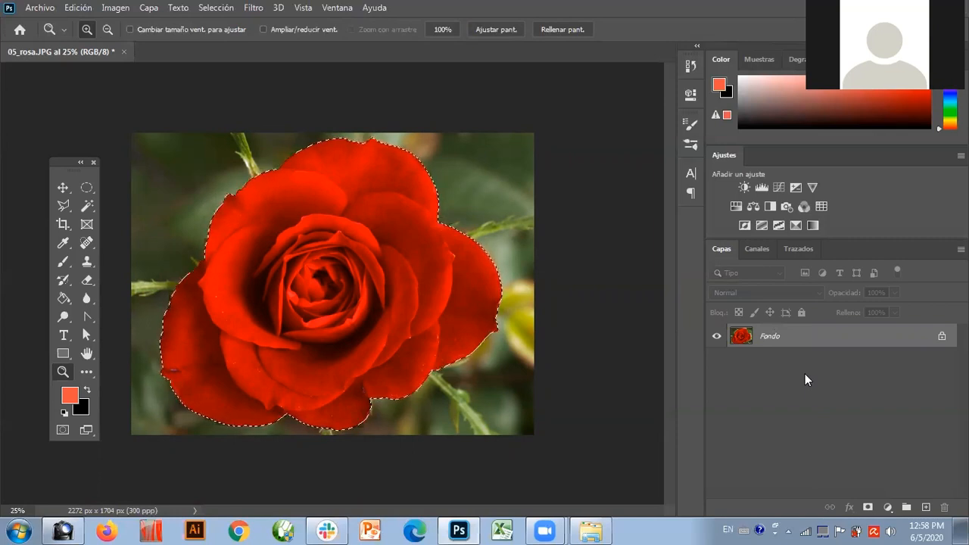
key(ctrl+j)
double_click(773, 336)
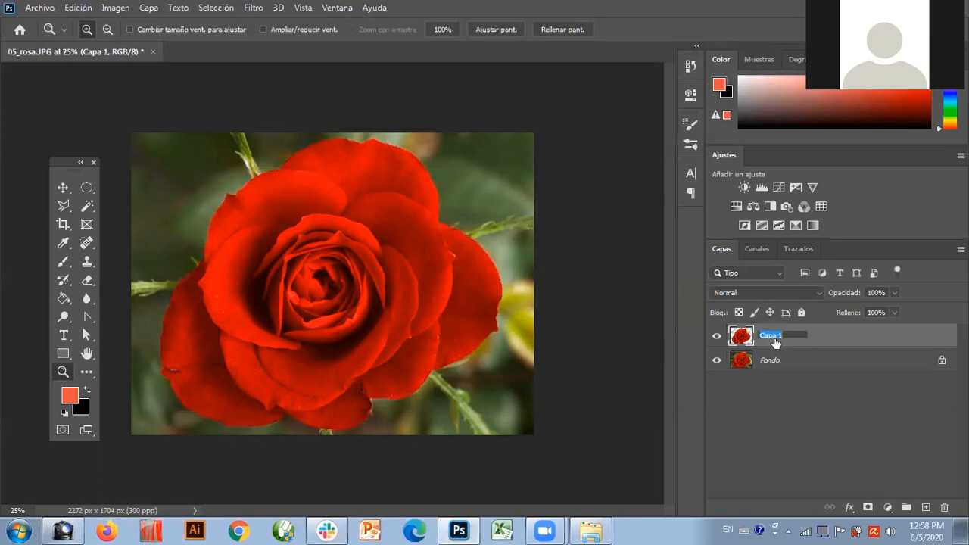
text(rosa)
key(Return)
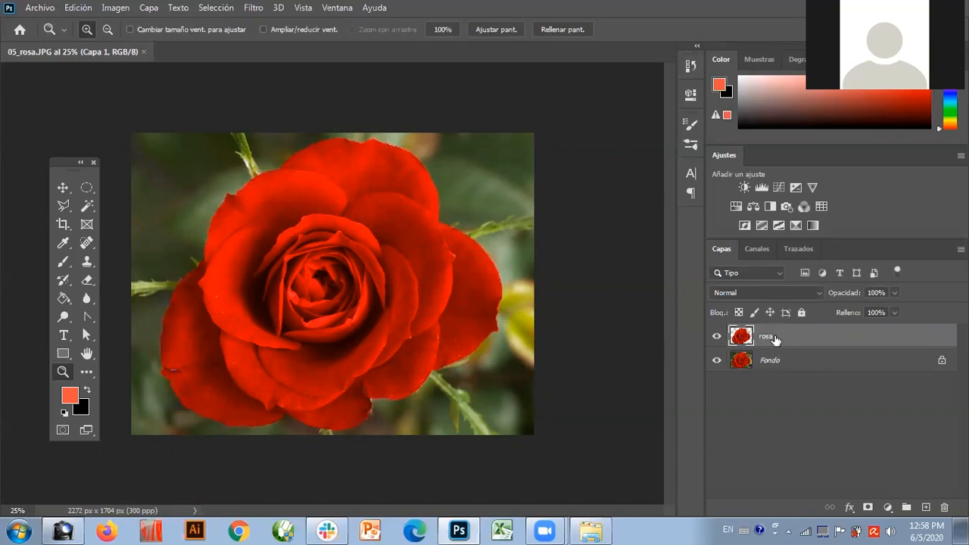
Step: Save the layered document as 05_rosa.psd, accepting the Photoshop format options
click(50, 8)
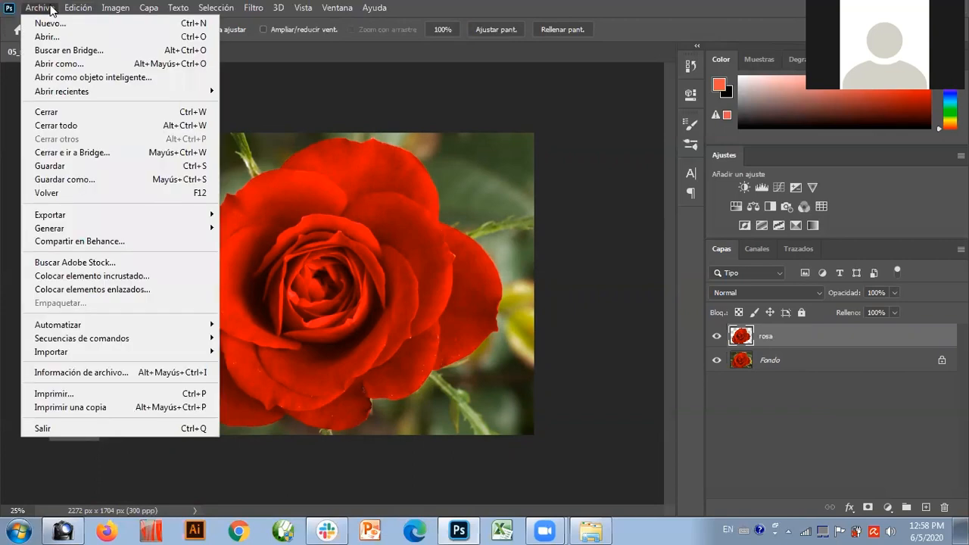
click(81, 167)
click(718, 479)
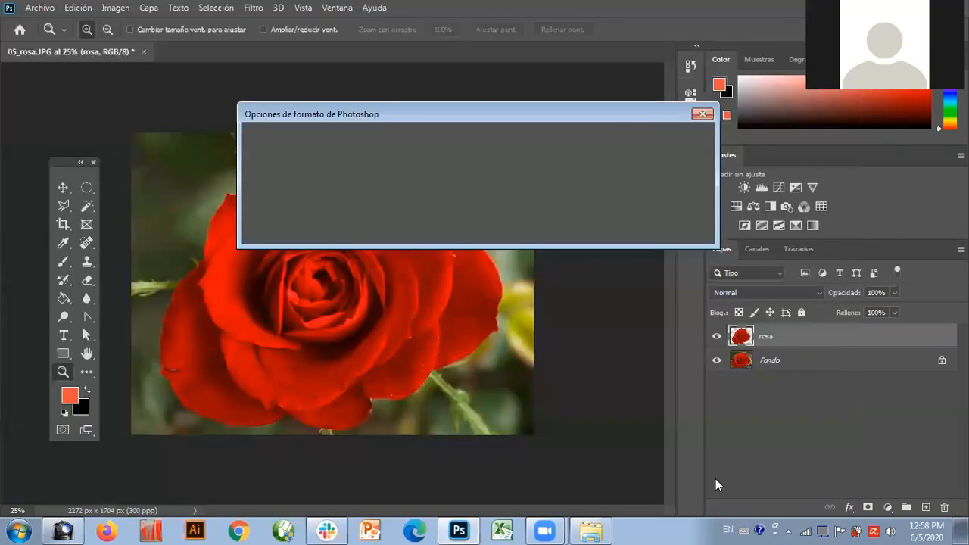
click(679, 140)
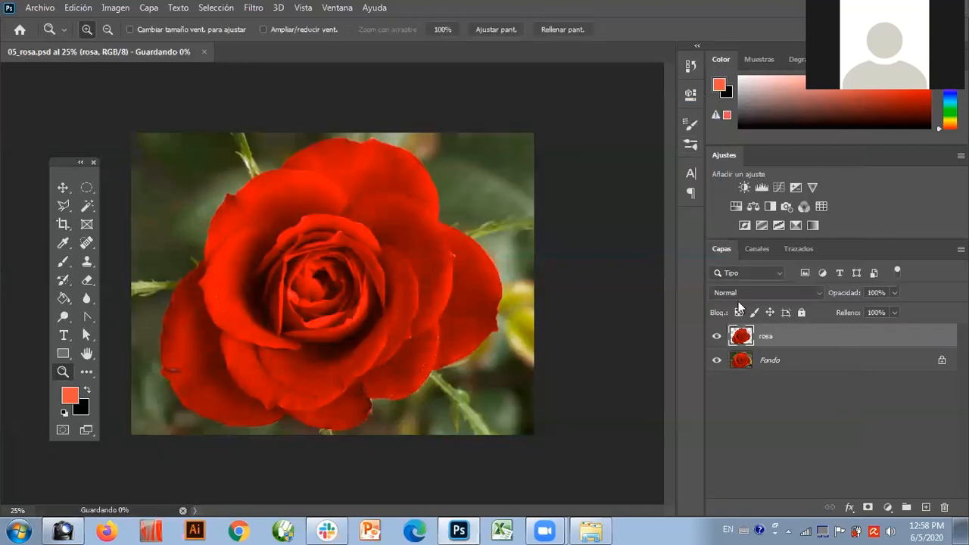
Step: Desaturate the Fondo layer to turn the background black and white
click(780, 370)
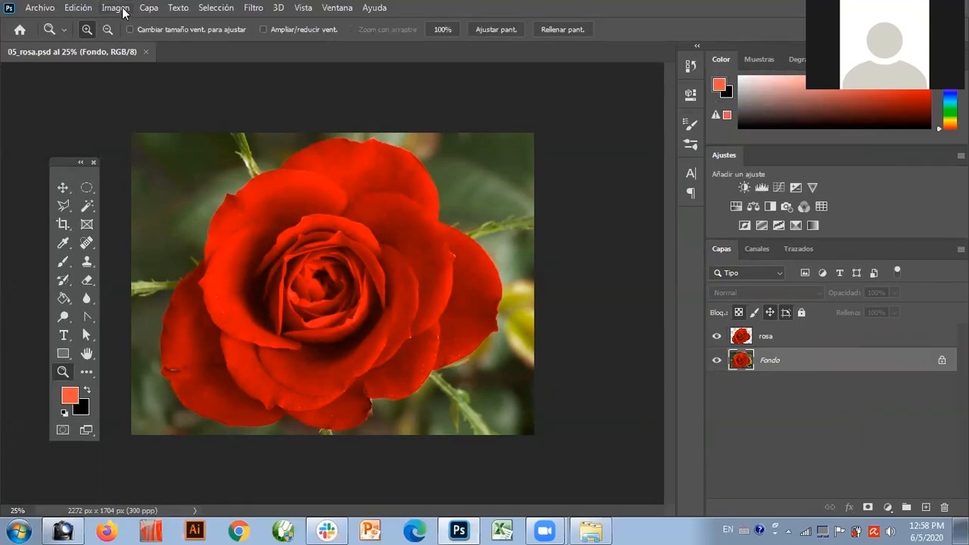
click(716, 362)
click(715, 362)
click(115, 8)
mouse_move(118, 48)
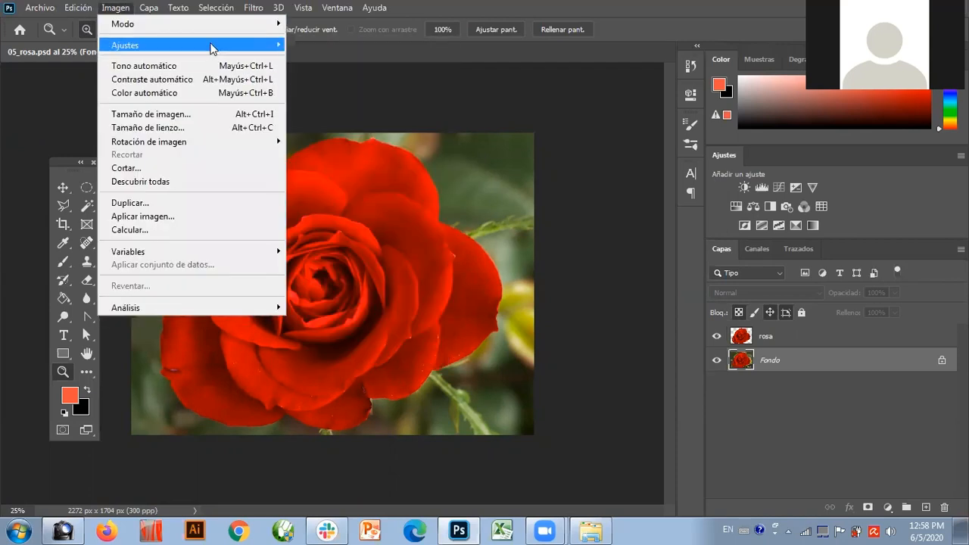
mouse_move(232, 47)
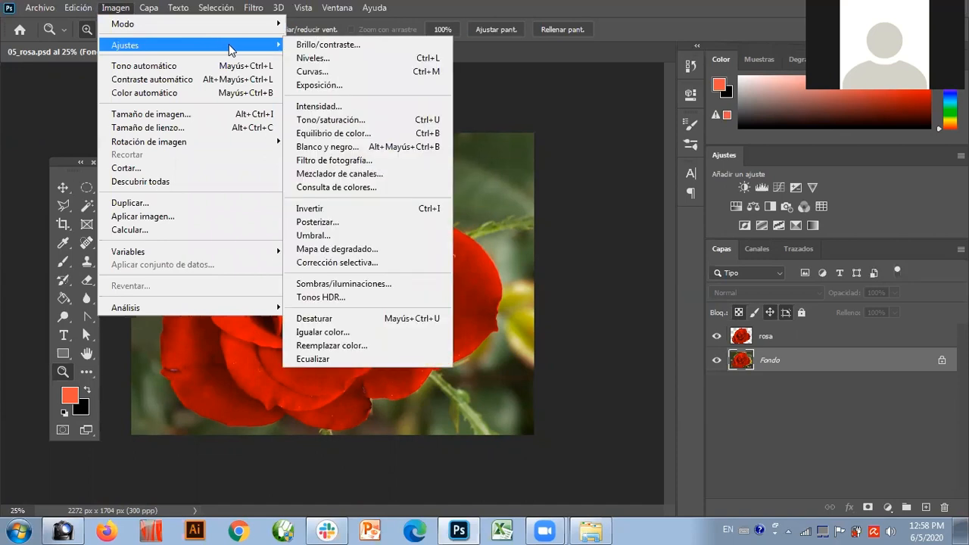
click(351, 324)
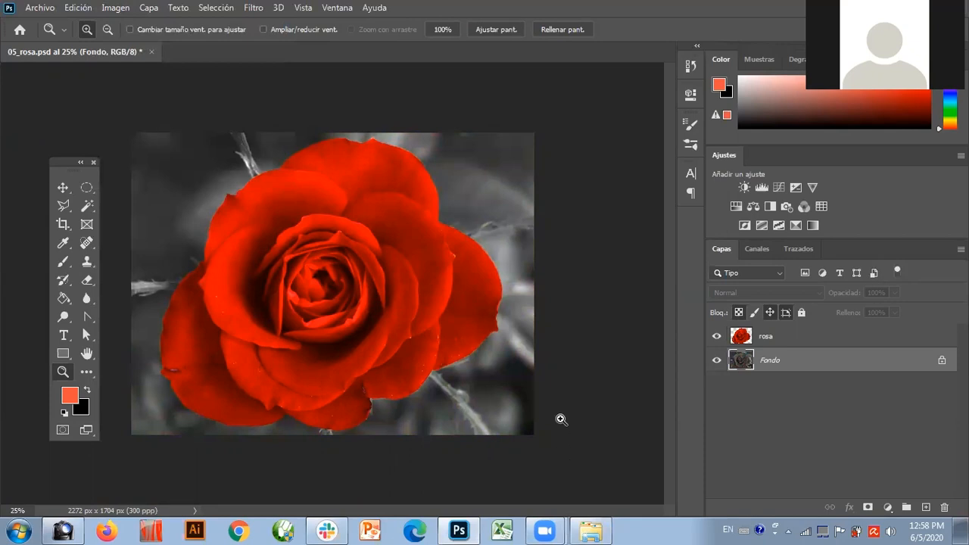
Step: Compare the image with and without the rosa layer by toggling its visibility
click(717, 336)
click(718, 336)
click(717, 336)
click(717, 336)
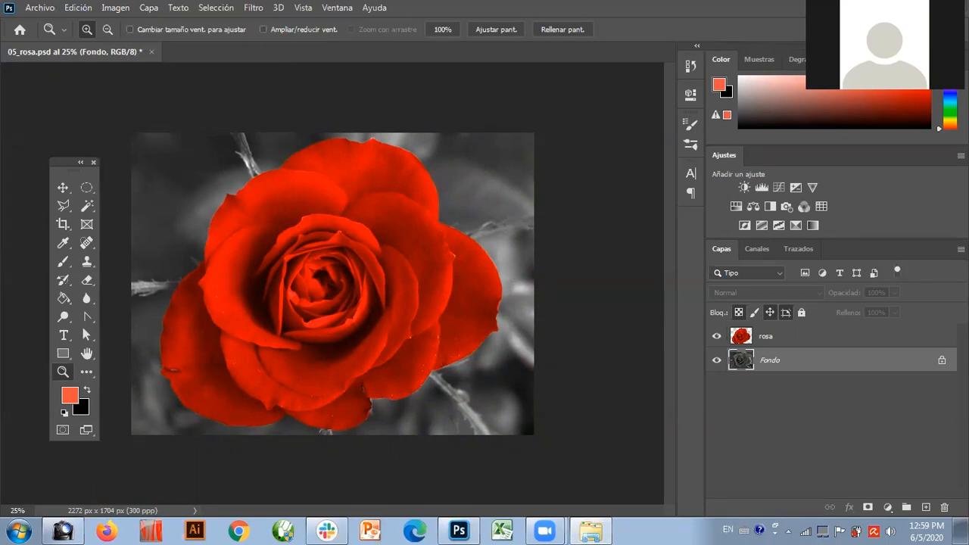
Step: Switch to ACDSee Quick View to examine the wallpaper image Wallpaper_Socom_Confrontation_01_esz7.jpg
key(alt+Tab)
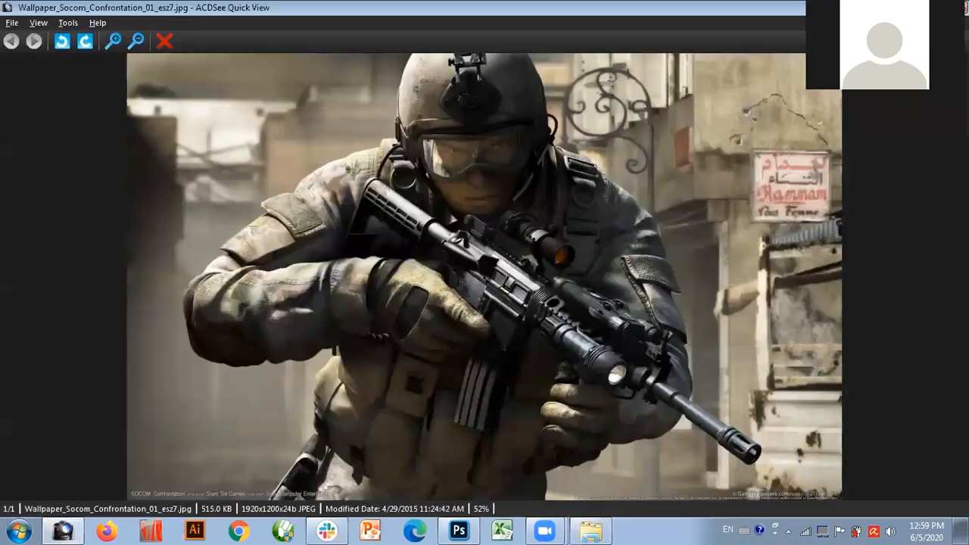